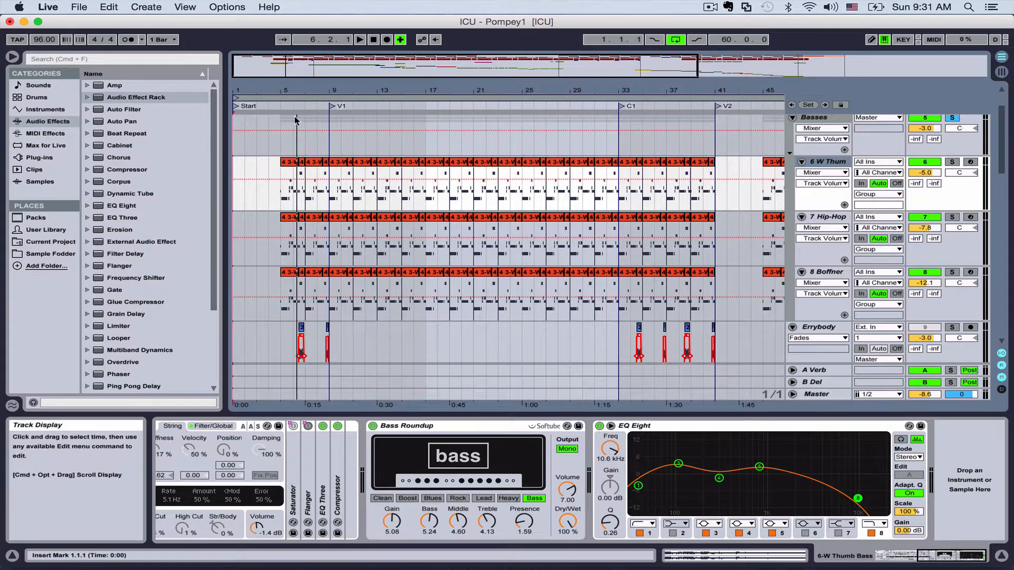
Play the soloed Basses group from the Start locator into the first verse to hear the layered basses together
click(257, 106)
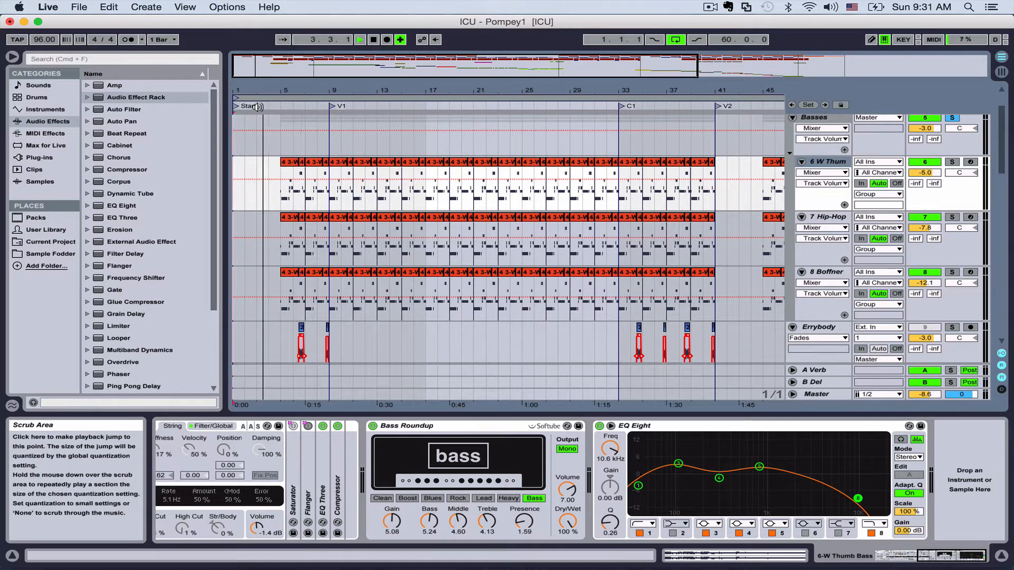
key(space)
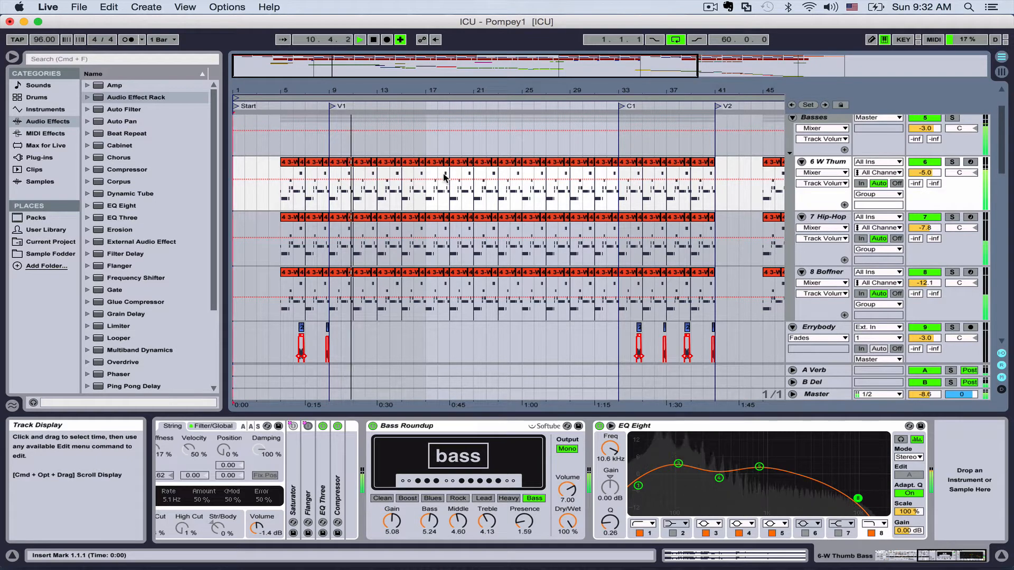
key(space)
click(952, 118)
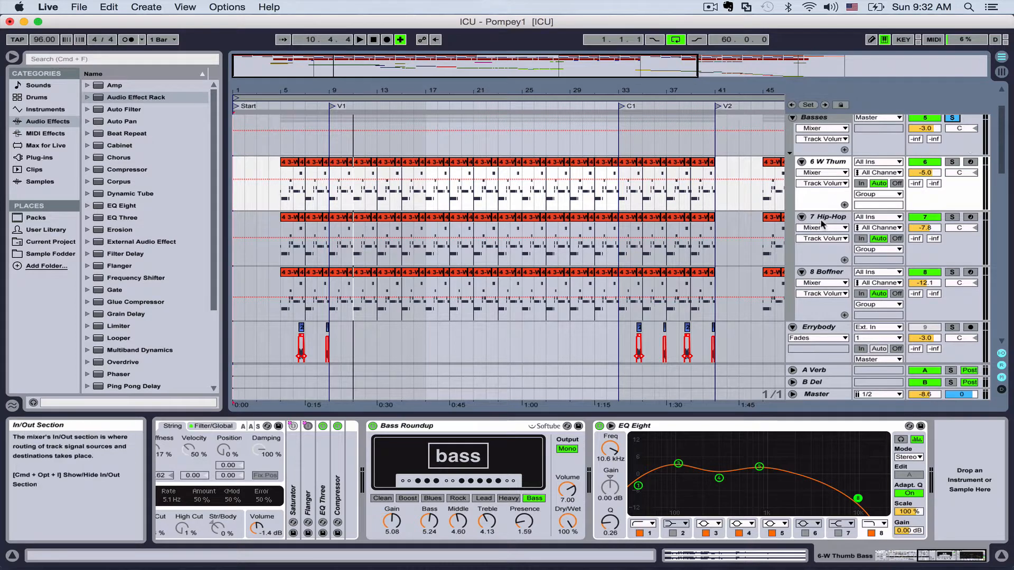
Move the Hip-Hop sub bass track below the Boffner track within the Basses group
drag(829, 217, 808, 317)
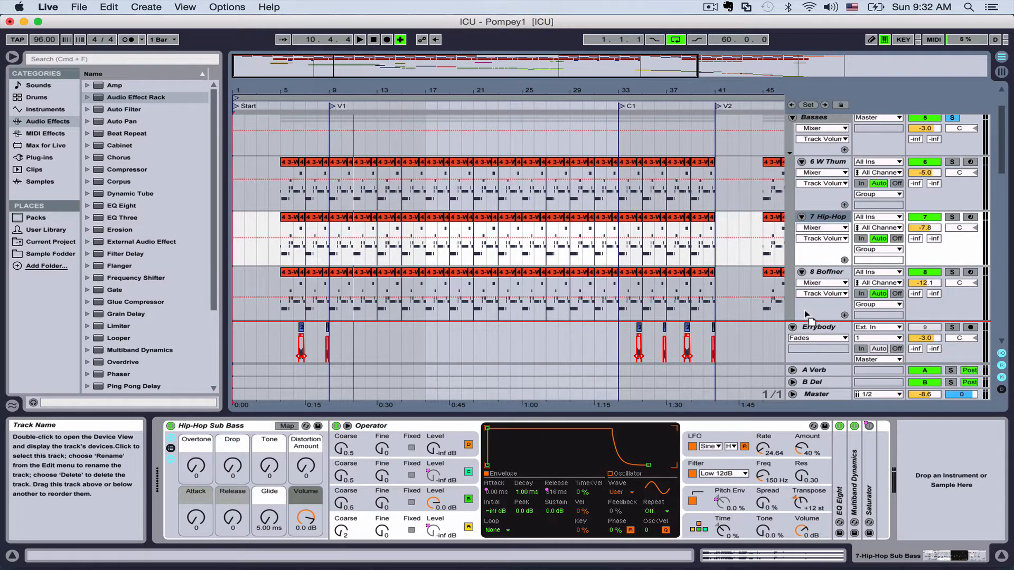
drag(887, 202, 883, 207)
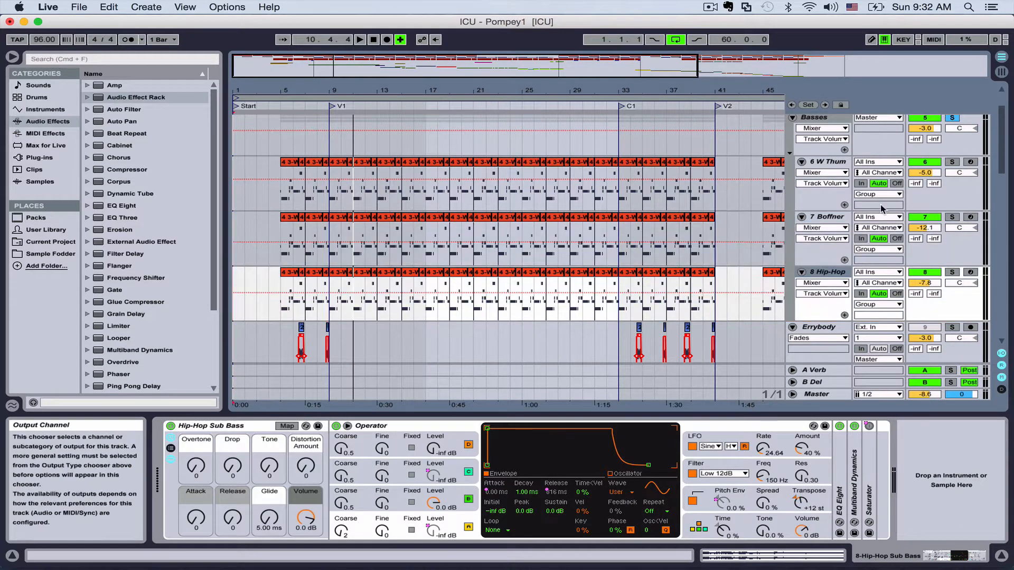
Audition the W Thumb, Boffner and Hip-Hop bass tracks individually from the V1 locator and solo the whole Basses group again
click(830, 163)
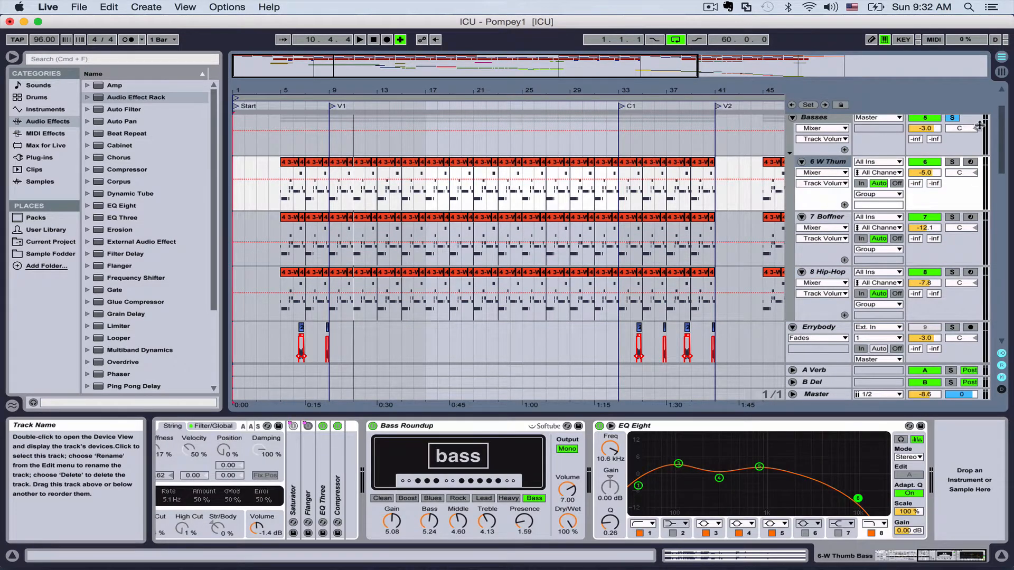
click(952, 162)
double_click(331, 107)
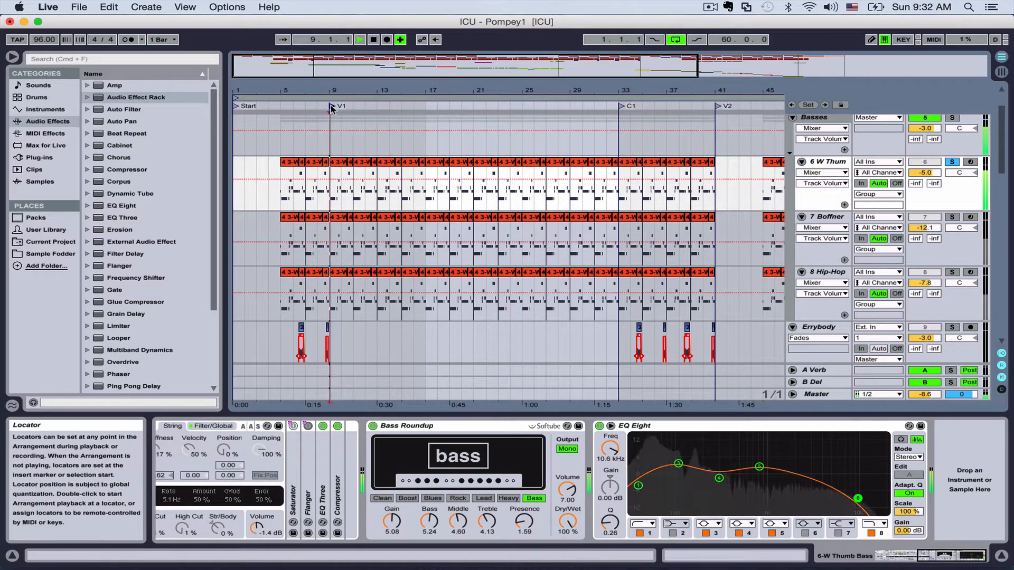
click(952, 217)
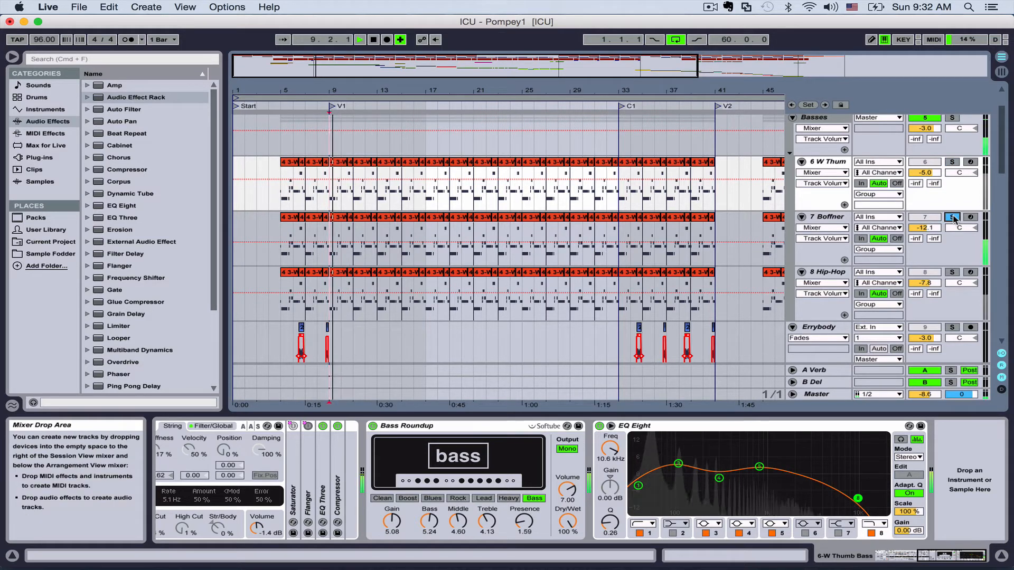
key(space)
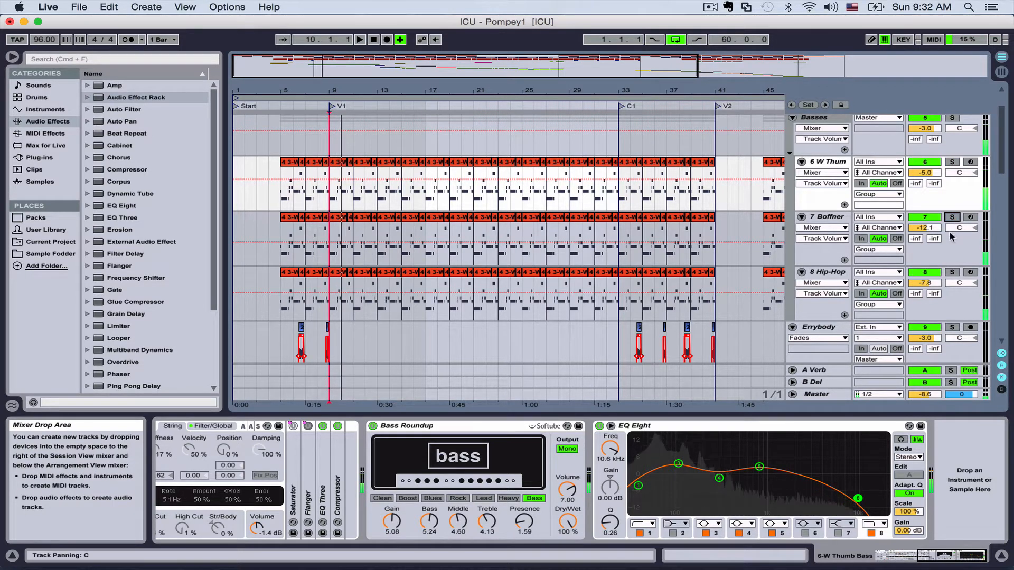
click(952, 272)
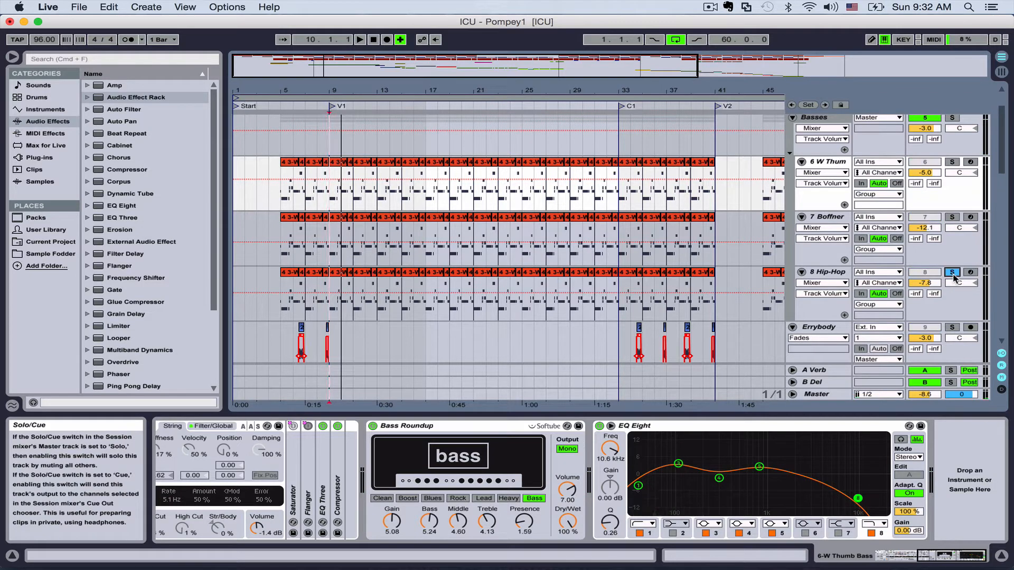
key(space)
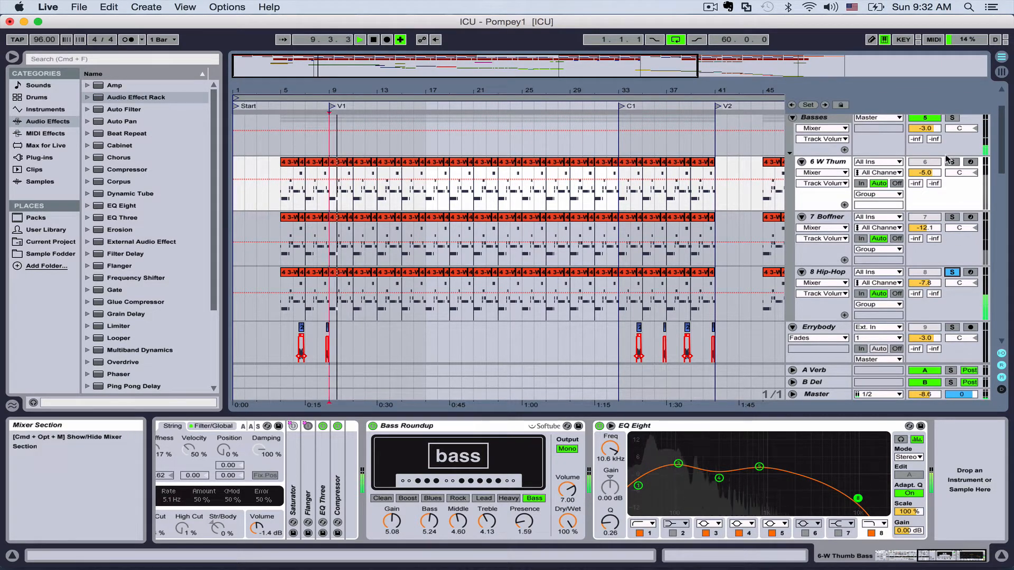
click(952, 117)
key(space)
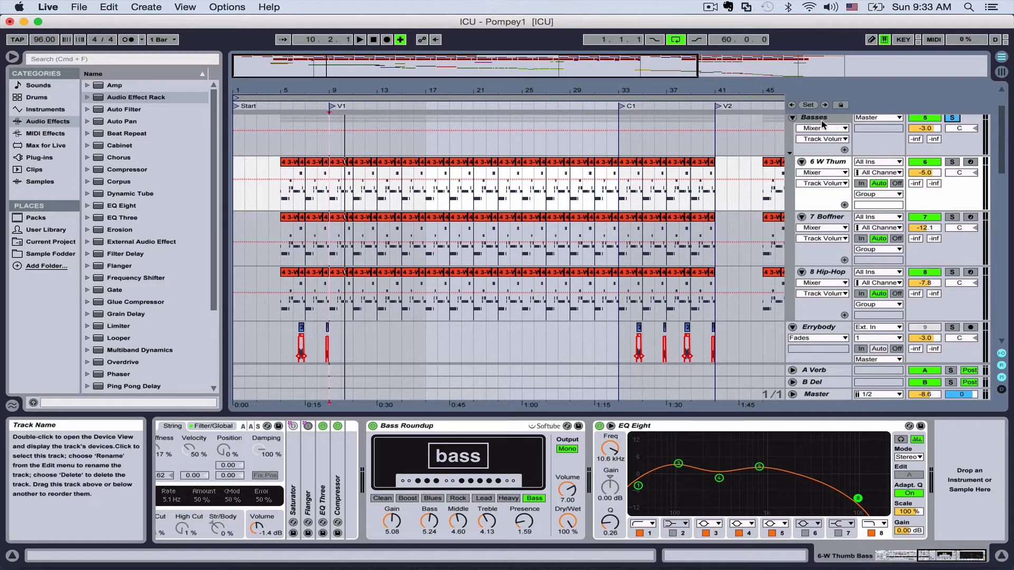
Group all devices on the W Thumb Bass track, from the W Thumb Bass rack through EQ Eight, into an Instrument Rack
double_click(820, 164)
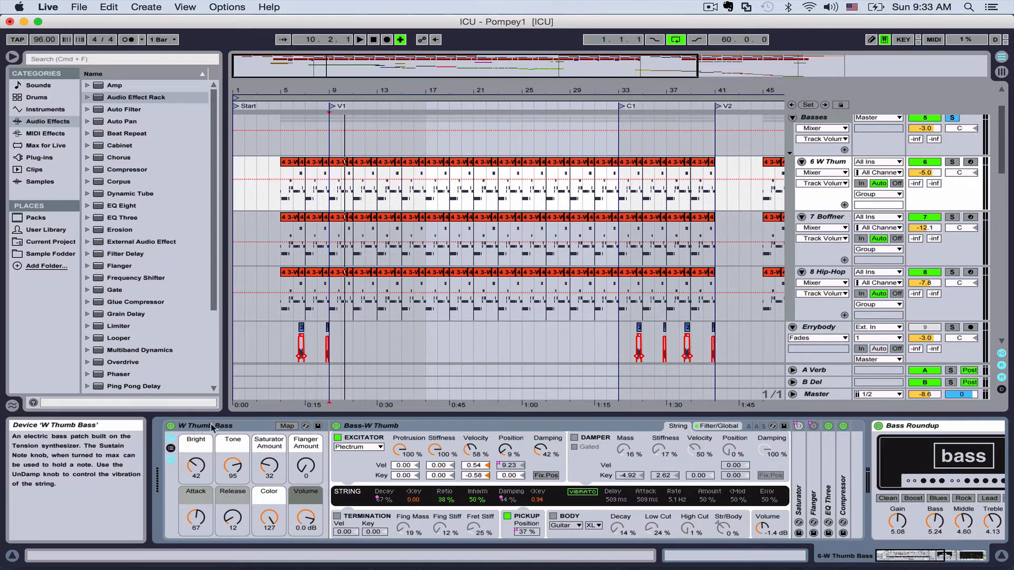
scroll(246, 437, right, 6)
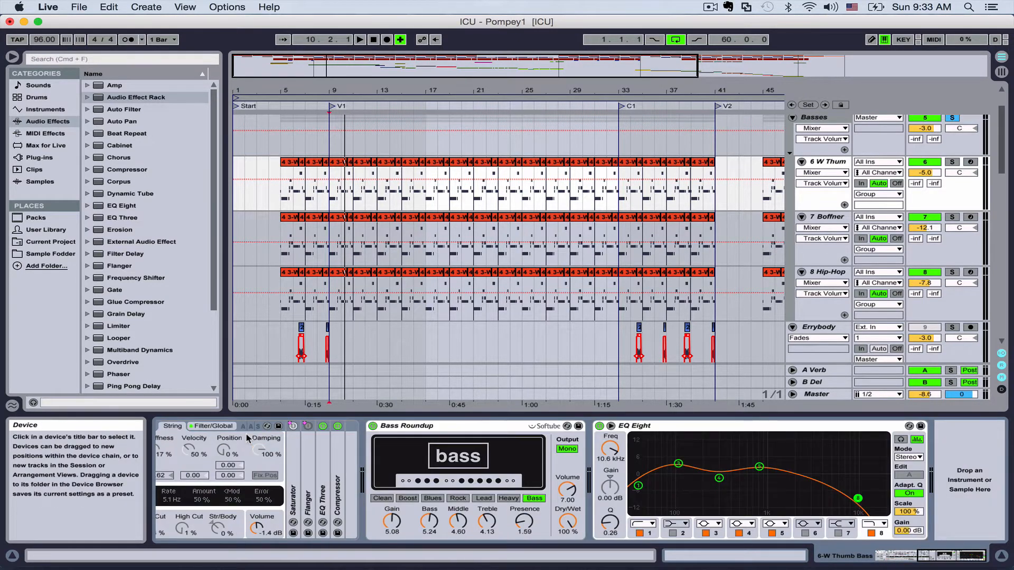
scroll(246, 437, left, 6)
scroll(430, 440, right, 6)
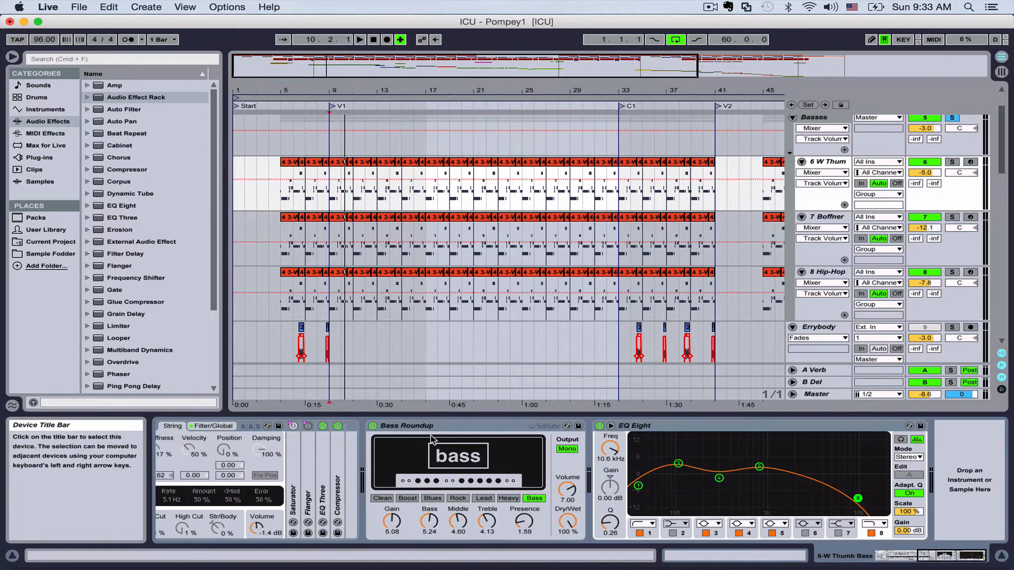
scroll(430, 439, left, 6)
scroll(432, 440, right, 6)
scroll(515, 465, left, 6)
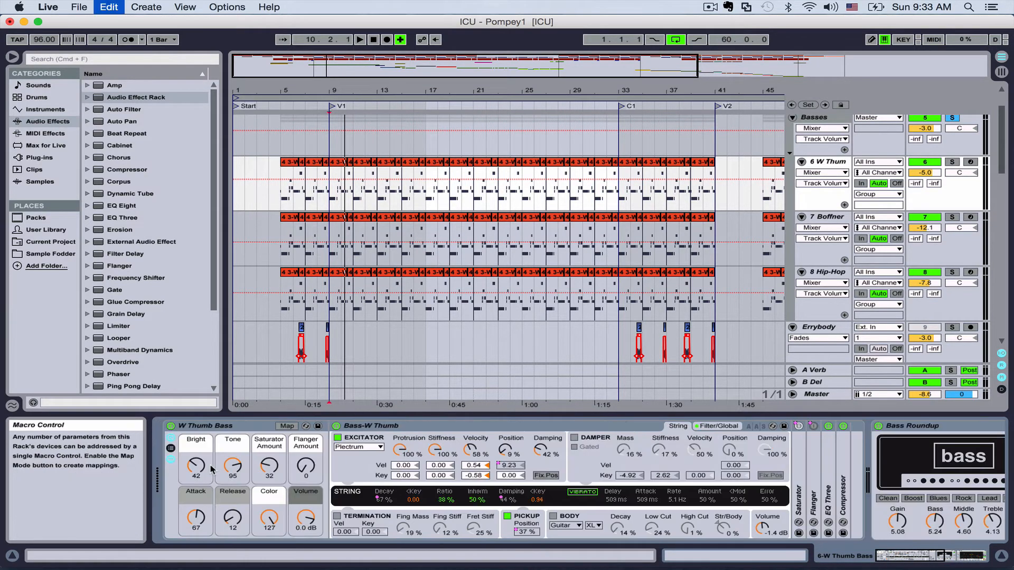
key(super+g)
Unfold the new Instrument Rack, show its chain list and select the W Thumb Bass chain
double_click(171, 468)
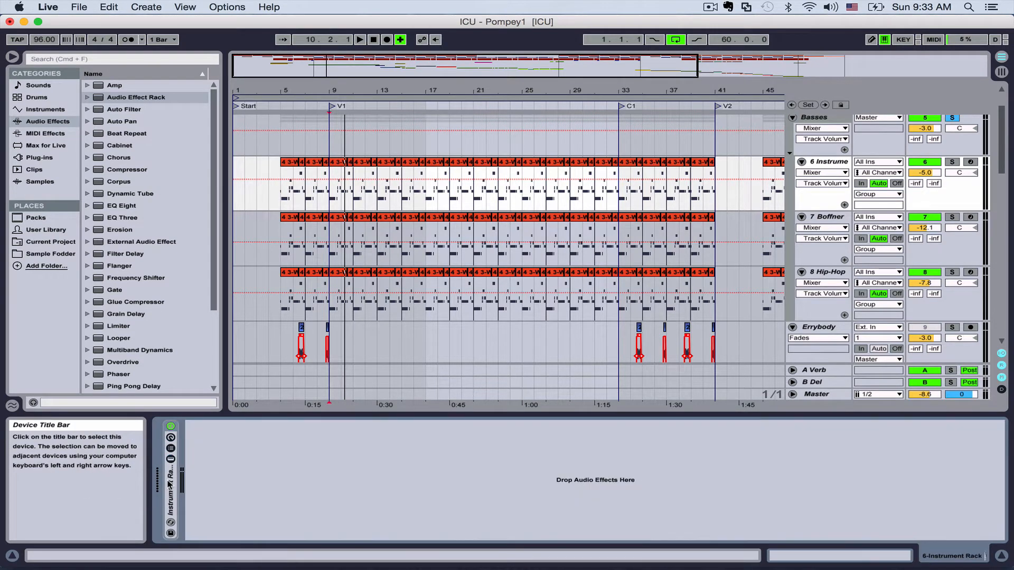
double_click(171, 469)
click(170, 458)
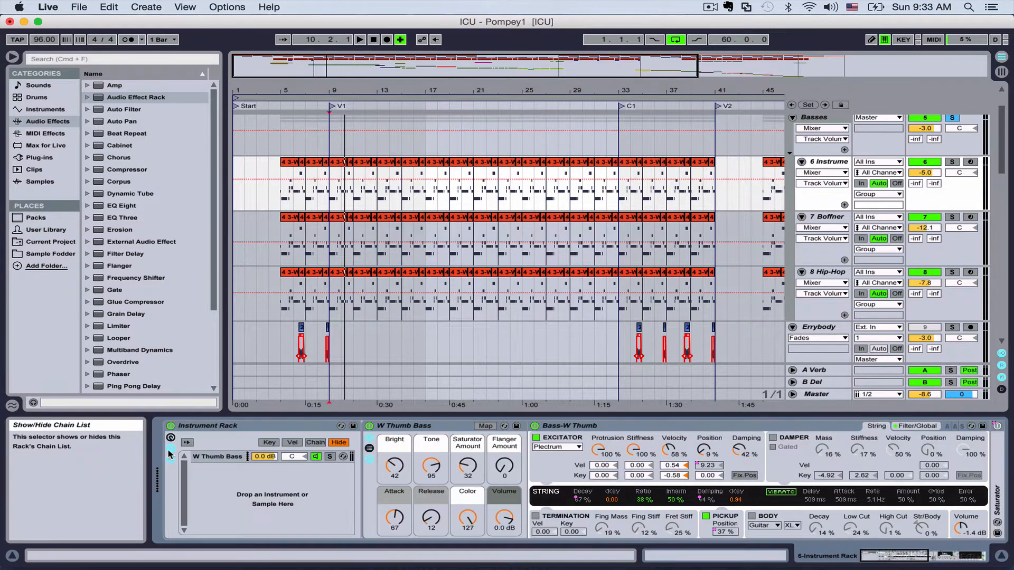
click(222, 459)
Copy the Boffner Bass and Bass Roundup devices from the Boffner track into track 6's Instrument Rack as a second chain
click(829, 216)
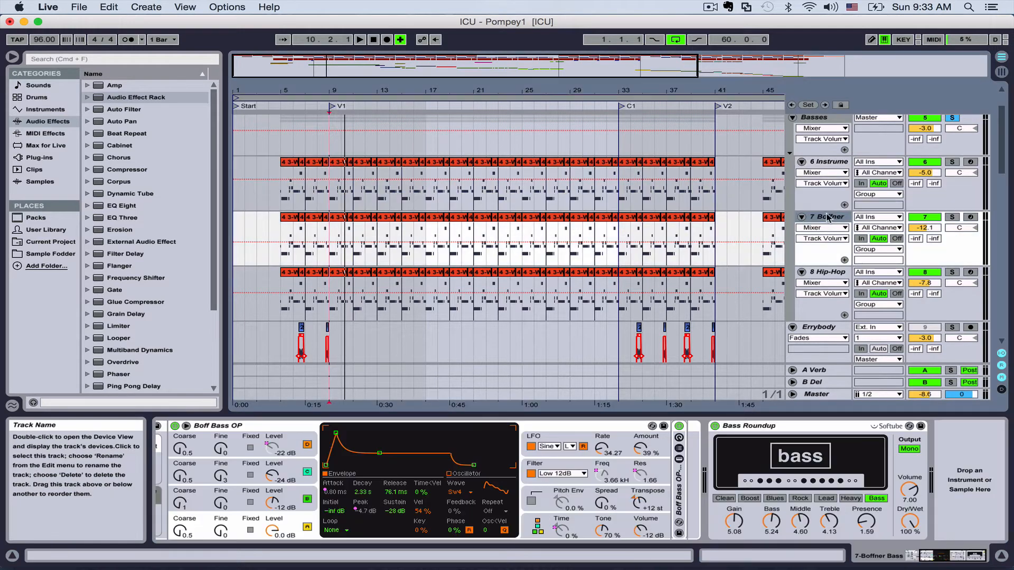
scroll(304, 468, left, 5)
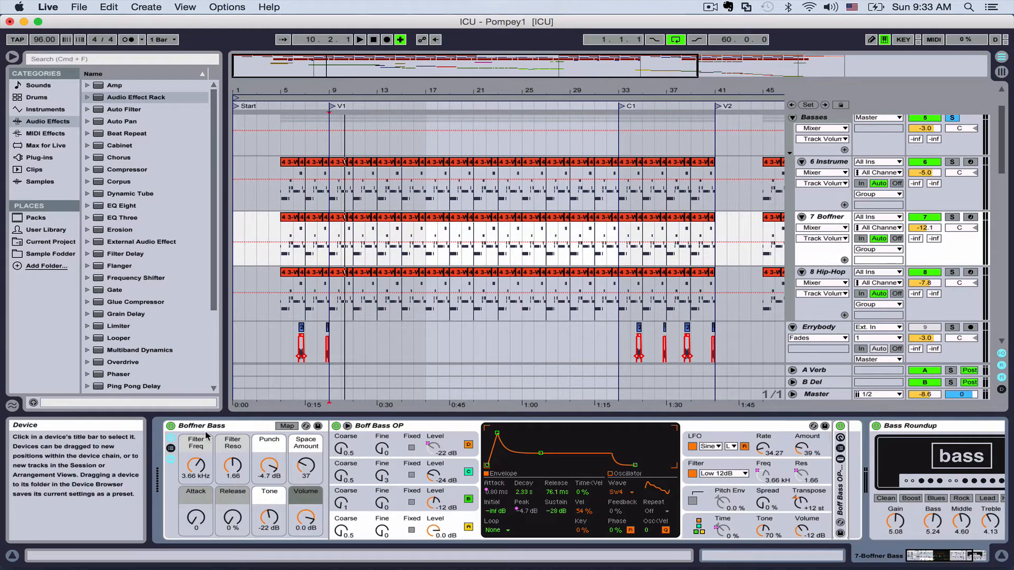
scroll(206, 428, right, 5)
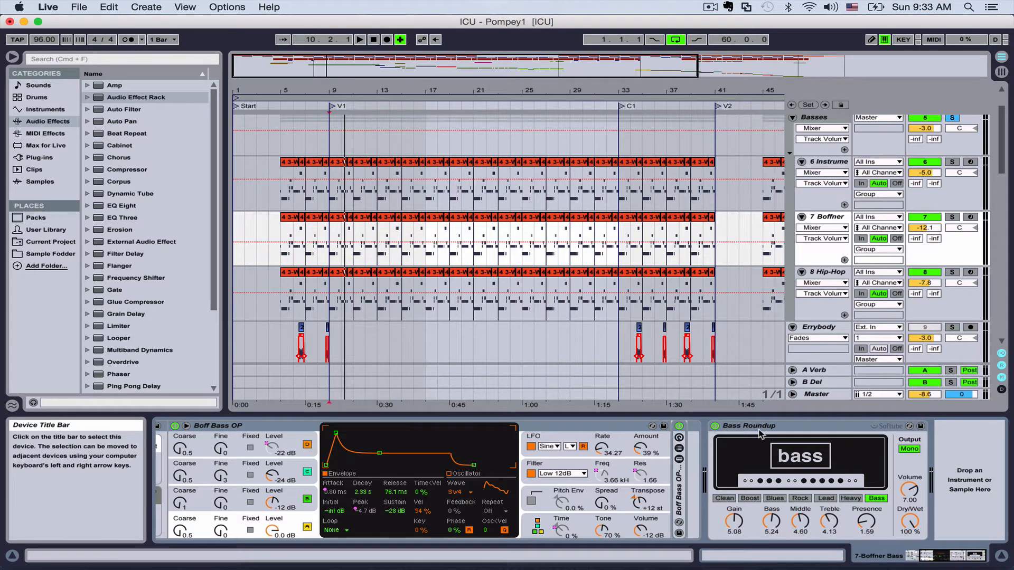
scroll(743, 440, left, 5)
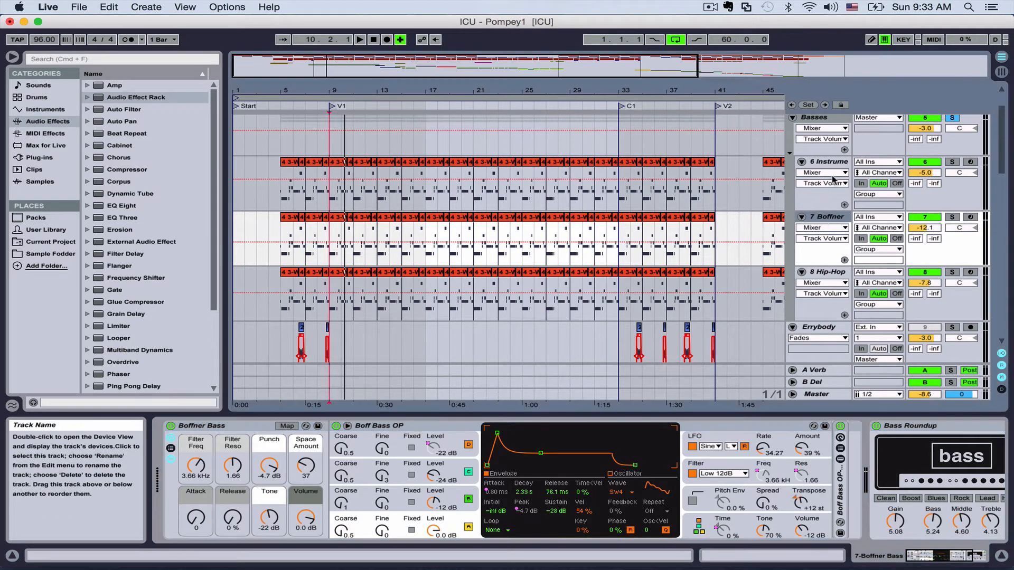
click(815, 119)
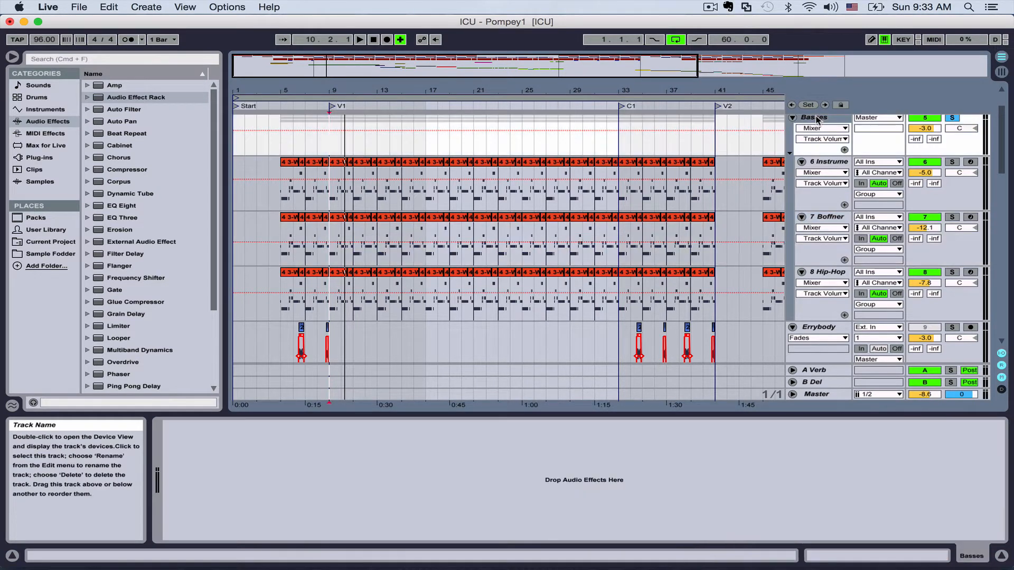
key(Down)
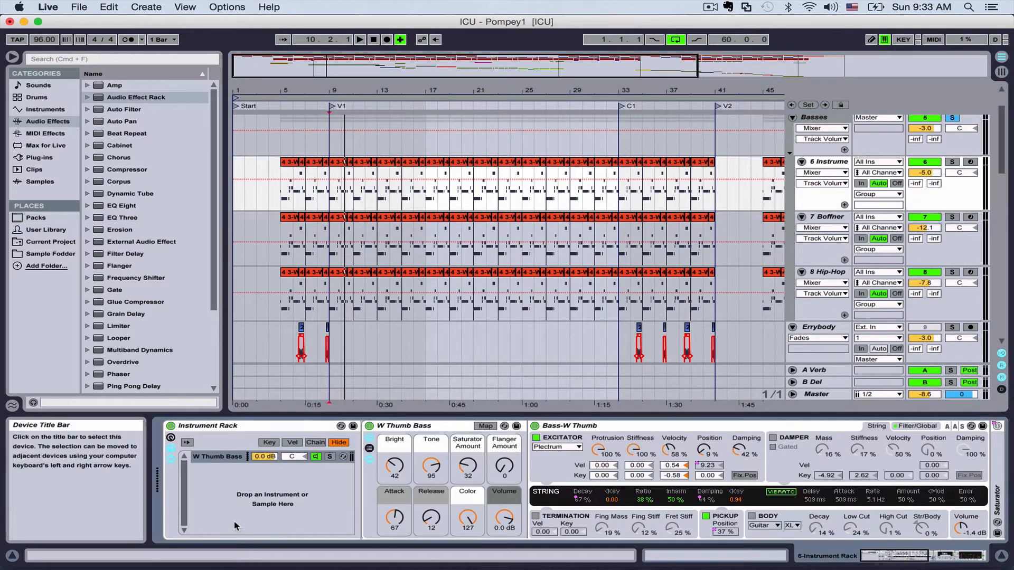
key(super+v)
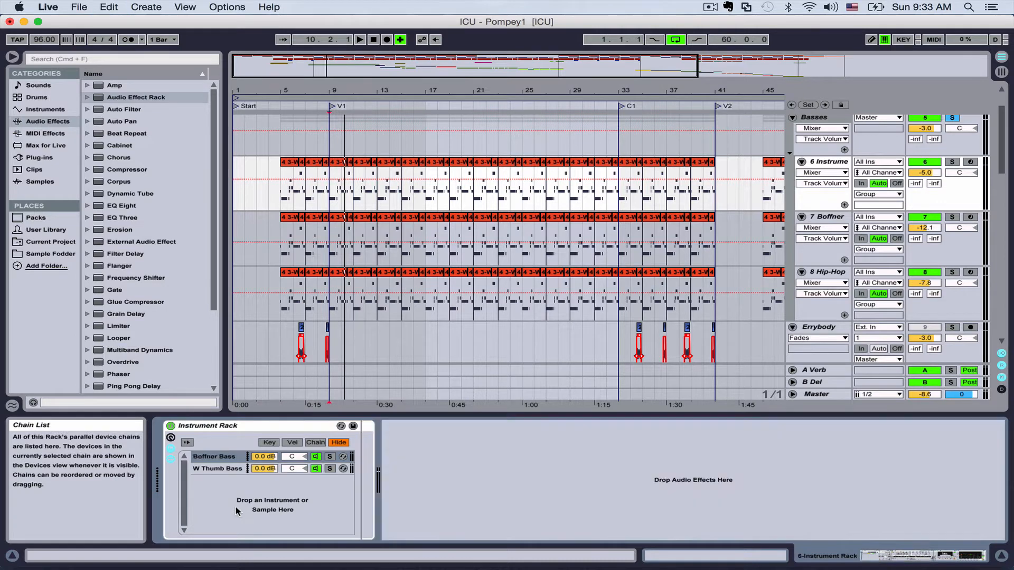
click(216, 468)
click(215, 458)
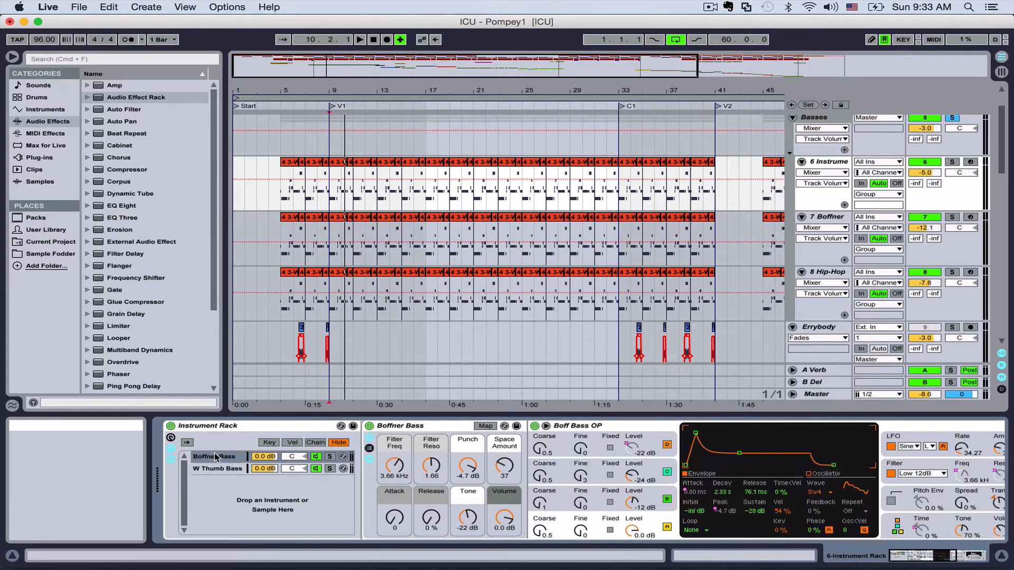
click(215, 465)
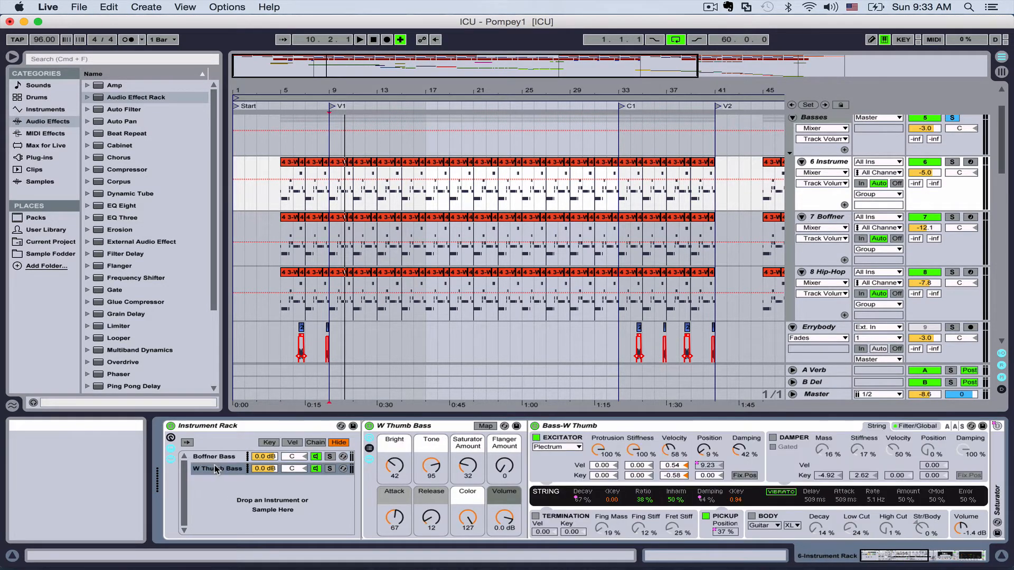
Copy the Hip-Hop Sub Bass device from track 8 into track 6's Instrument Rack as a third chain
click(831, 272)
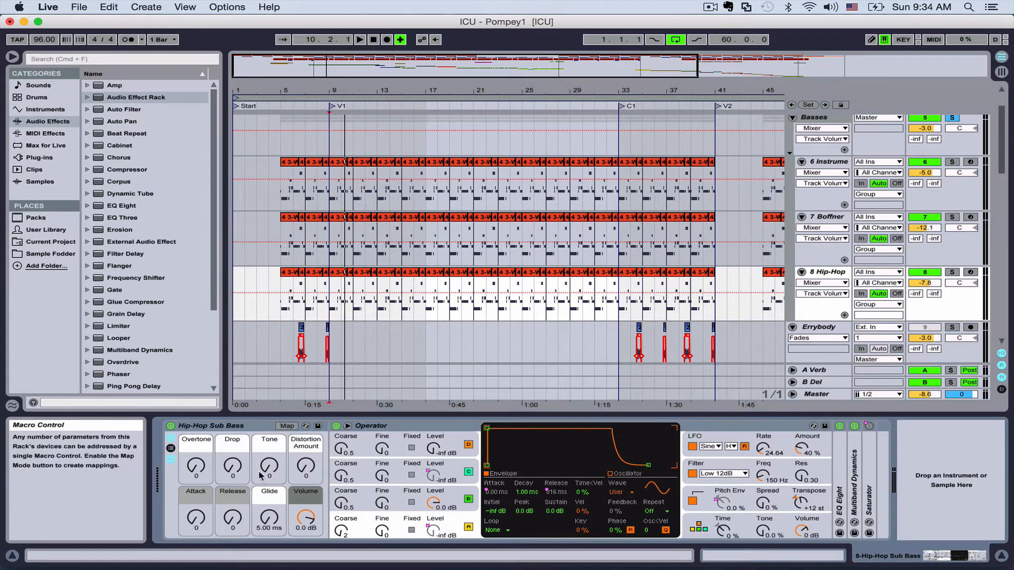
click(815, 160)
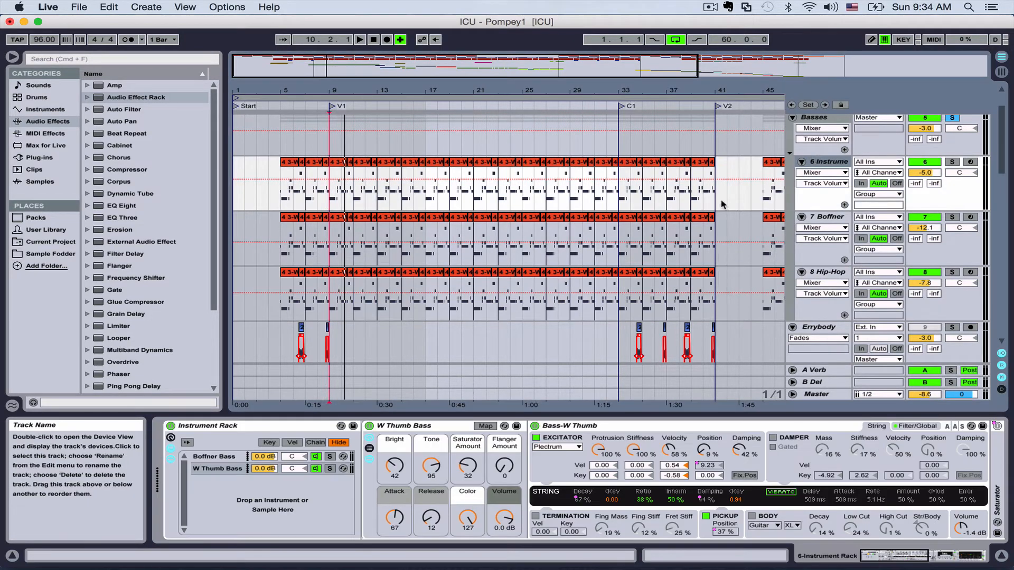
key(super+v)
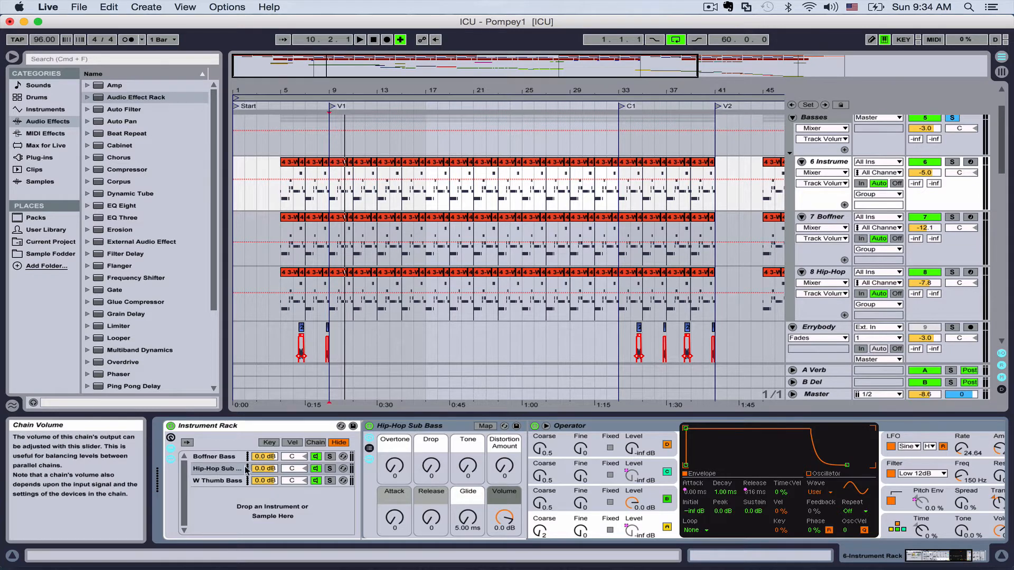
Set the rack's chain volumes to -5.2 dB for W Thumb Bass, -11.8 dB for Boffner Bass and -8.4 dB for Hip-Hop Sub Bass
click(227, 480)
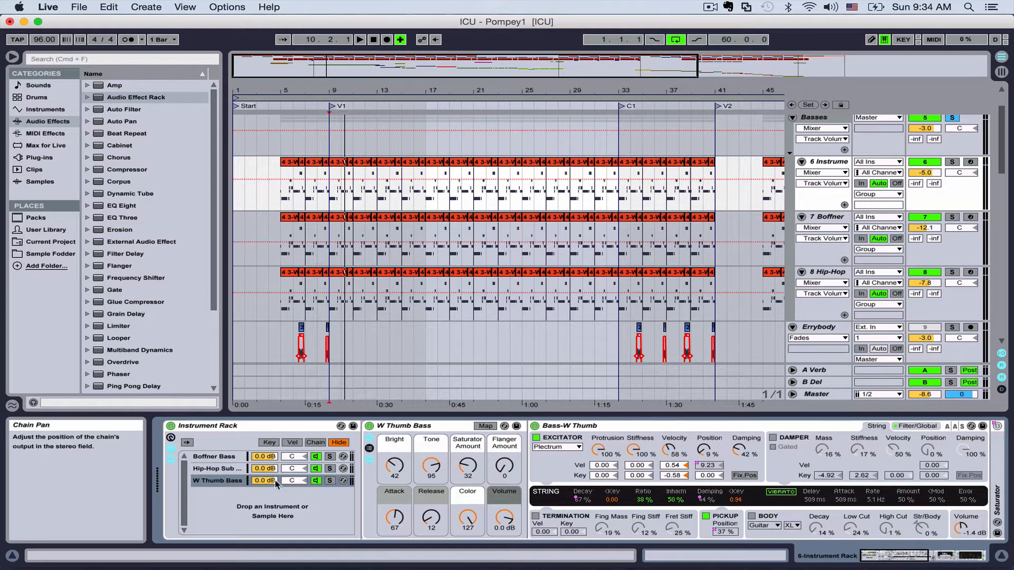
drag(264, 480, 264, 492)
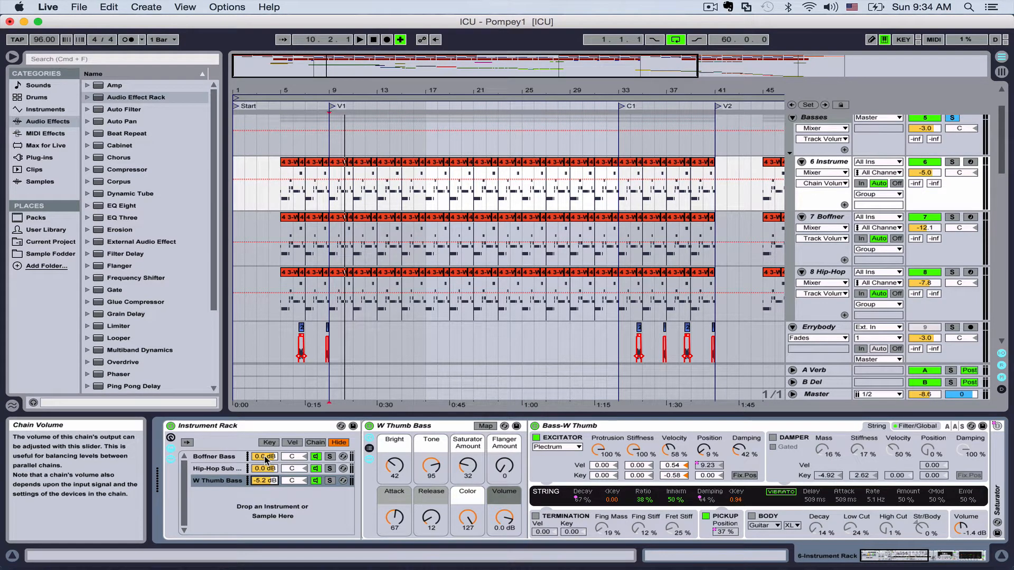
mouse_move(265, 457)
mouse_down()
mouse_move(265, 480)
mouse_move(265, 459)
mouse_up()
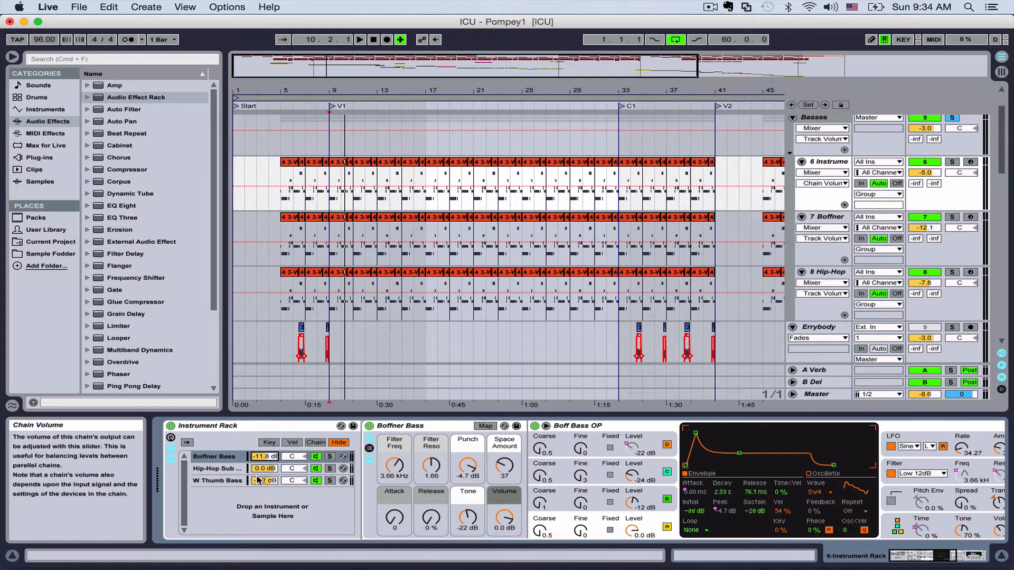
drag(265, 469, 265, 486)
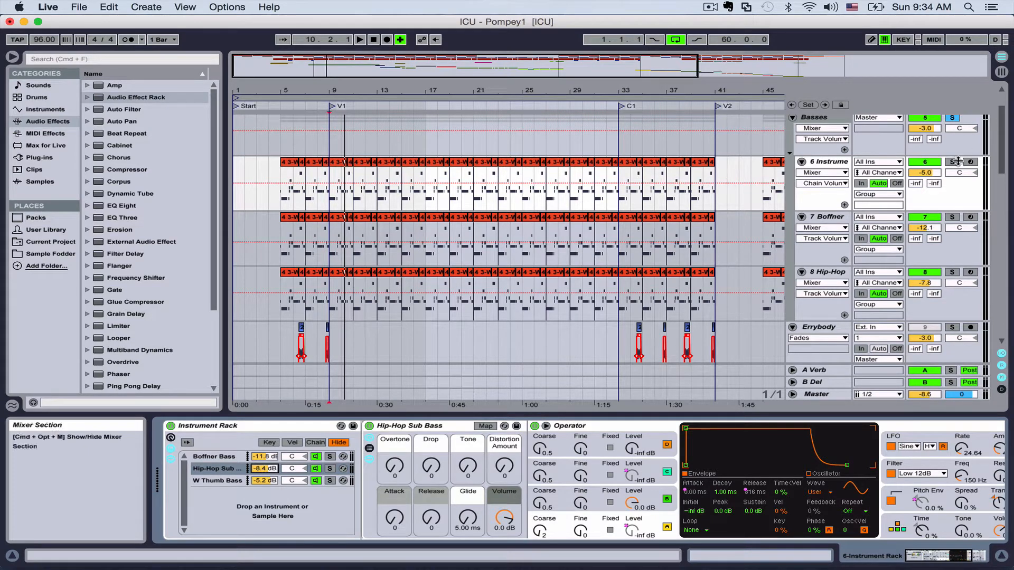
Mute the original Boffner and Hip-Hop bass tracks
click(924, 217)
click(919, 273)
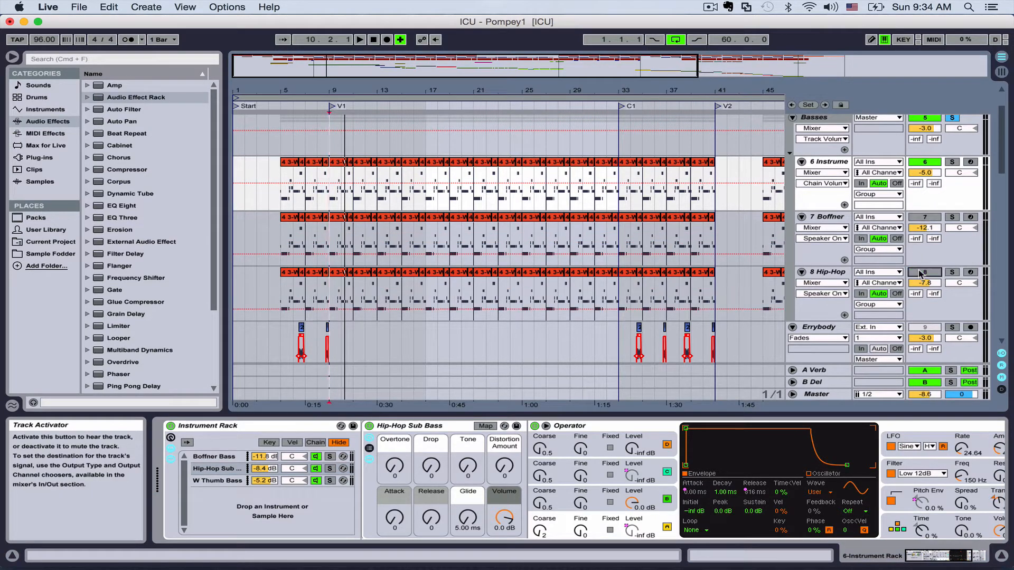
Set the Instrument Rack track's volume to -1.0 dB and fold the original Boffner and Hip-Hop tracks
click(924, 173)
drag(925, 173, 925, 164)
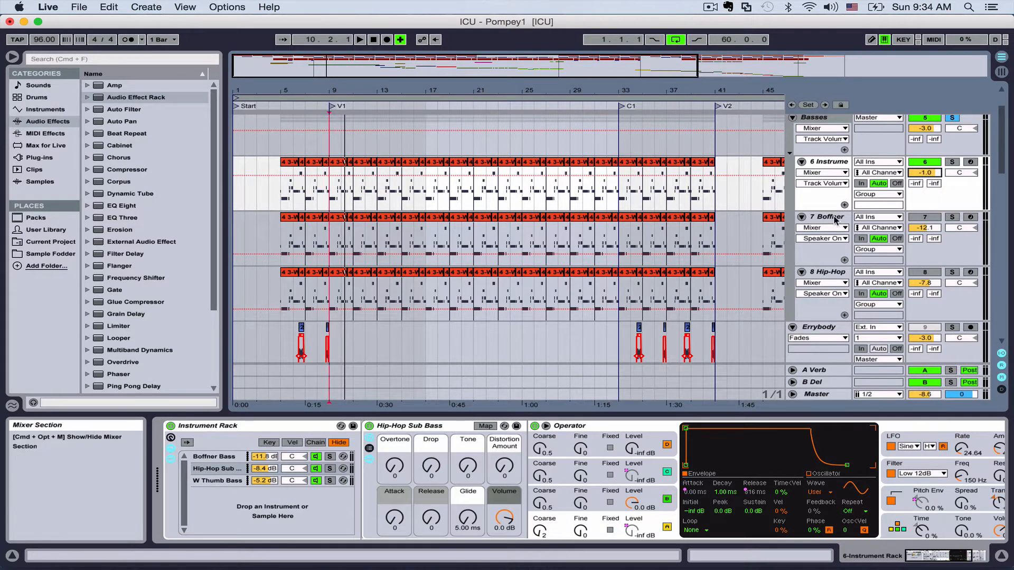
click(801, 217)
click(801, 228)
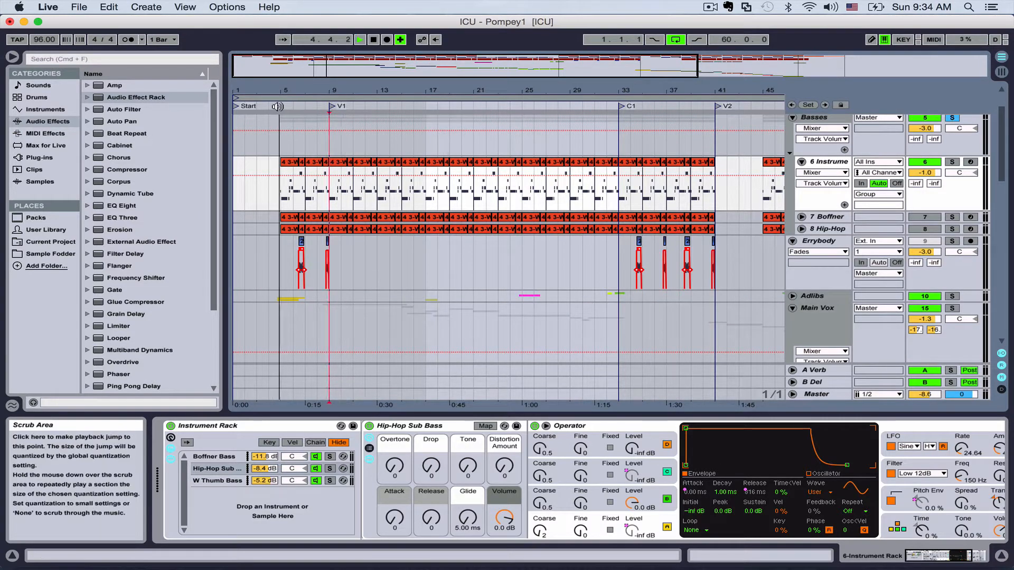
Solo the Boffner Bass, Hip-Hop Sub Bass and W Thumb Bass chains in turn during playback, then clear the solo and look through the rack's devices
click(329, 456)
click(330, 469)
click(330, 481)
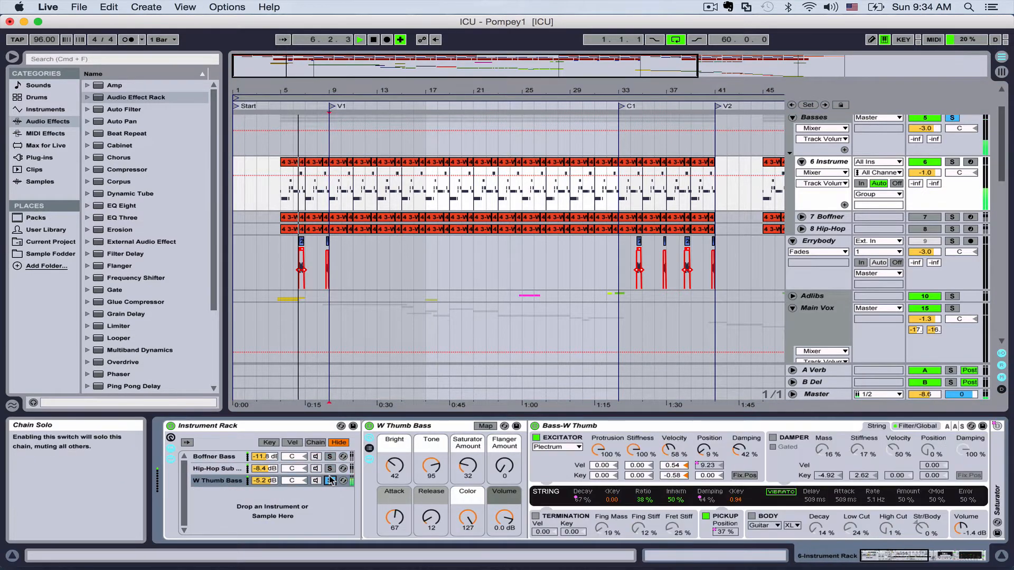
click(330, 480)
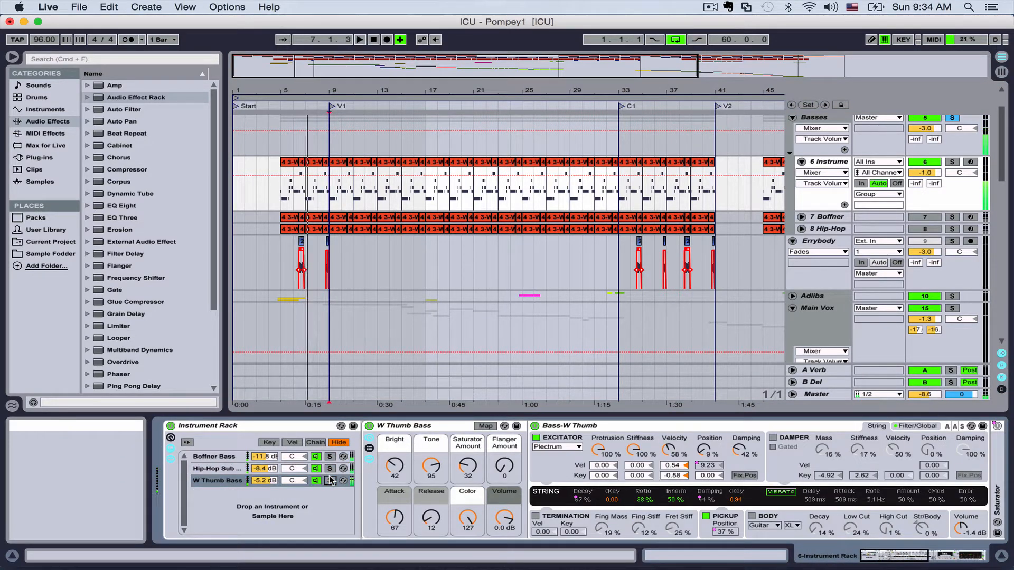
scroll(380, 491, right, 10)
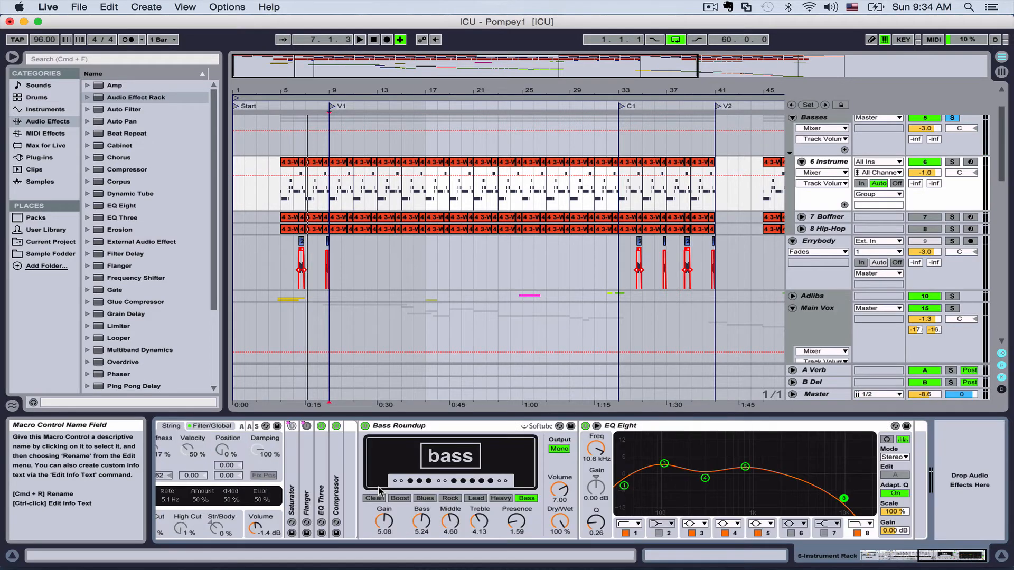
scroll(379, 492, left, 10)
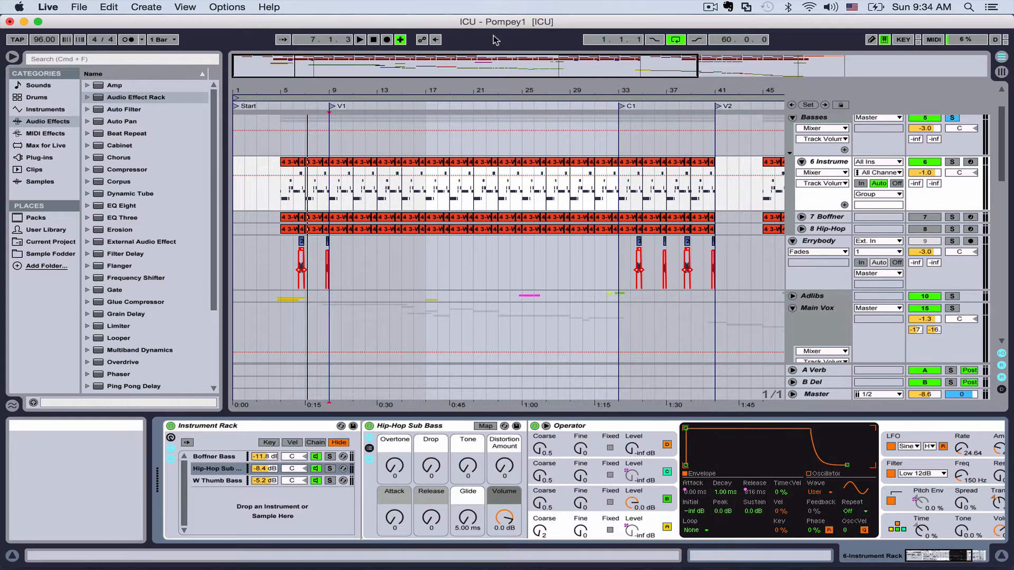
Unfold the original Boffner and Hip-Hop tracks and select the Instrument Rack track again
click(275, 216)
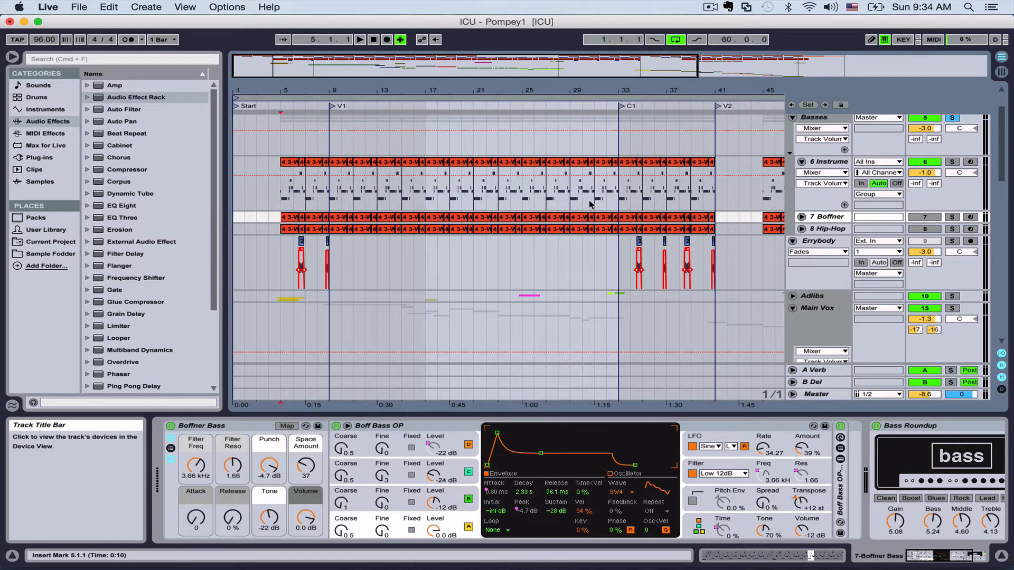
scroll(536, 206, down, 2)
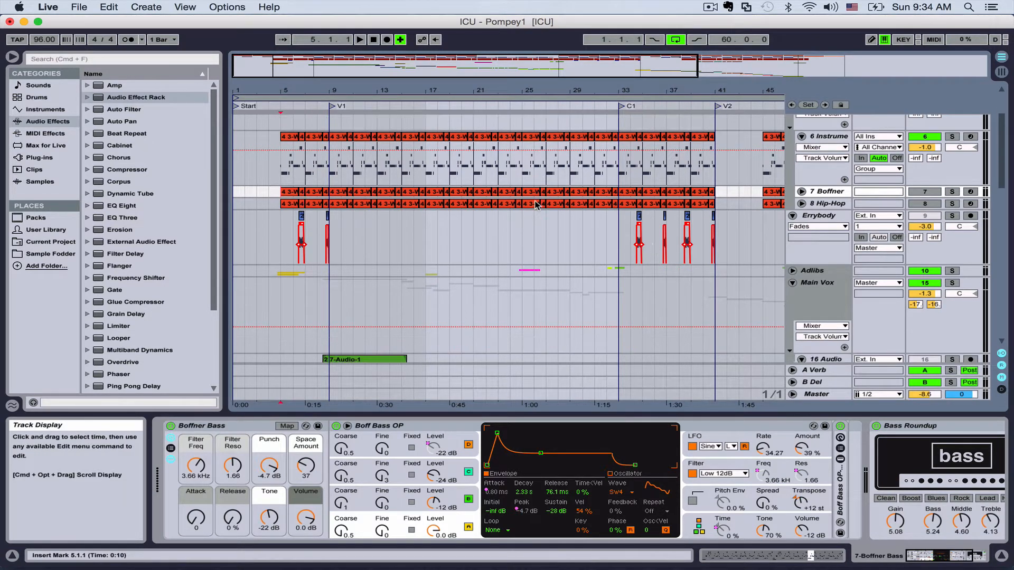
click(802, 191)
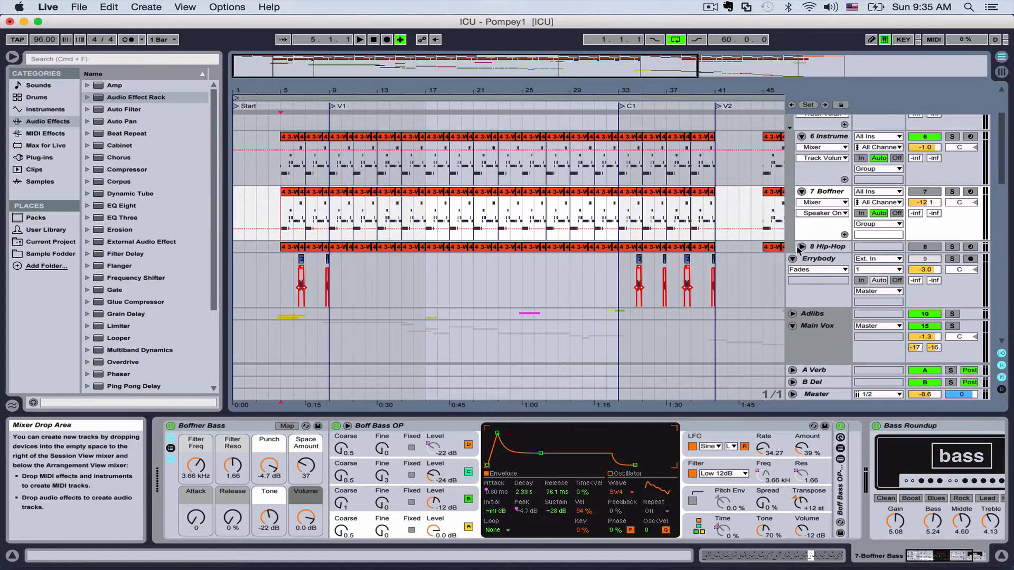
click(801, 246)
scroll(614, 224, up, 3)
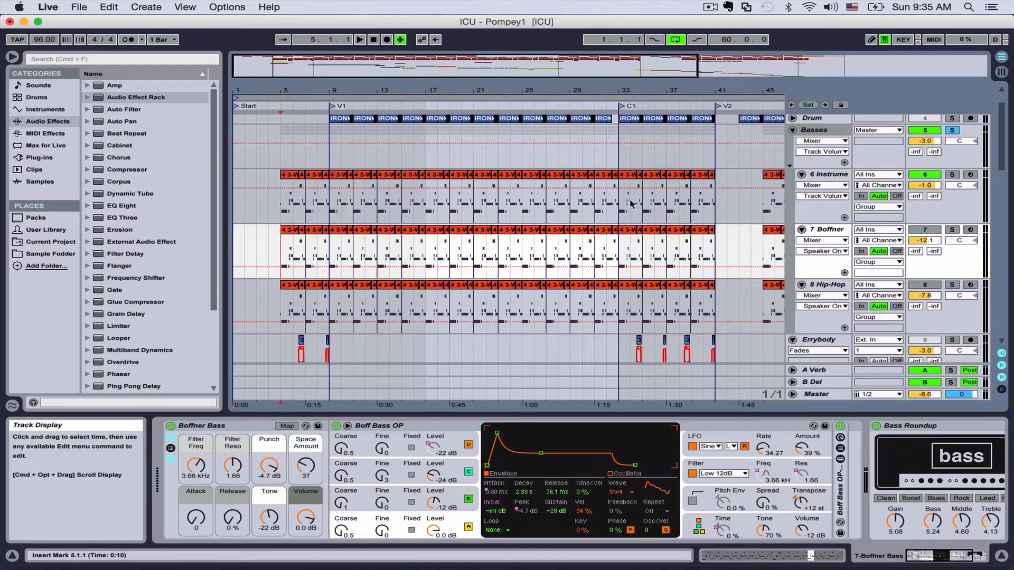
scroll(476, 172, down, 2)
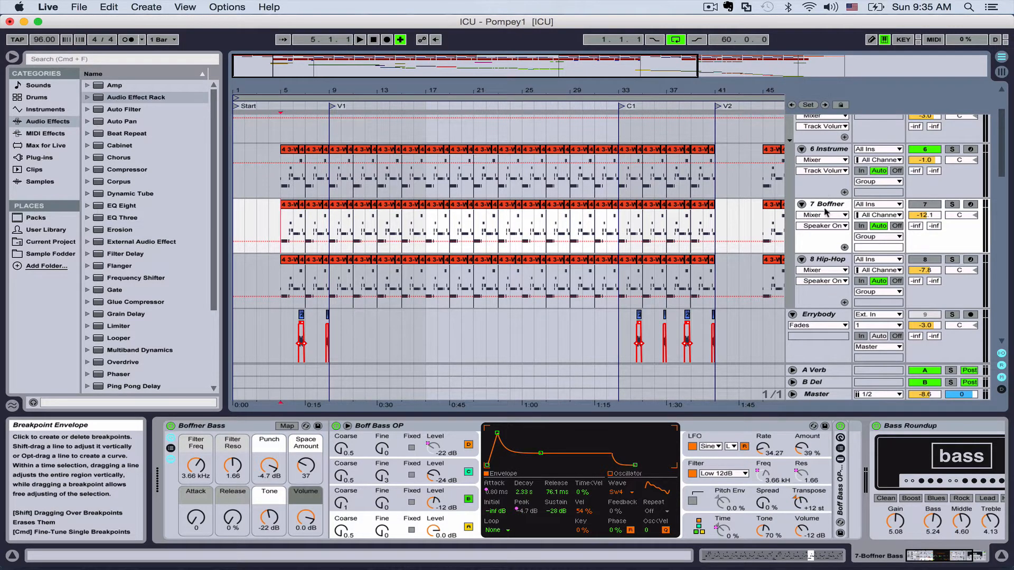
scroll(847, 194, up, 1)
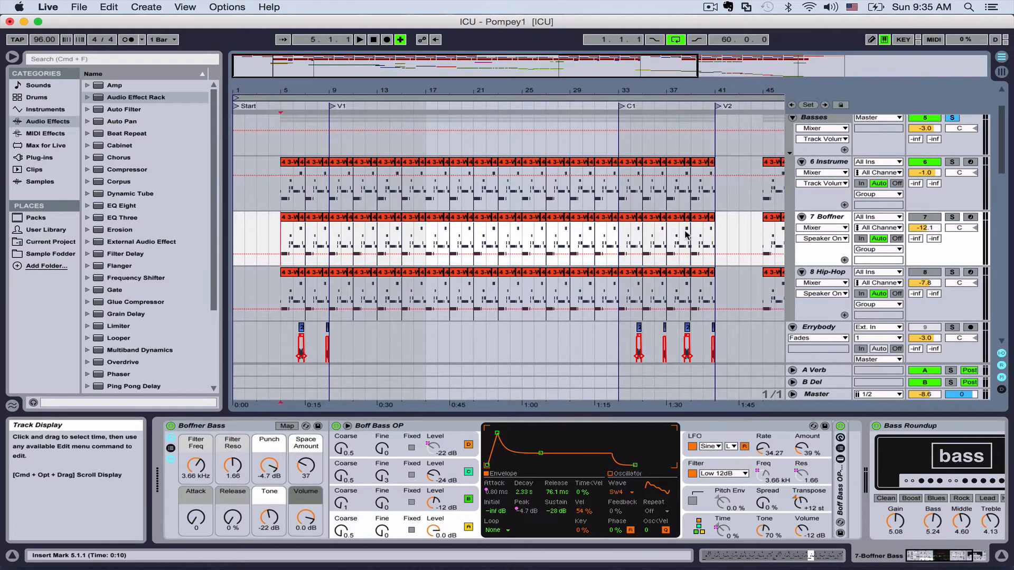
click(831, 162)
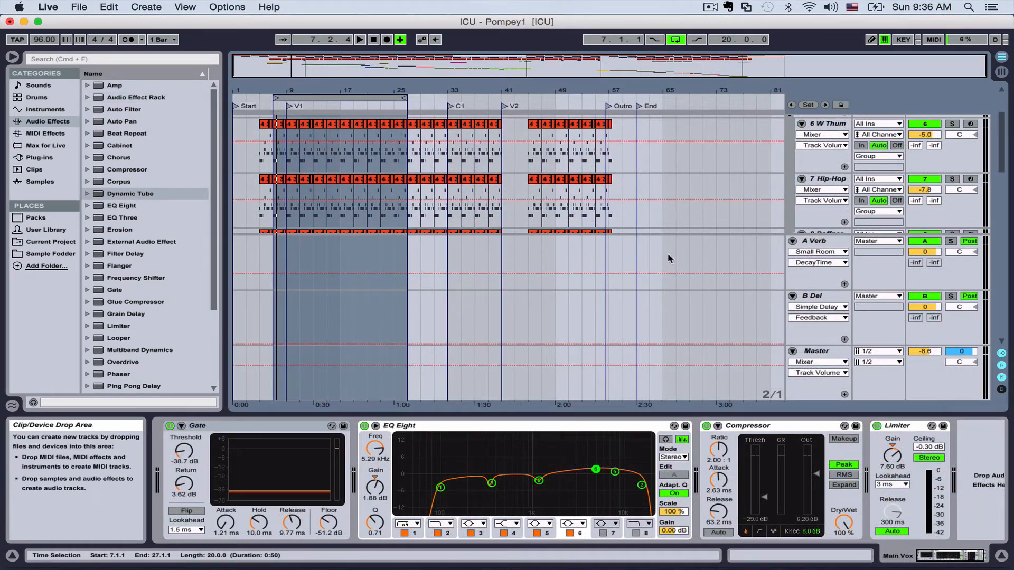
Fold the A Verb and B Del return tracks to make room for the bass tracks
click(793, 241)
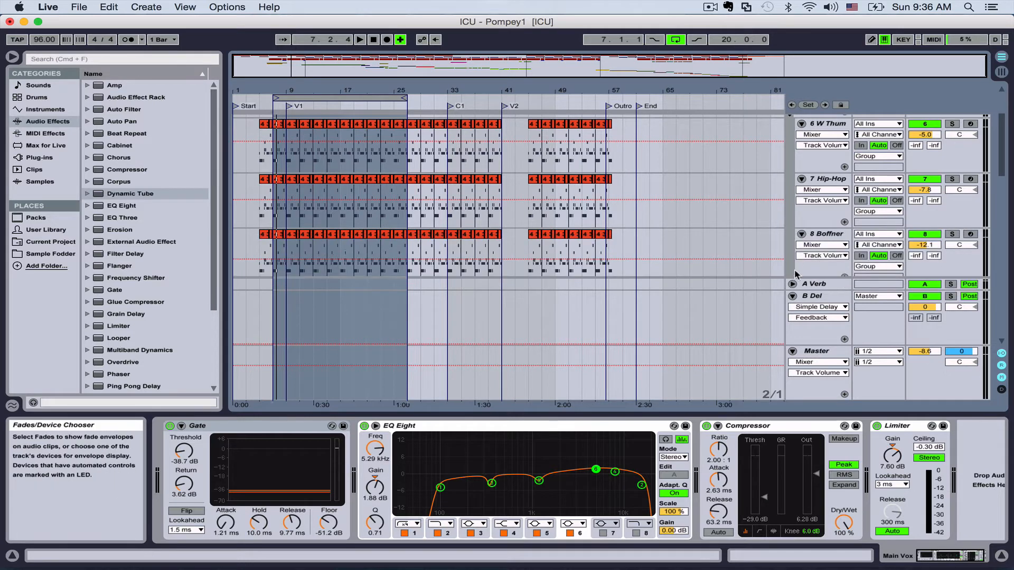
click(792, 296)
scroll(686, 221, up, 1)
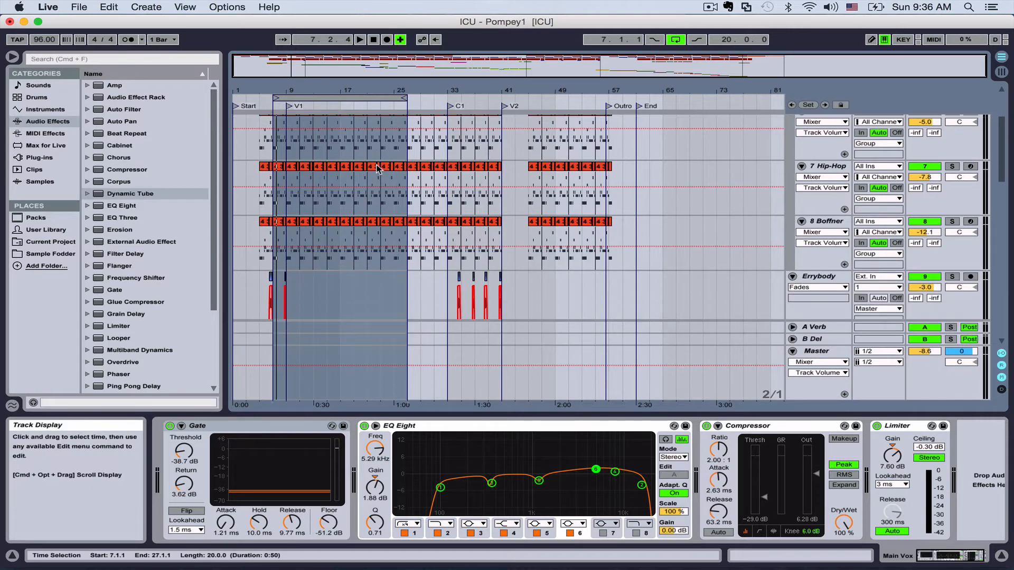
Open the W Thumb track's device chain and examine the EQ Eight at its end
click(830, 136)
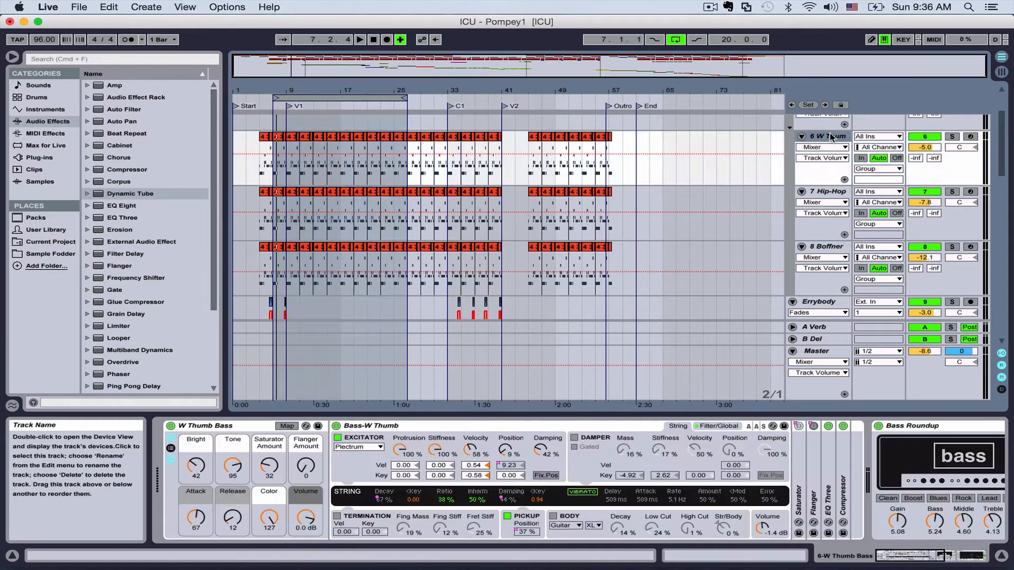
scroll(839, 136, up, 3)
click(812, 129)
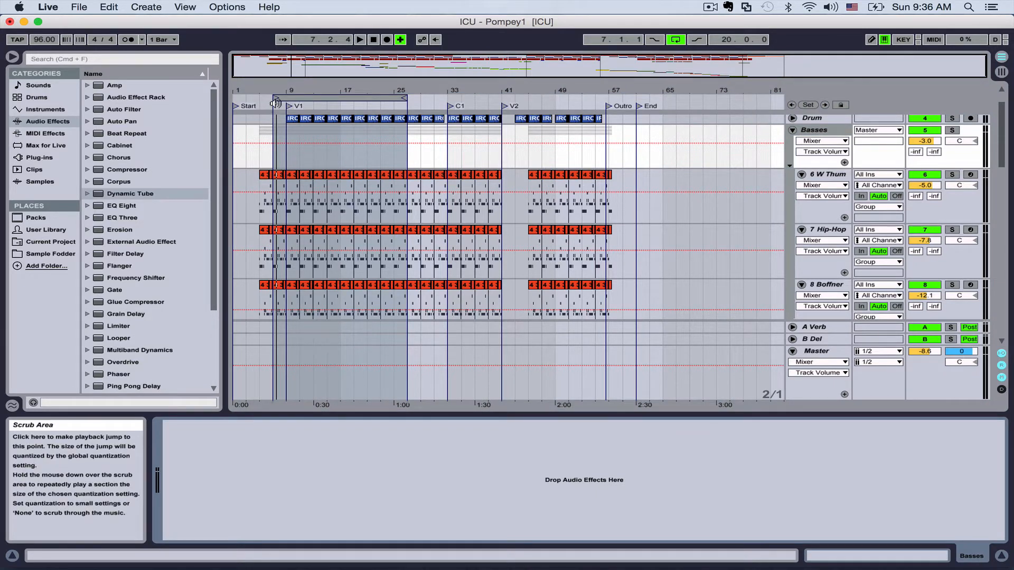
click(831, 175)
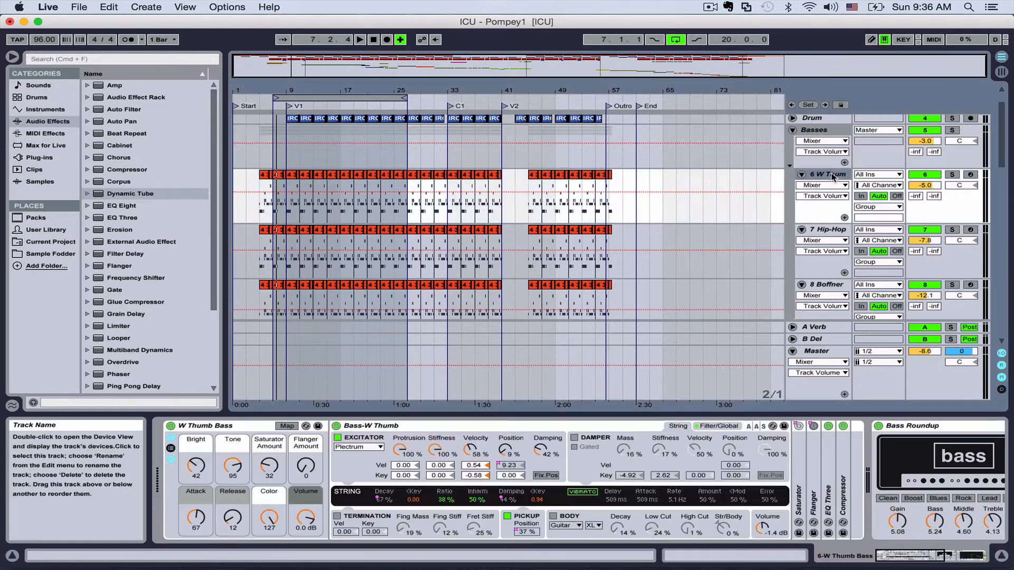
scroll(831, 176, down, 1)
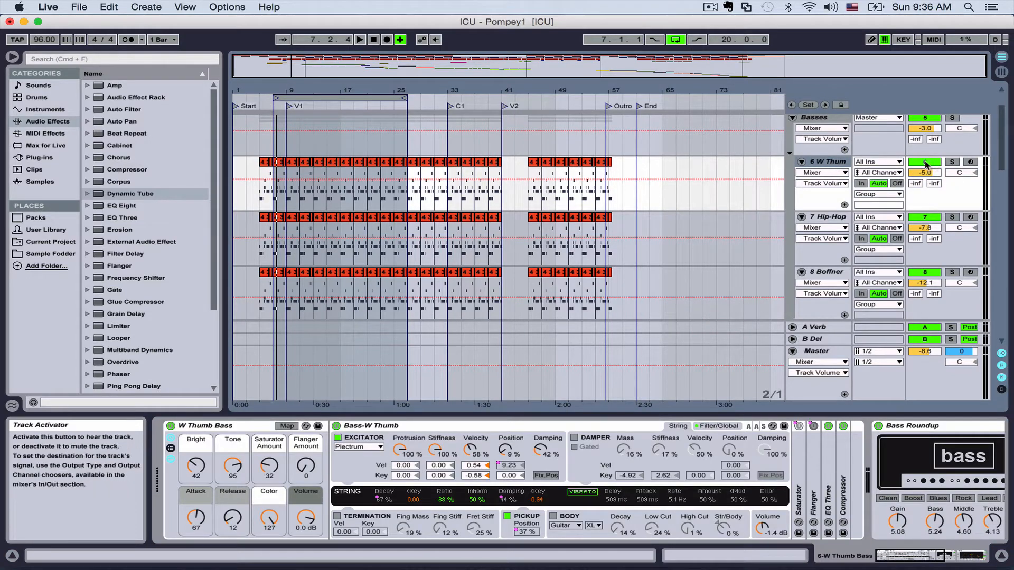
scroll(797, 455, right, 10)
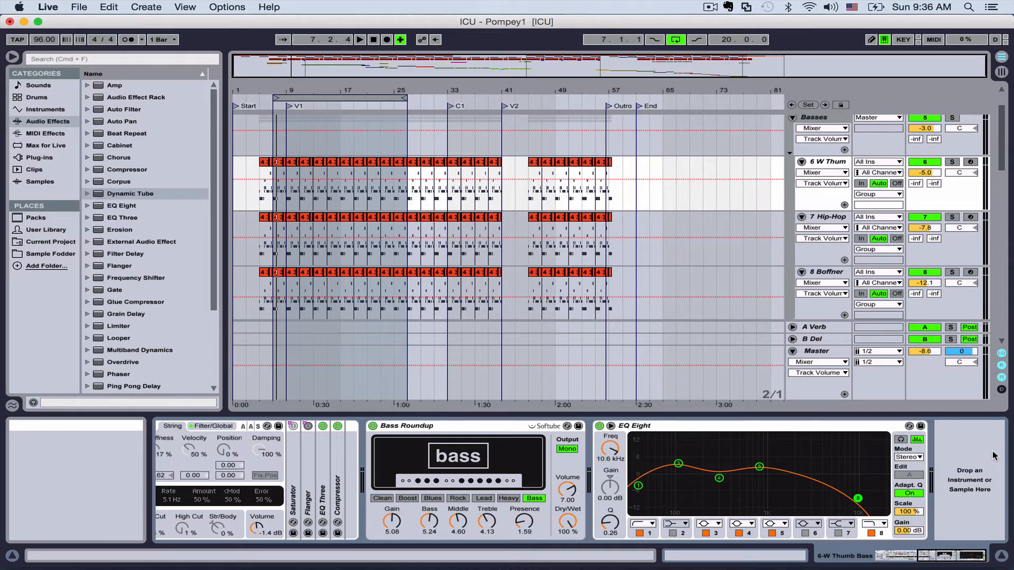
click(649, 428)
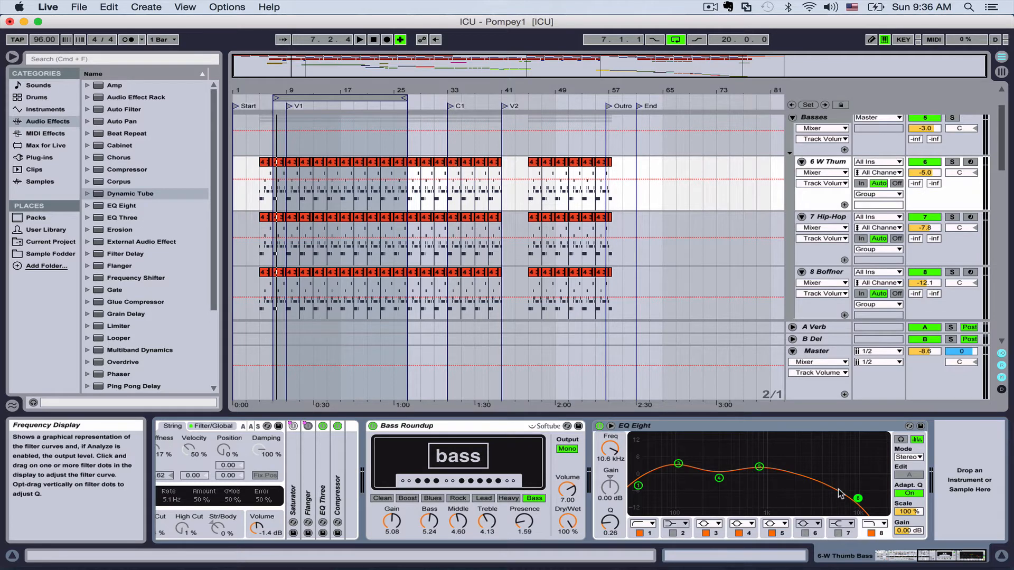
Solo the W Thumb track and play it from bar 7 to examine its spectrum in EQ Eight
click(956, 163)
key(space)
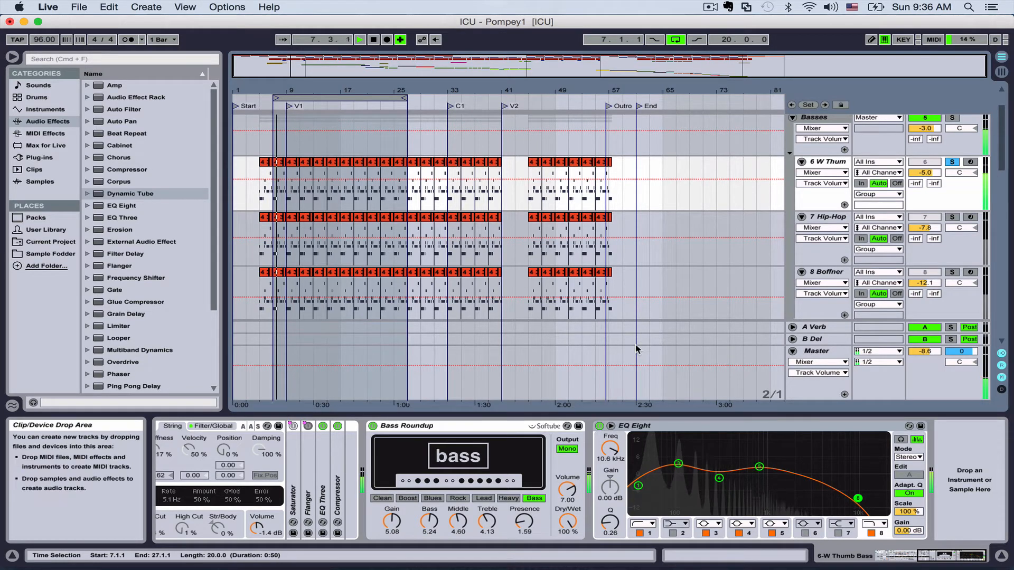
key(space)
scroll(119, 329, down, 3)
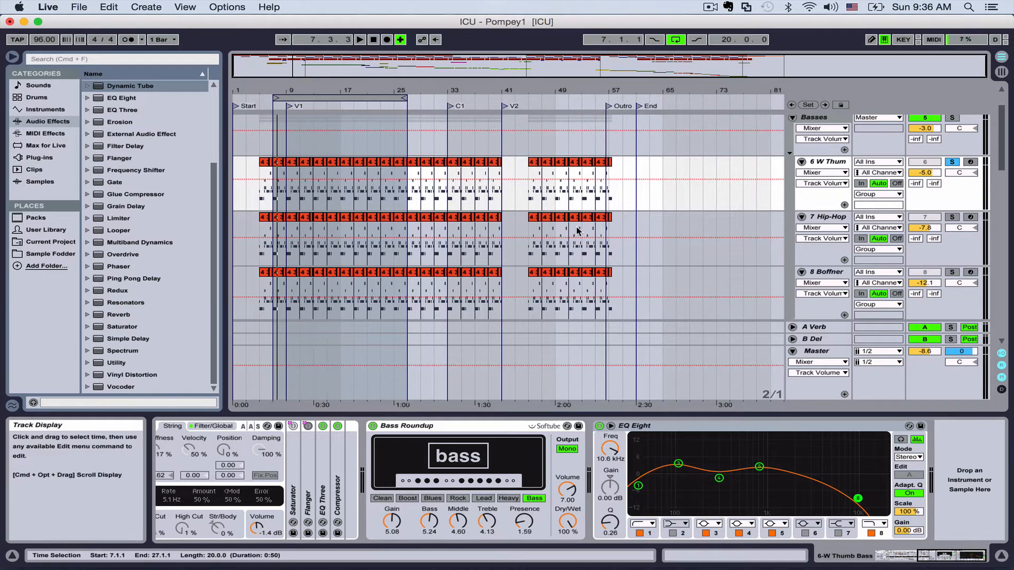
click(272, 105)
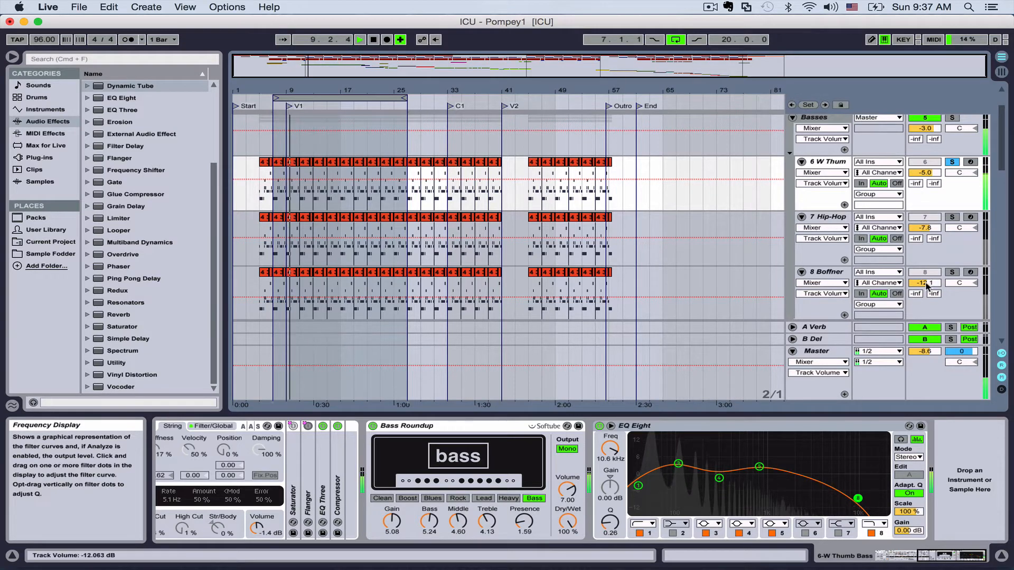
key(space)
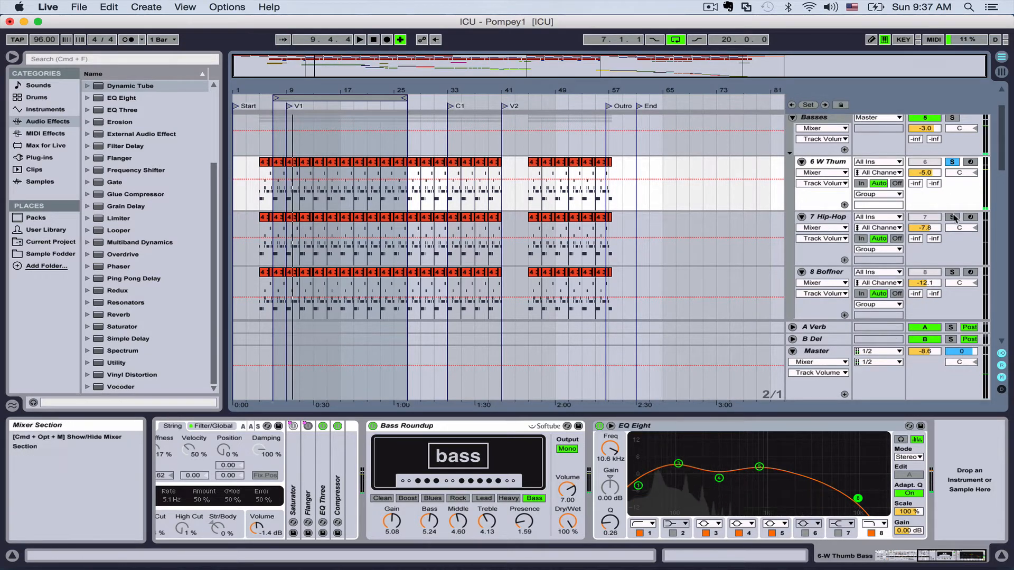
Solo the Hip-Hop track and add an EQ Eight after its devices to view its spectrum during playback
click(951, 217)
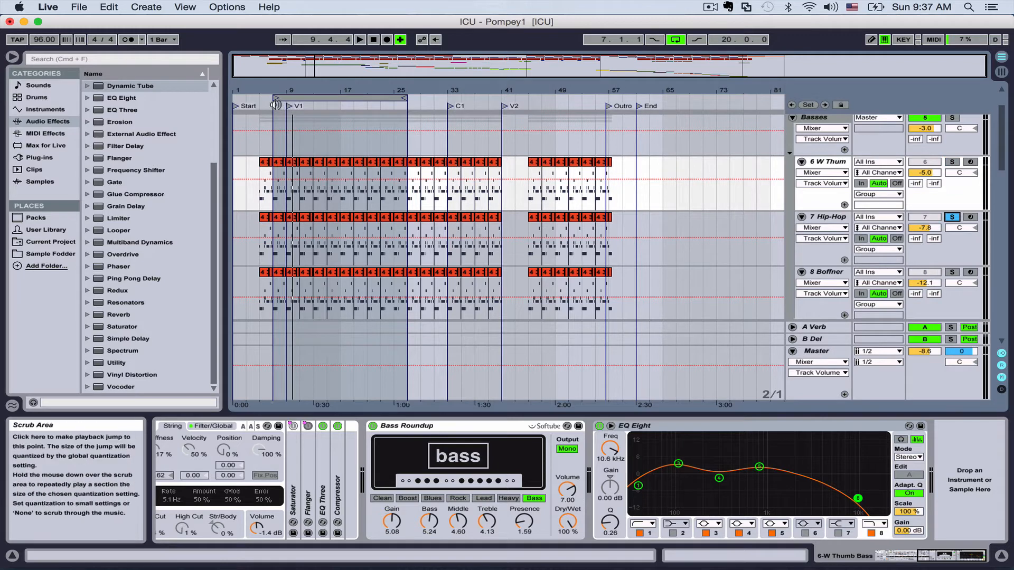
click(823, 217)
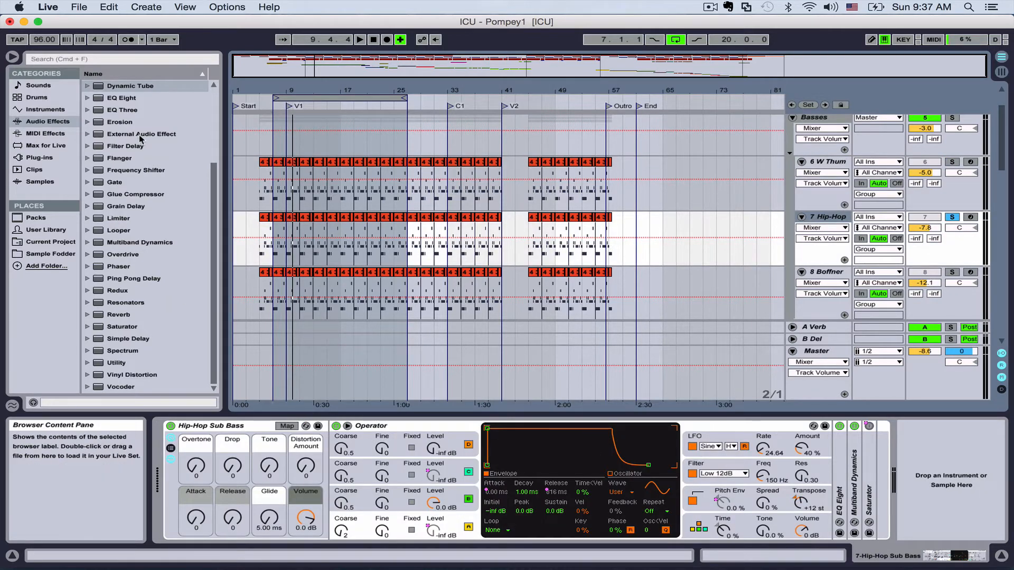
double_click(121, 98)
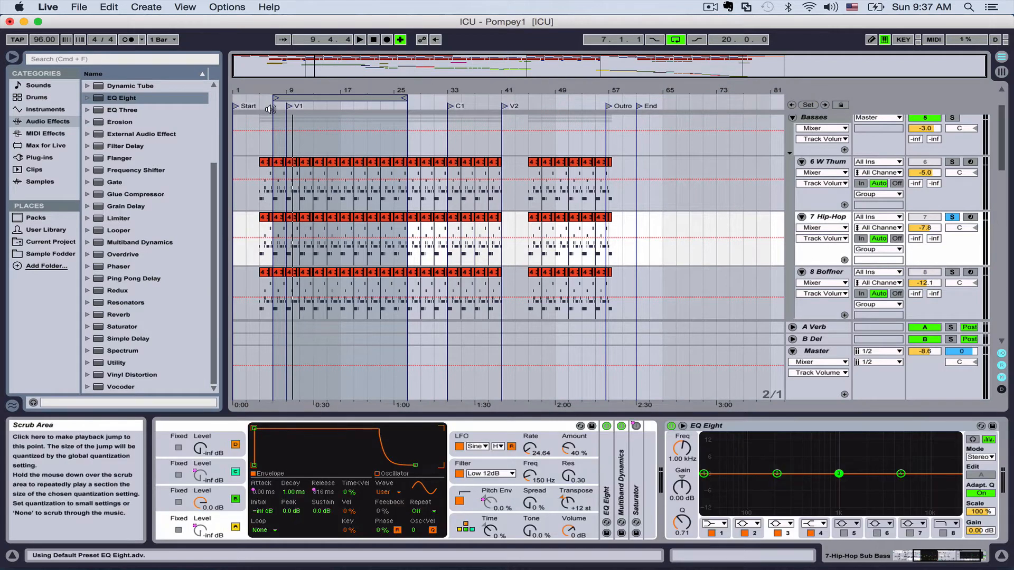
click(271, 109)
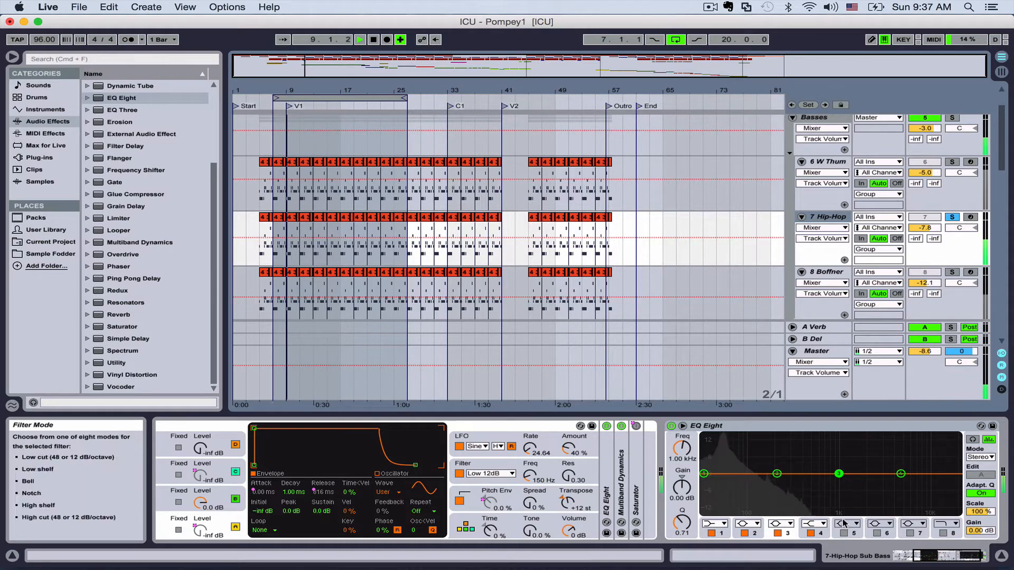
key(space)
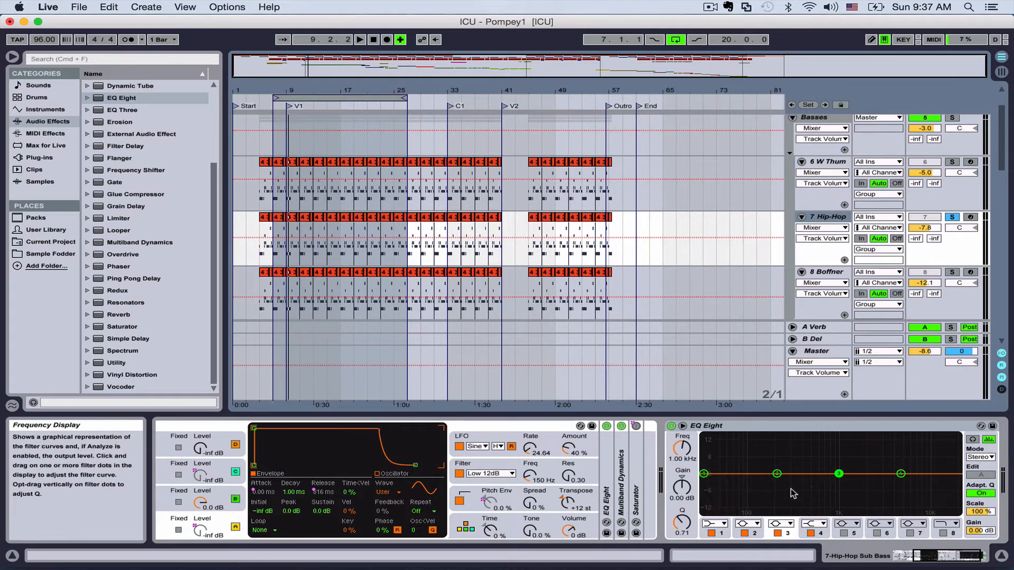
Turn band 2 of the Hip-Hop track's EQ Eight into a high-cut filter at about 311 Hz and switch off bands 3 and 4
click(747, 524)
click(747, 508)
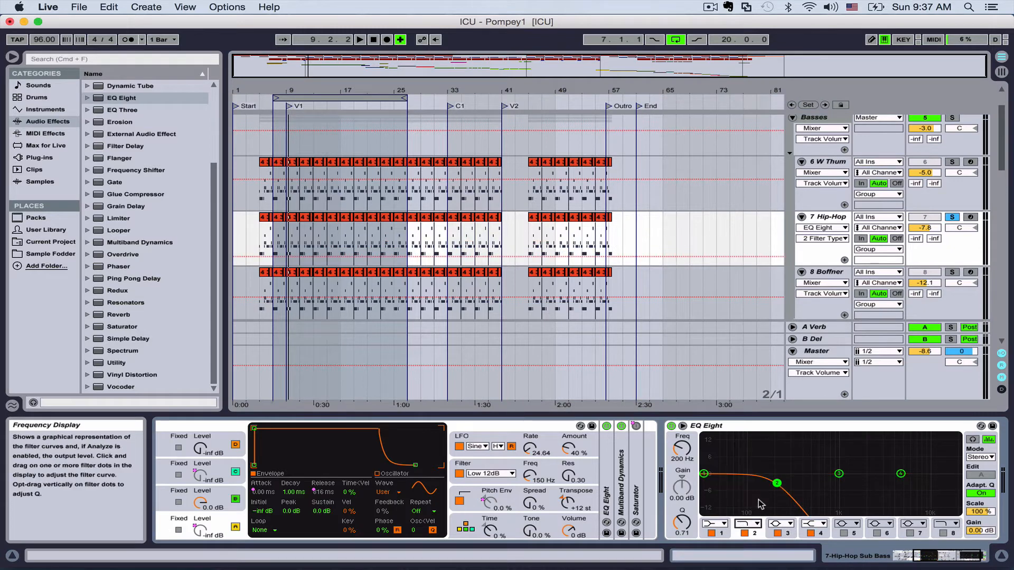
drag(776, 483, 815, 484)
click(777, 533)
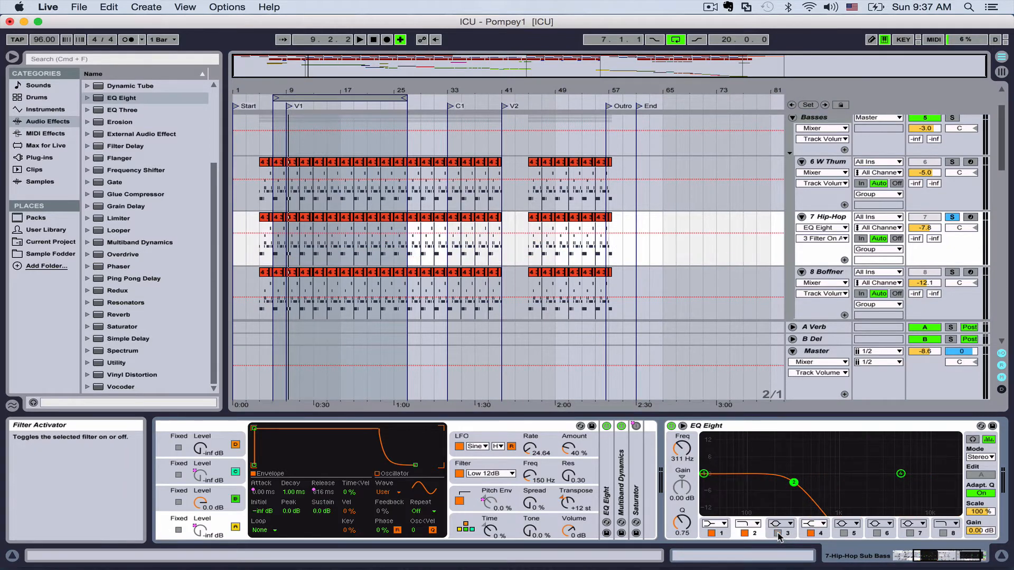
click(811, 533)
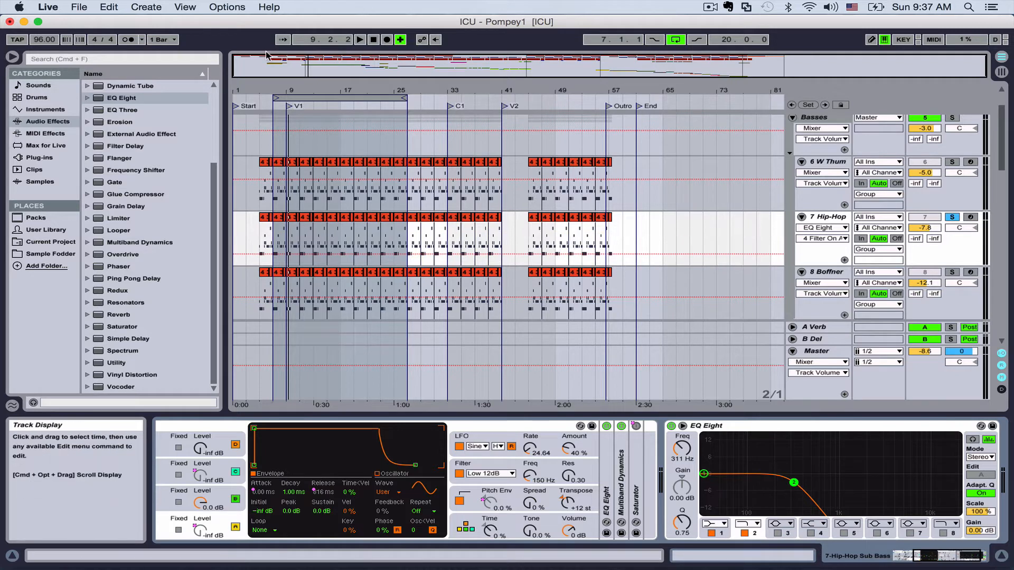
Play the soloed Hip-Hop track from the V1 marker and set the high-cut filter to about 204 Hz with a Q of 0.85
double_click(290, 108)
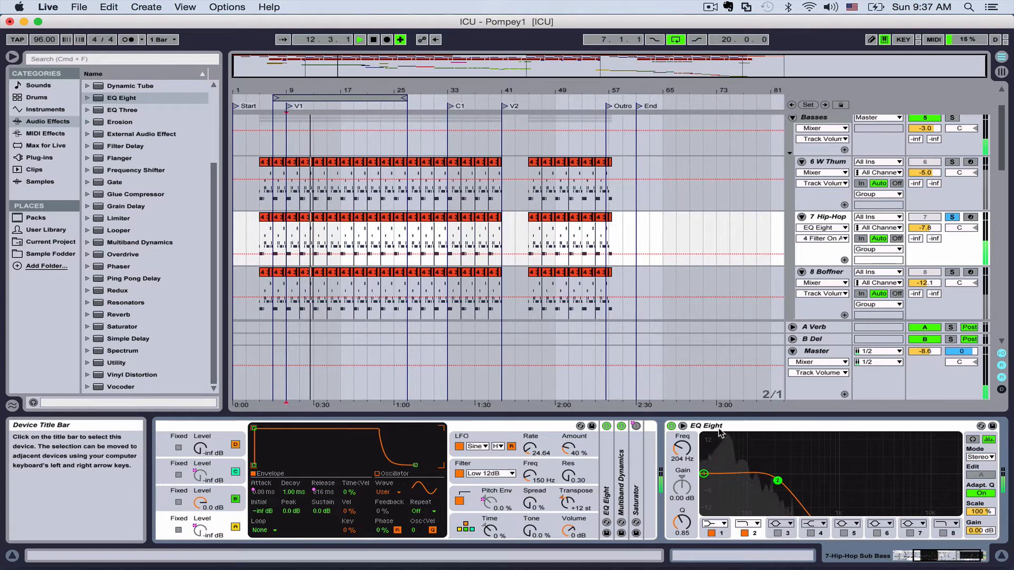
key(space)
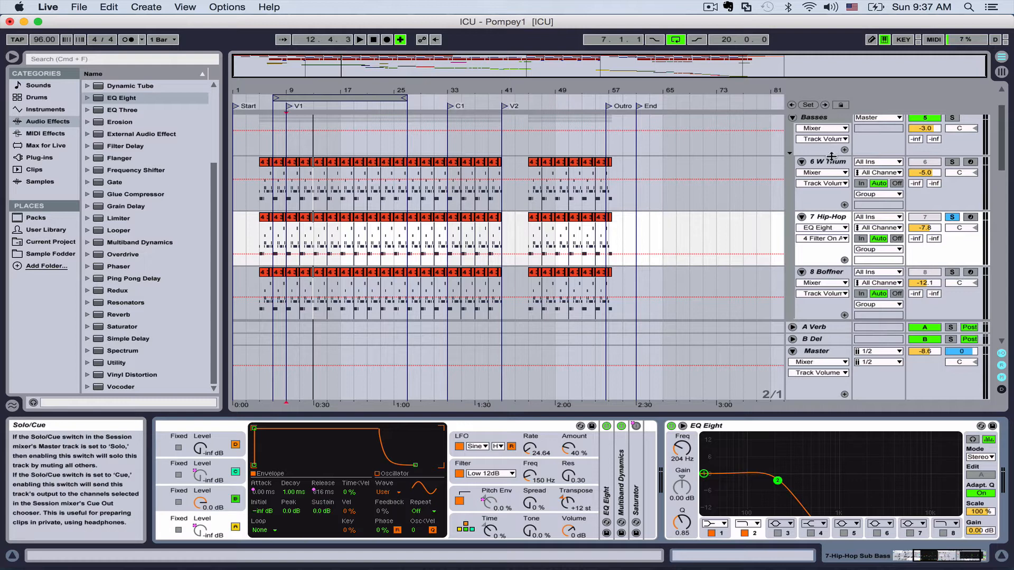
Solo the Boffner track, play it from the V1 marker and add an EQ Eight after its devices to view its spectrum
click(952, 272)
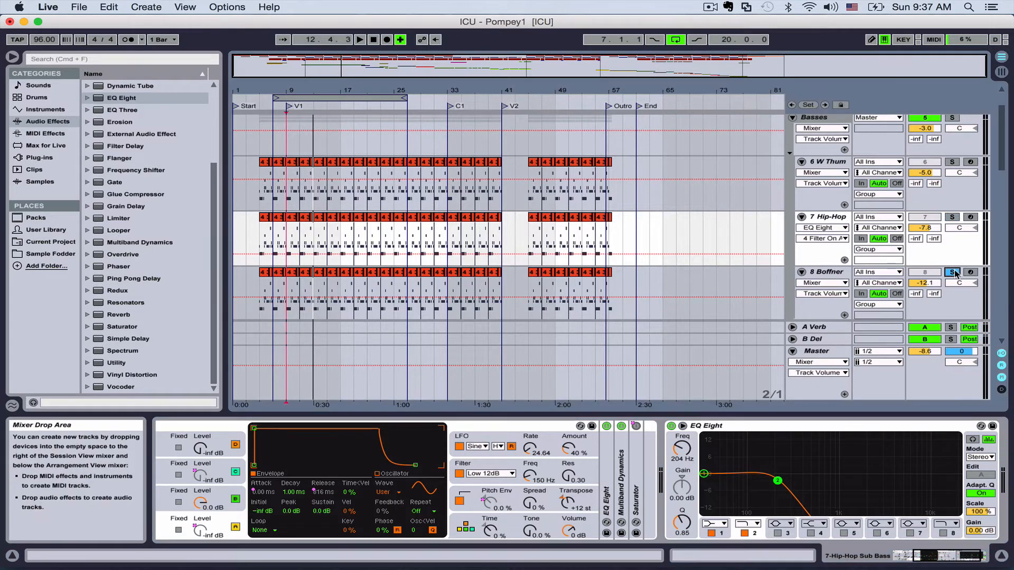
double_click(288, 107)
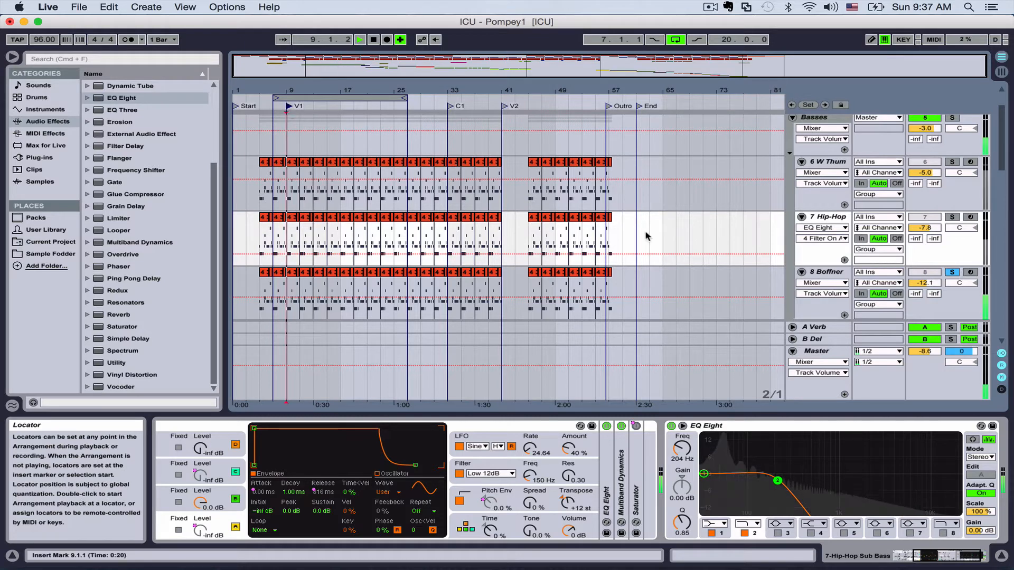
click(829, 272)
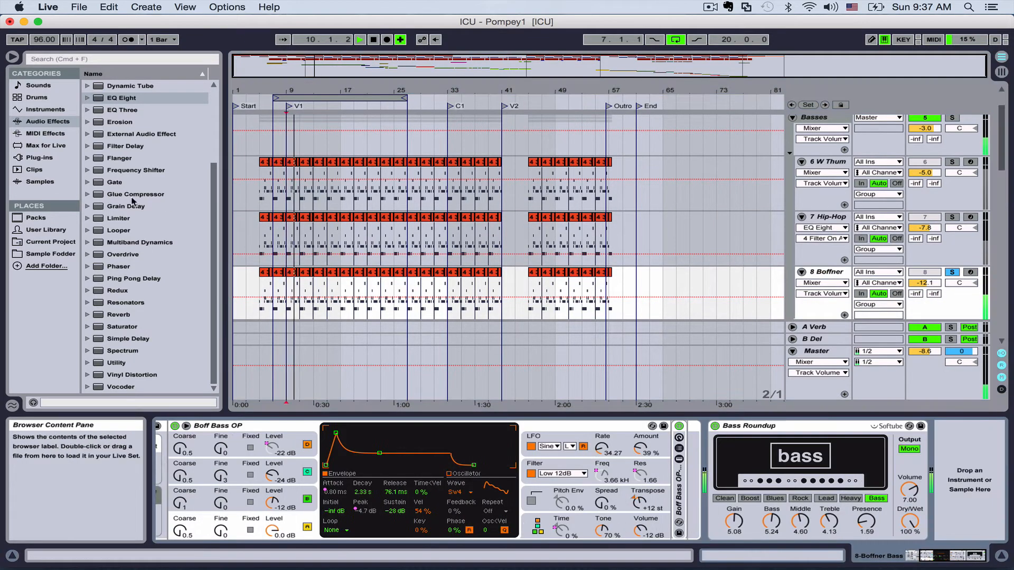
click(107, 99)
double_click(107, 99)
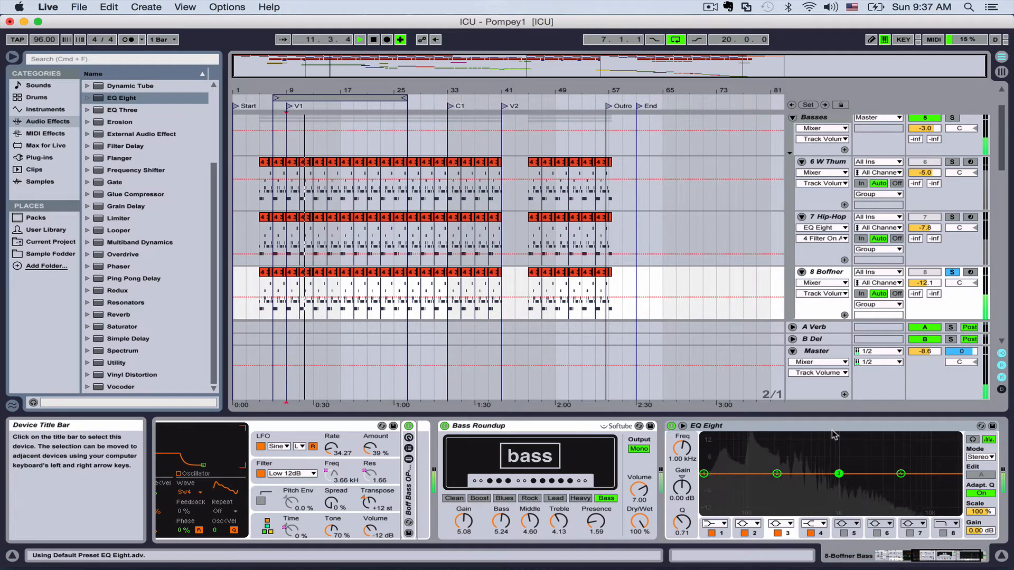
key(space)
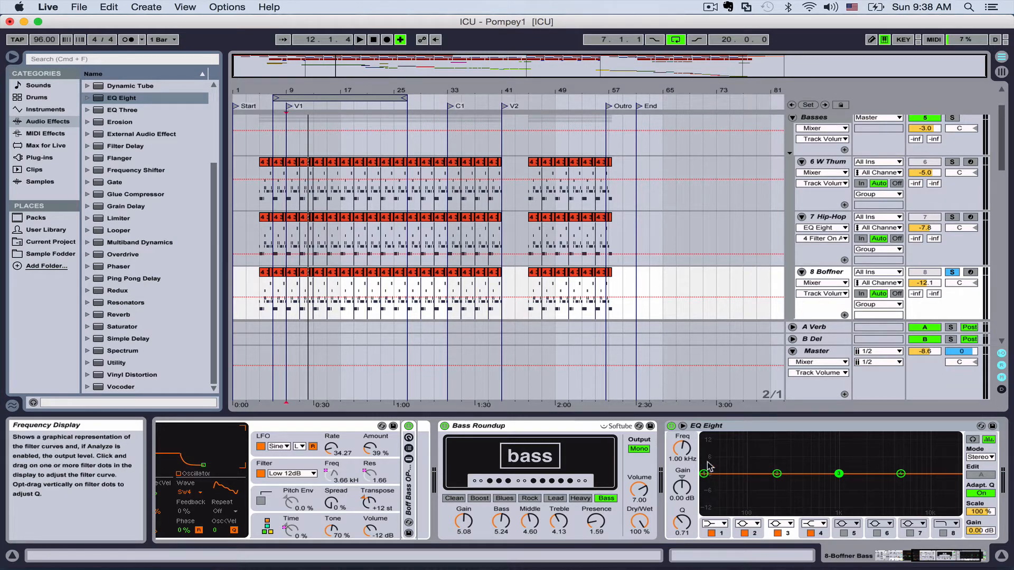
Turn band 1 of the Boffner track's EQ Eight into a steep low-cut filter at about 88 Hz with a Q of 0.66 during playback
click(709, 524)
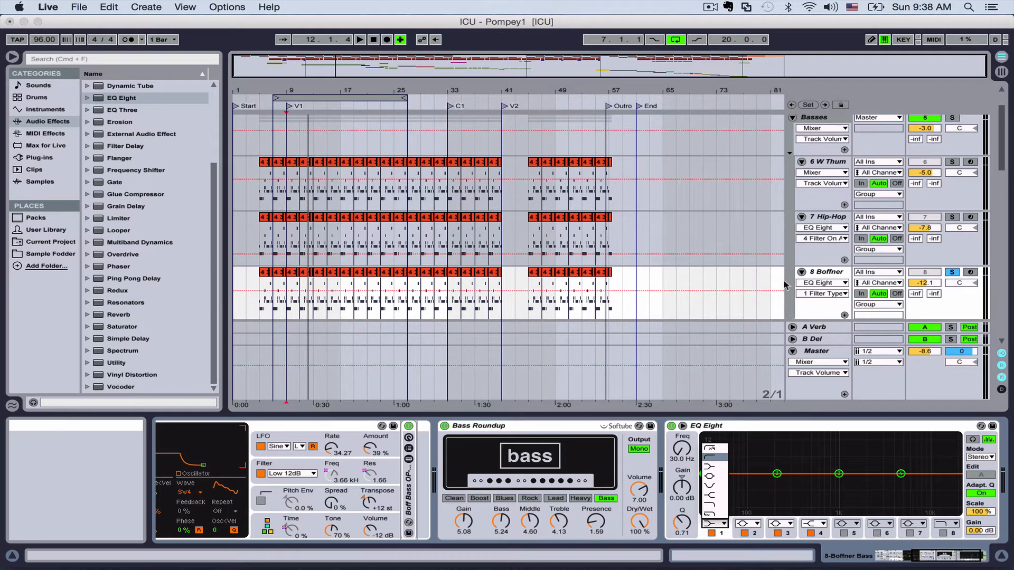
click(819, 275)
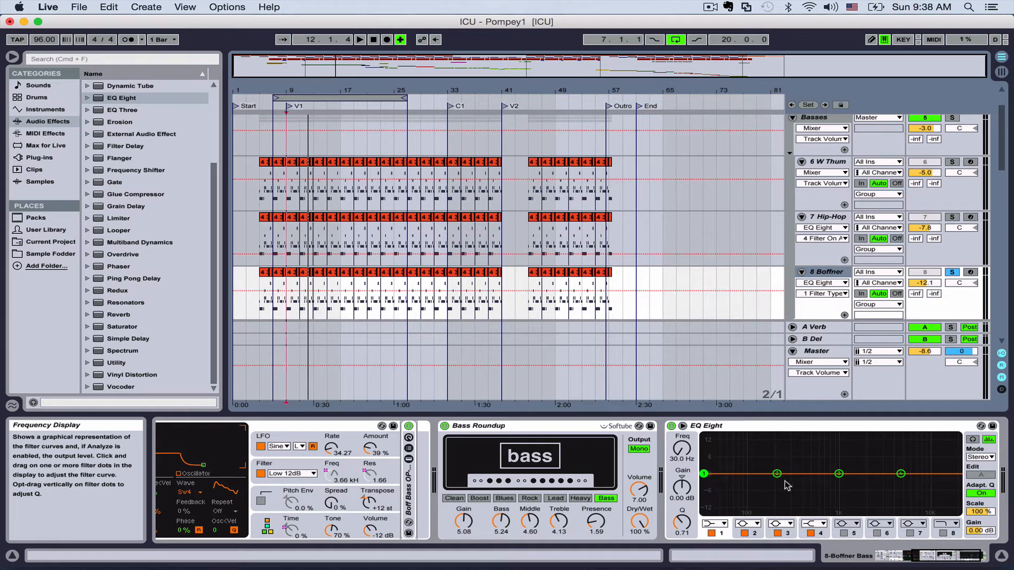
click(289, 107)
key(space)
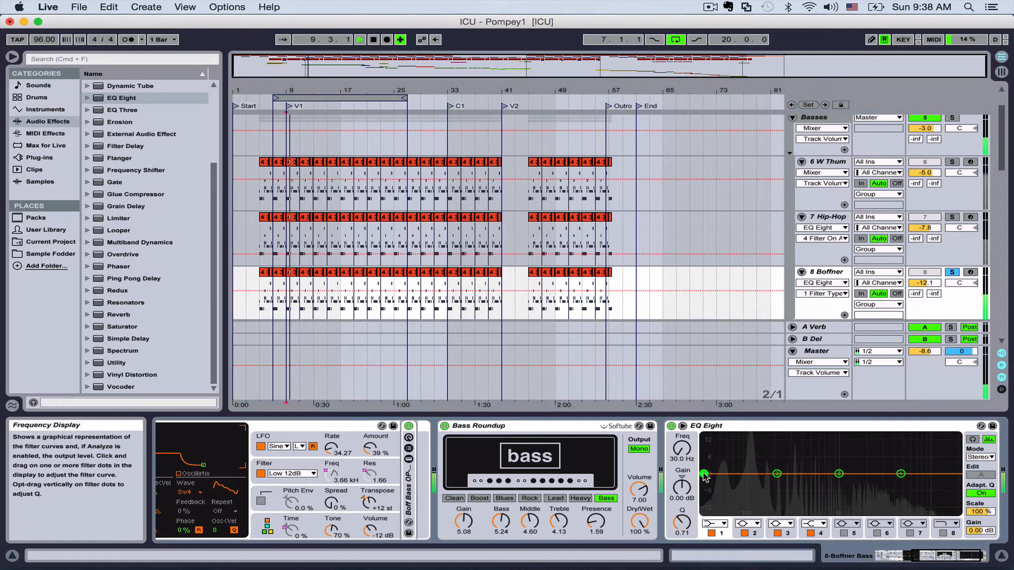
click(714, 524)
click(709, 462)
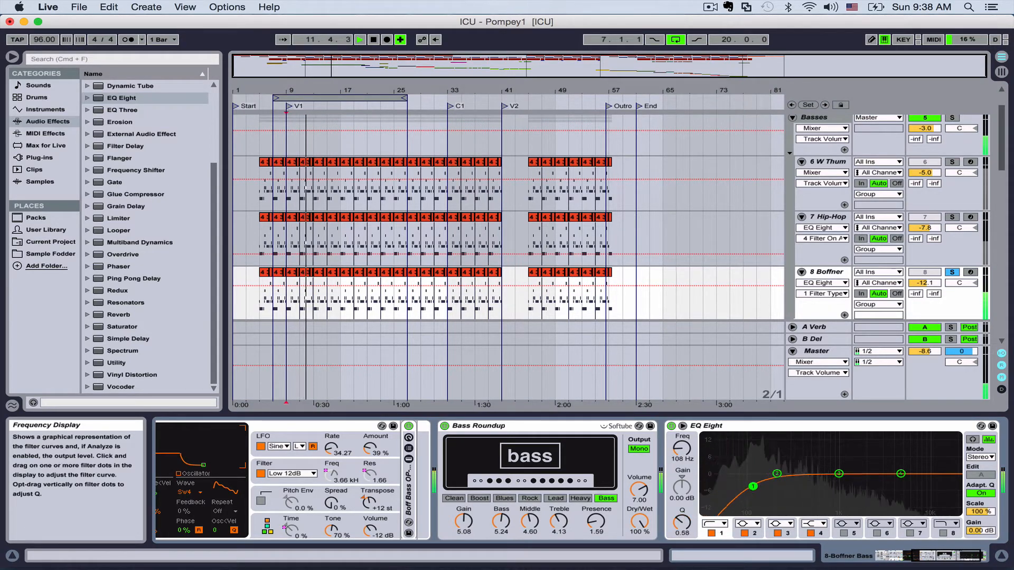
click(718, 521)
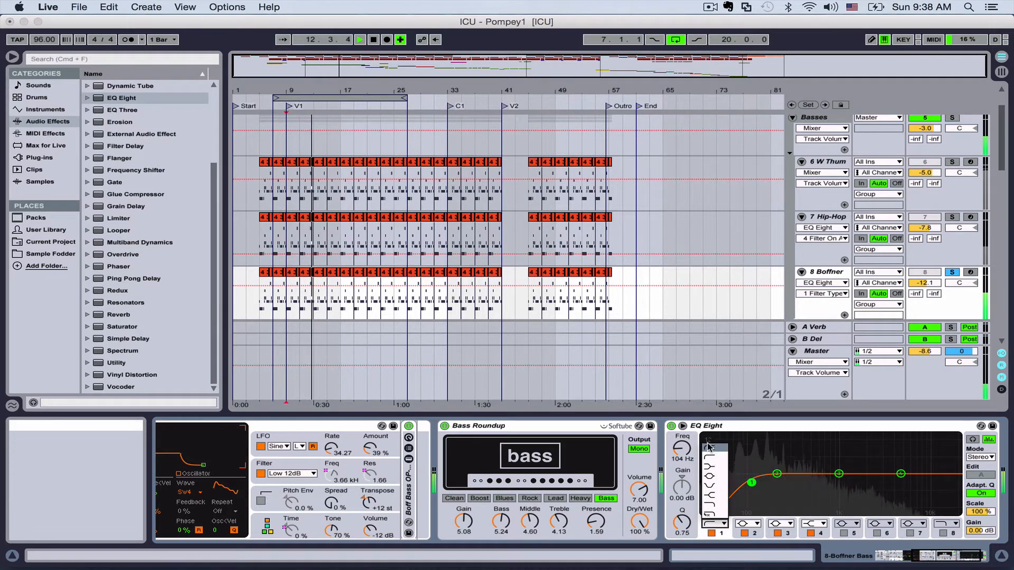
click(737, 469)
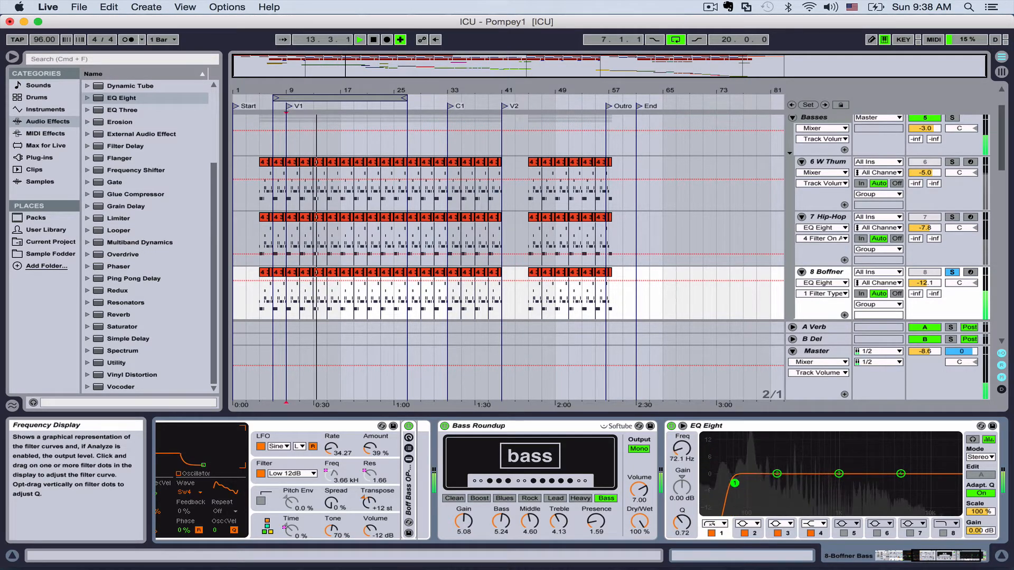
drag(748, 459, 745, 484)
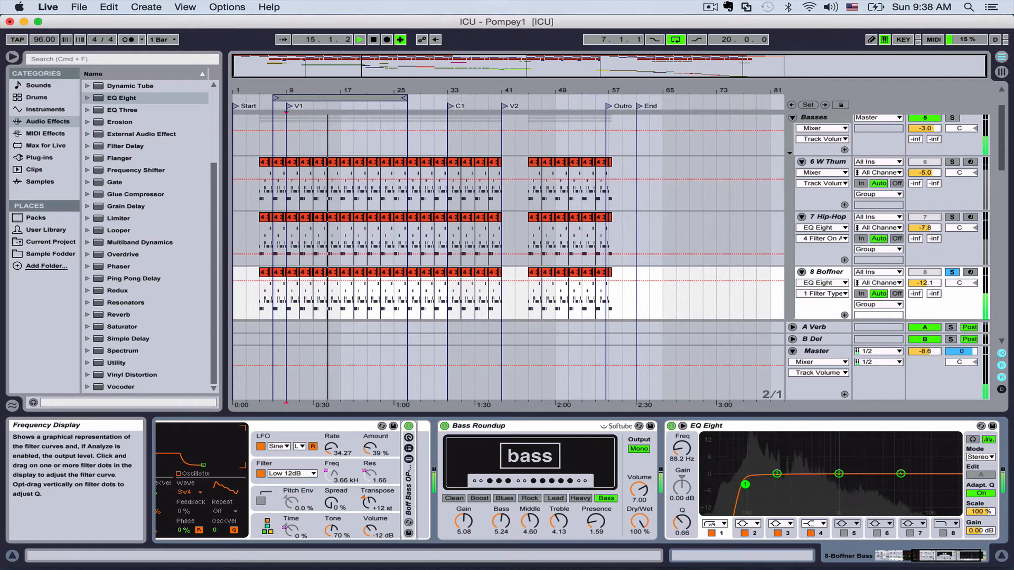
Solo the W Thumb track and, during playback, make band 1 of its EQ Eight a steep low-cut at about 91.5 Hz with a Q of 0.45
click(952, 162)
key(space)
key(space)
click(816, 159)
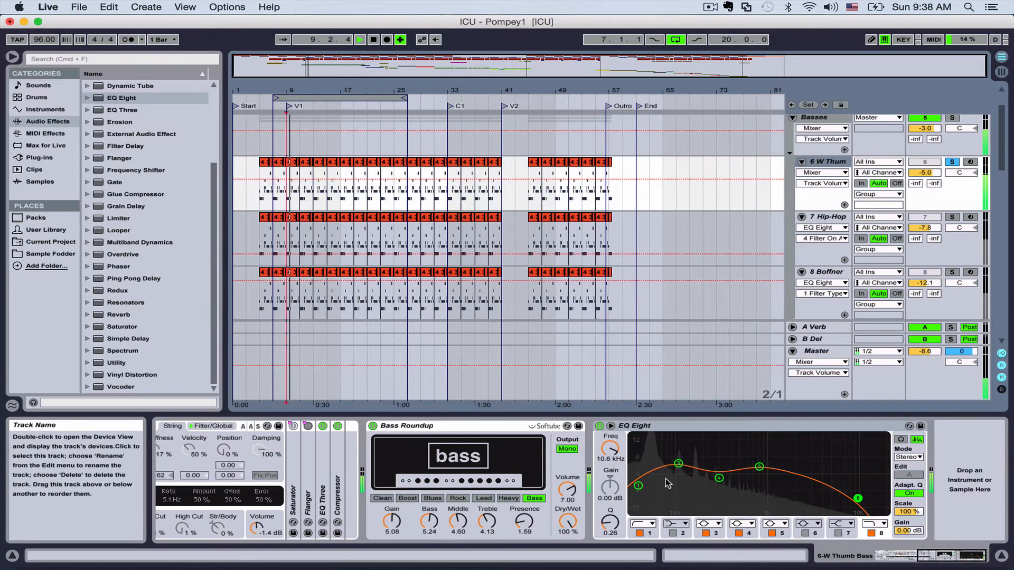
click(641, 523)
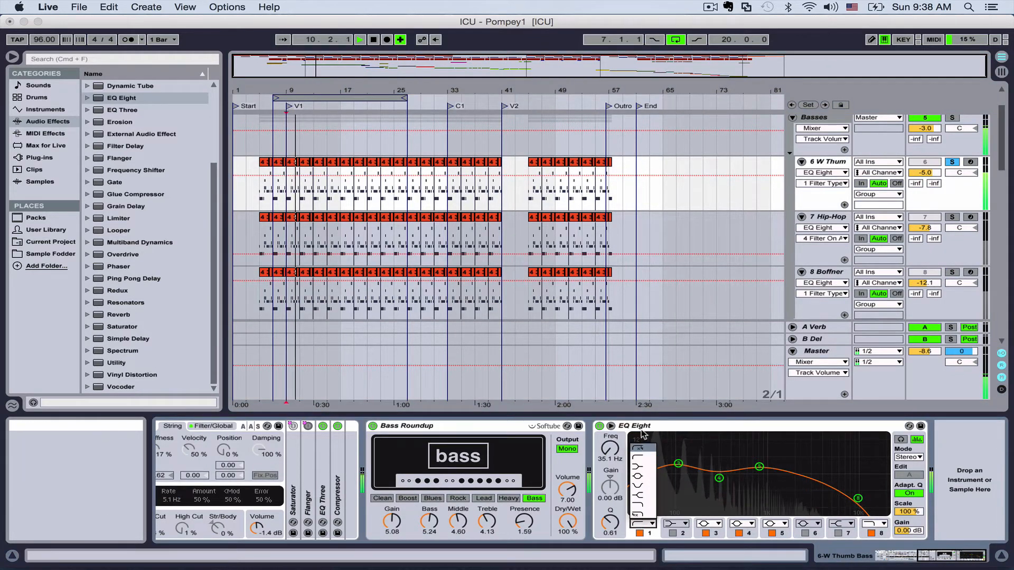
click(640, 447)
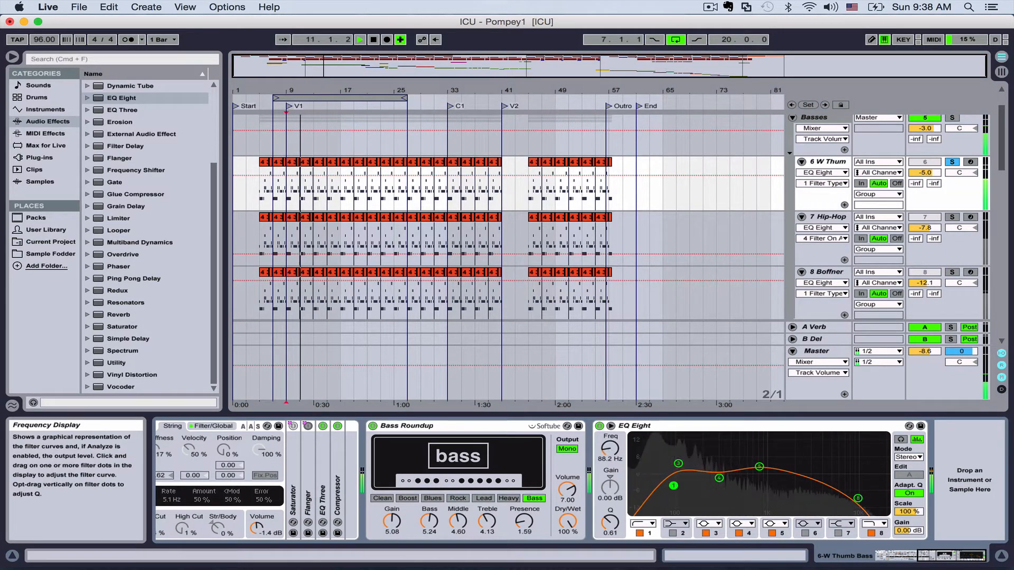
click(653, 524)
click(644, 448)
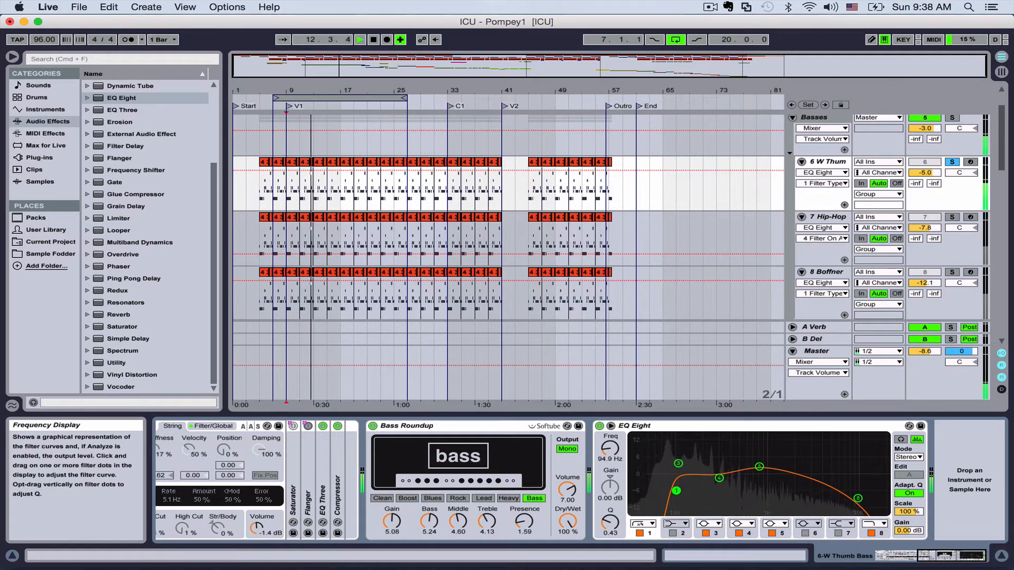
drag(673, 490, 676, 490)
key(space)
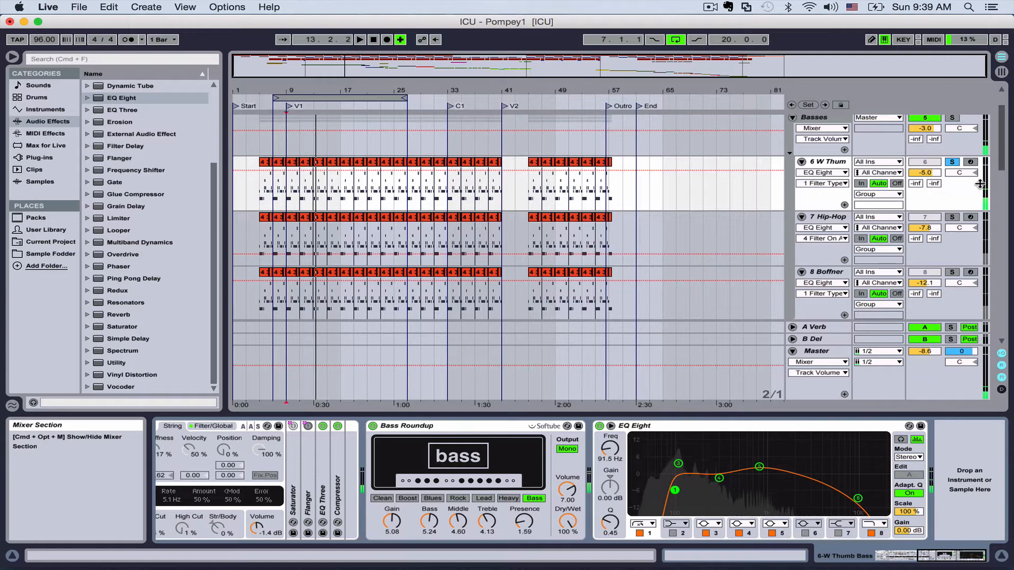
Solo the Basses group and play it from the V1 marker to hear the three layers together
scroll(942, 156, up, 3)
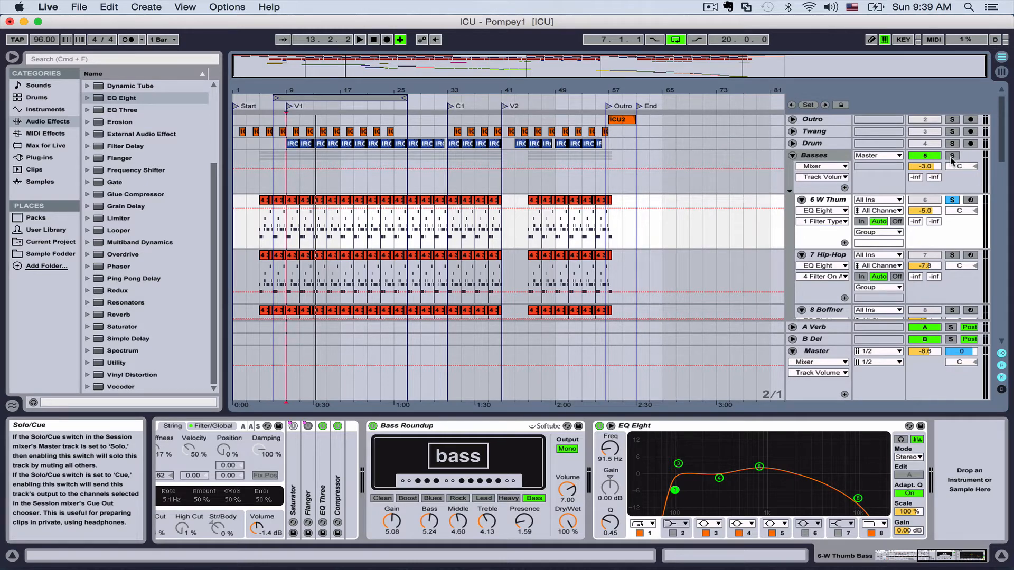
click(952, 156)
key(space)
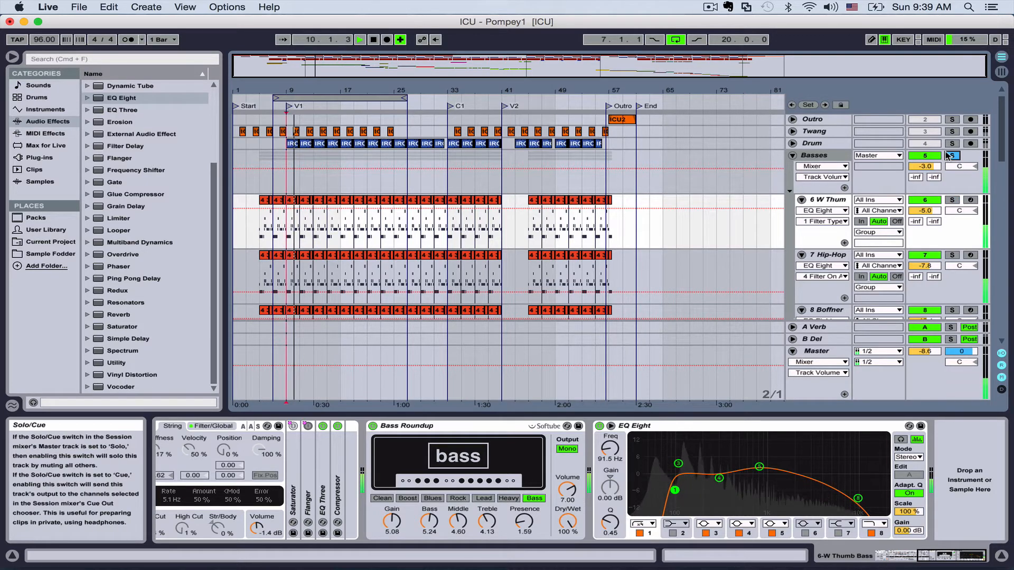
key(space)
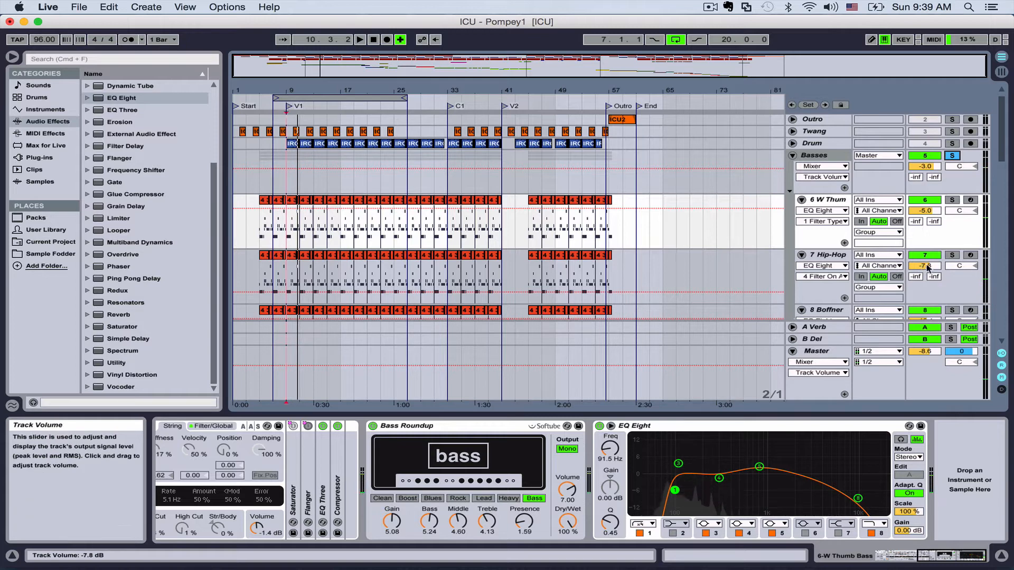
key(space)
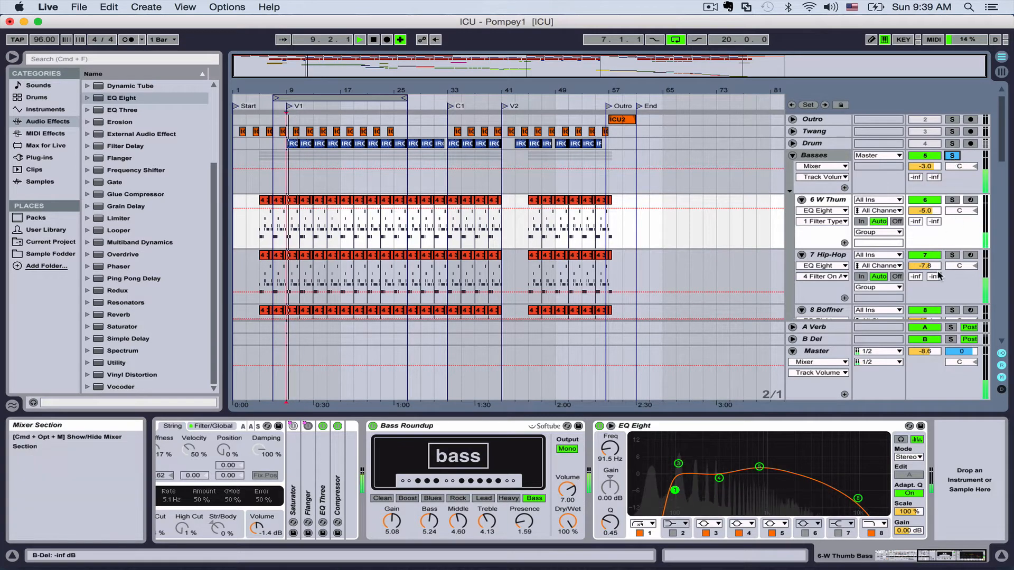
Solo the Hip-Hop track to raise its volume to -5.2 dB, and return the solo to the Basses group
click(953, 256)
drag(924, 266, 925, 258)
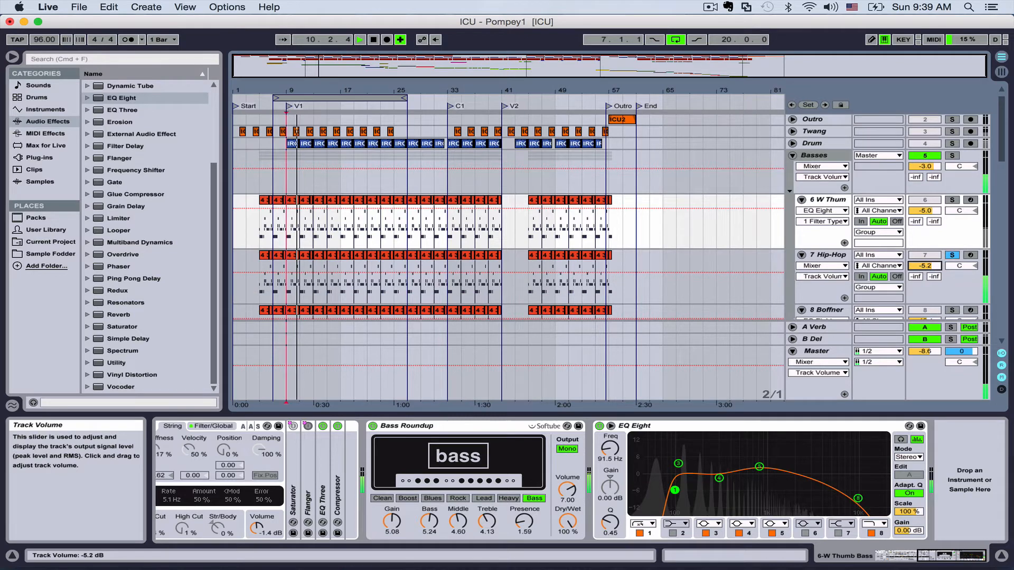
click(952, 156)
key(space)
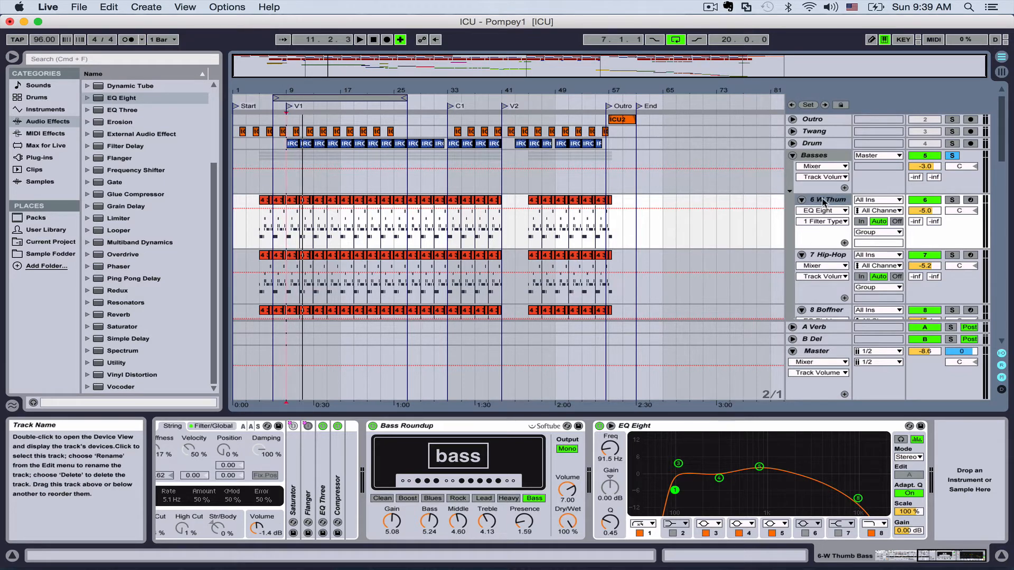
Move the Boffner track above the Hip-Hop track within the Basses group
scroll(824, 232, down, 3)
scroll(825, 240, up, 2)
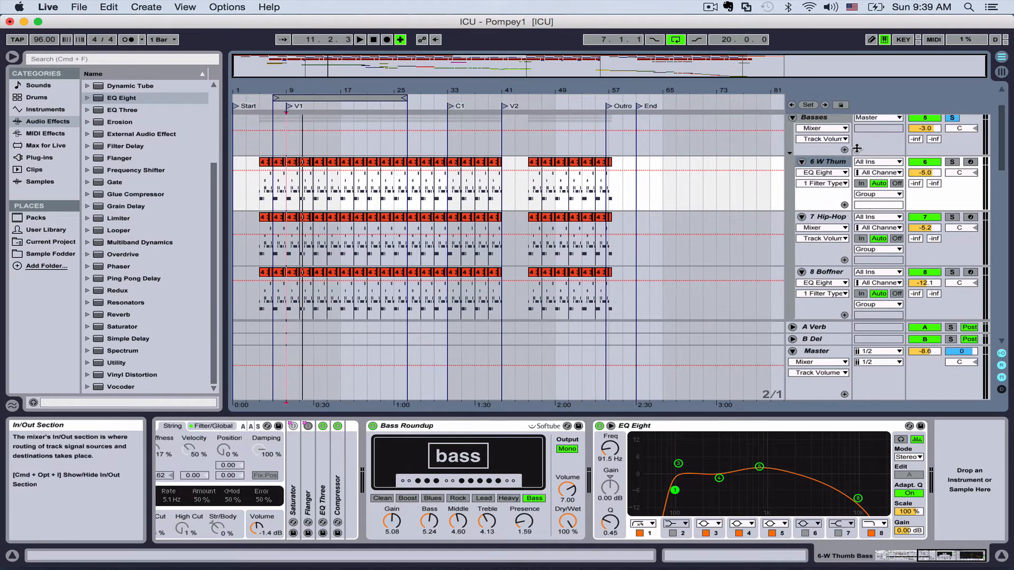
click(832, 219)
click(832, 167)
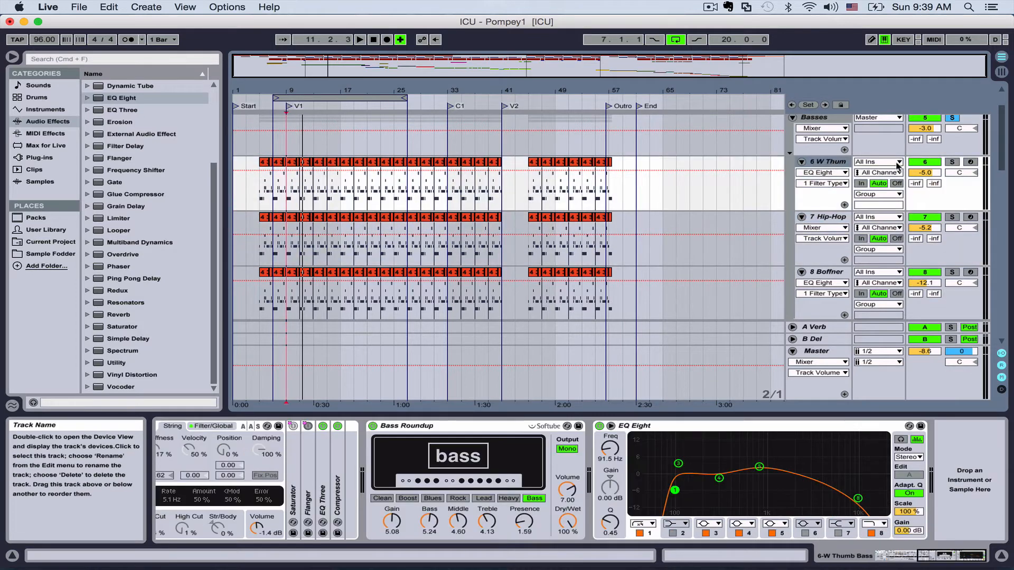
click(827, 273)
drag(827, 275, 830, 217)
Examine the EQ Eight curves of the Hip-Hop, Boffner and W Thumb tracks one after another
click(816, 275)
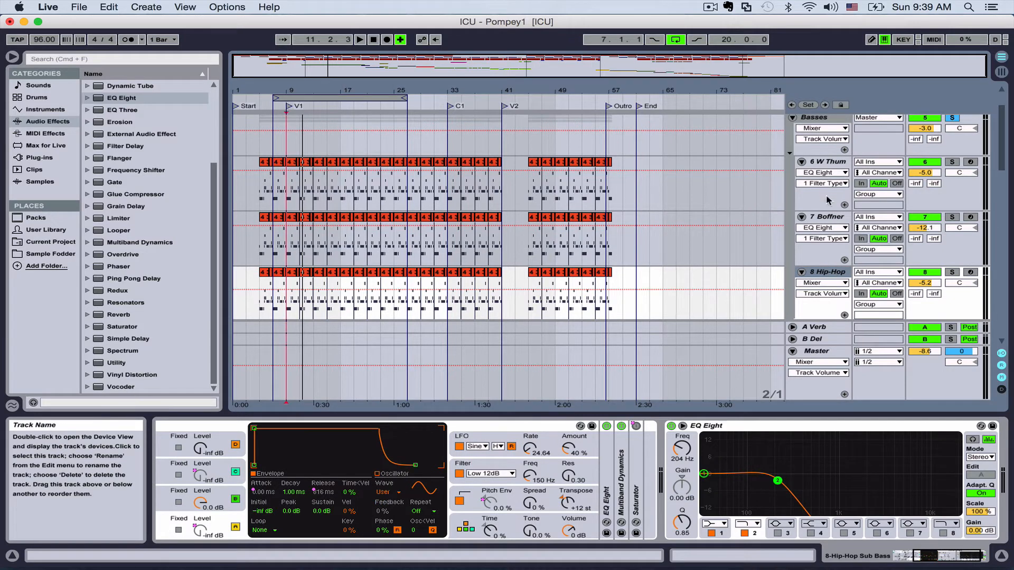
click(828, 220)
scroll(799, 439, right, 5)
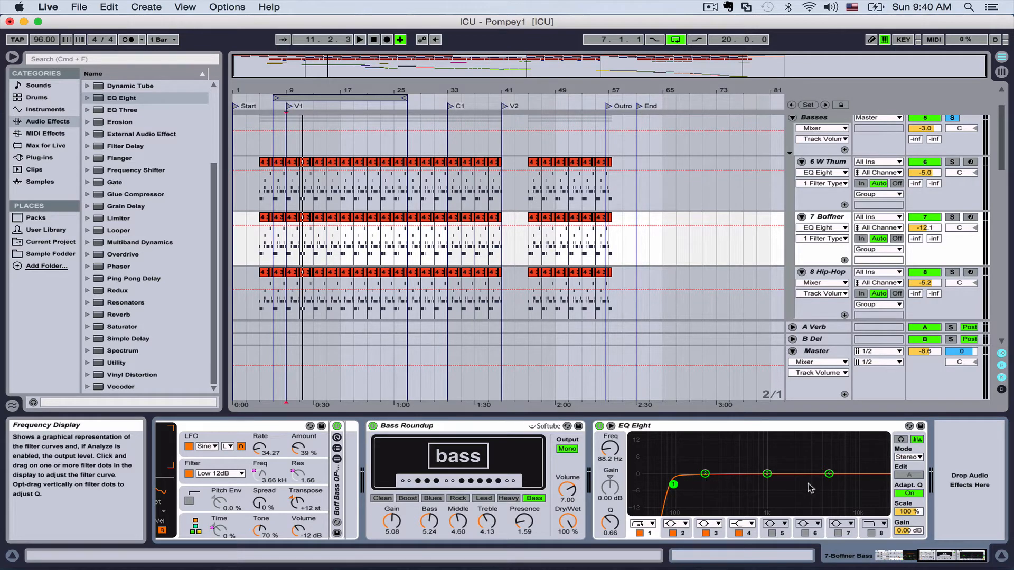
click(827, 165)
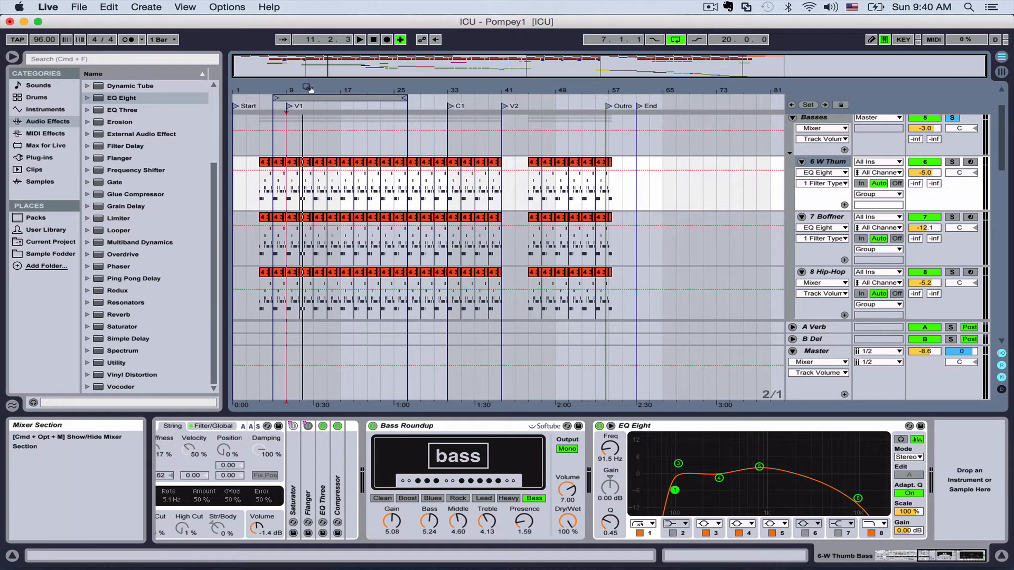
Play from the V1 marker with the W Thumb track soloed and set band 8 of its EQ Eight to about 13.9 kHz with a Q of 0.61
click(288, 106)
key(space)
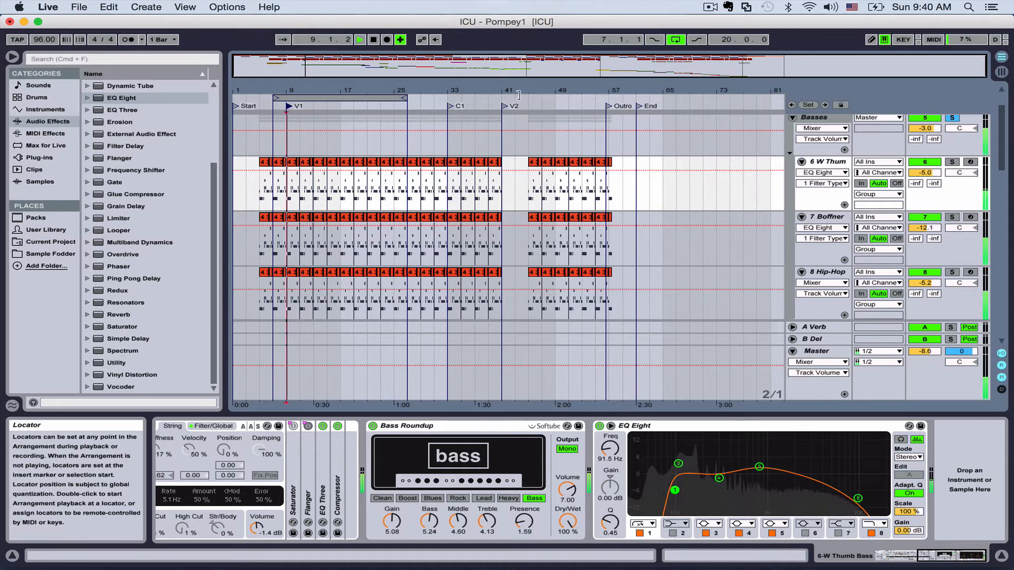
click(951, 162)
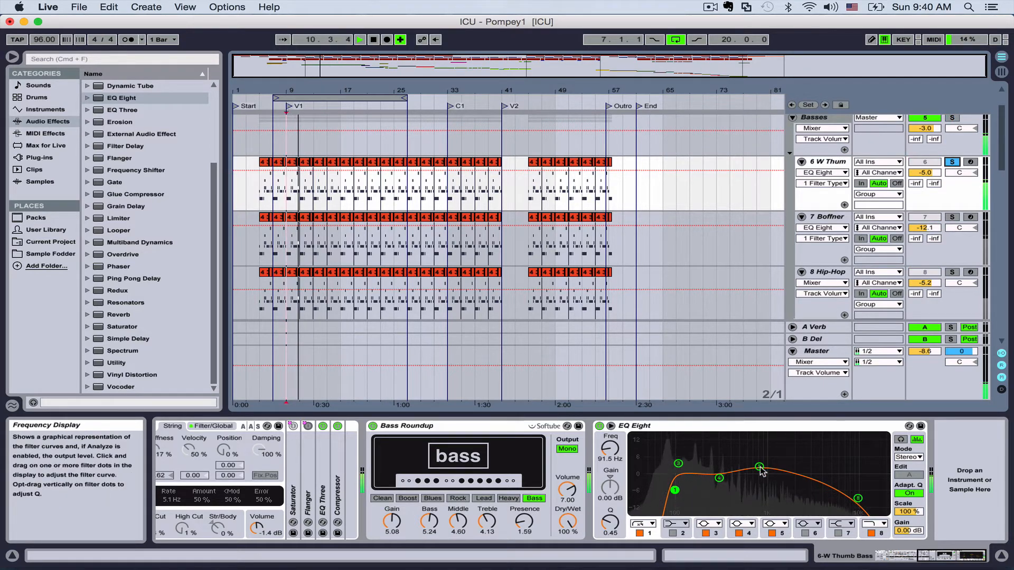
key(space)
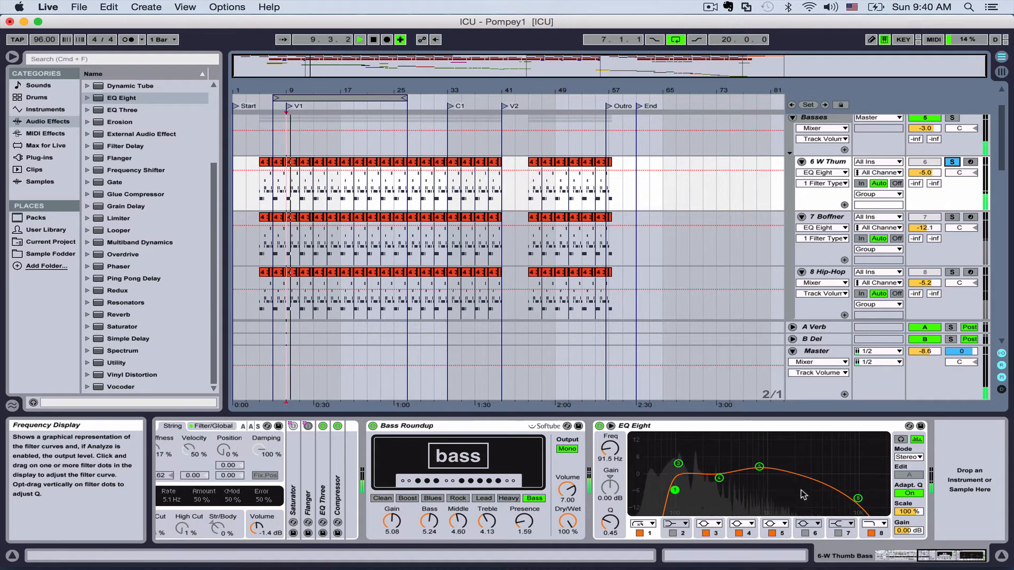
drag(857, 499, 876, 485)
key(space)
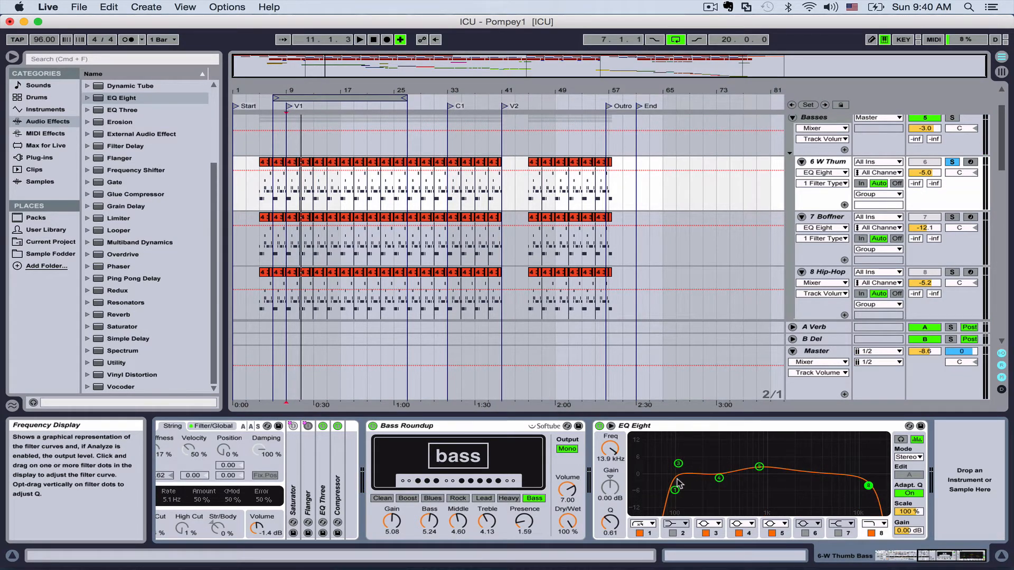
Sweep the W Thumb track's low-cut filter up to about 623 Hz during playback and return it to about 97 Hz with a Q of 0.53
key(space)
drag(676, 485, 749, 486)
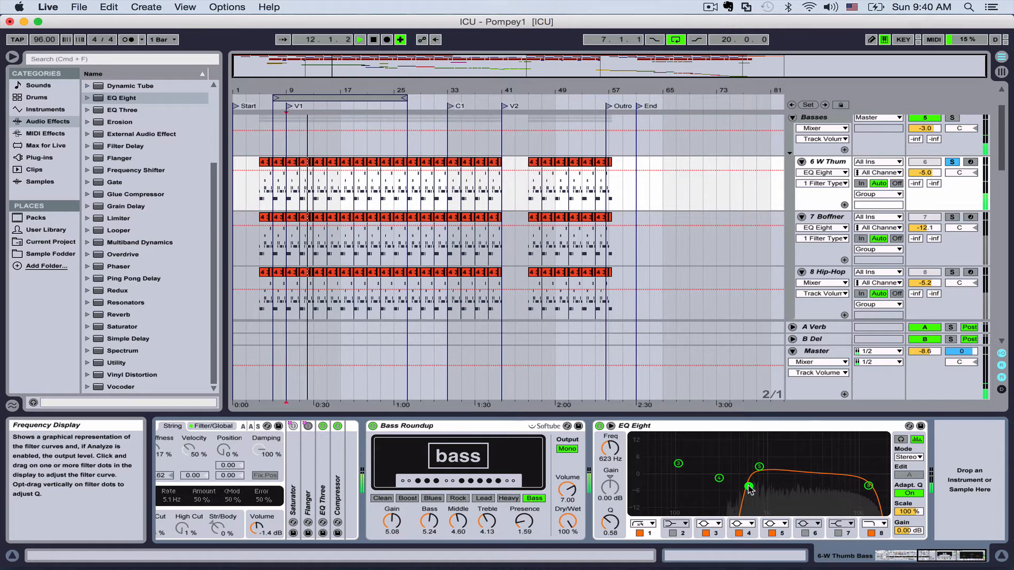
key(space)
drag(742, 487, 678, 486)
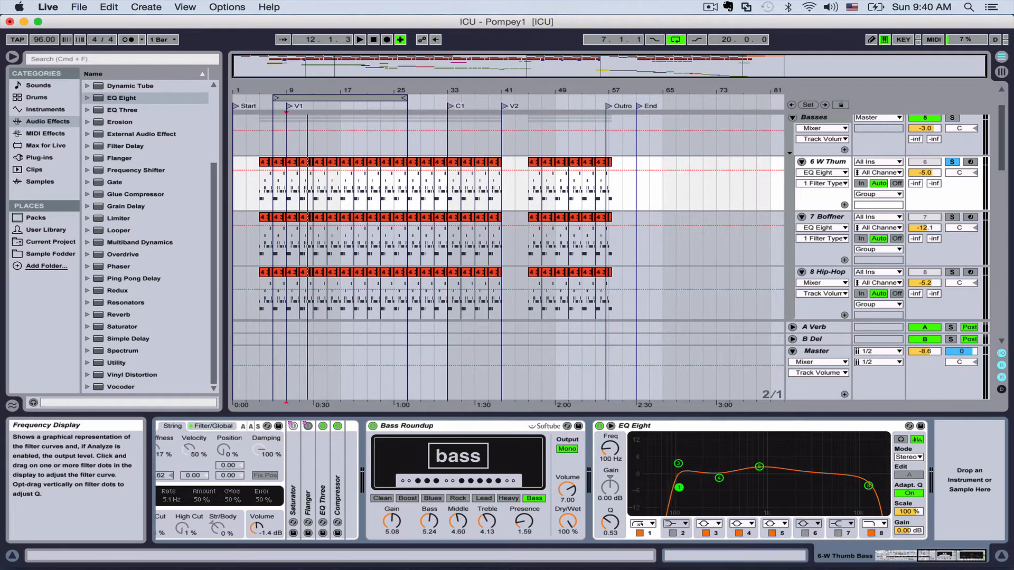
Solo the Boffner track, start playback and change band 3 of its EQ Eight to a high-cut filter
click(951, 217)
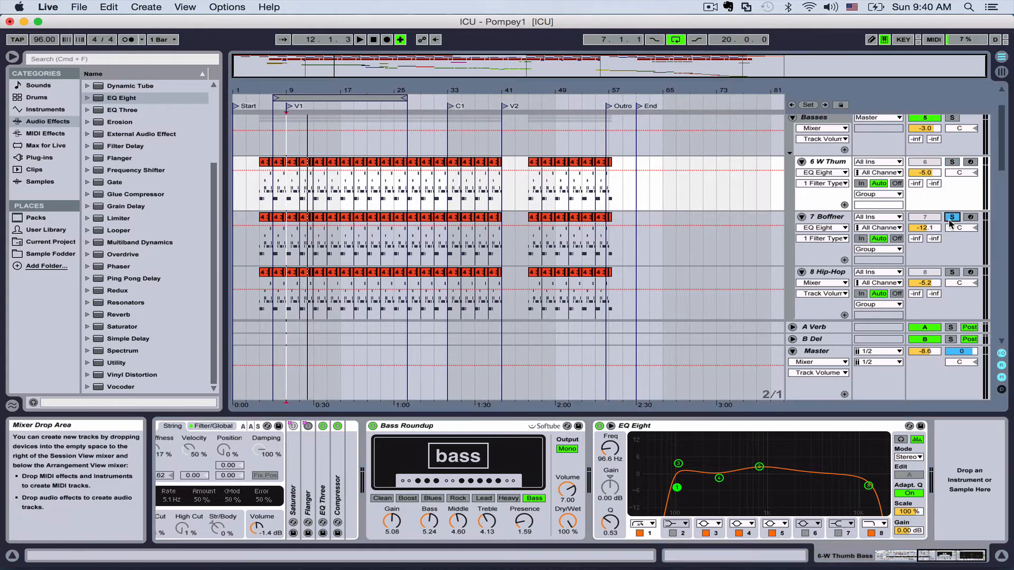
click(833, 225)
key(space)
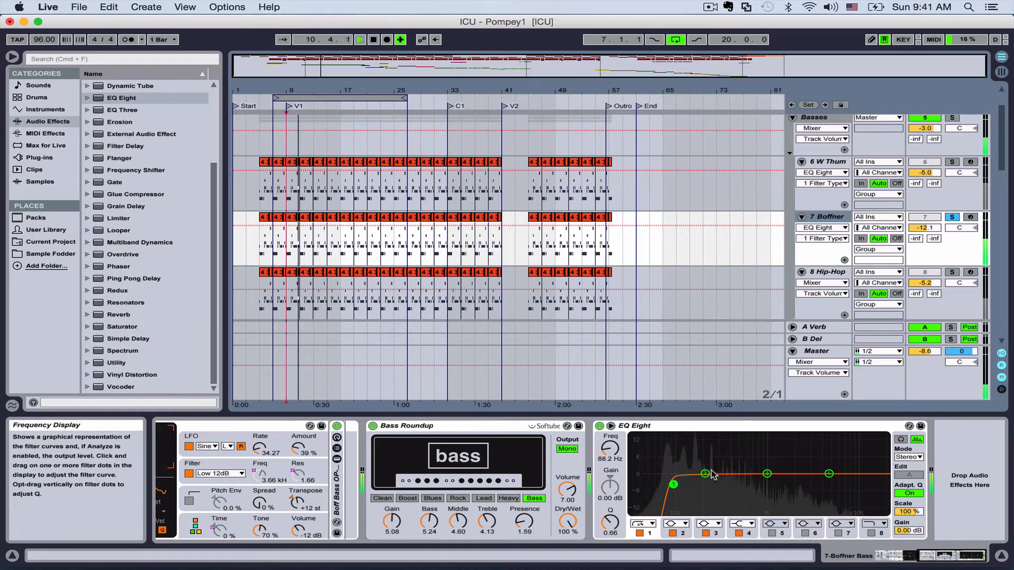
click(704, 523)
click(703, 505)
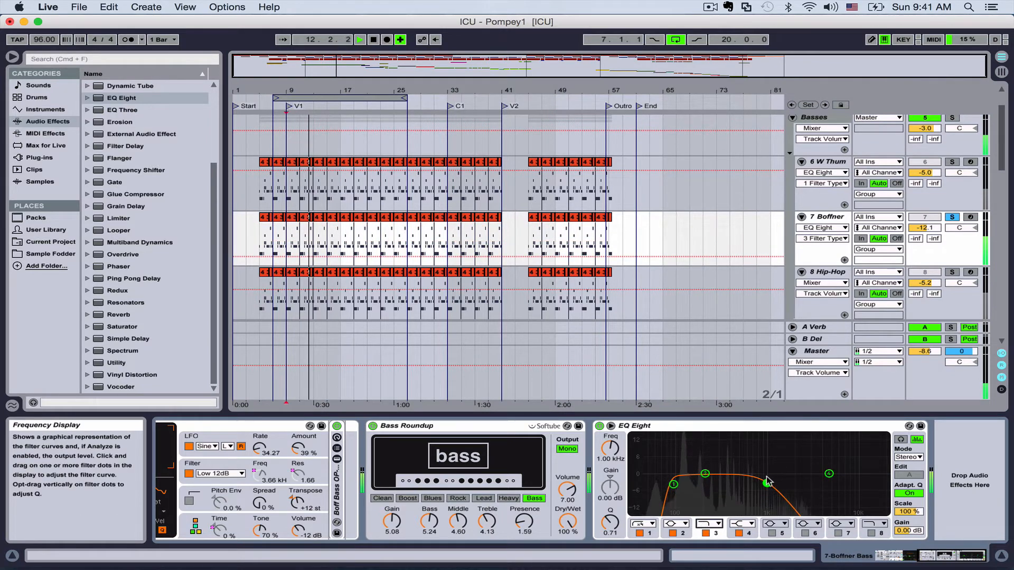
Set the Boffner track's band 3 high-cut to about 8.51 kHz with a Q of 0.93 and lower its low-cut frequency slightly
drag(766, 483, 861, 477)
mouse_move(676, 487)
mouse_down()
mouse_move(762, 482)
mouse_move(668, 482)
mouse_up()
mouse_move(860, 478)
mouse_down()
mouse_move(792, 478)
mouse_move(849, 479)
mouse_up()
key(space)
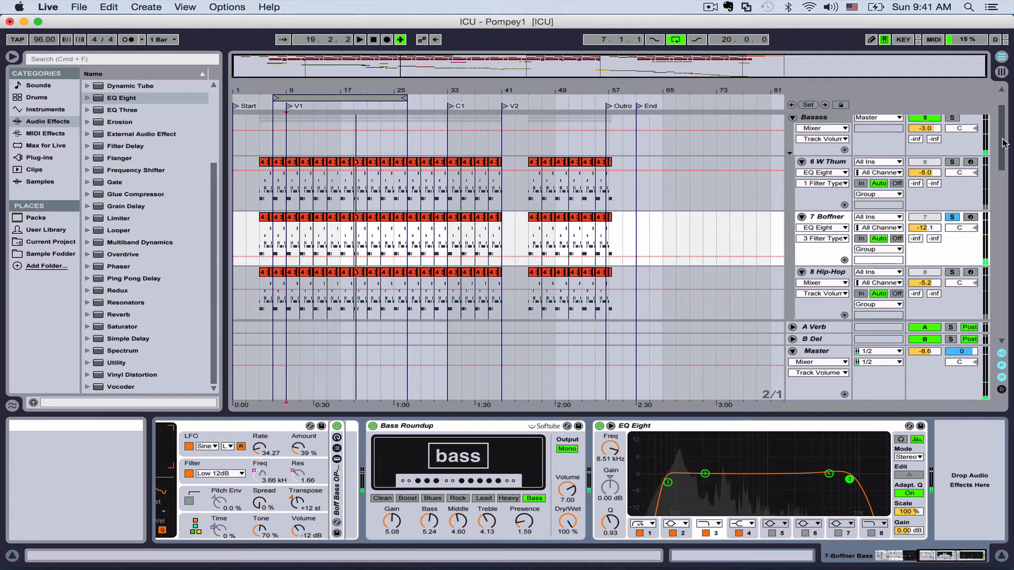
Audition the soloed Boffner track with its band 3 high-cut lowered to about 457 Hz and a Q of 0.89
click(952, 163)
click(824, 163)
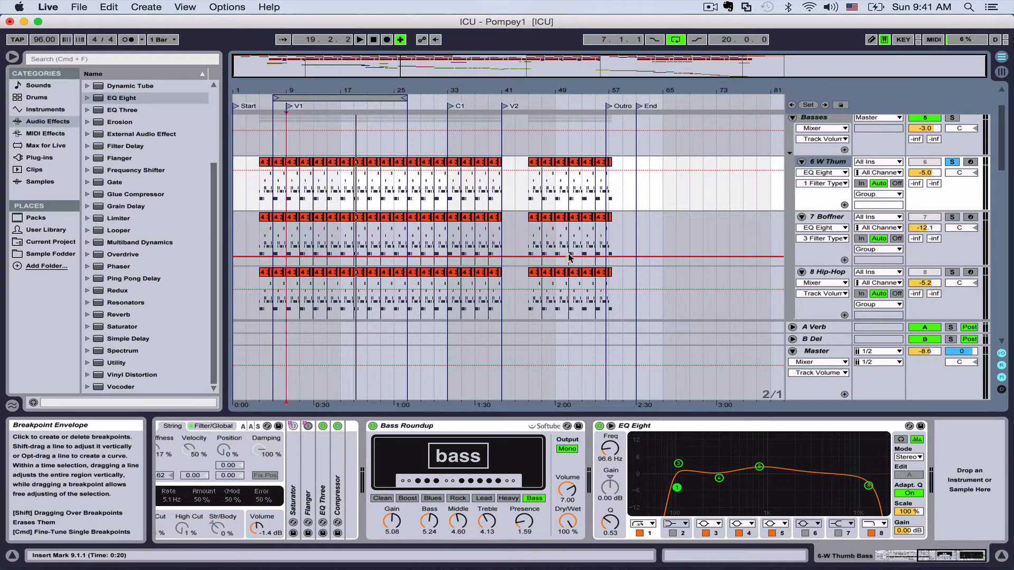
click(952, 217)
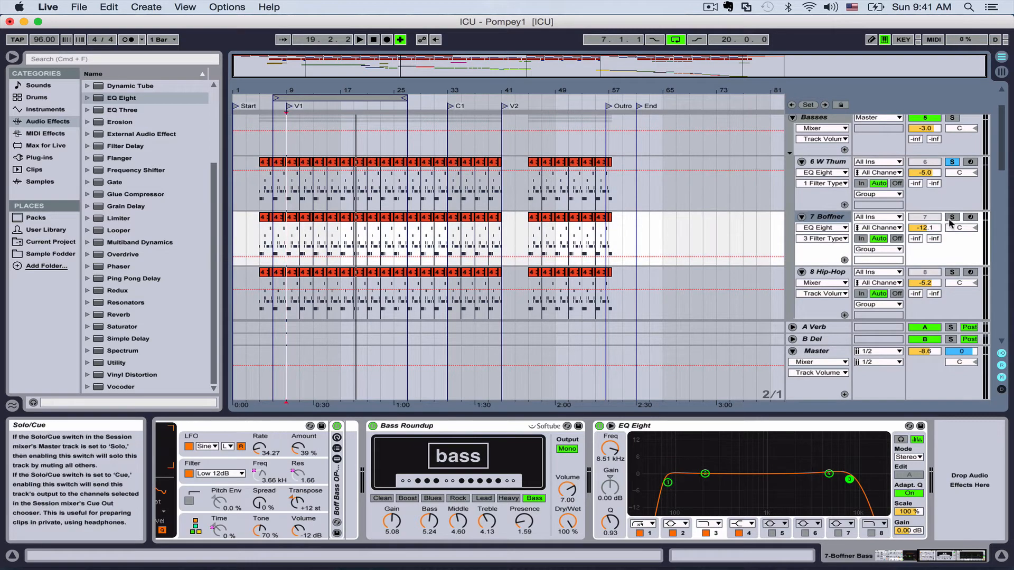
click(951, 217)
drag(849, 479, 737, 481)
key(space)
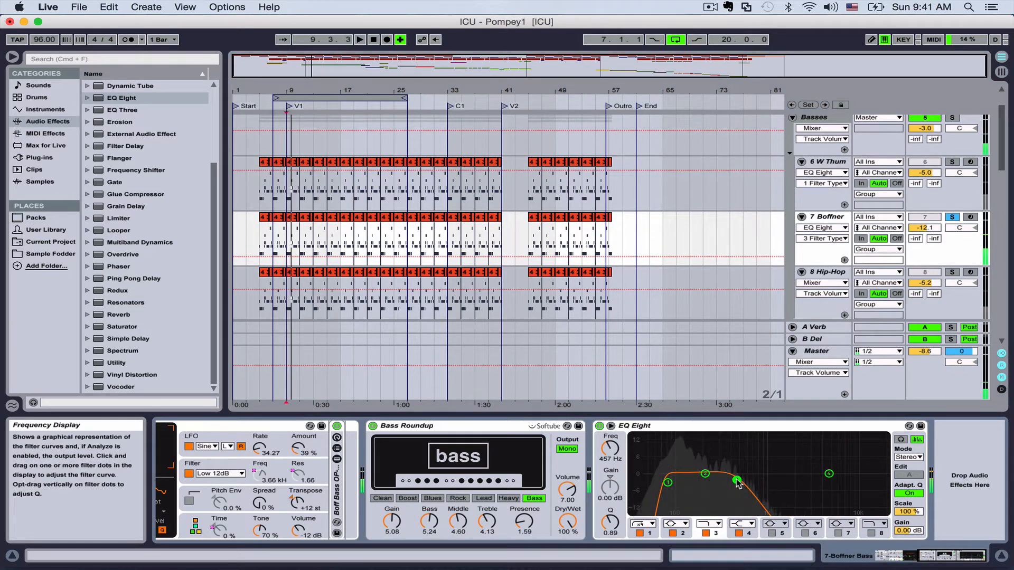
key(space)
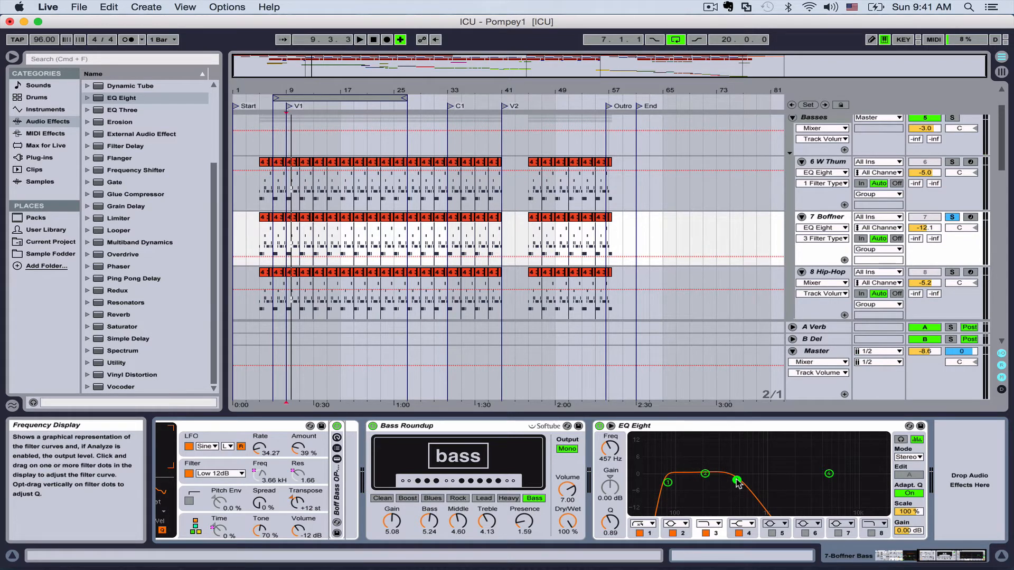
Raise the Boffner track's low-cut frequency and set its band 3 high-cut to about 10.4 kHz with a Q of 0.75 during playback
drag(675, 484, 842, 479)
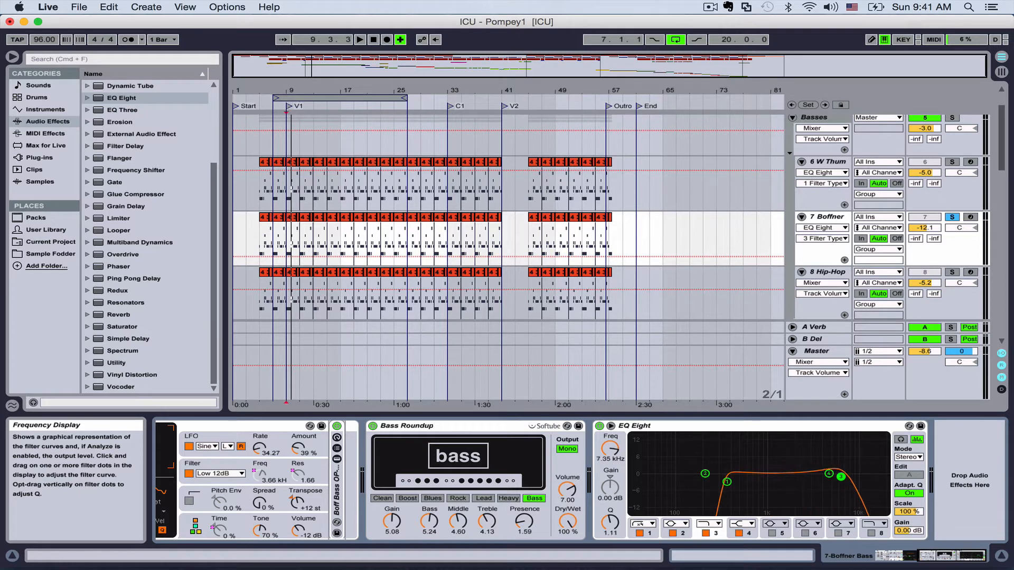
key(space)
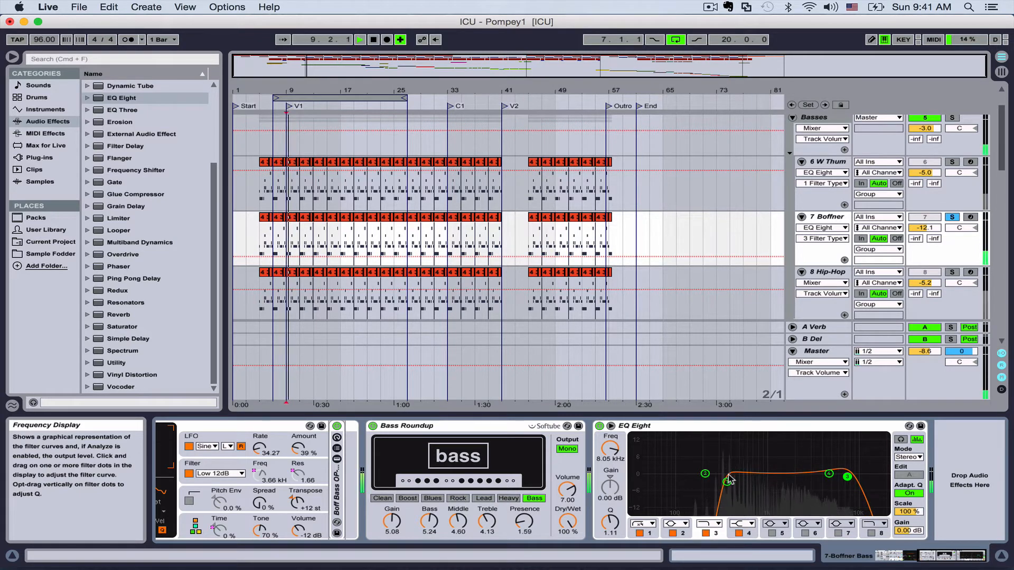
mouse_move(727, 481)
mouse_down()
mouse_move(686, 455)
mouse_move(725, 481)
mouse_move(707, 484)
mouse_move(717, 487)
mouse_up()
drag(829, 473, 856, 482)
Turn off band 4 of the Boffner track's EQ Eight and set band 2 to about -6.07 dB at 1.23 kHz
click(739, 534)
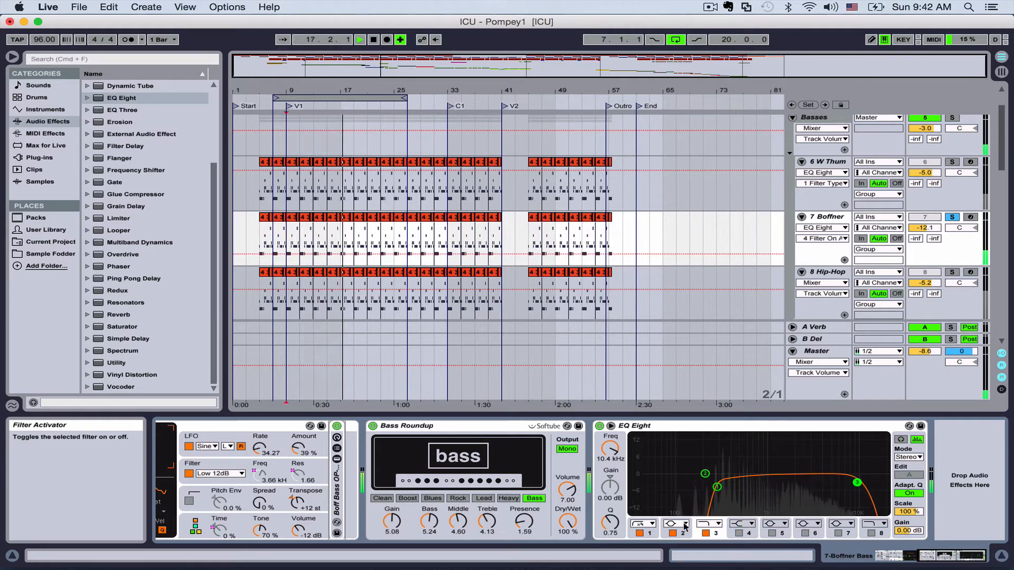
drag(706, 474, 776, 487)
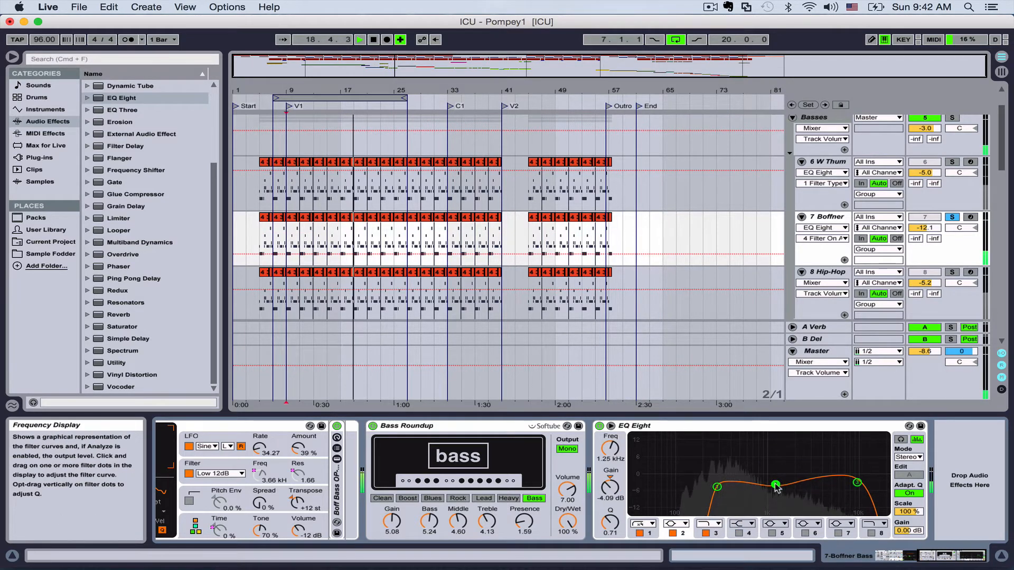
key(space)
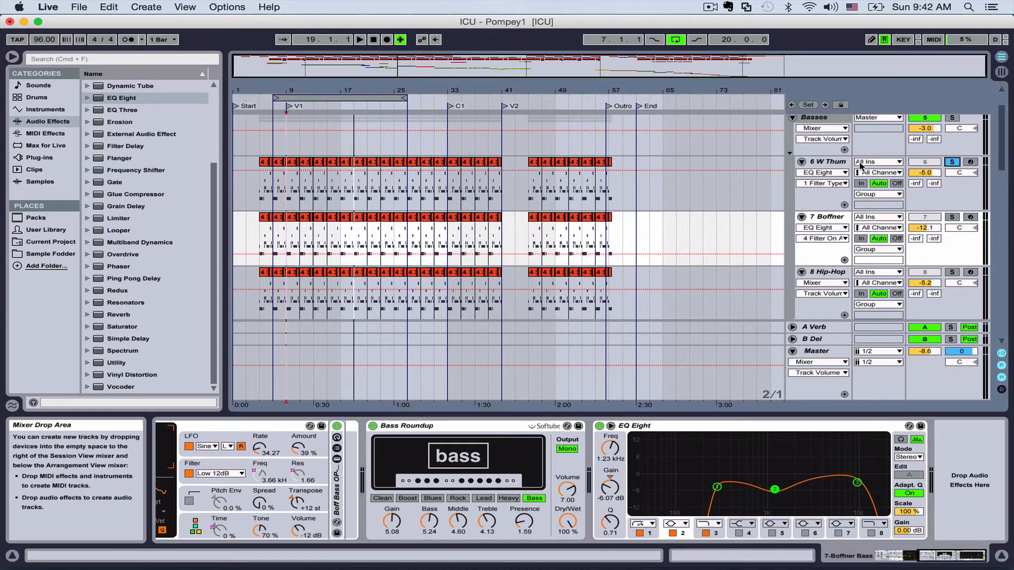
With W Thumb soloed, play from V1, set its EQ Eight band 8 to about 748 Hz and move band 5 to about 6.12 kHz at 3.10 dB
click(833, 162)
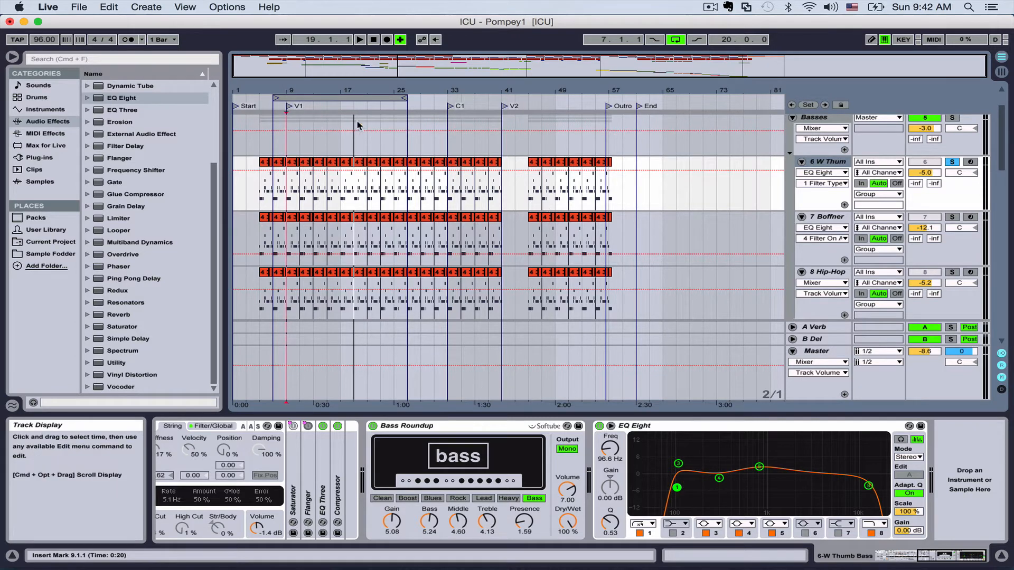
double_click(289, 106)
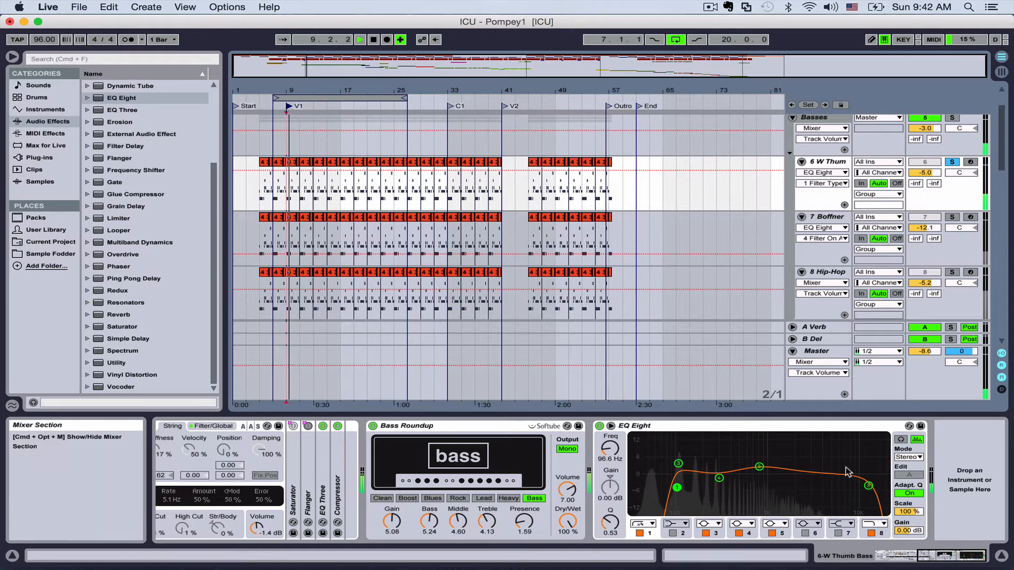
drag(869, 486, 755, 489)
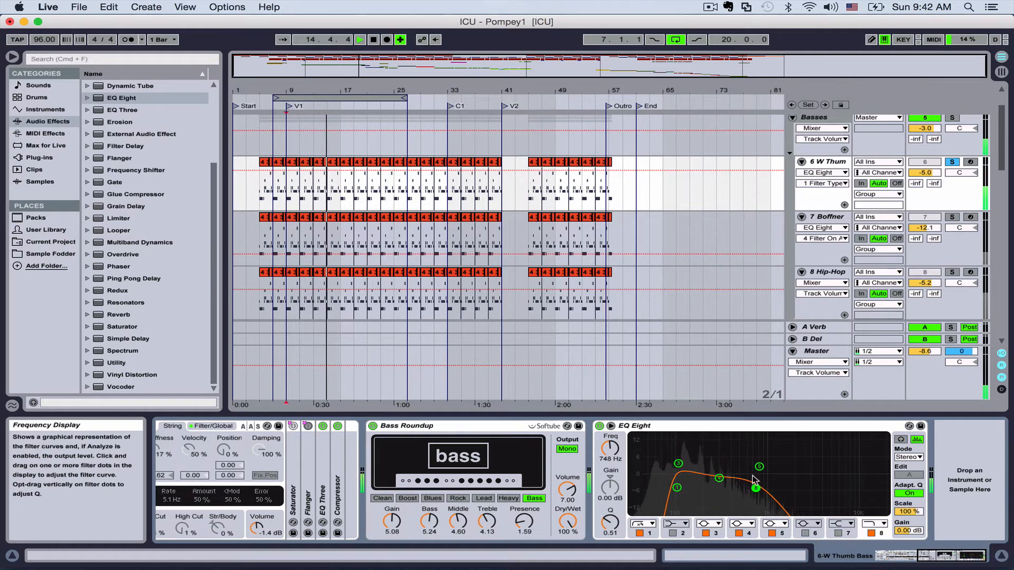
key(space)
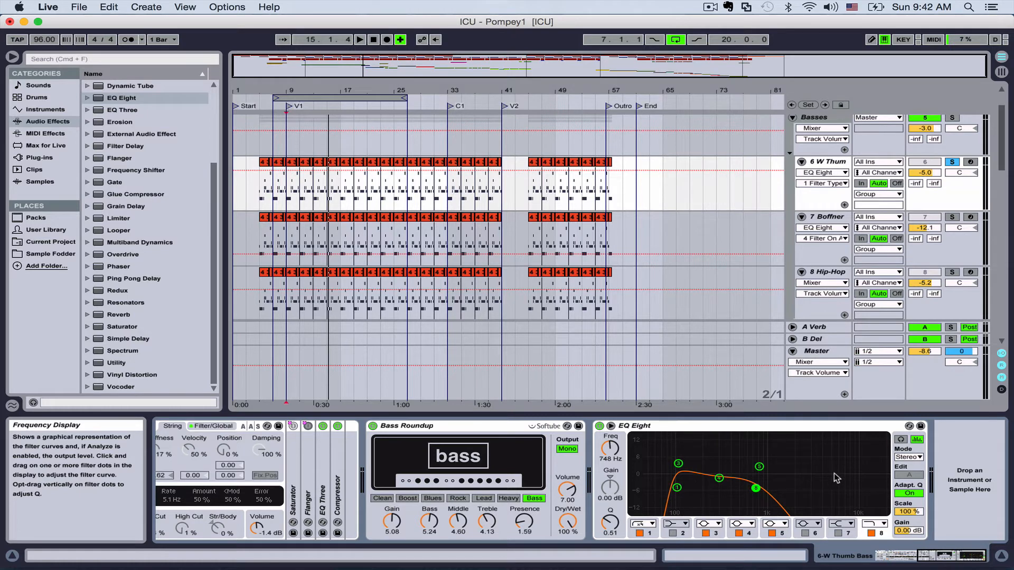
drag(759, 466, 786, 466)
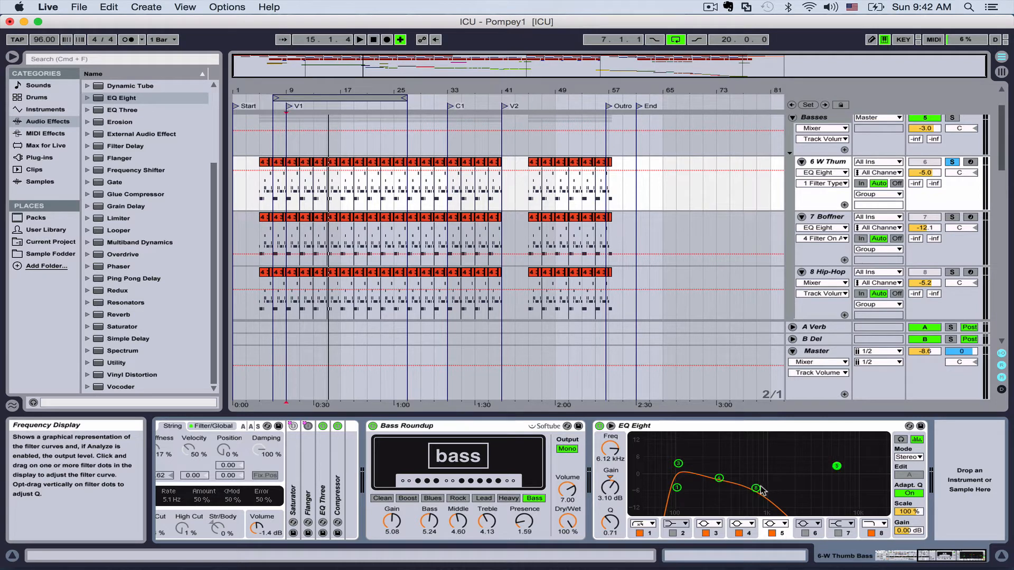
Play from the V1 marker with the Basses group soloed to hear the three bass layers together
scroll(956, 148, up, 2)
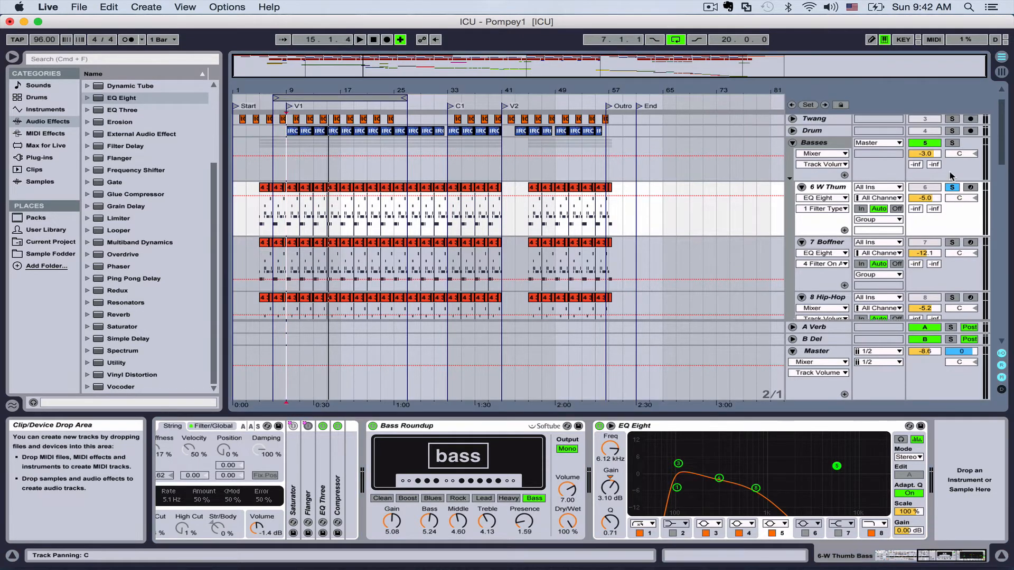
click(953, 144)
double_click(288, 106)
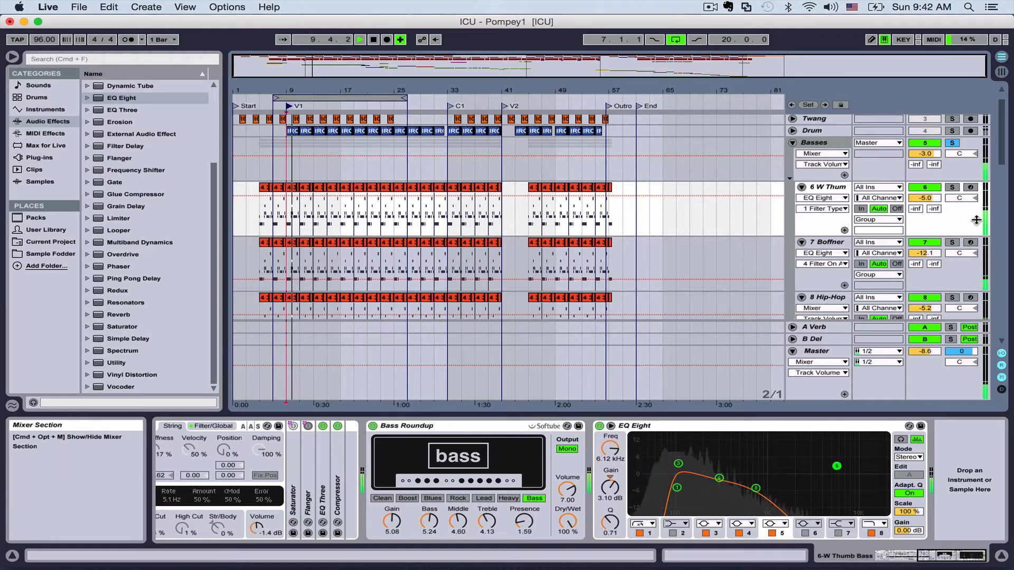
scroll(966, 211, down, 3)
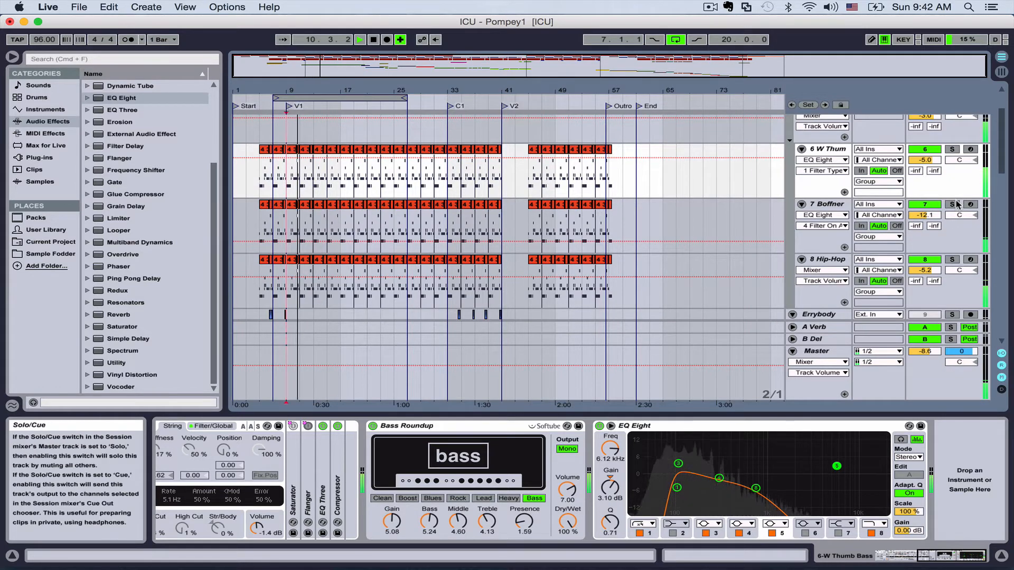
click(953, 204)
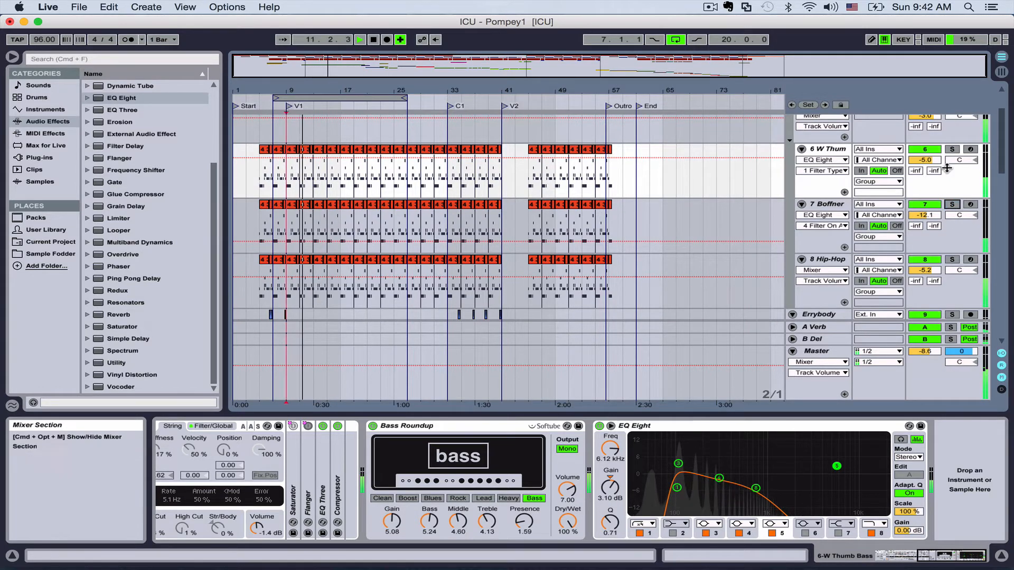
scroll(947, 167, up, 2)
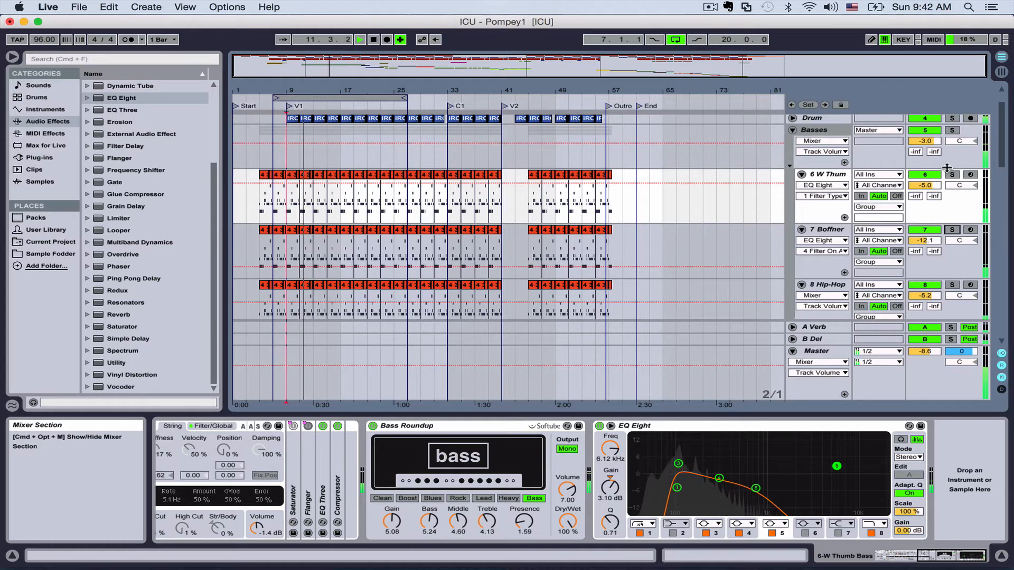
click(952, 130)
scroll(900, 273, up, 3)
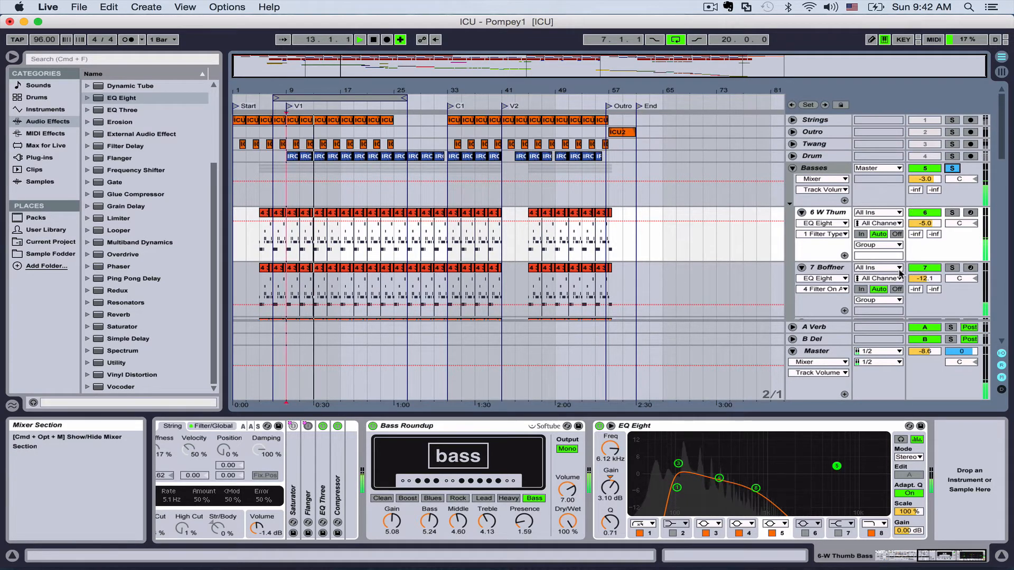
Solo the Boffner track, play from around bar 17 and lower its track volume to -13.4 dB
scroll(900, 273, down, 4)
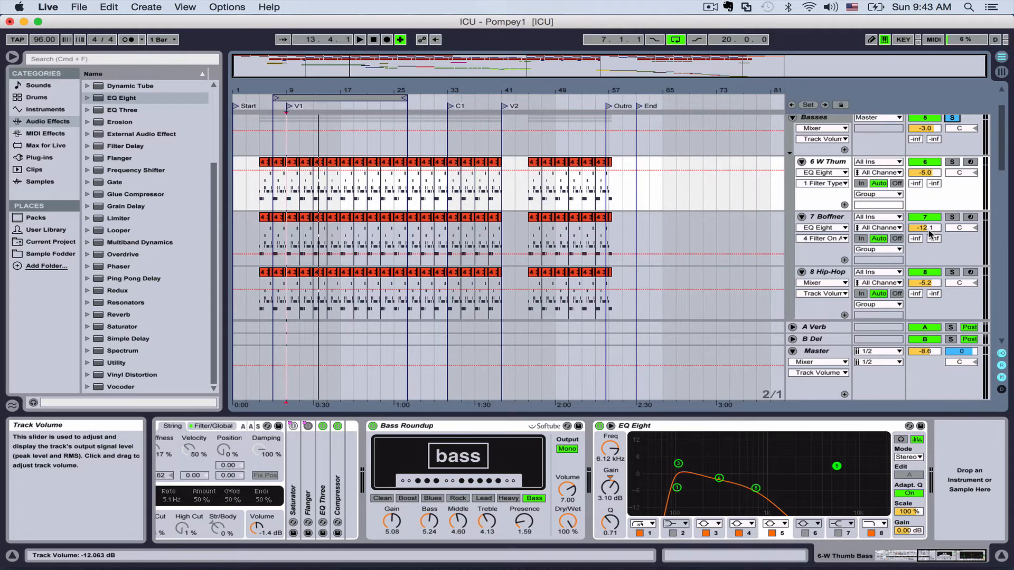
click(952, 217)
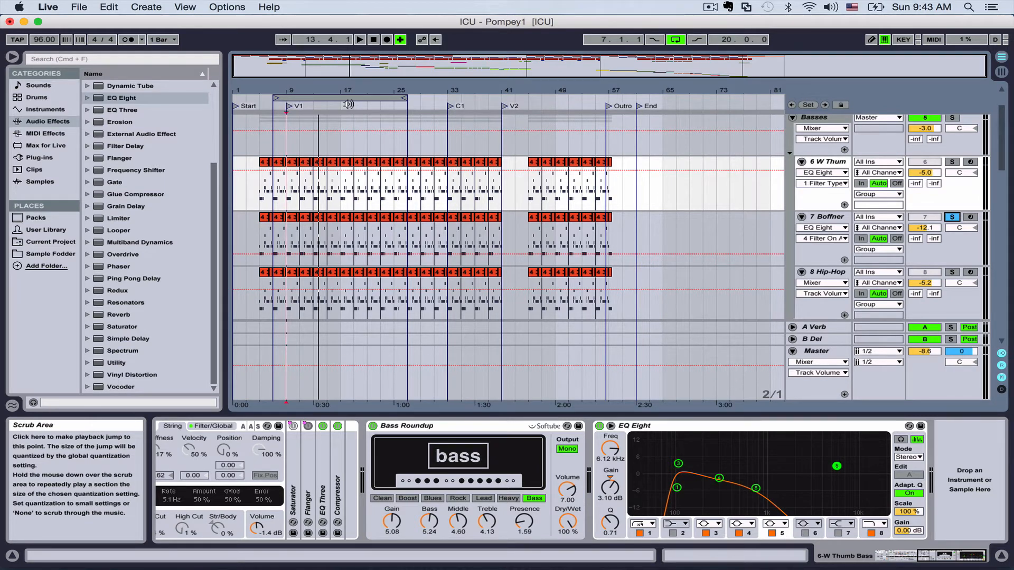
click(343, 105)
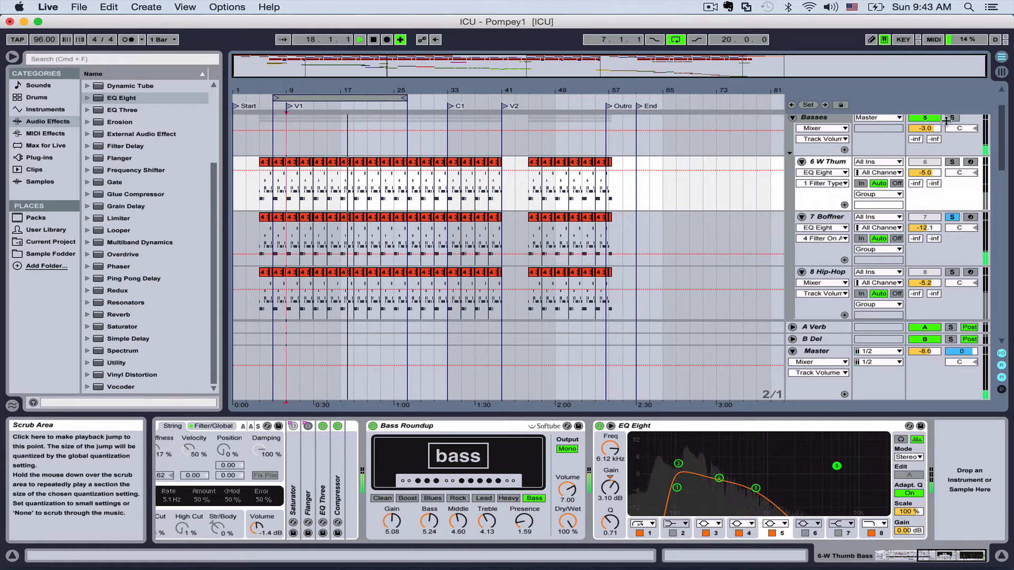
click(924, 228)
drag(924, 227, 924, 235)
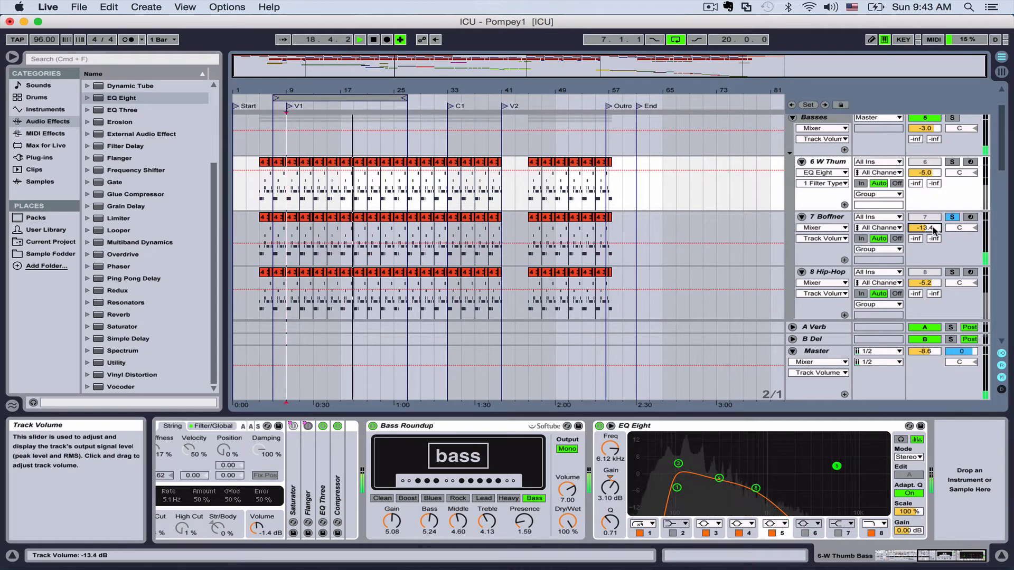
key(space)
Replace the Boffner solo with a solo on the Basses group and play the rebalanced layers from the V1 marker
click(952, 217)
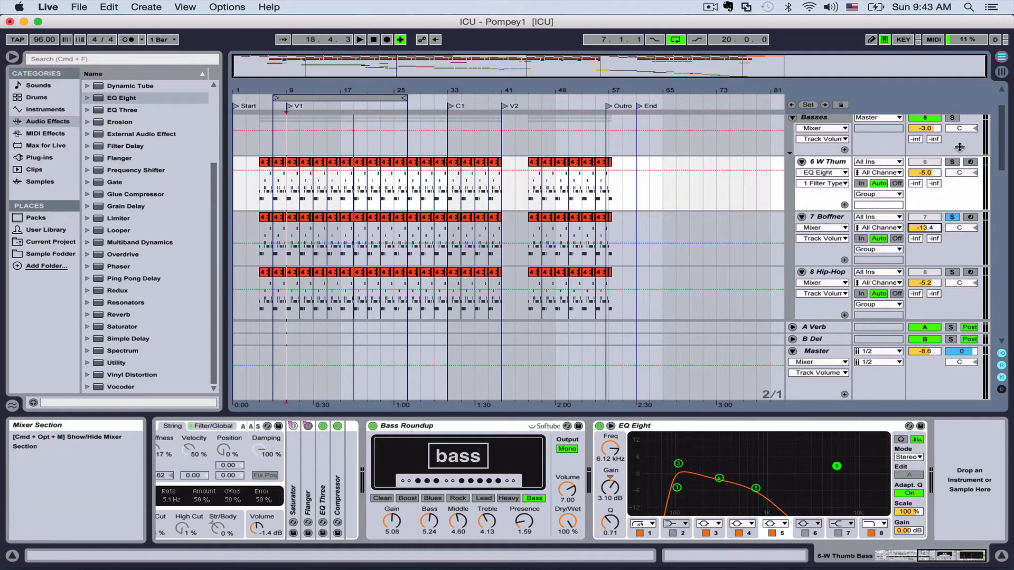
click(952, 117)
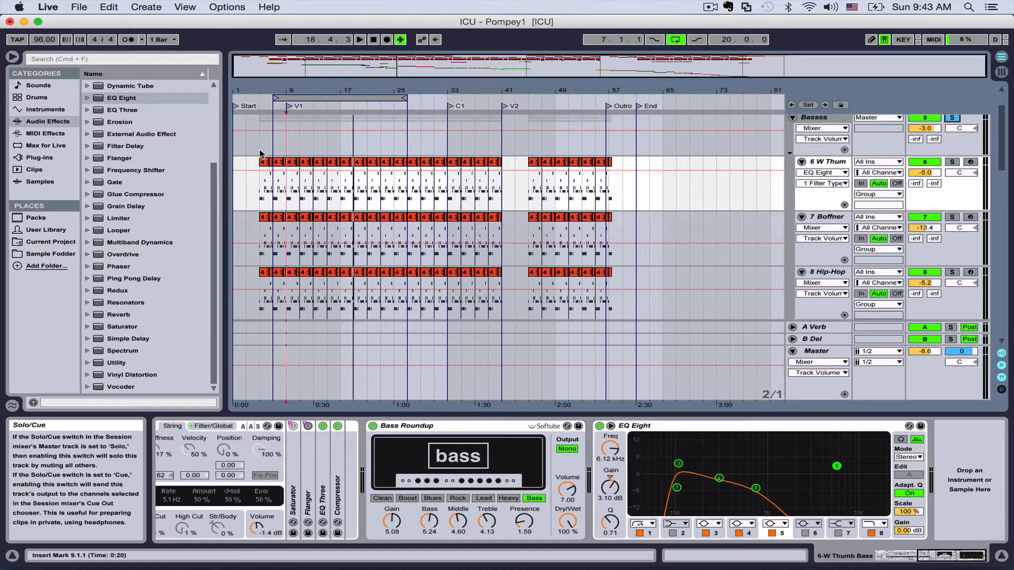
click(287, 107)
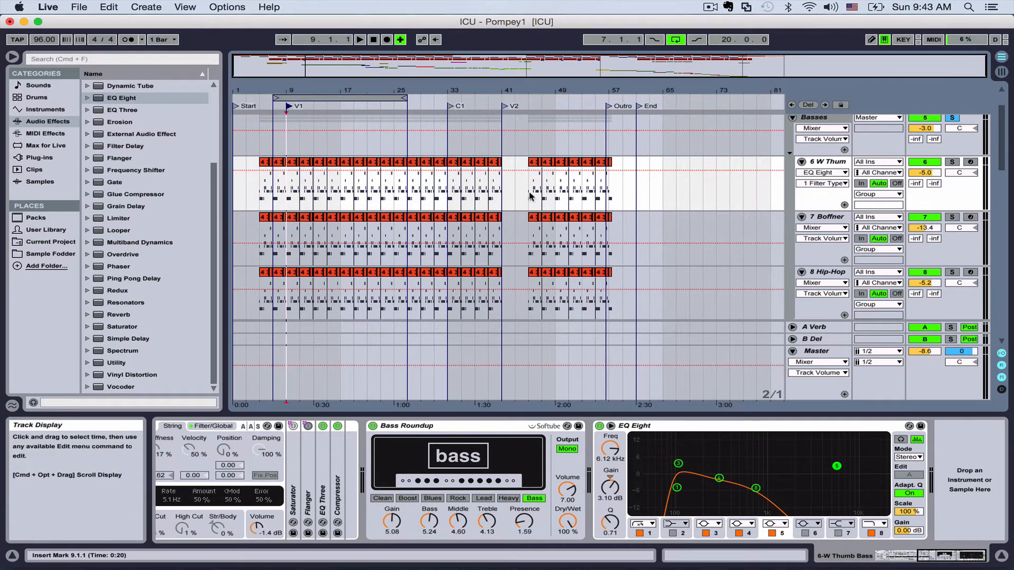
scroll(530, 196, down, 2)
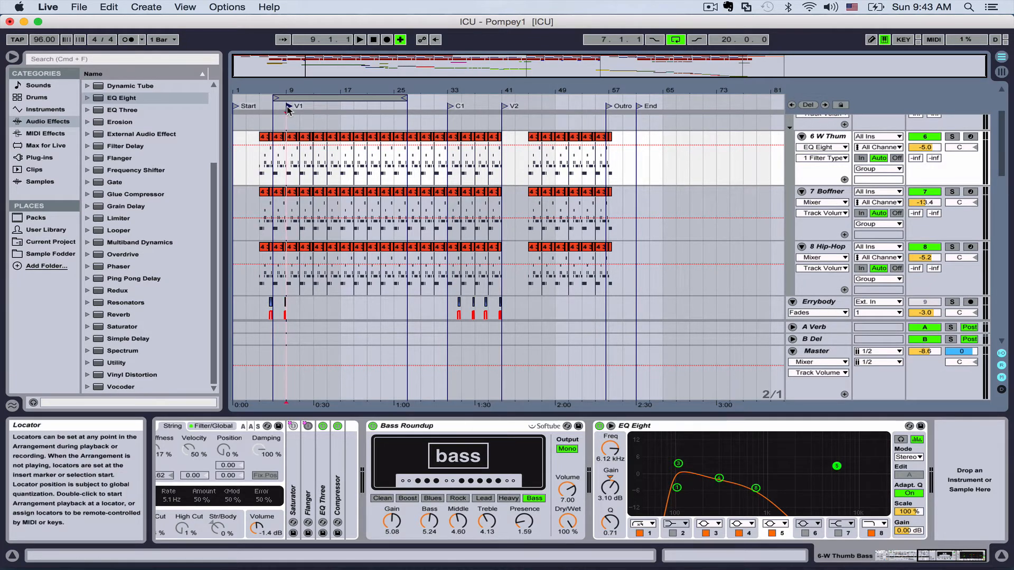
scroll(313, 128, up, 3)
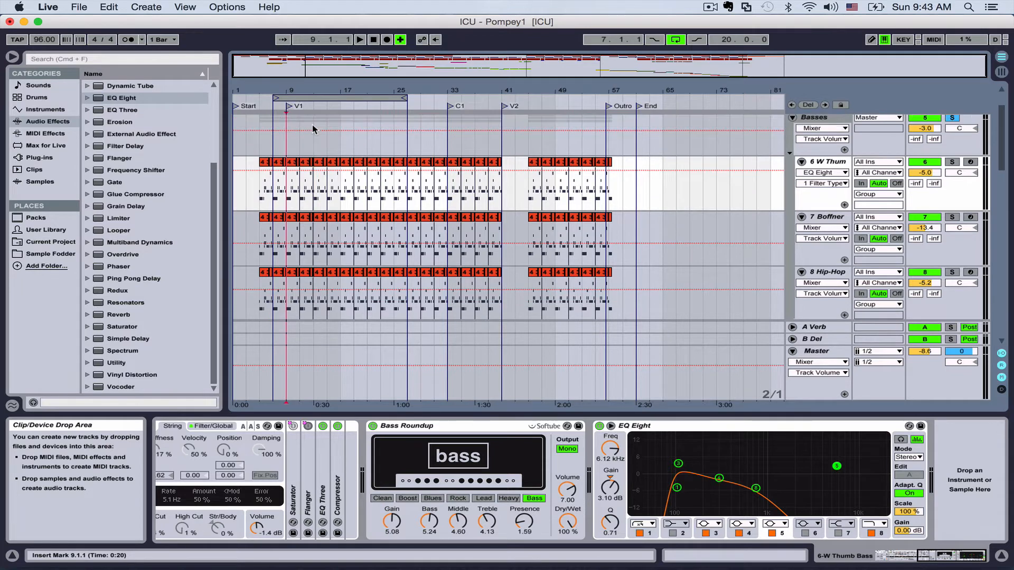
key(space)
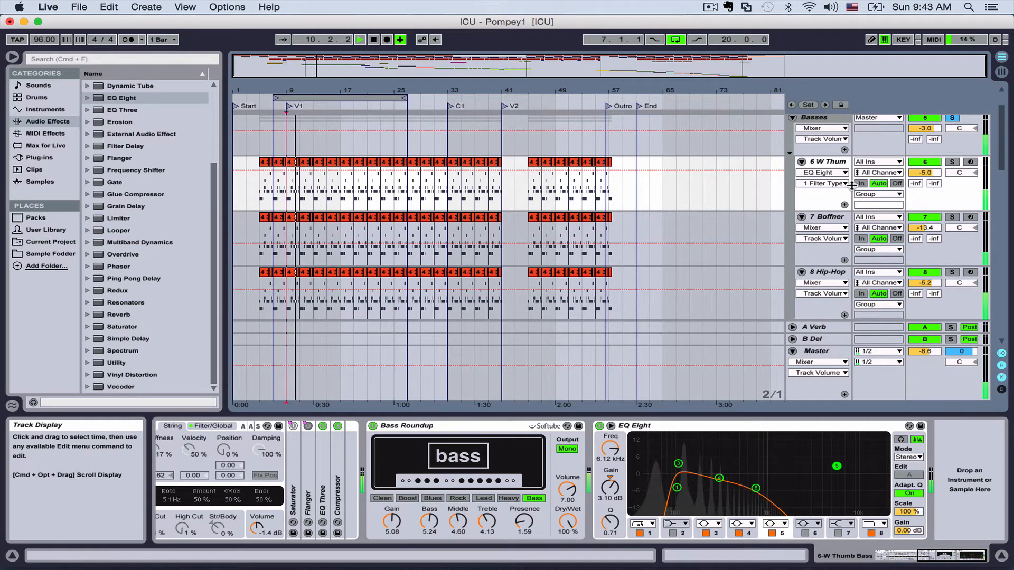
key(space)
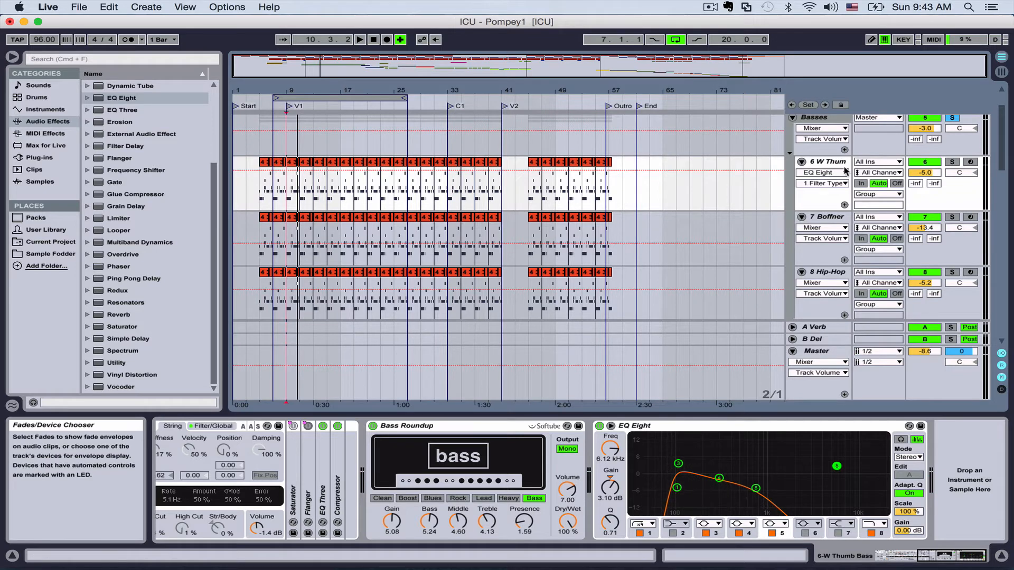
Play the Basses group from V1 and bypass EQ Eight on the W Thumb, Boffner and Hip-Hop tracks in turn
click(289, 107)
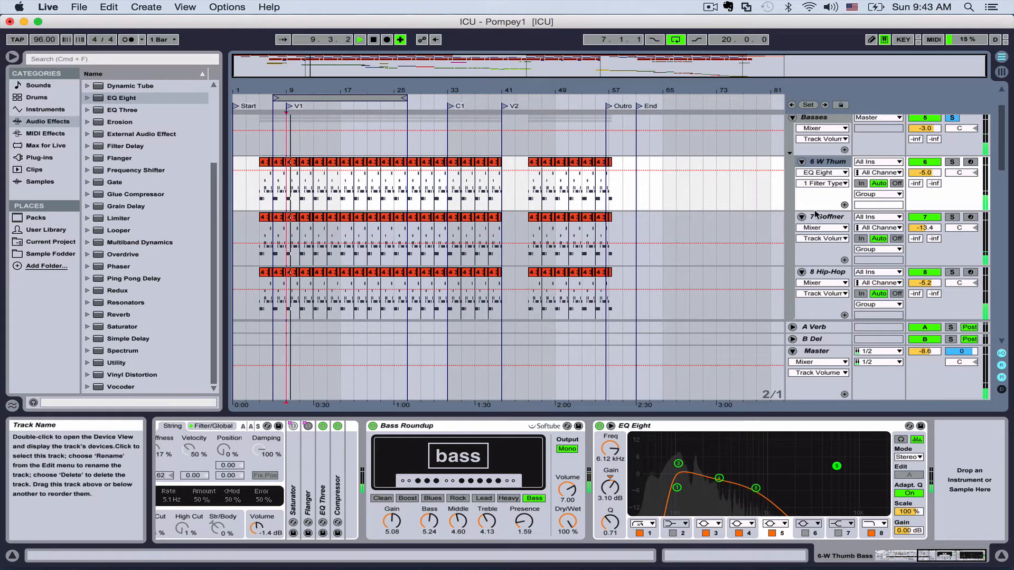
click(599, 426)
click(835, 217)
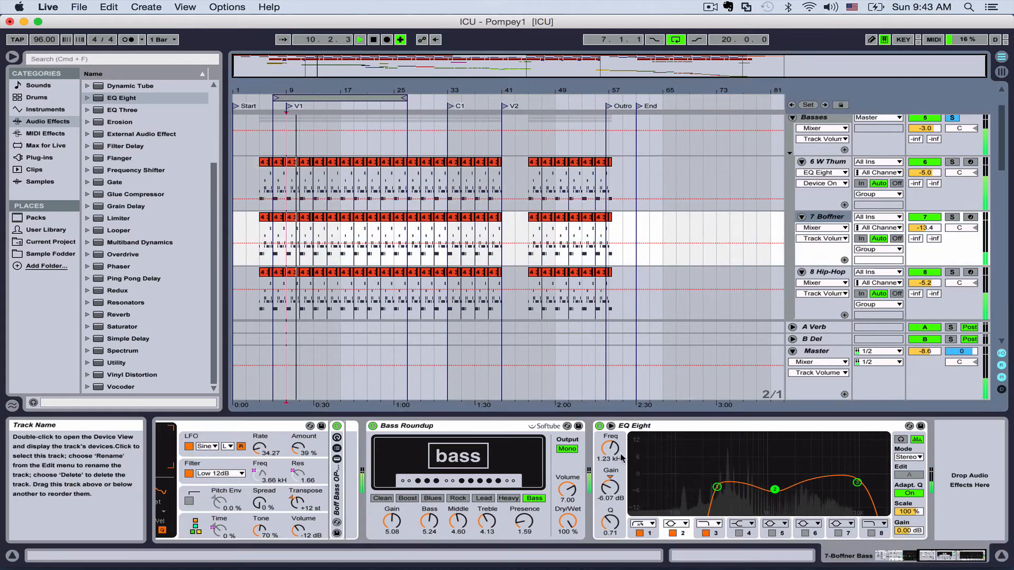
click(599, 425)
click(780, 286)
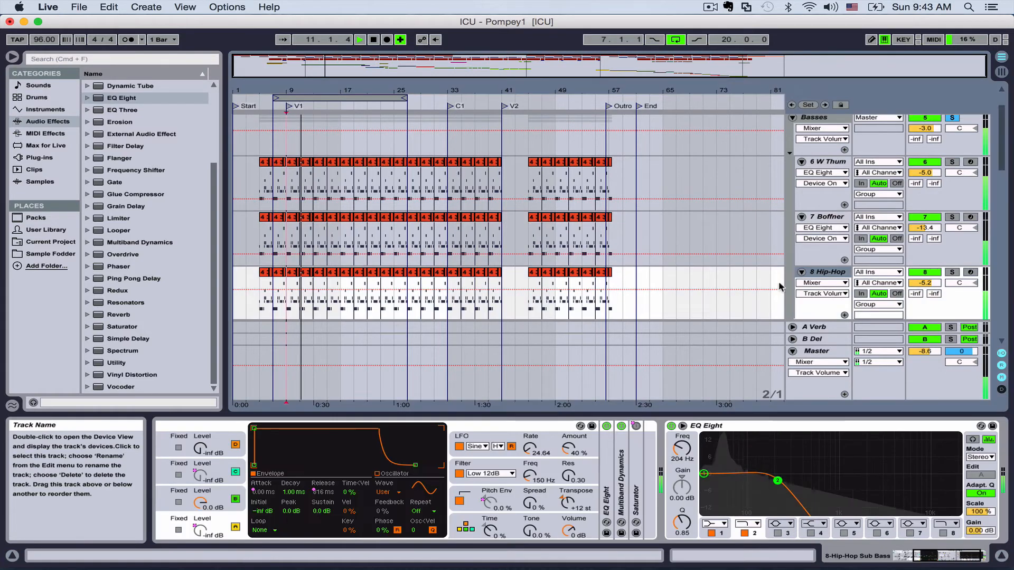
click(671, 426)
click(813, 465)
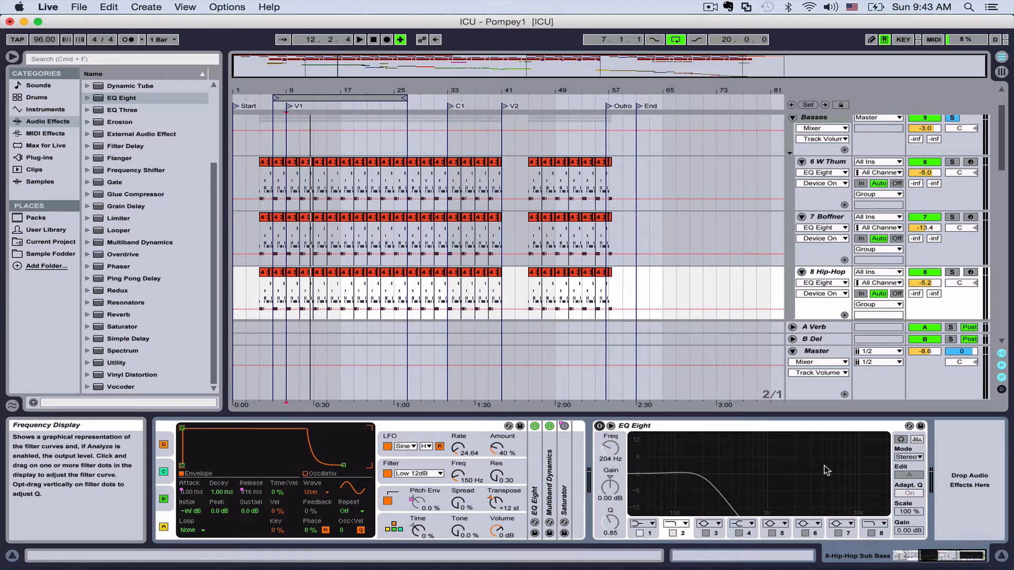
Re-enable EQ Eight on the Hip-Hop, Boffner and W Thumb tracks and play the filtered layers from V1
click(599, 425)
click(830, 217)
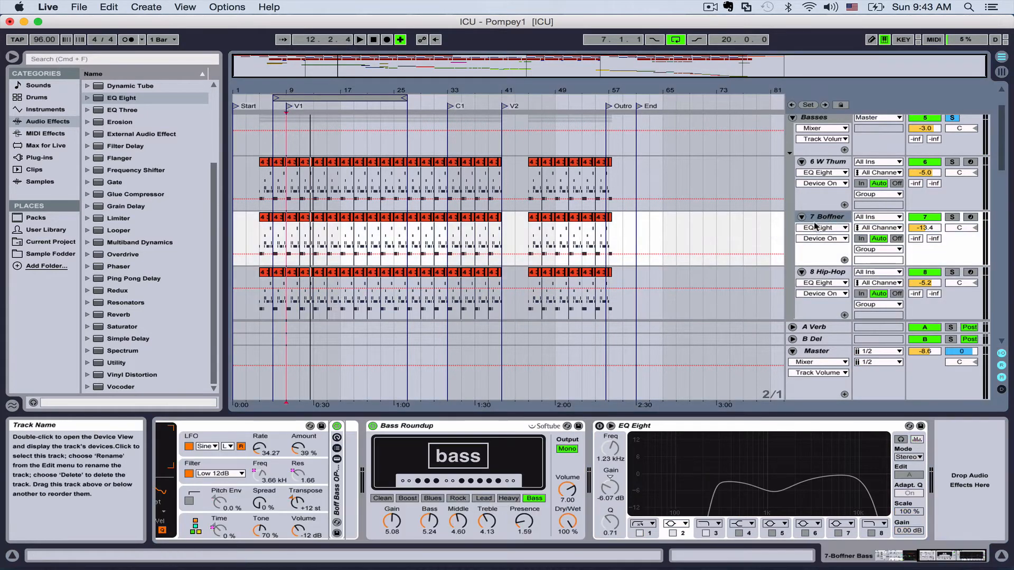
click(599, 425)
click(826, 161)
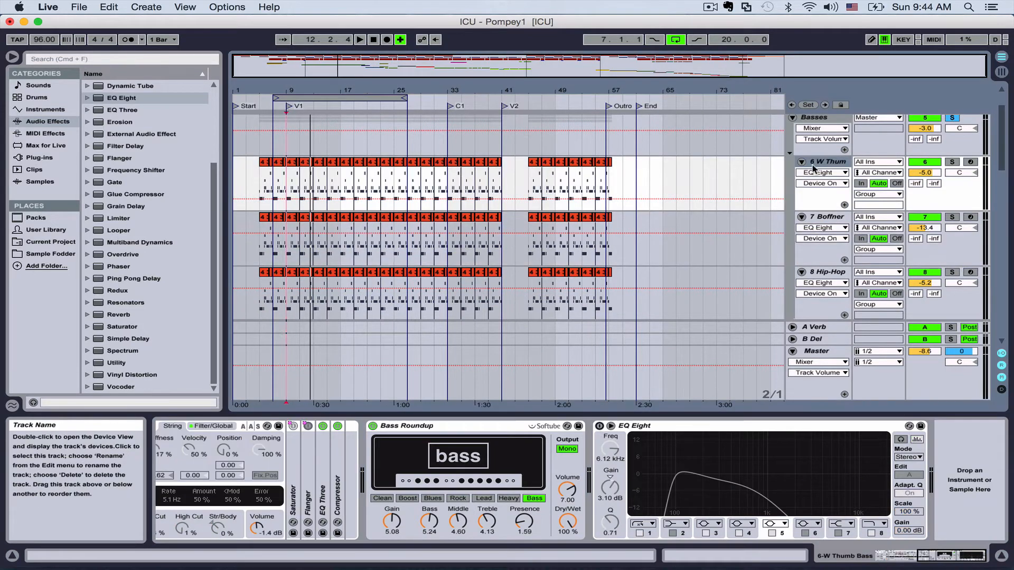
key(space)
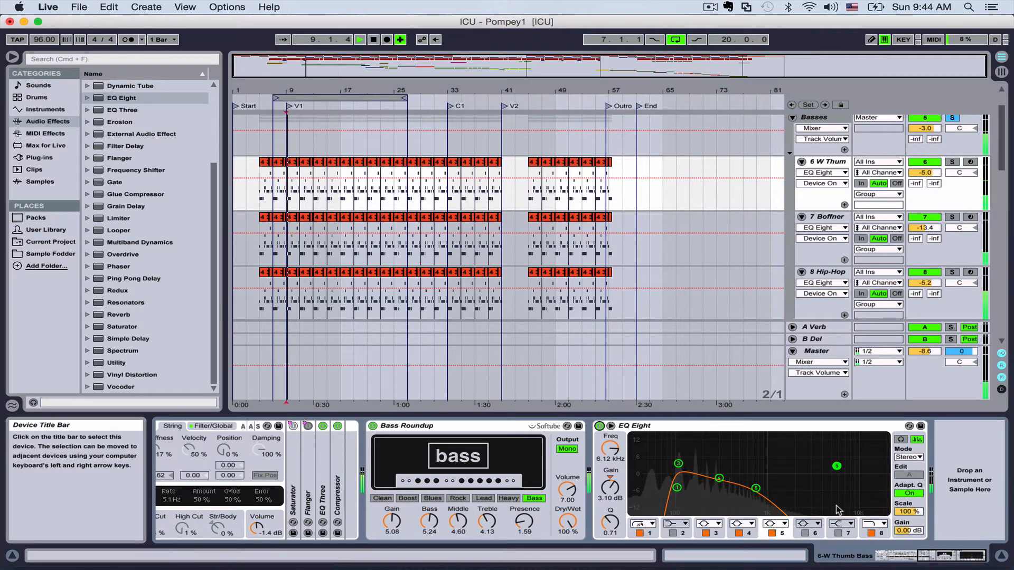
In W Thumb's EQ Eight, set band 8 to about 4.09 kHz with Q 0.24 and band 4 to about 646 Hz at -8.80 dB
drag(755, 488, 823, 494)
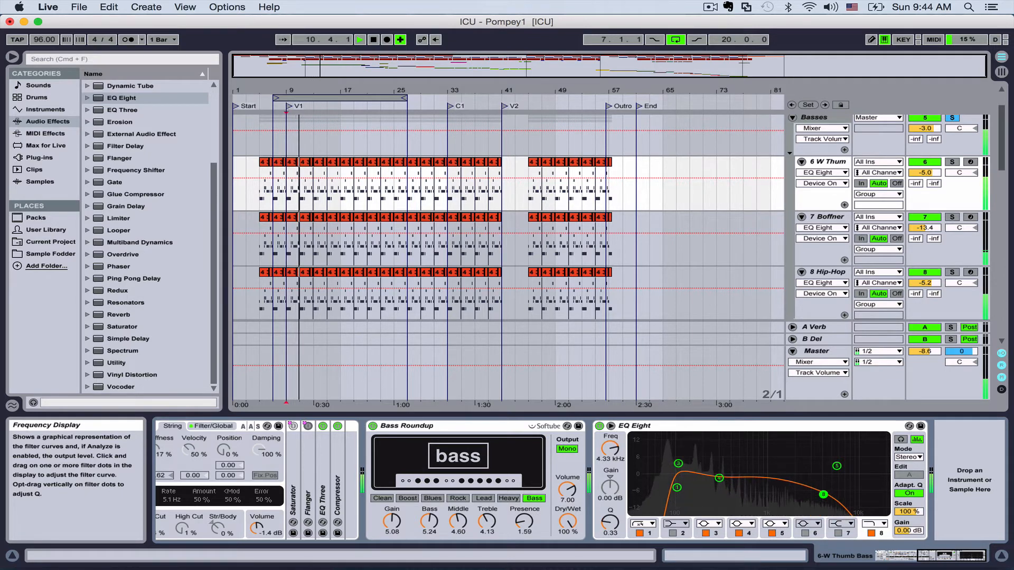
drag(719, 478, 747, 498)
click(823, 494)
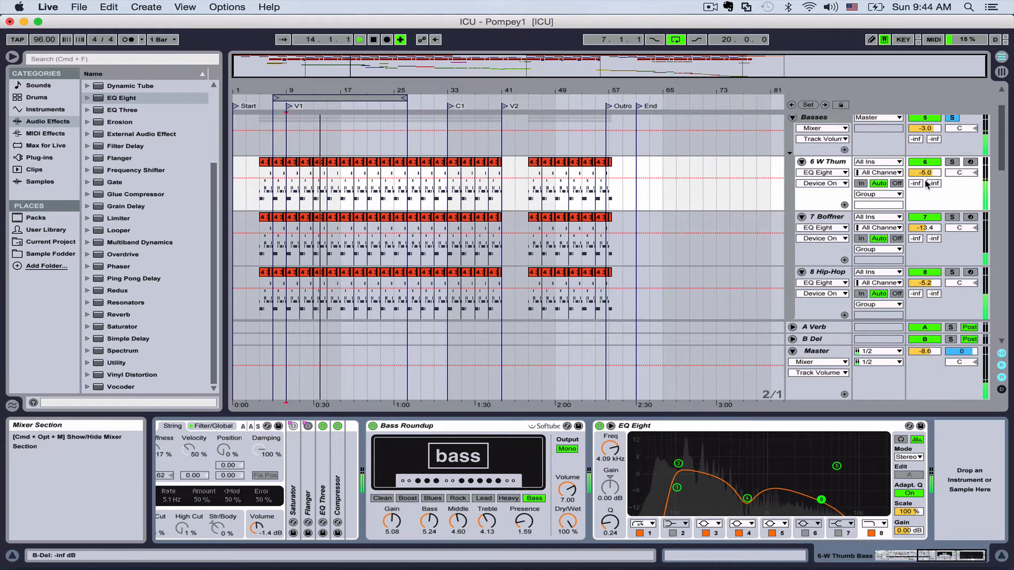
drag(924, 173, 925, 177)
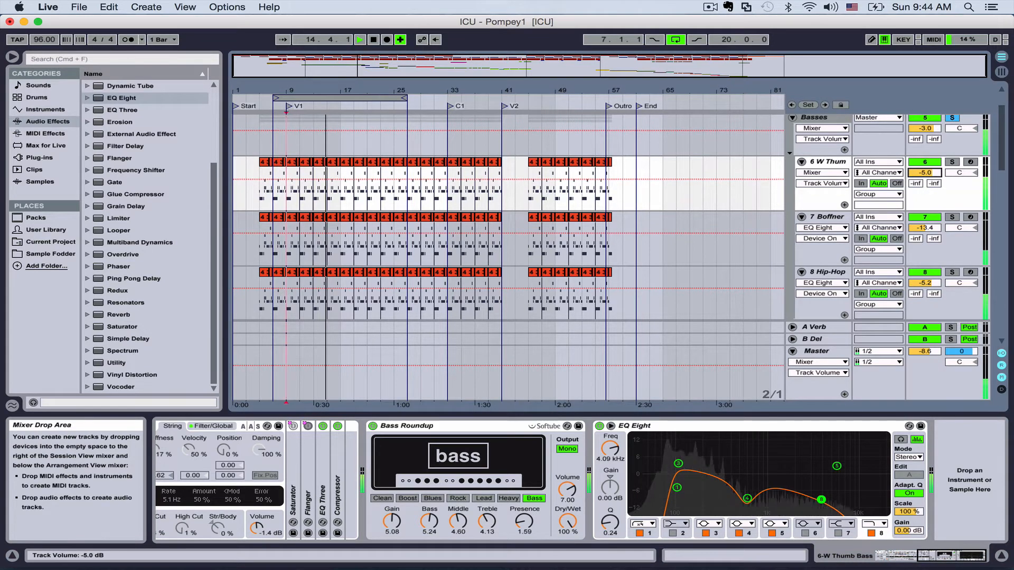
drag(747, 499, 750, 496)
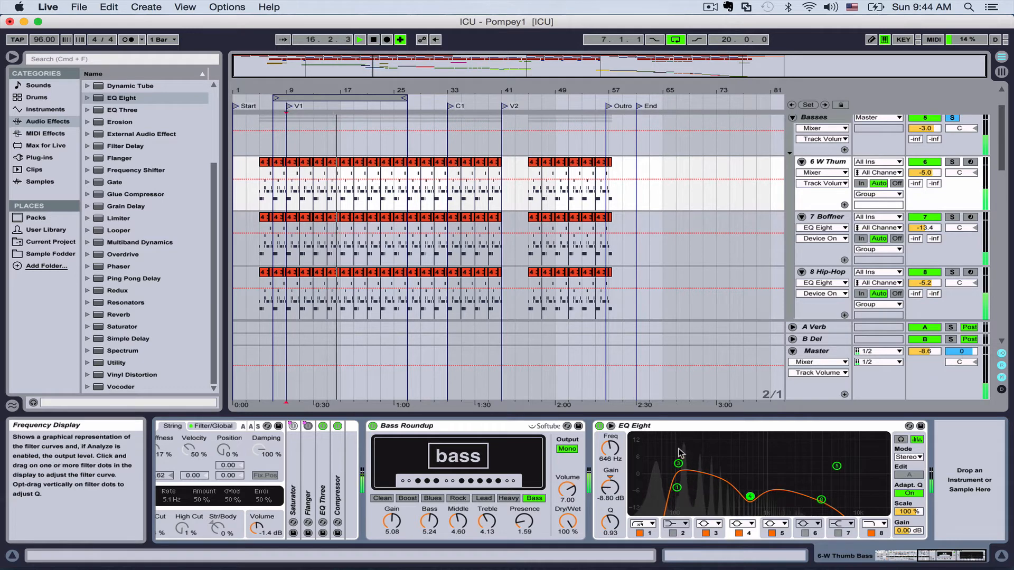
key(space)
scroll(839, 190, up, 3)
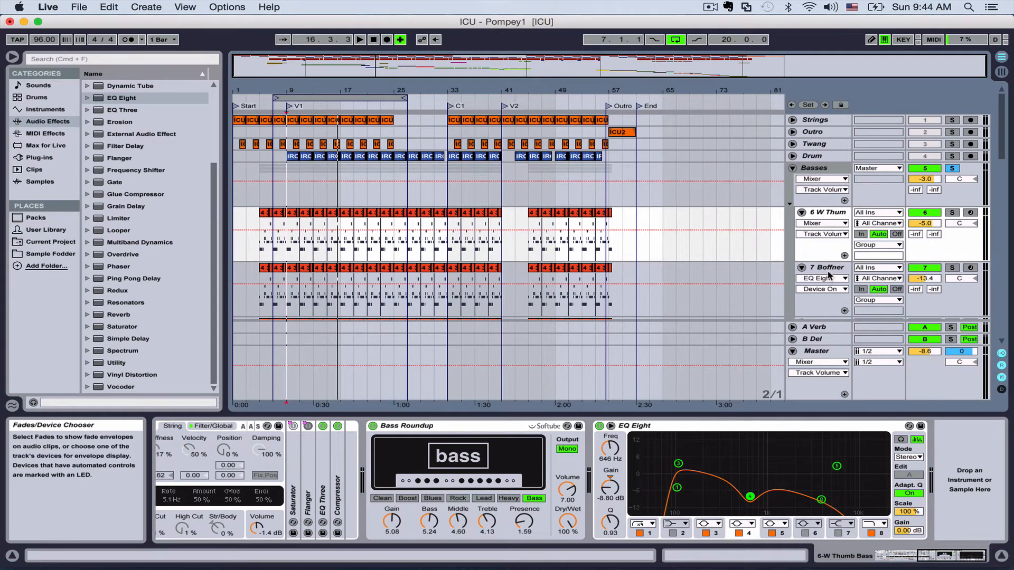
click(832, 266)
scroll(829, 272, down, 3)
click(828, 207)
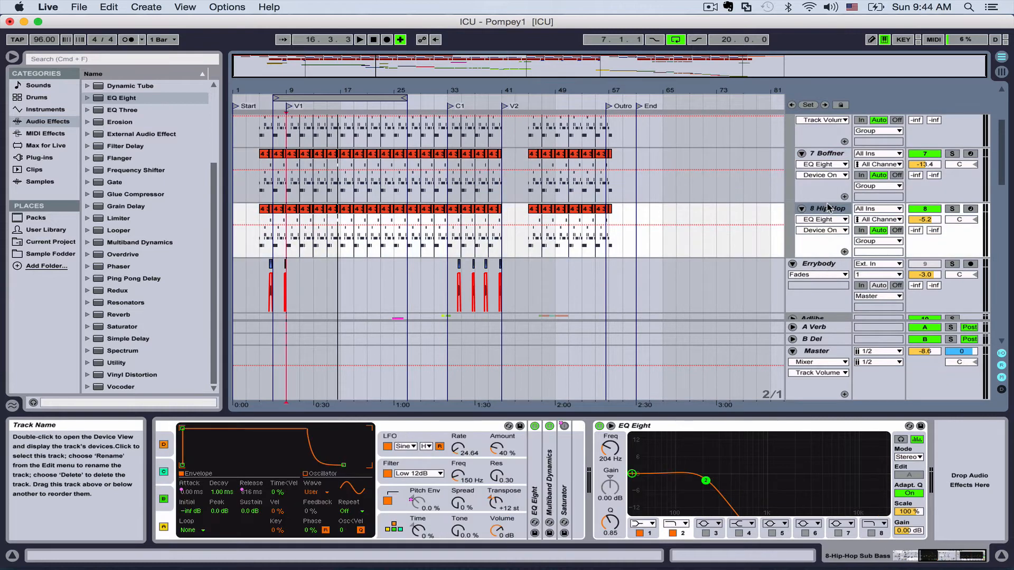
scroll(828, 207, up, 3)
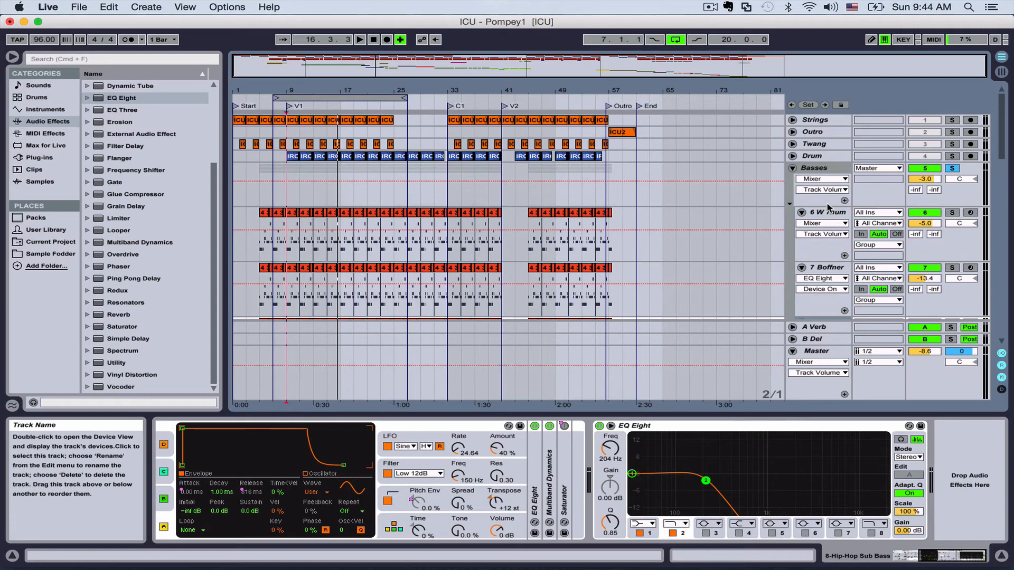
Load a default Glue Compressor from the audio effects onto the Basses group track
click(828, 172)
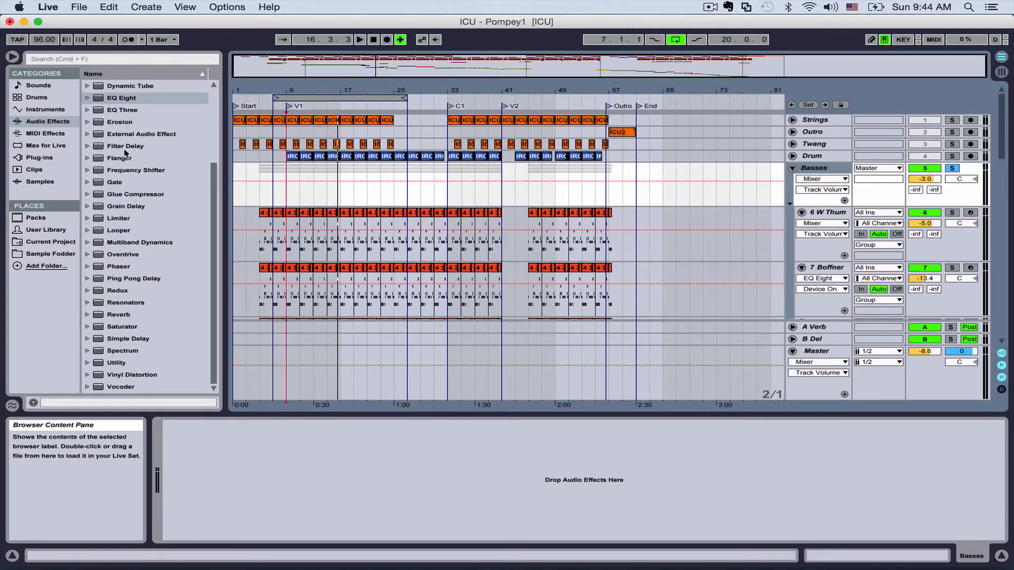
scroll(125, 152, up, 3)
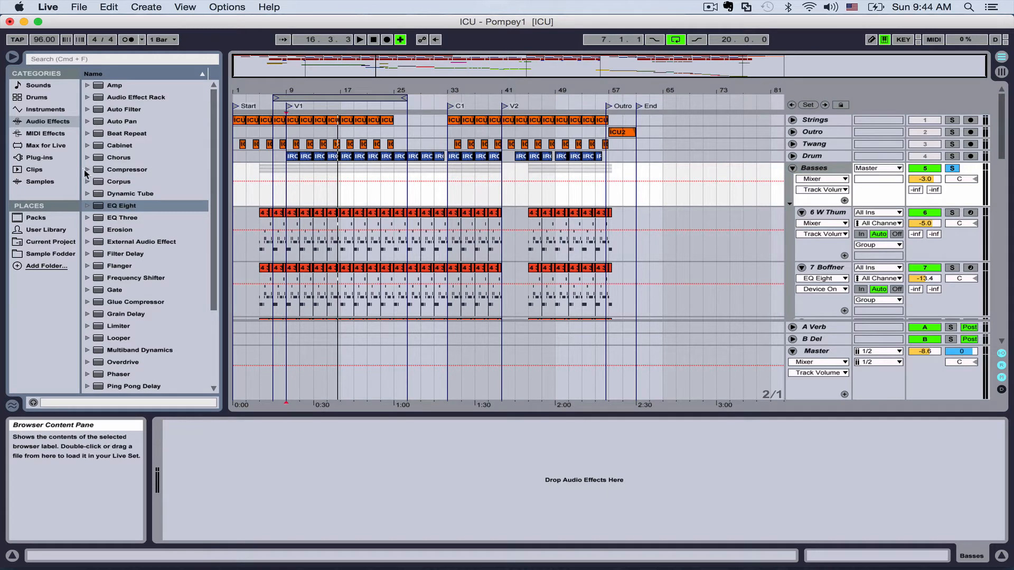
click(86, 170)
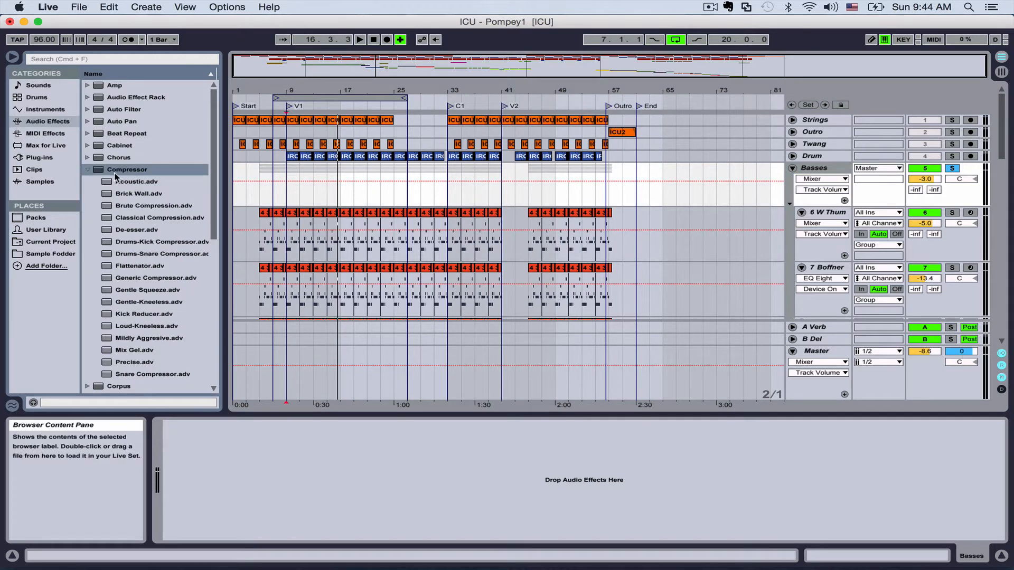
click(88, 170)
scroll(90, 170, down, 3)
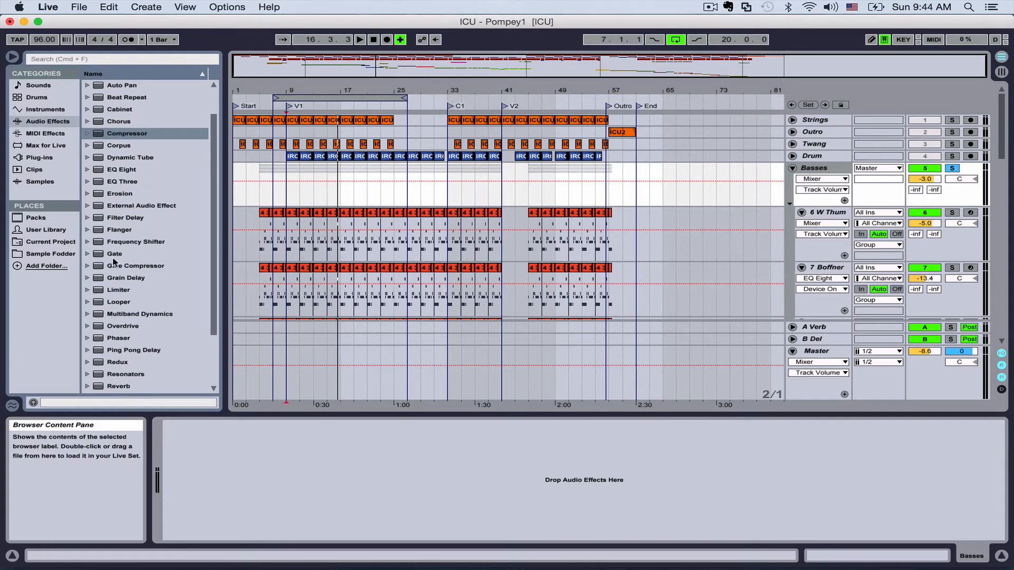
click(109, 265)
double_click(108, 265)
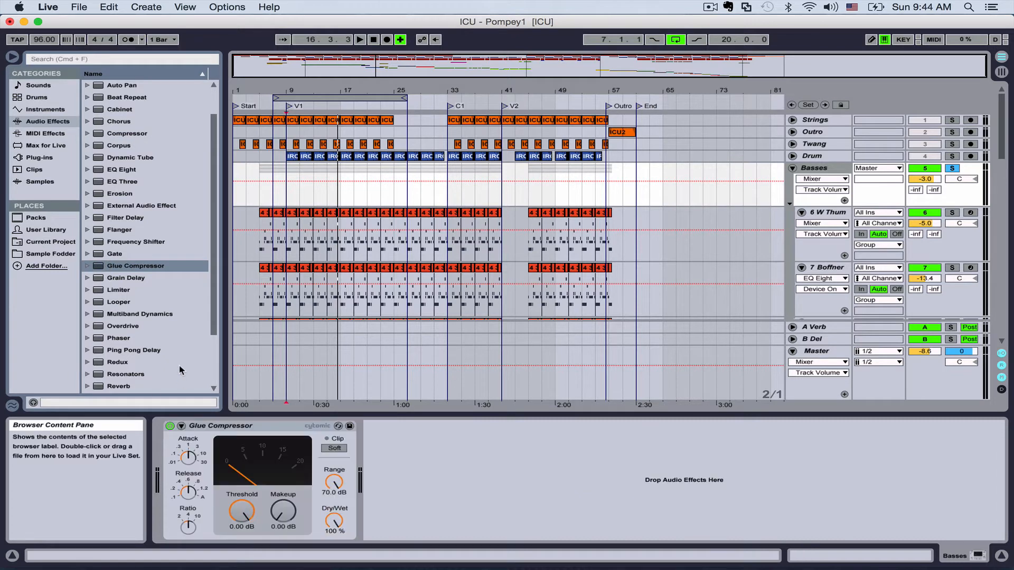
scroll(162, 275, down, 6)
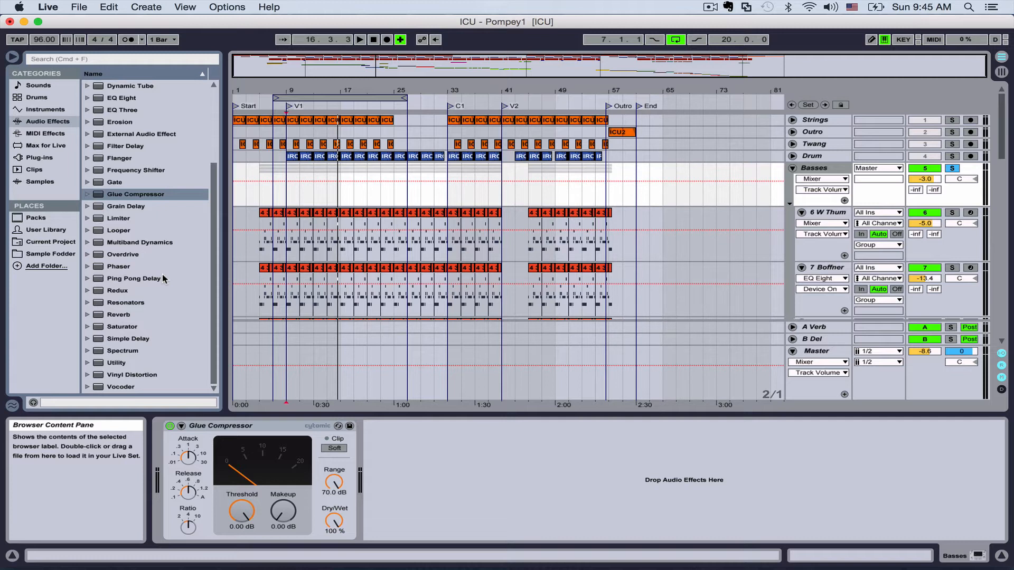
While playing from V1, set the Glue Compressor's threshold to -15.9 dB and its makeup gain to 5.24 dB
double_click(289, 107)
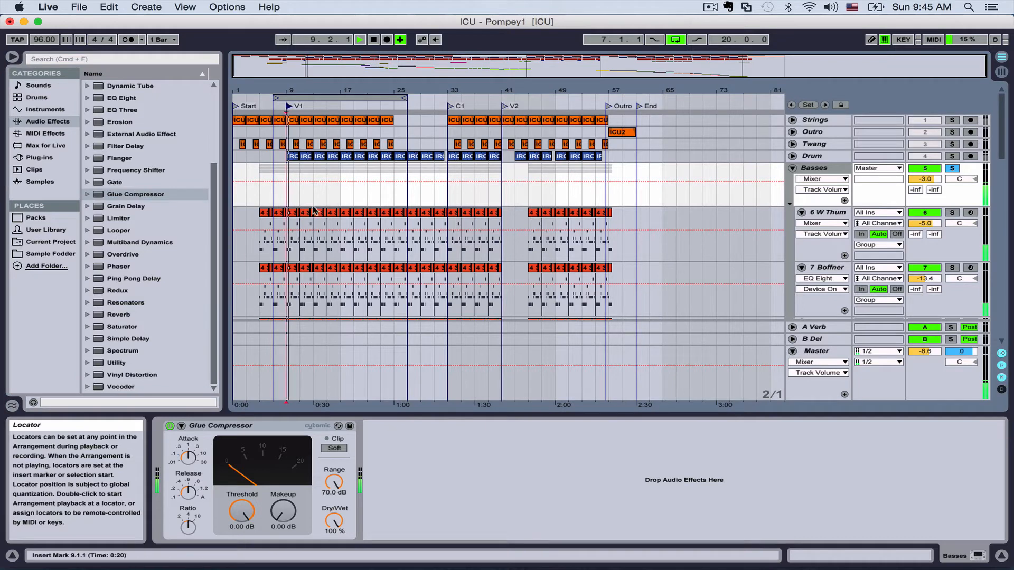
drag(244, 502, 283, 500)
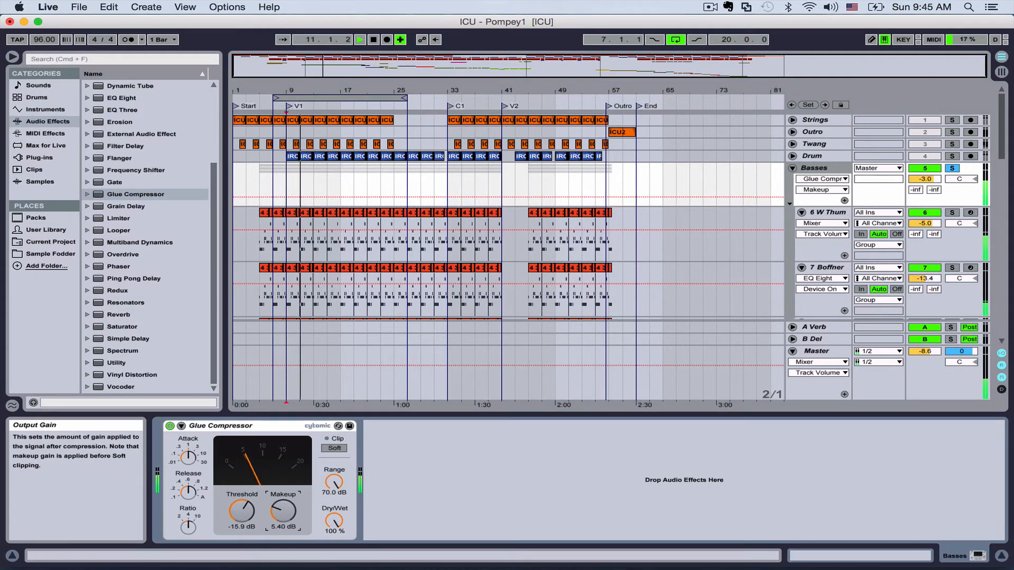
click(187, 457)
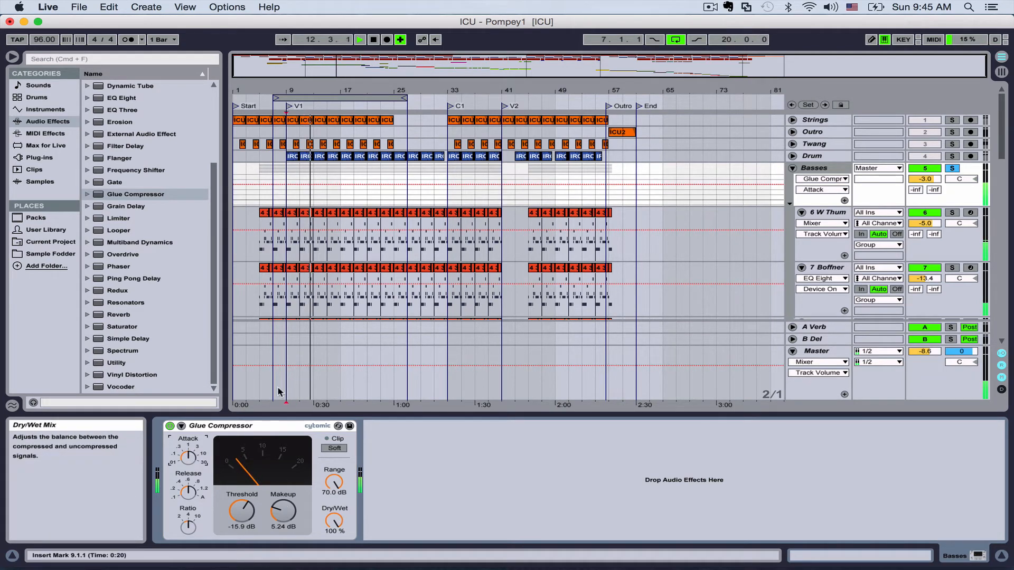
click(334, 521)
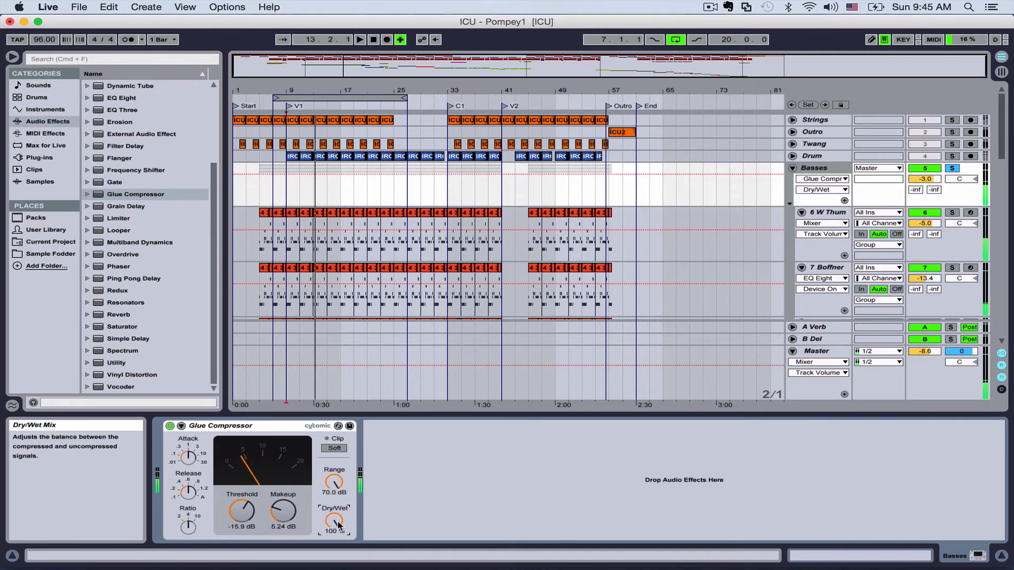
key(space)
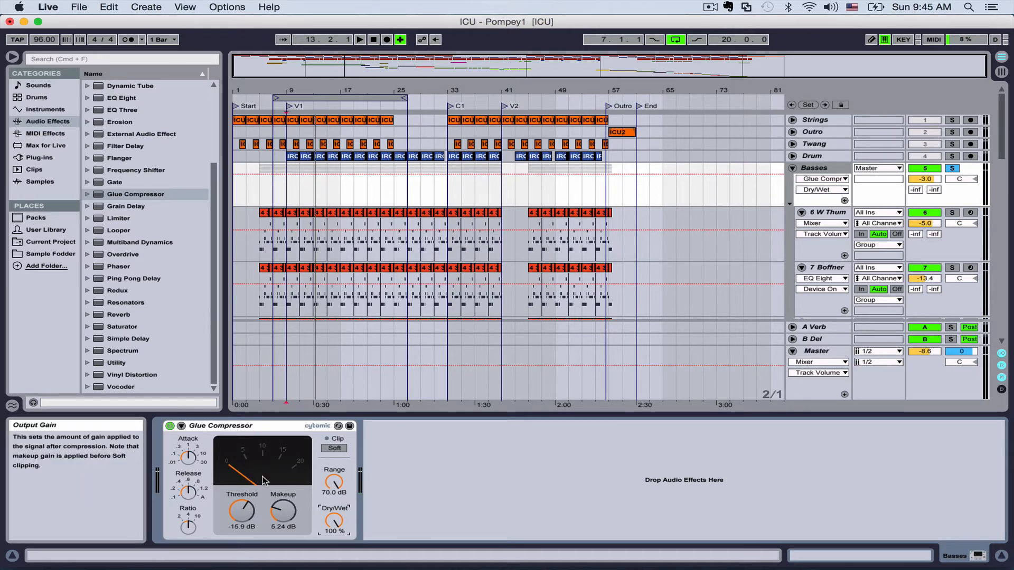
Add a Limiter after the Glue Compressor on the Basses group and raise its gain to 7.70 dB during playback
drag(112, 224, 578, 424)
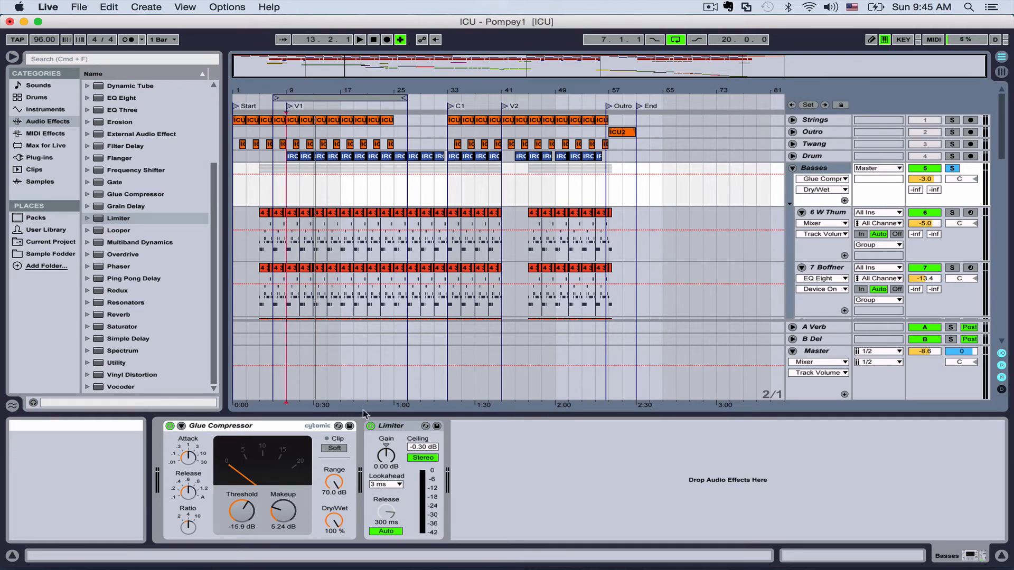
key(space)
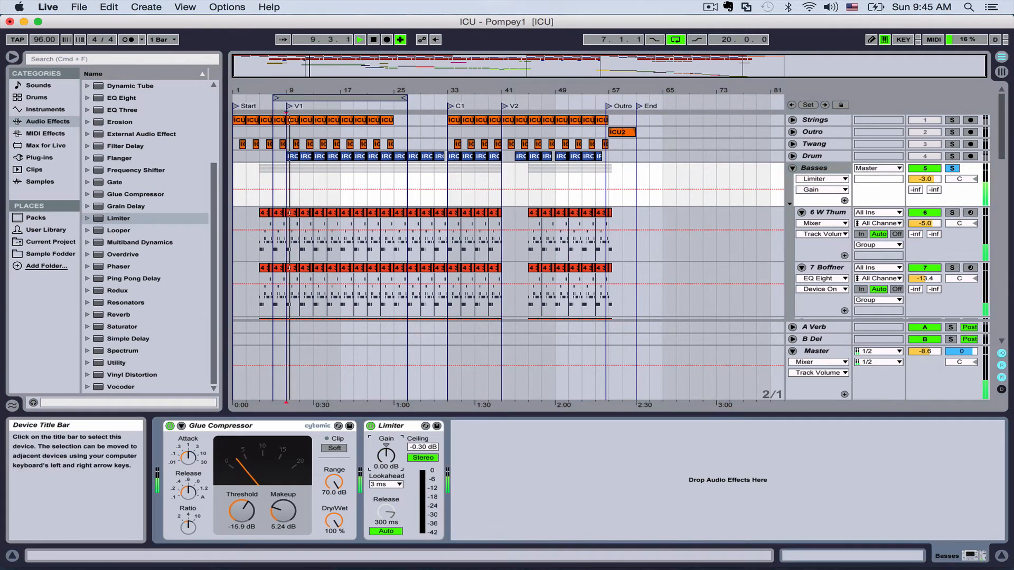
drag(386, 455, 386, 434)
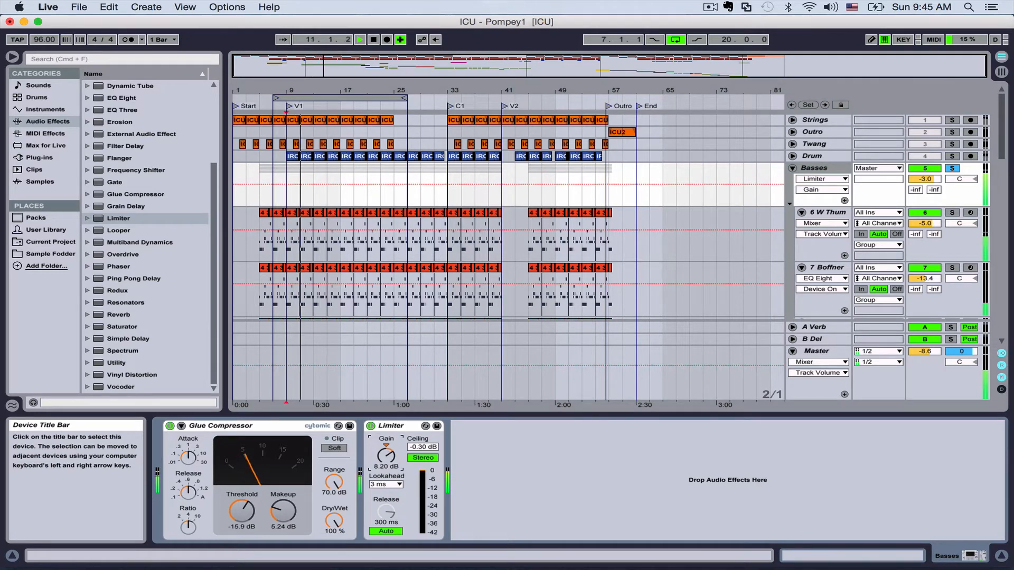
key(space)
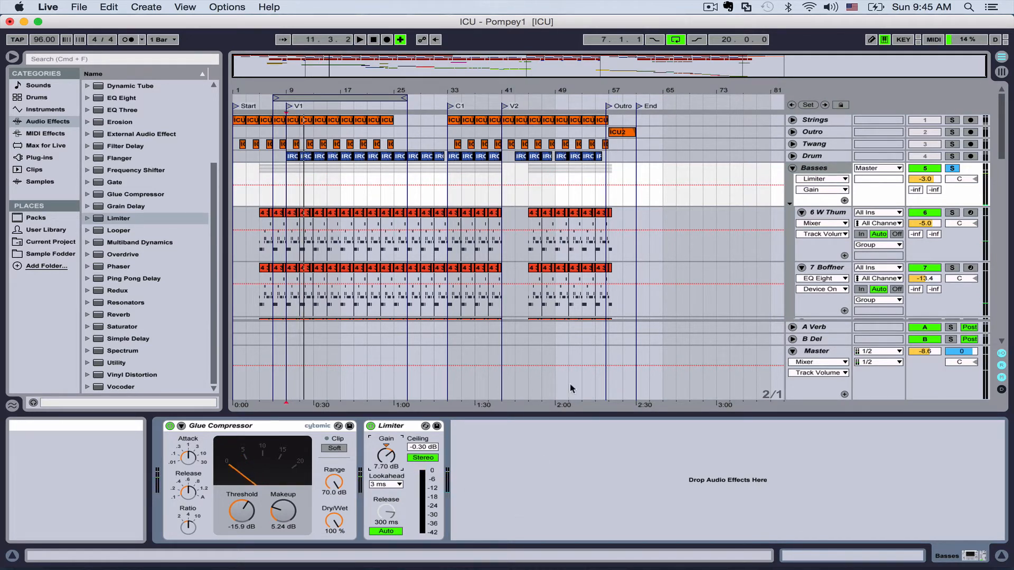
Lower the Basses group volume to -10.2 dB and check the level by playing from V1
drag(923, 179, 924, 197)
key(space)
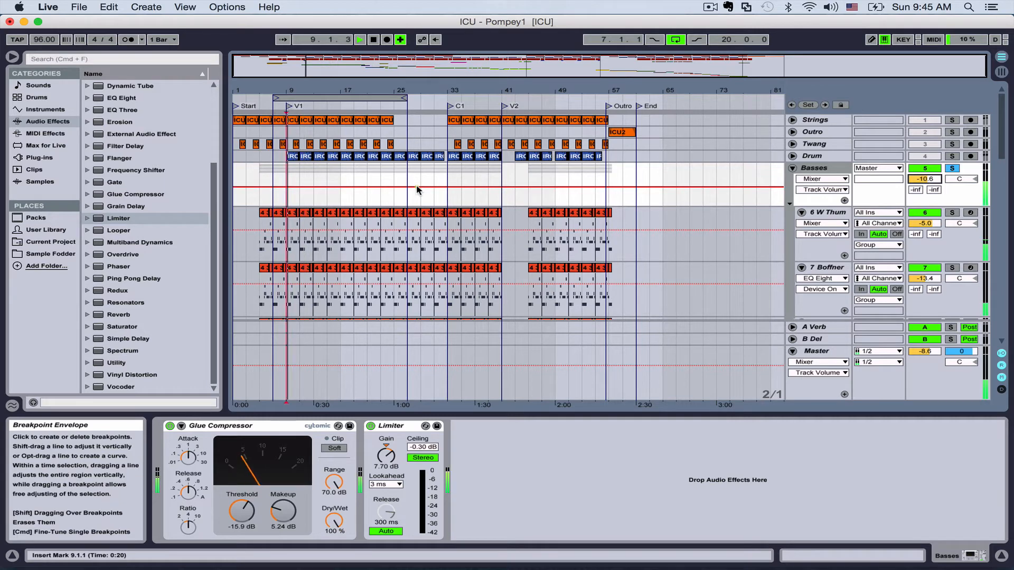
drag(924, 179, 924, 177)
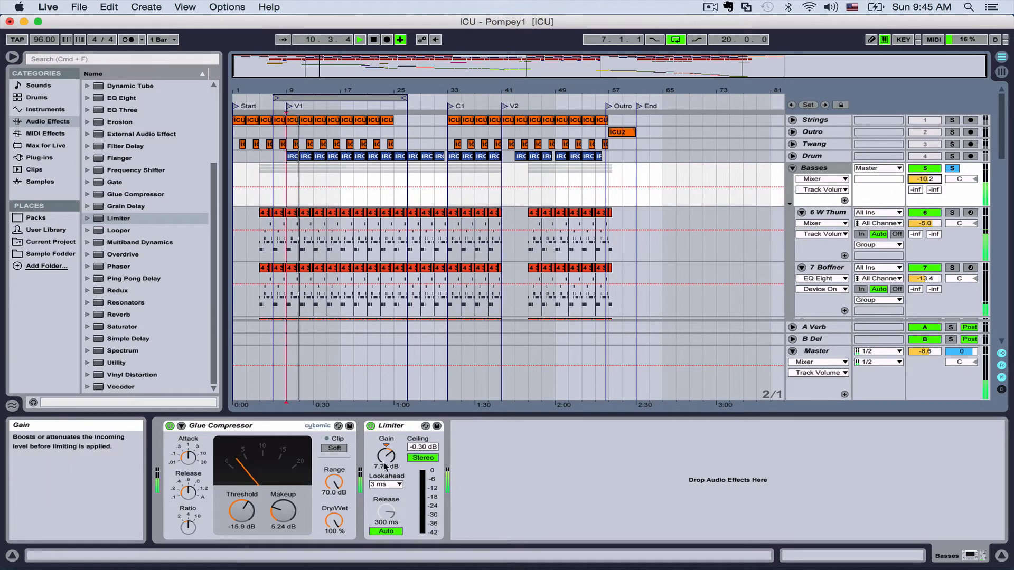
key(space)
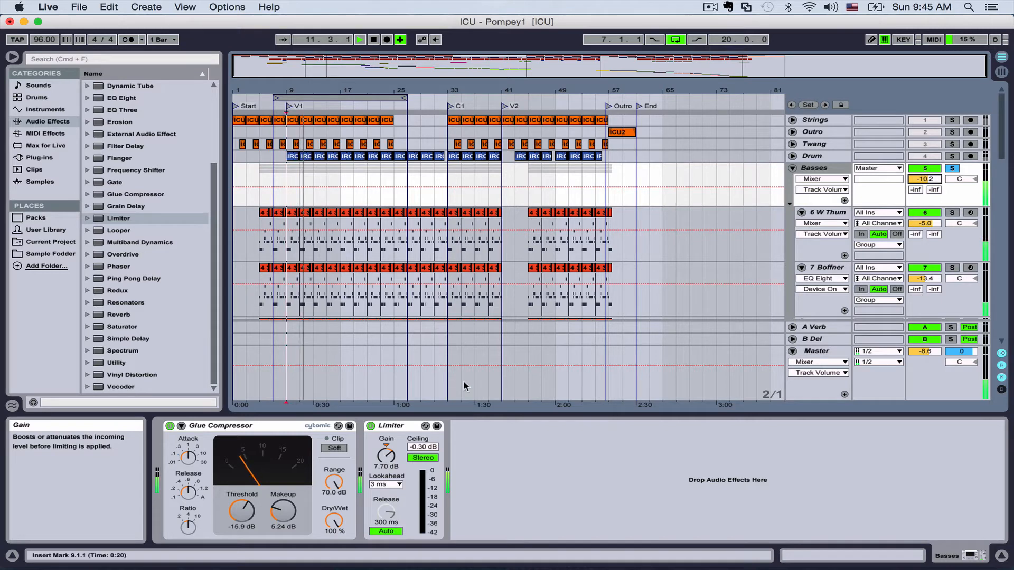
scroll(917, 146, down, 2)
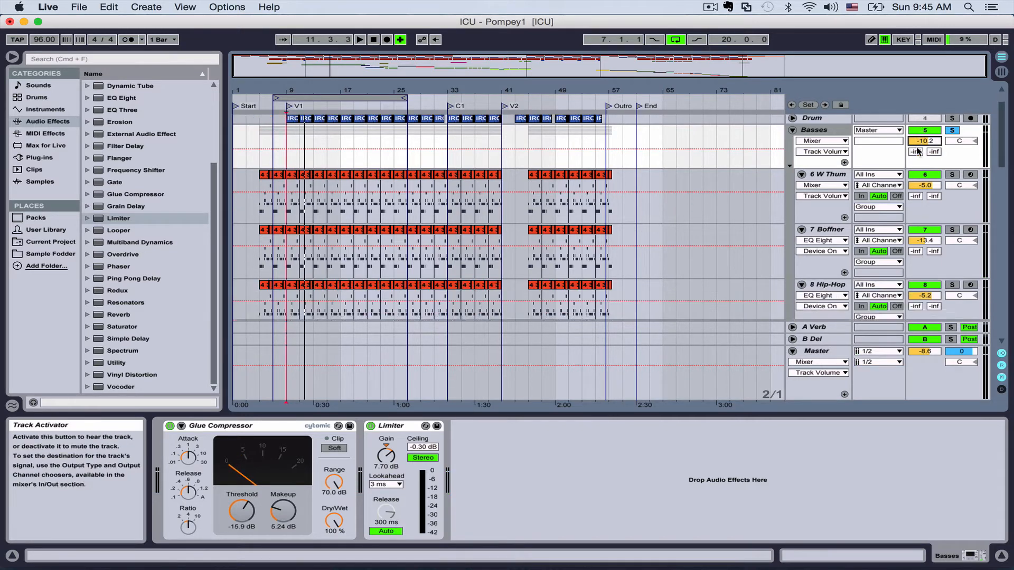
scroll(916, 147, up, 2)
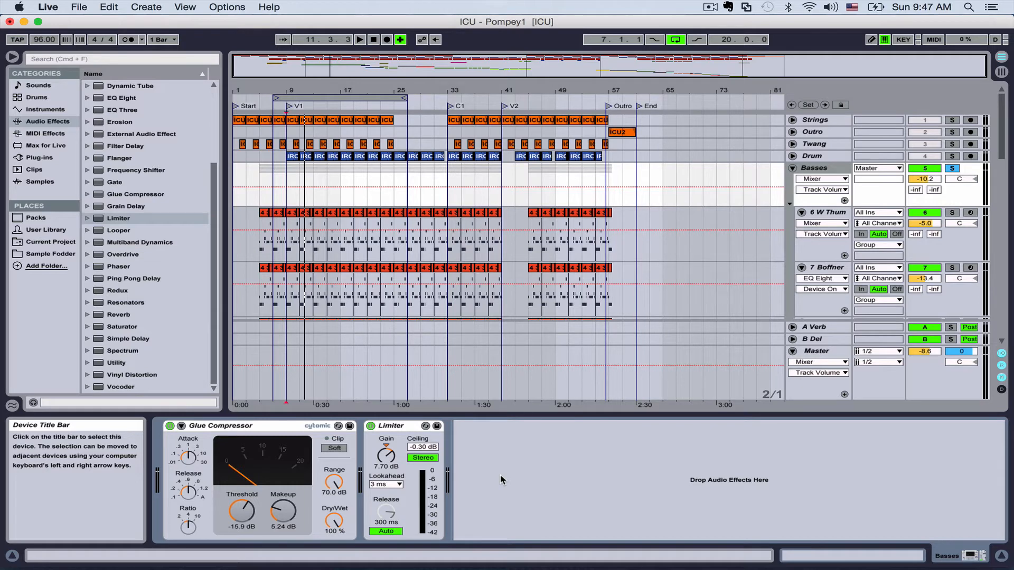
scroll(125, 137, up, 5)
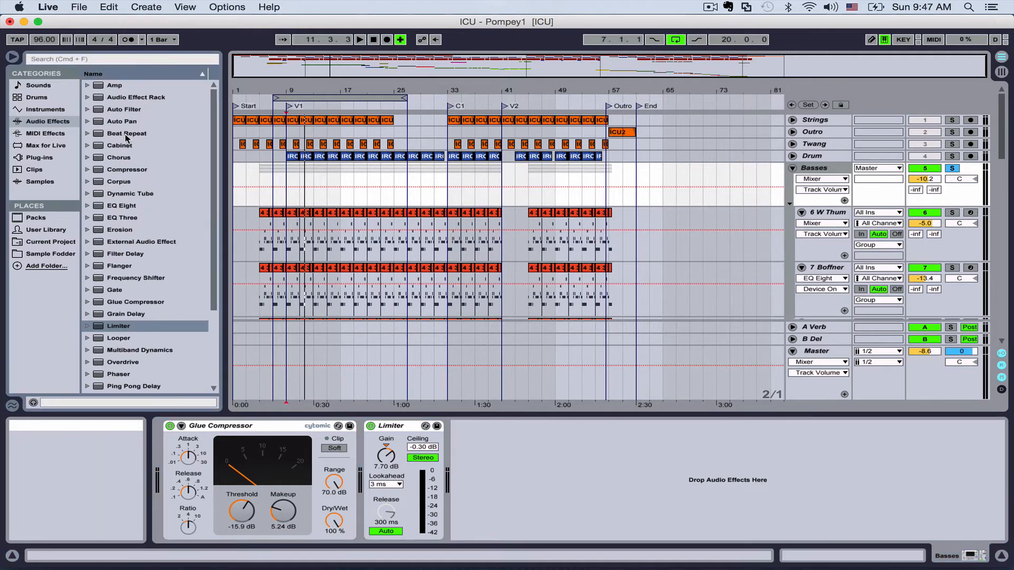
Look through the User Library's audio effect presets for the saved Audio Effect Rack presets
scroll(116, 189, down, 1)
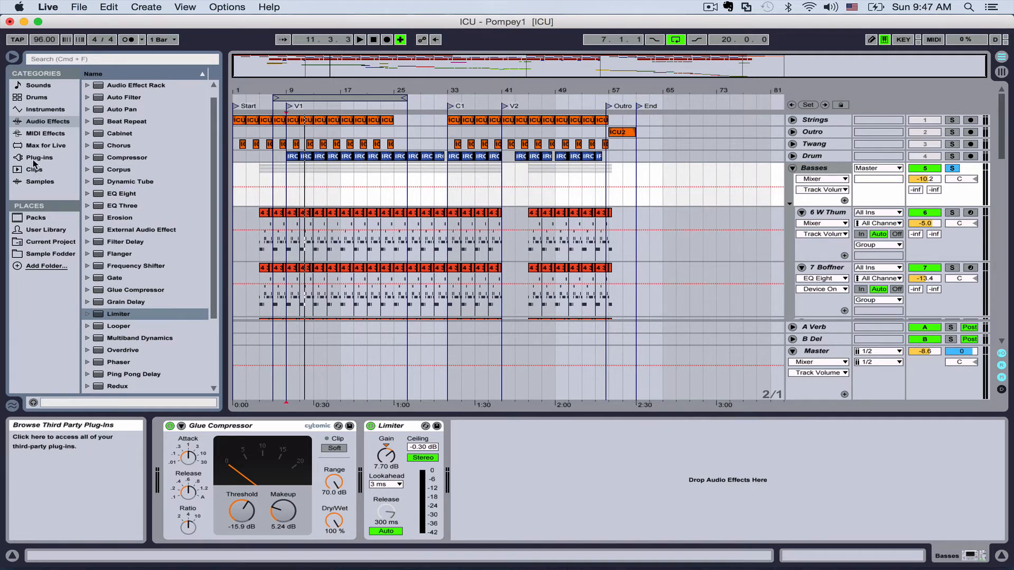
click(42, 229)
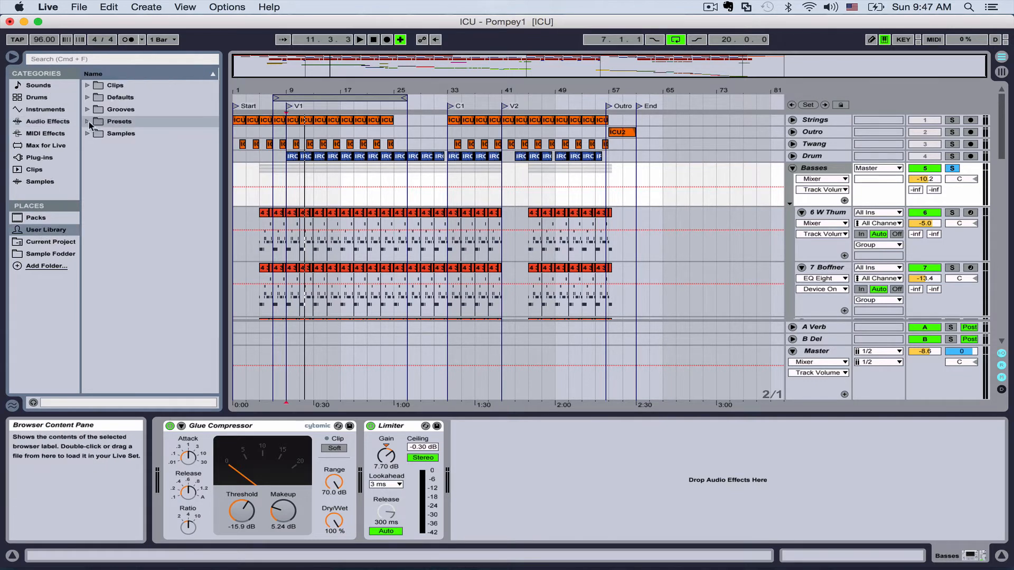
click(88, 123)
click(96, 133)
click(104, 157)
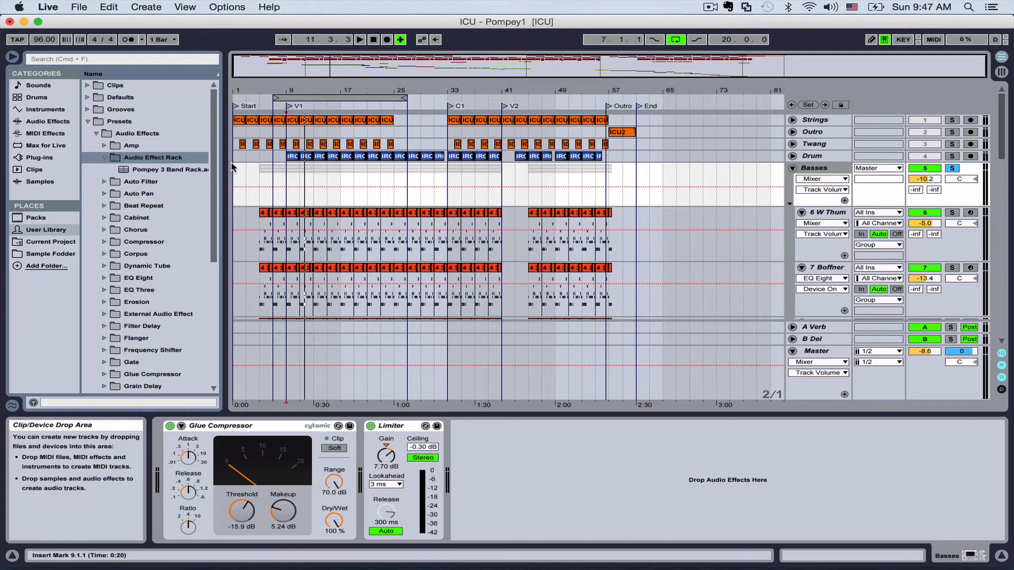
Add a default EQ Eight before the Glue Compressor on the Basses group and turn off its bands 3 and 4
click(39, 122)
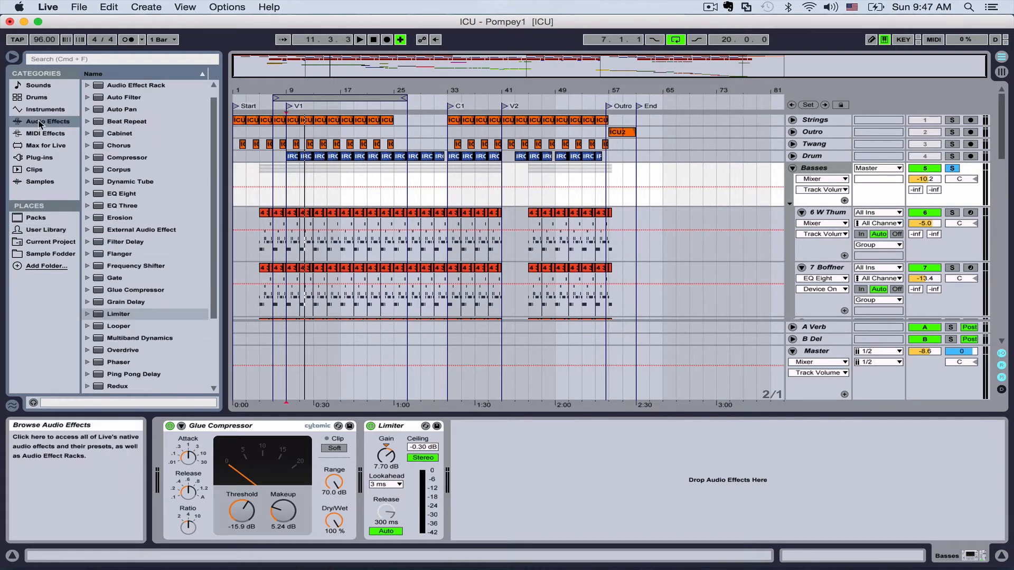
scroll(176, 155, up, 1)
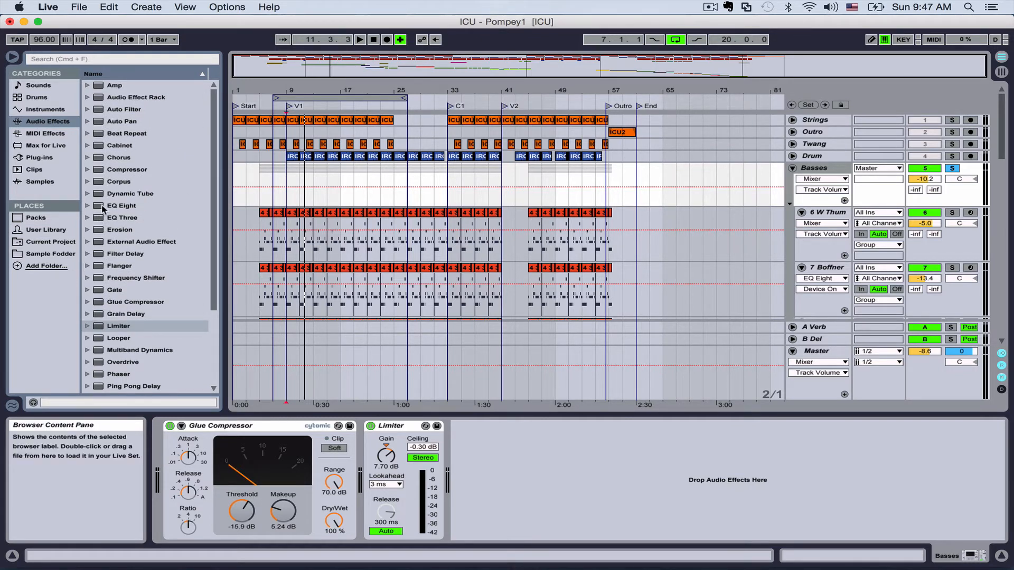
drag(109, 210, 547, 436)
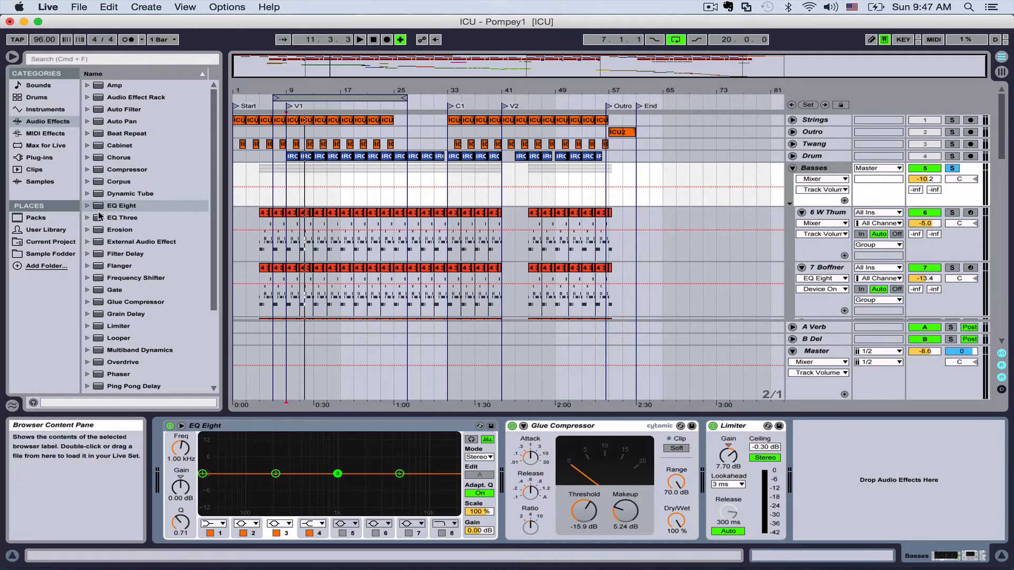
click(276, 533)
click(309, 533)
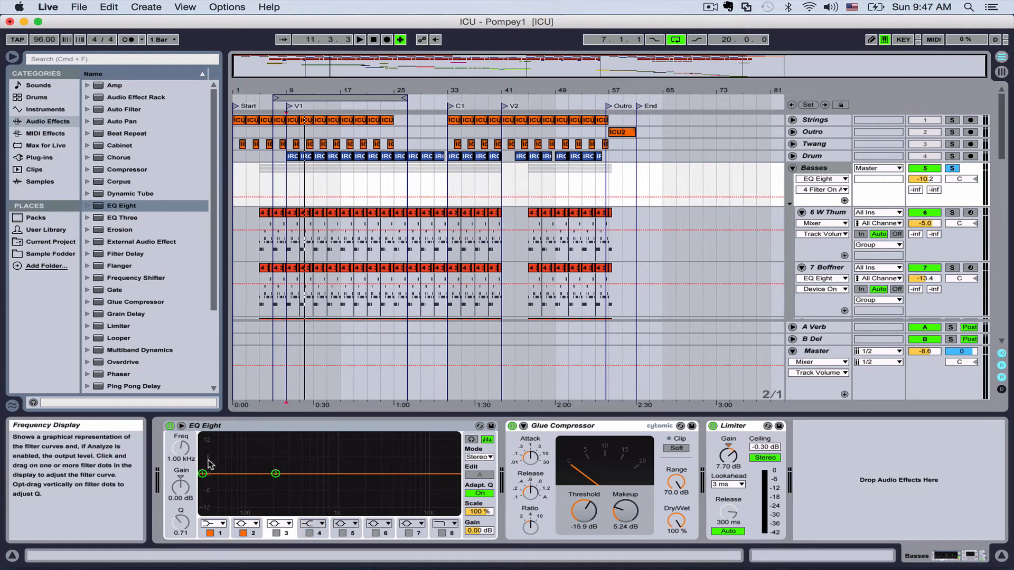
Change EQ Eight's band 1 to a steep high cut in the low range and move band 2 up to 590 Hz
drag(275, 474, 271, 473)
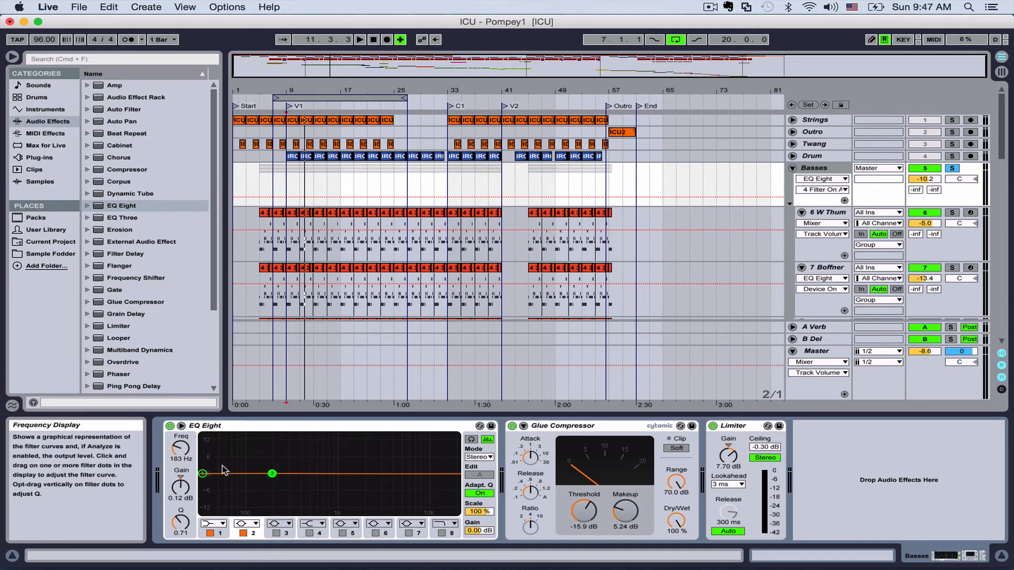
click(203, 474)
click(218, 523)
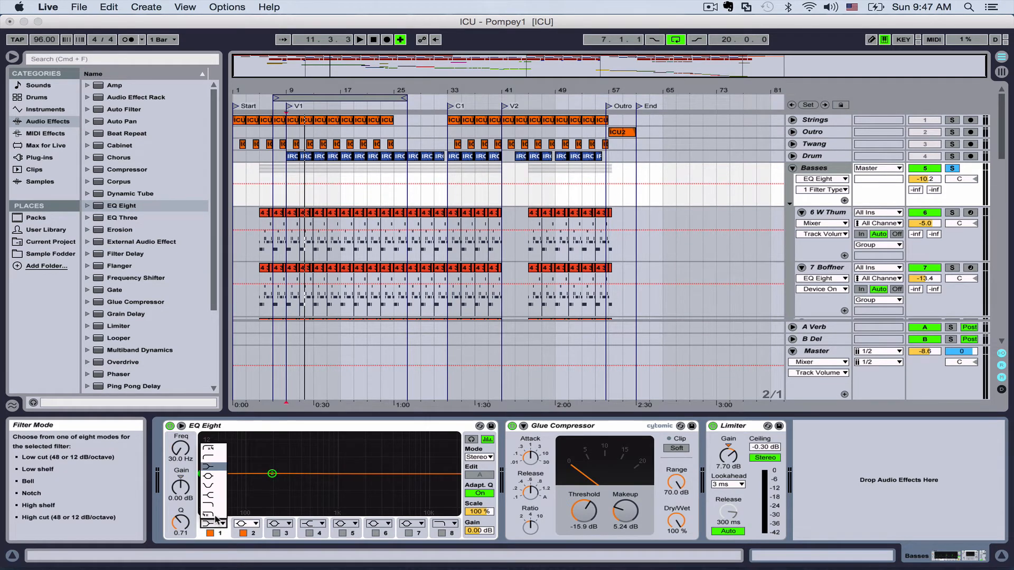
click(214, 425)
drag(204, 482, 314, 474)
click(254, 484)
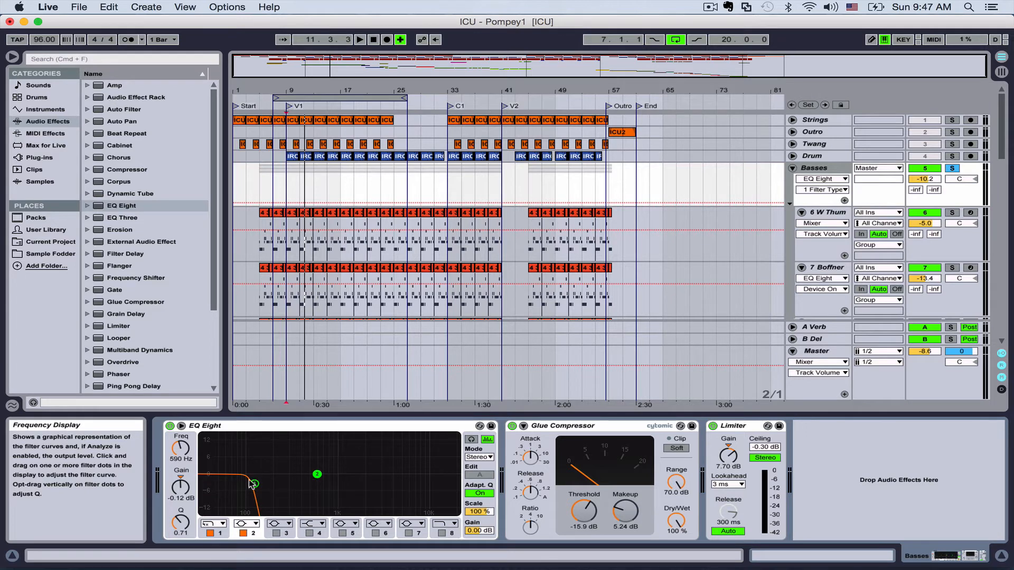
Try band 2 as a high cut at 360 Hz, and turn that band off
click(248, 523)
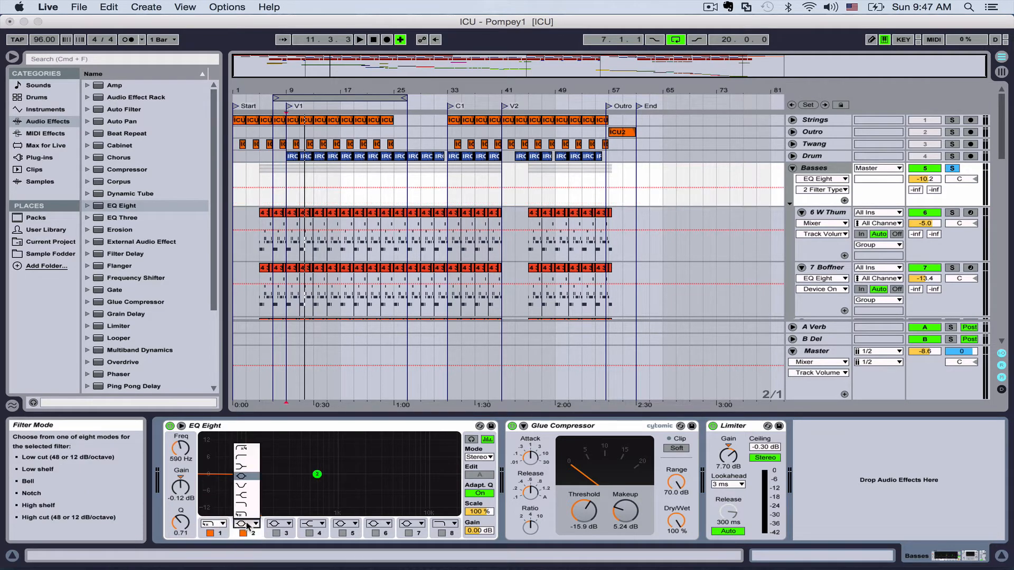
click(246, 476)
drag(320, 483, 298, 481)
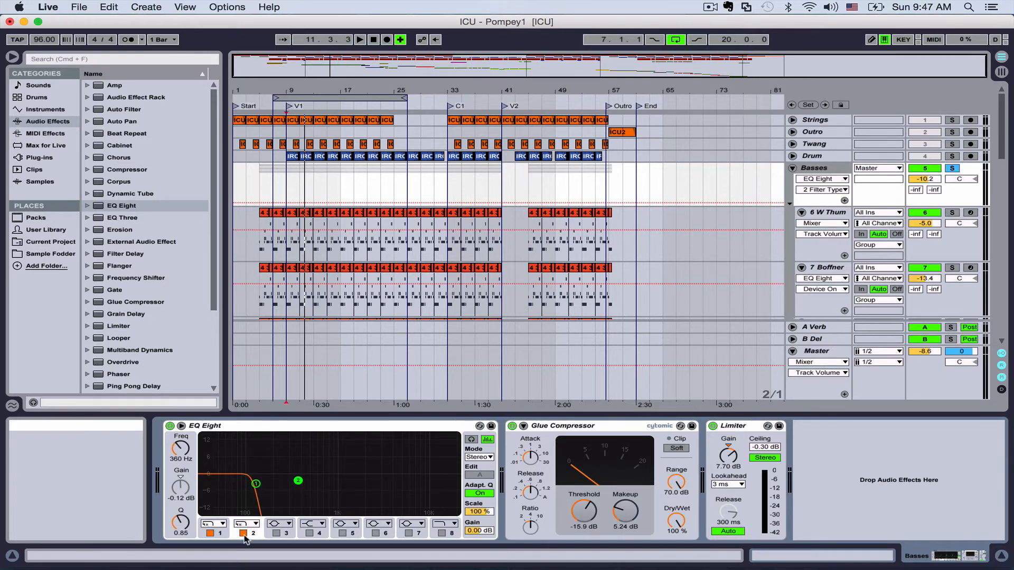
click(243, 533)
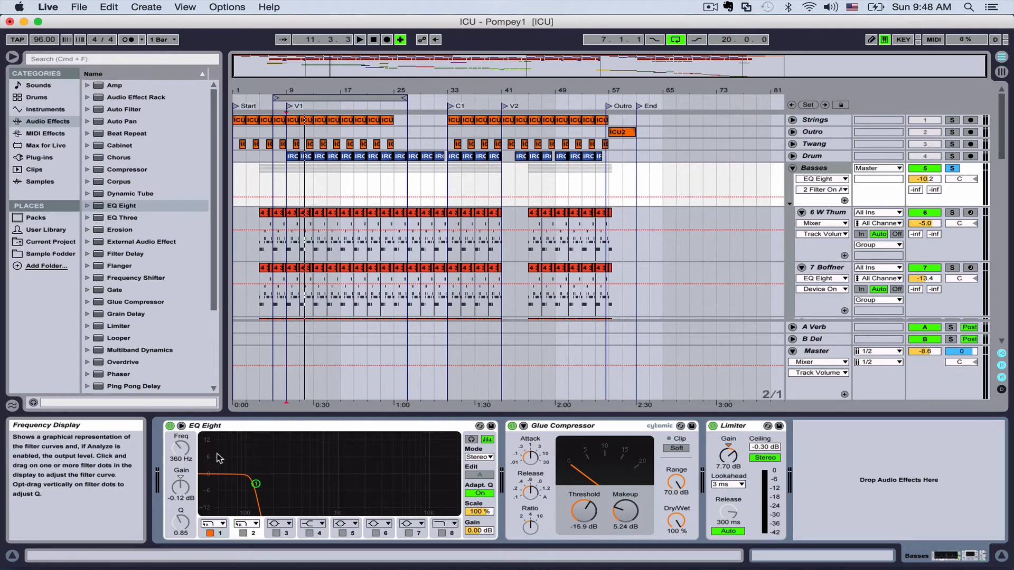
Set the band 1 high cut frequency to 139 Hz and audition the filtered basses from V1
drag(257, 483, 253, 483)
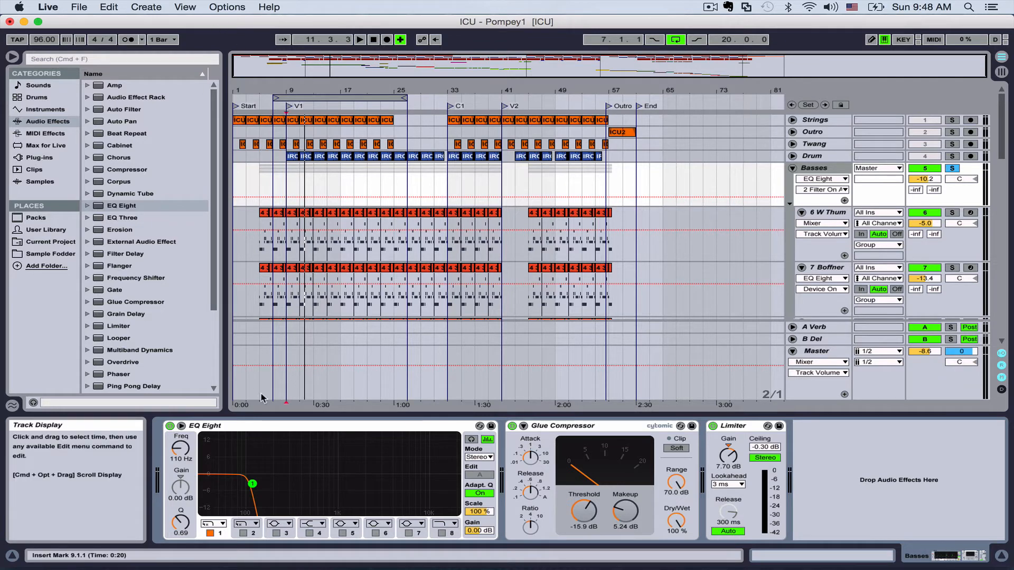
drag(252, 487, 261, 483)
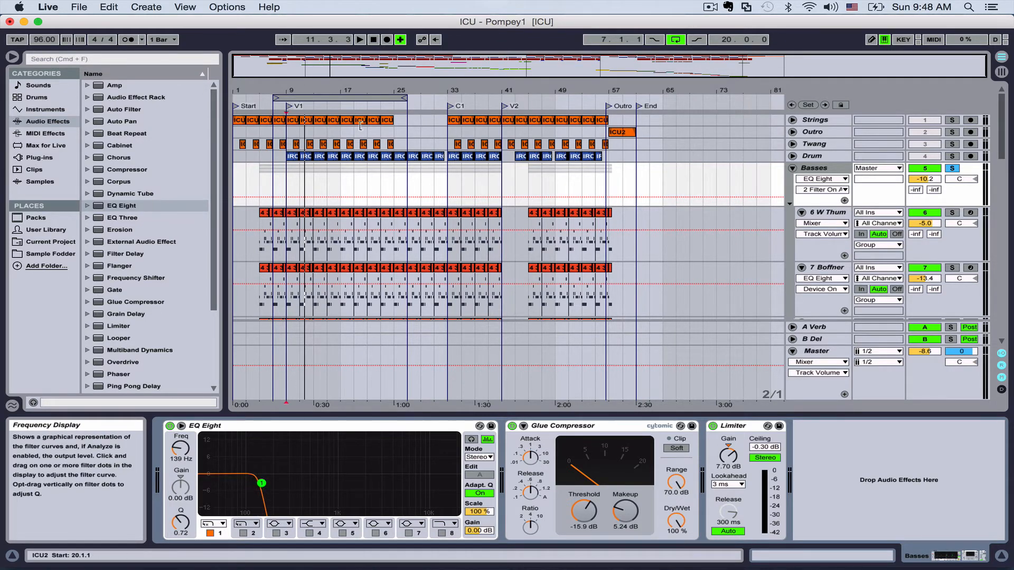
double_click(288, 106)
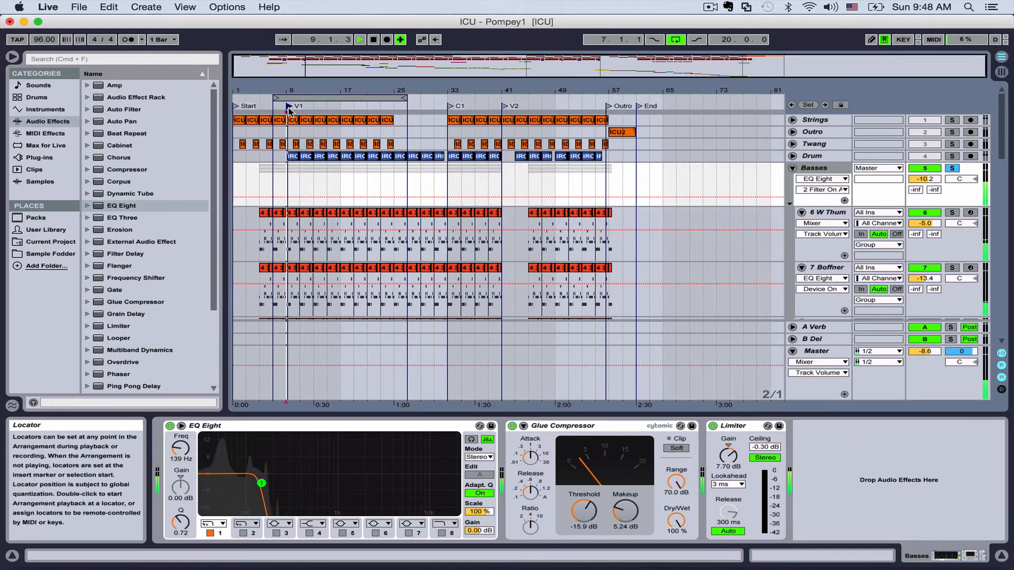
key(space)
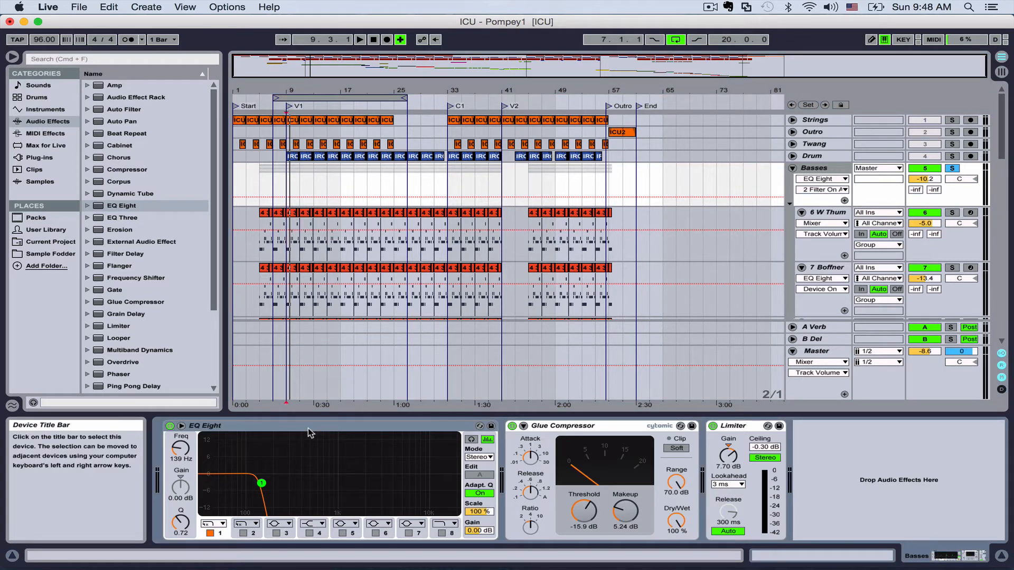
Group the EQ Eight into an Audio Effect Rack, show its chain list, and rename the chain Sub
key(super+g)
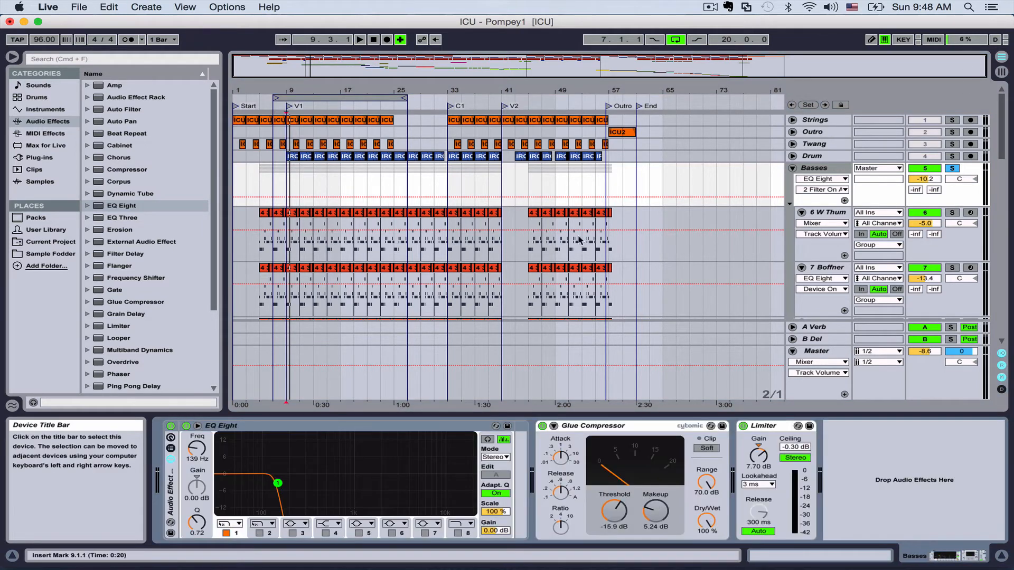
double_click(171, 495)
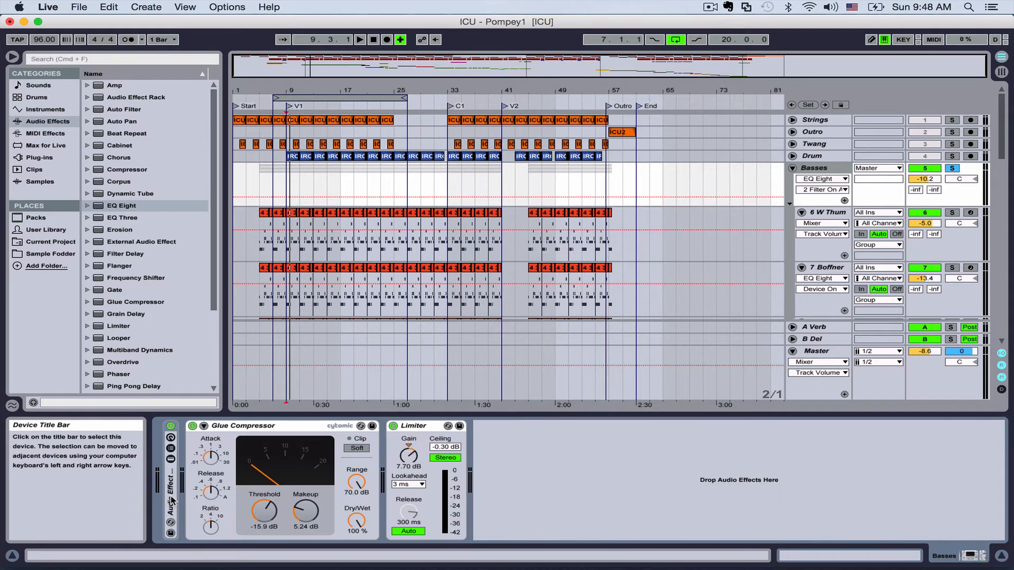
double_click(171, 495)
click(171, 457)
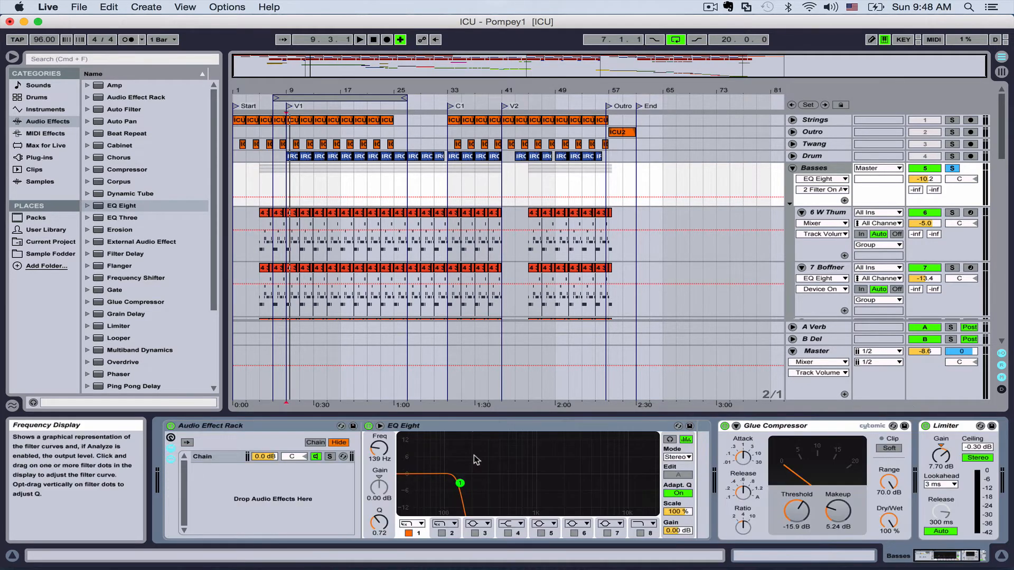
right_click(209, 455)
click(252, 362)
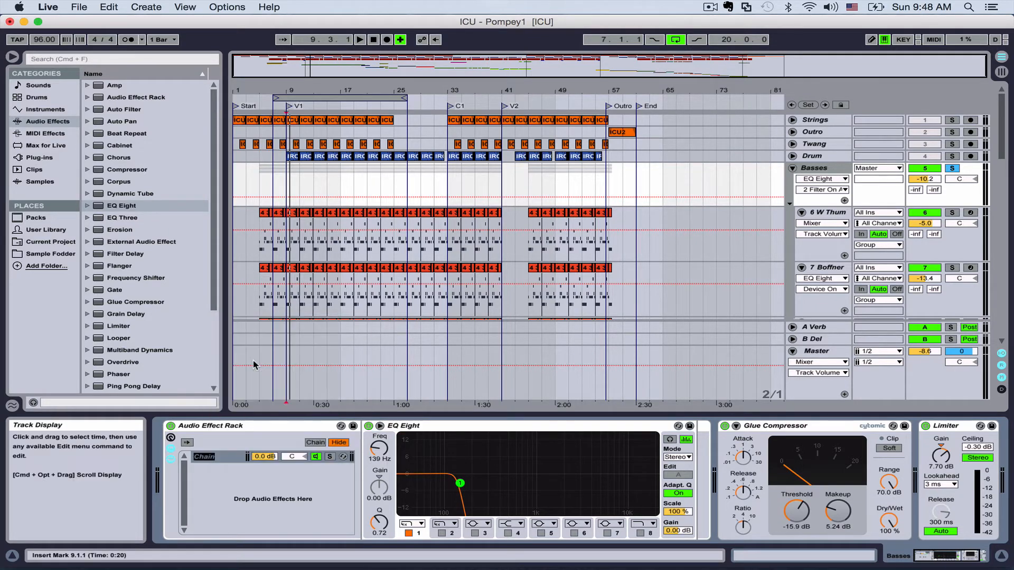
text(Sub)
key(Return)
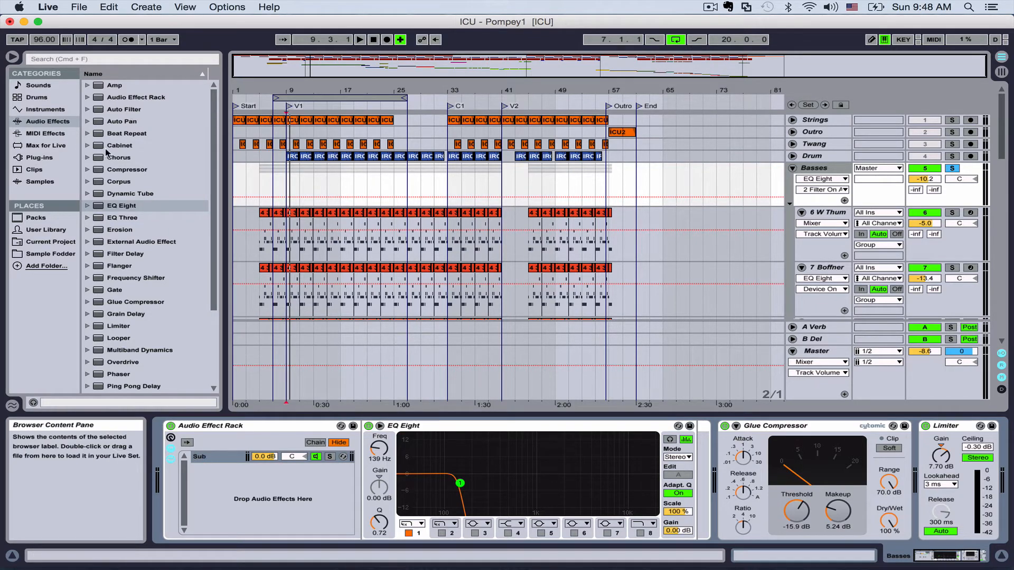
Add a default EQ Eight to the rack as a second chain and name that chain Low
drag(120, 208, 227, 494)
right_click(210, 473)
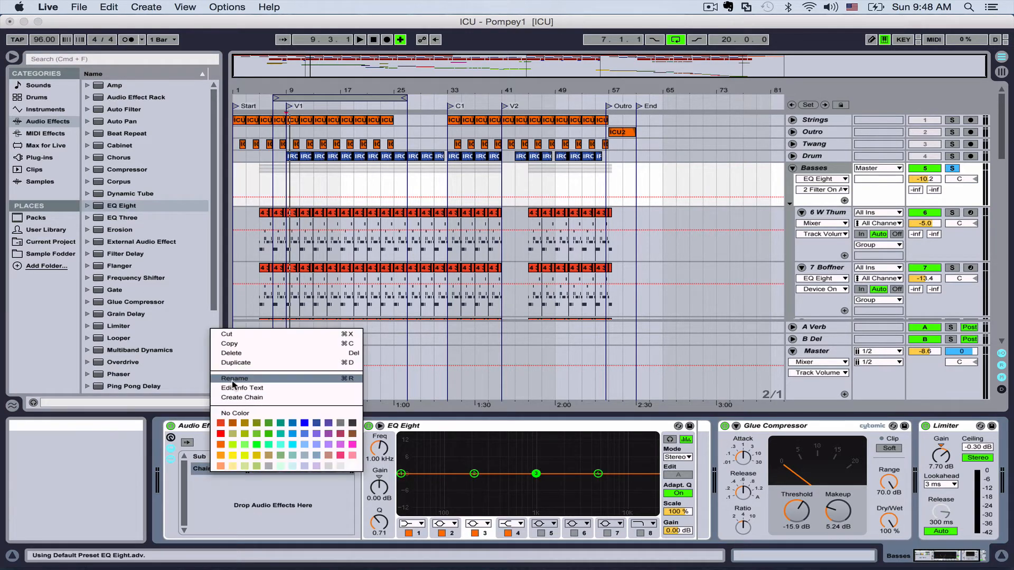
click(233, 379)
text(Low)
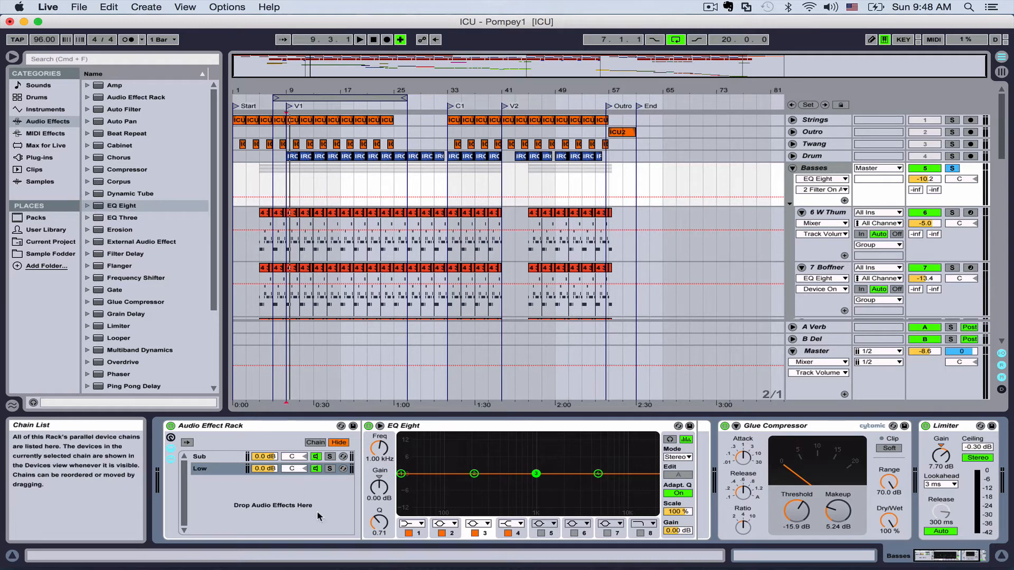
Create a third, empty chain in the Audio Effect Rack and name it Mid
right_click(257, 502)
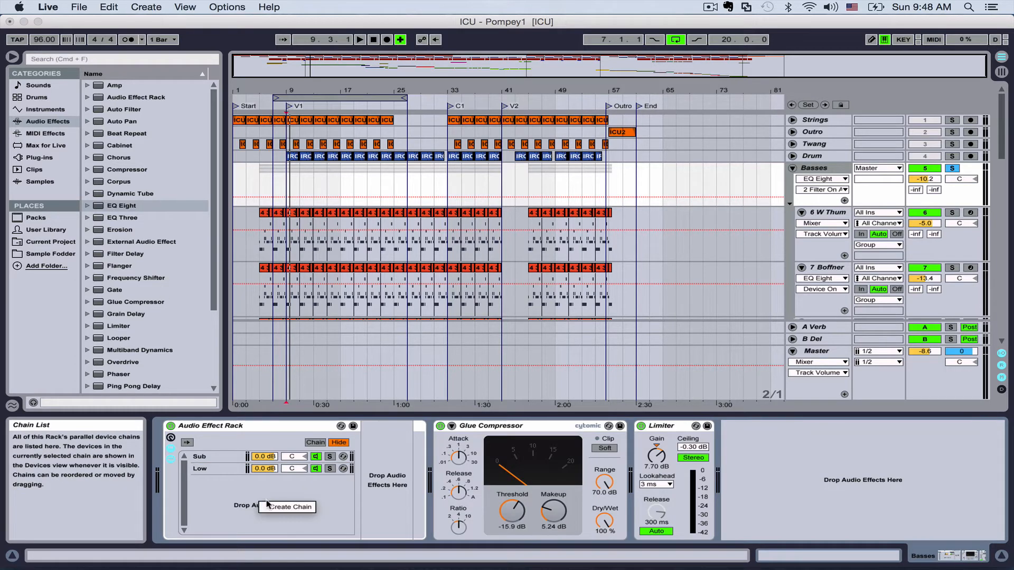
click(271, 504)
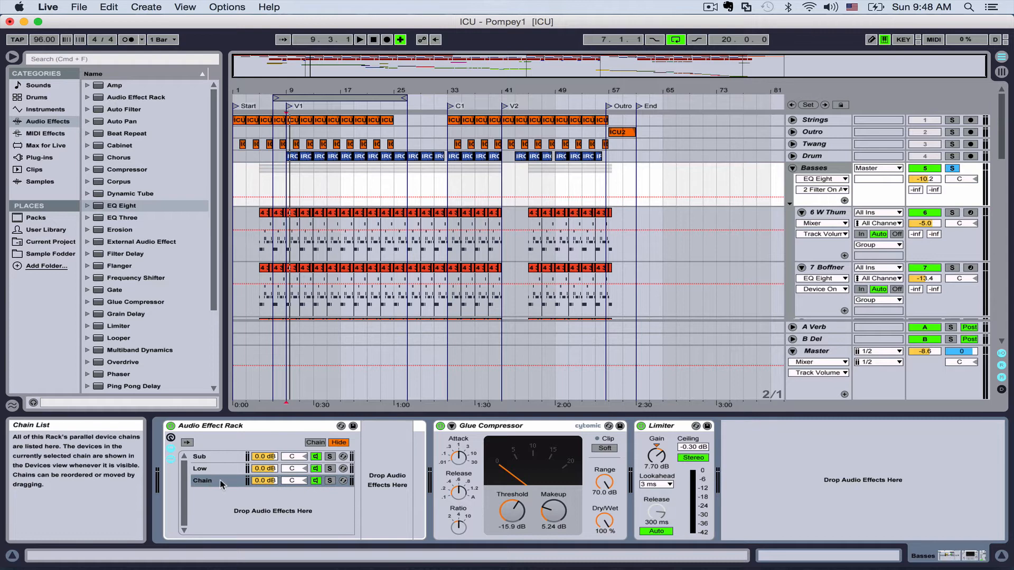
right_click(221, 483)
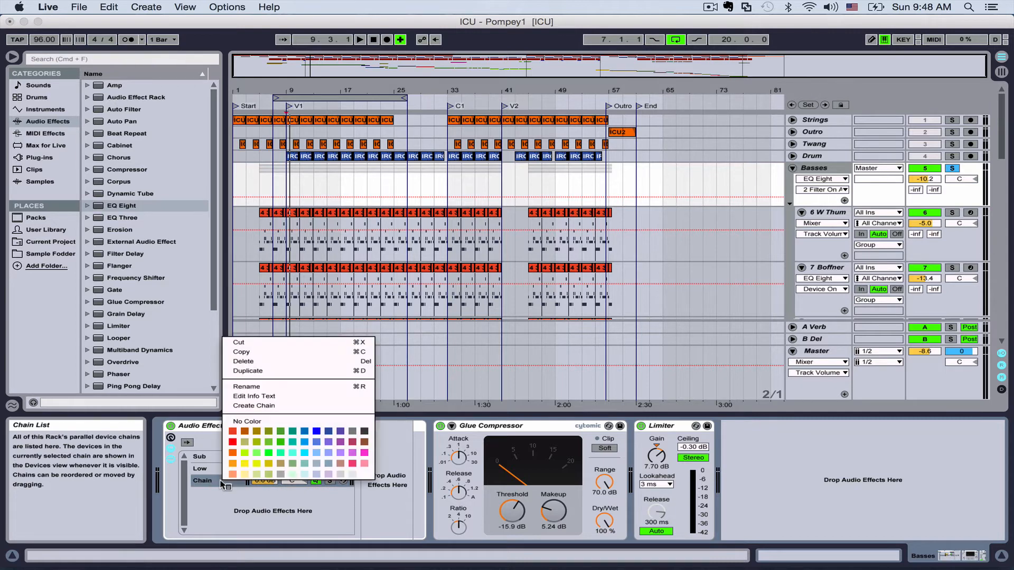
click(280, 388)
text(Mid)
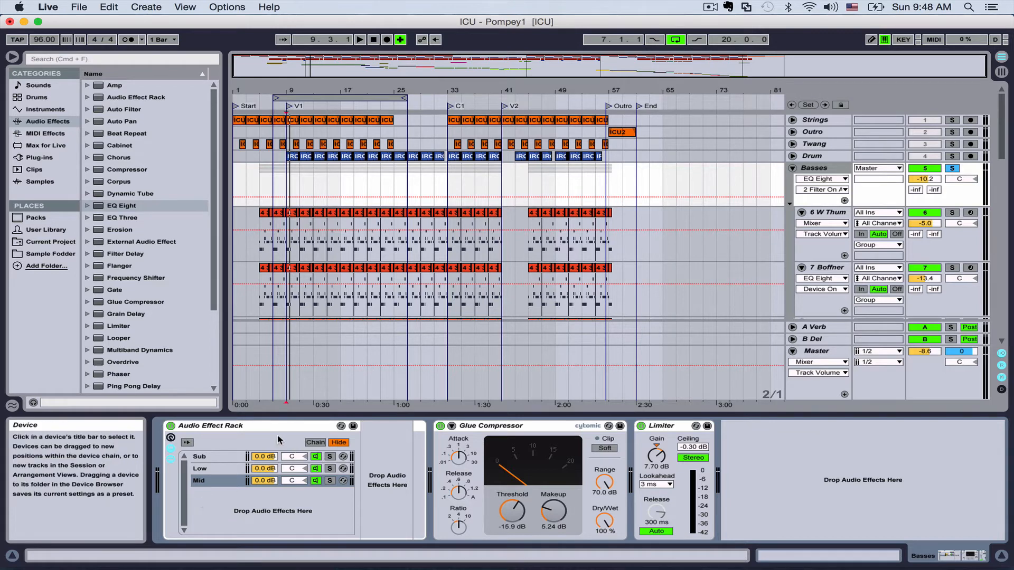
Lower the band 1 high cut frequency of the Sub chain's EQ Eight to 130 Hz
click(203, 468)
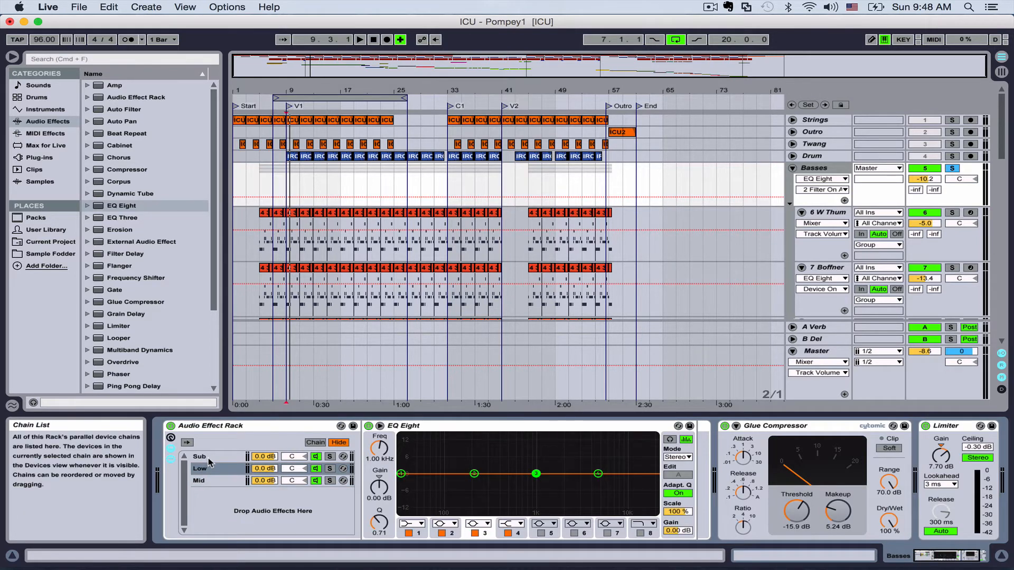
click(213, 457)
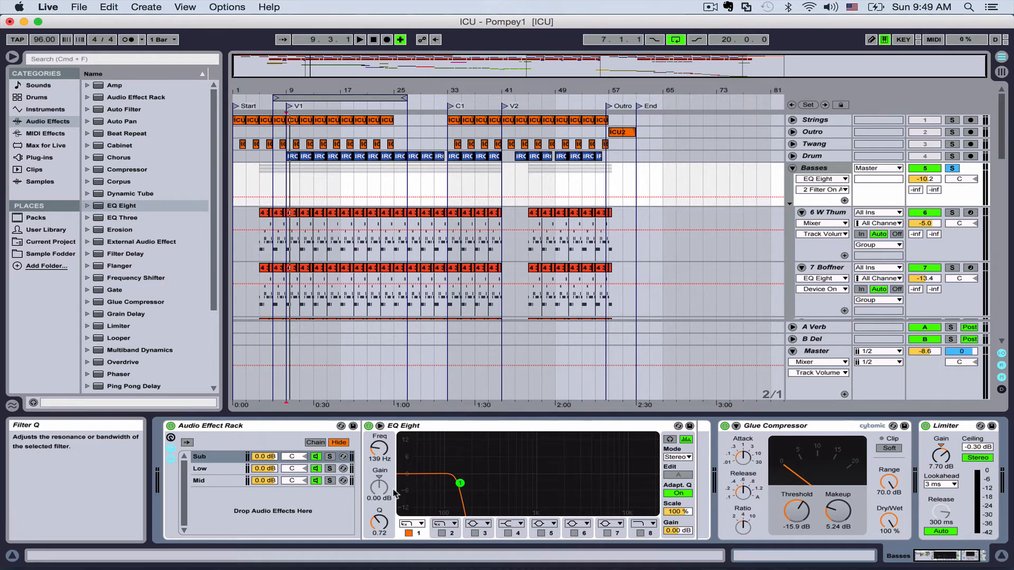
drag(379, 448, 379, 426)
On the Low chain's EQ Eight, change band 1 to a steep low cut and set its frequency to 117 Hz
click(225, 473)
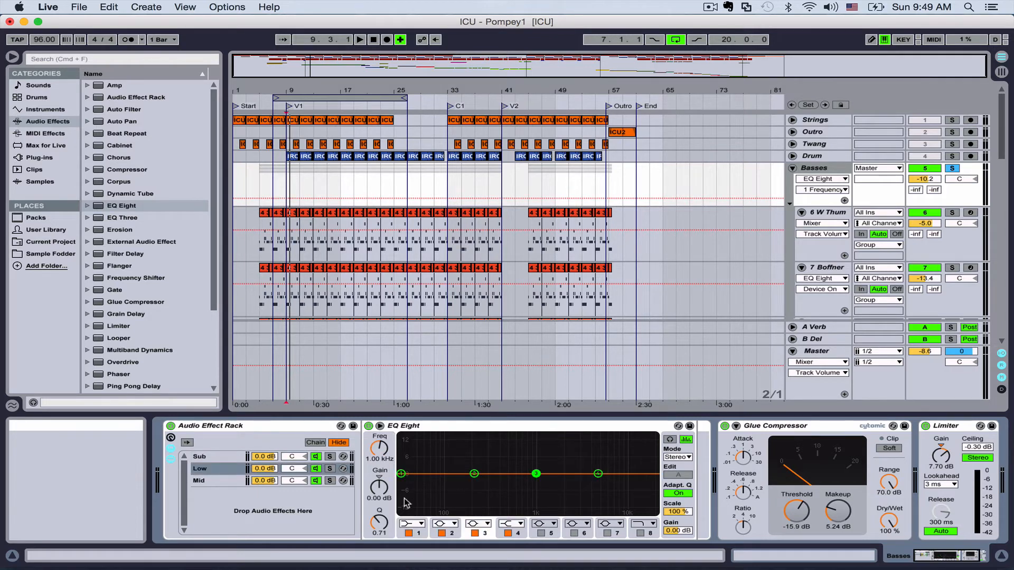
click(420, 524)
click(407, 448)
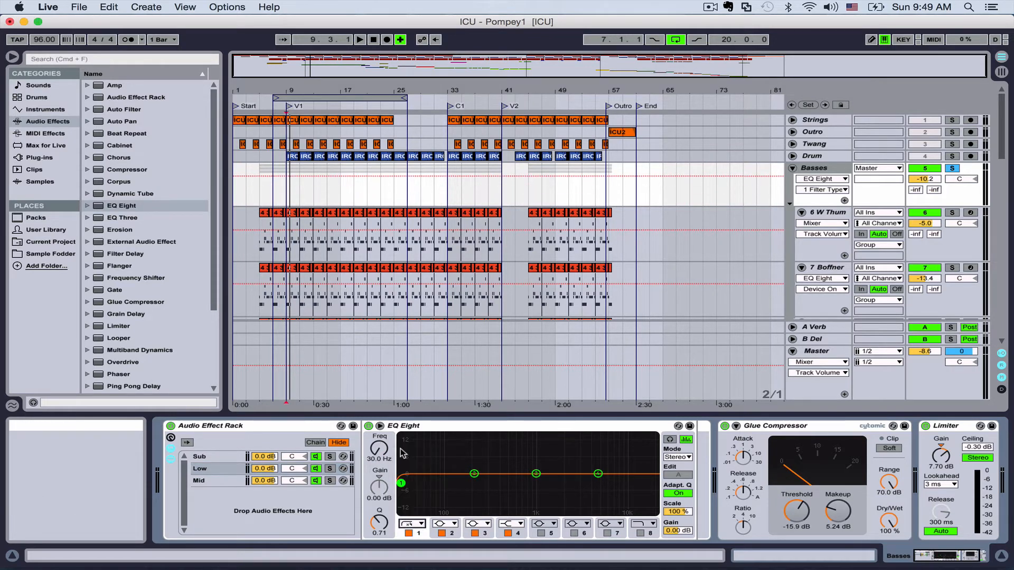
drag(377, 451, 377, 439)
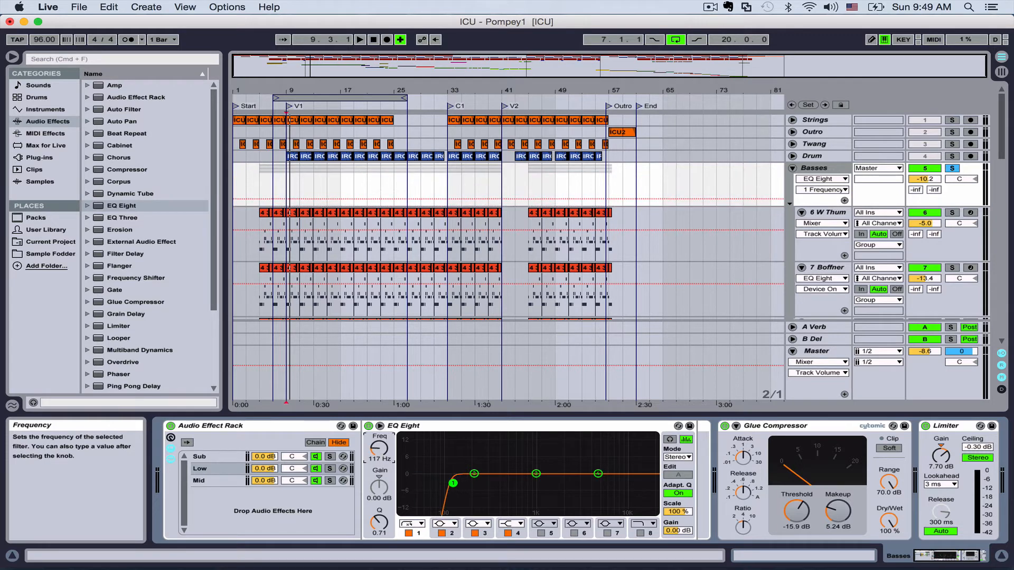
Map the band 1 frequency of the Sub chain's EQ Eight to Macro 1 and rename that macro SubLow Cross
click(201, 457)
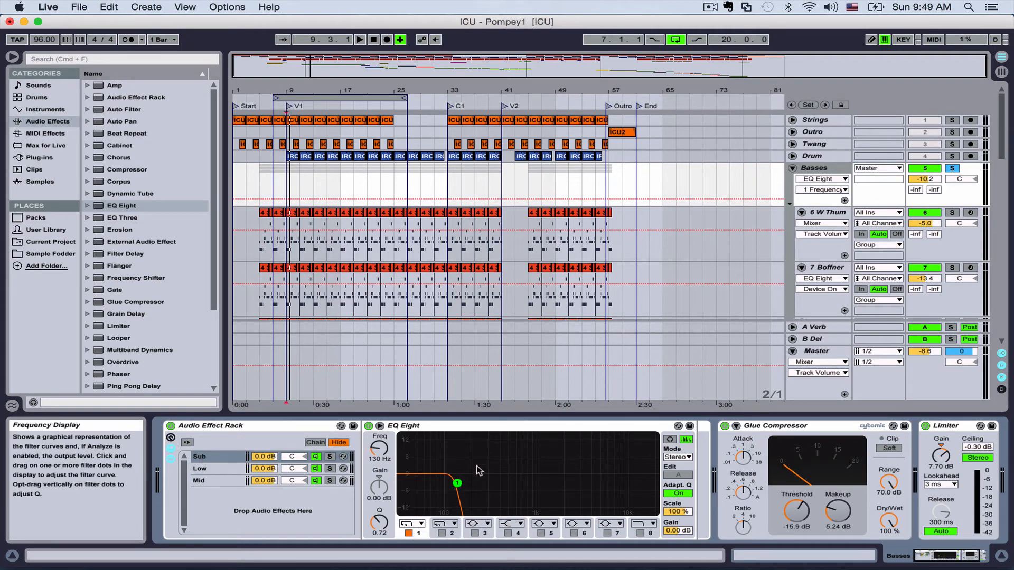
right_click(380, 449)
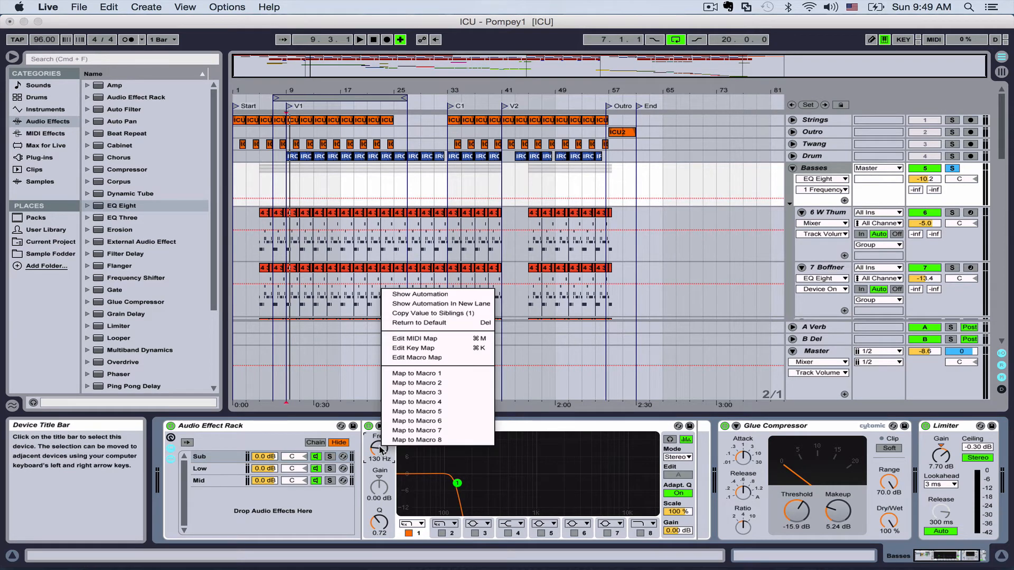
click(417, 373)
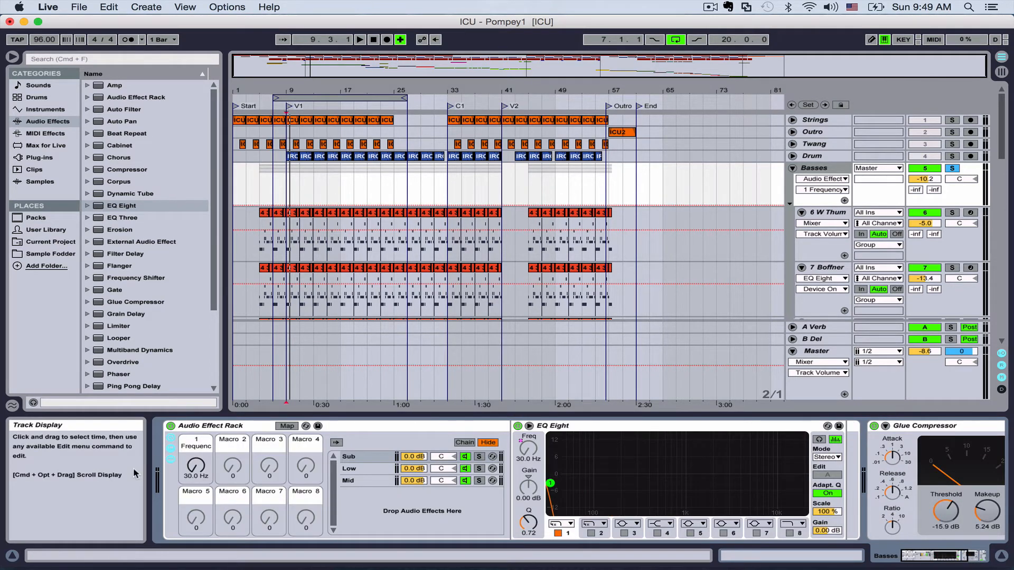
right_click(198, 444)
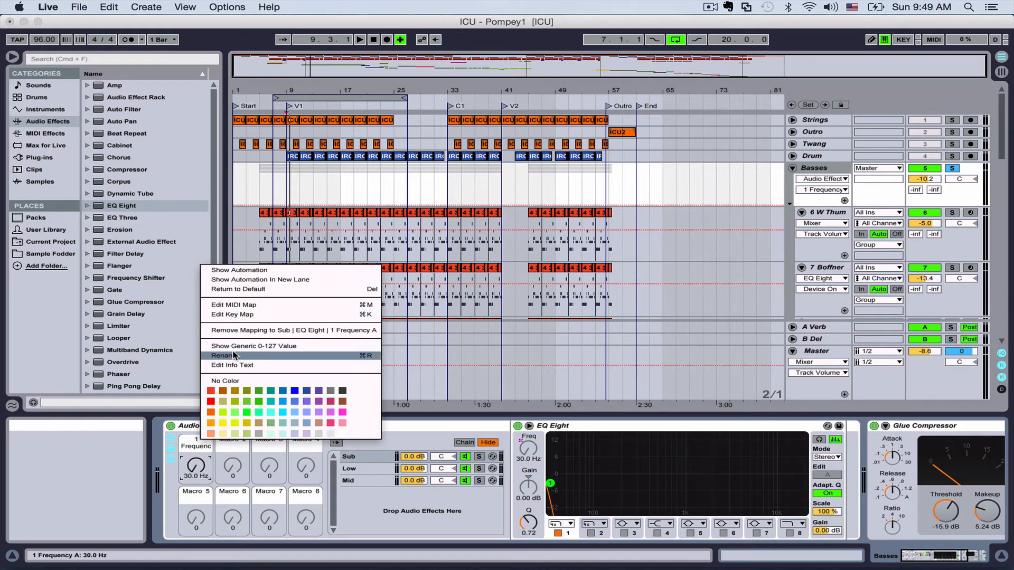
click(235, 356)
text(SubLow Cross)
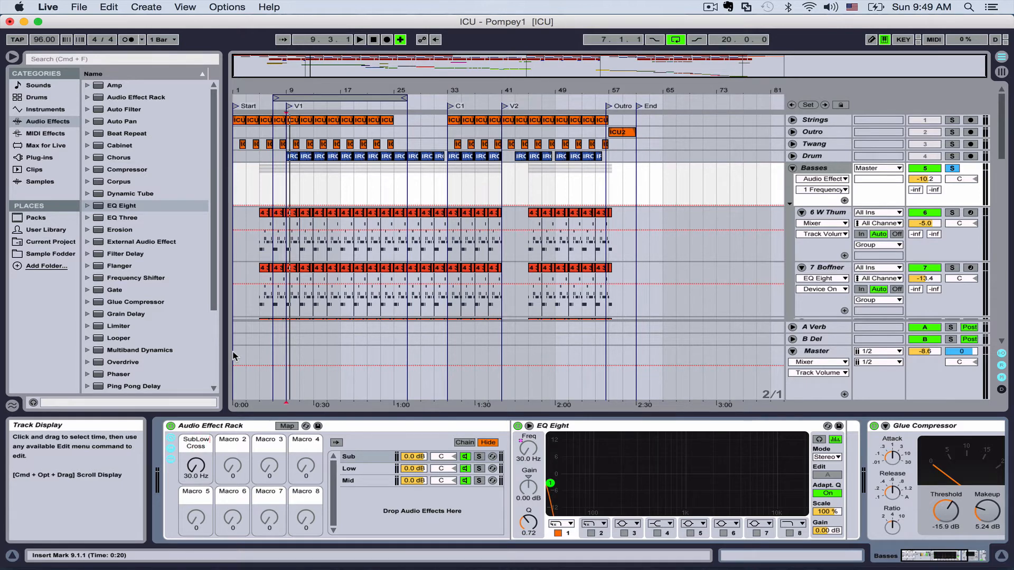
Set the SubLow Cross macro to 128 Hz and map the Low chain's EQ Eight band 1 frequency to it as well
click(196, 467)
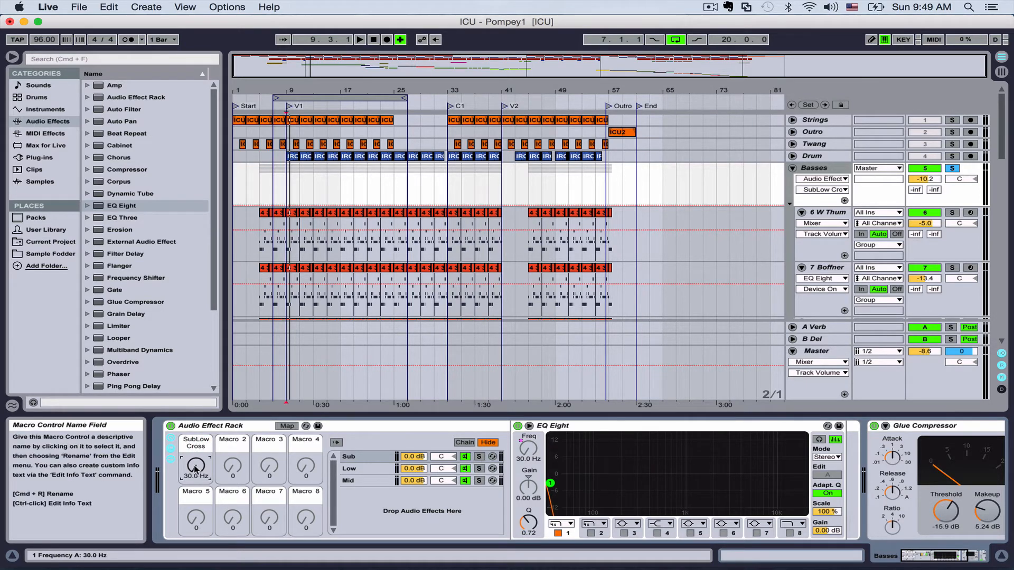
drag(196, 469, 195, 448)
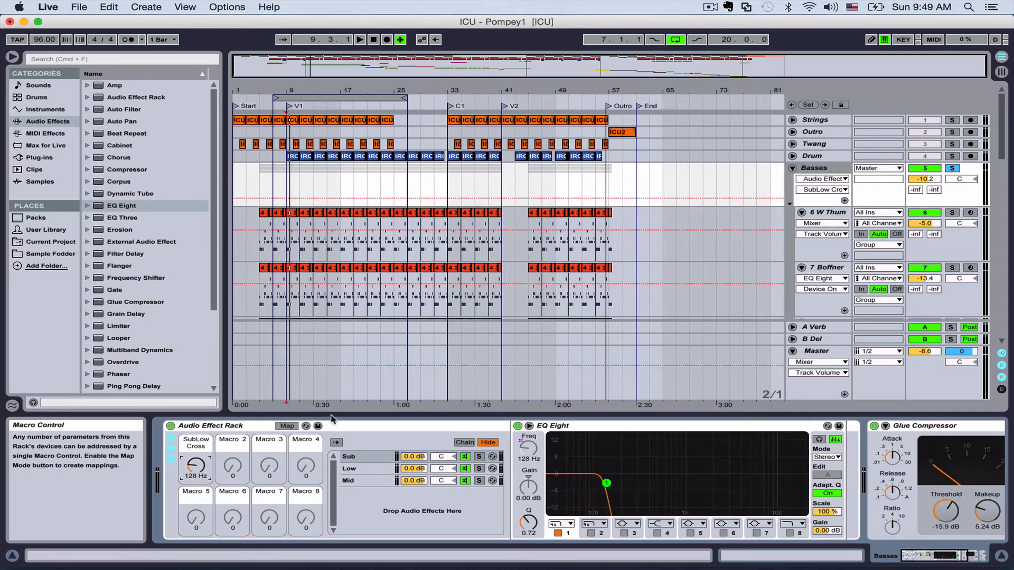
click(377, 468)
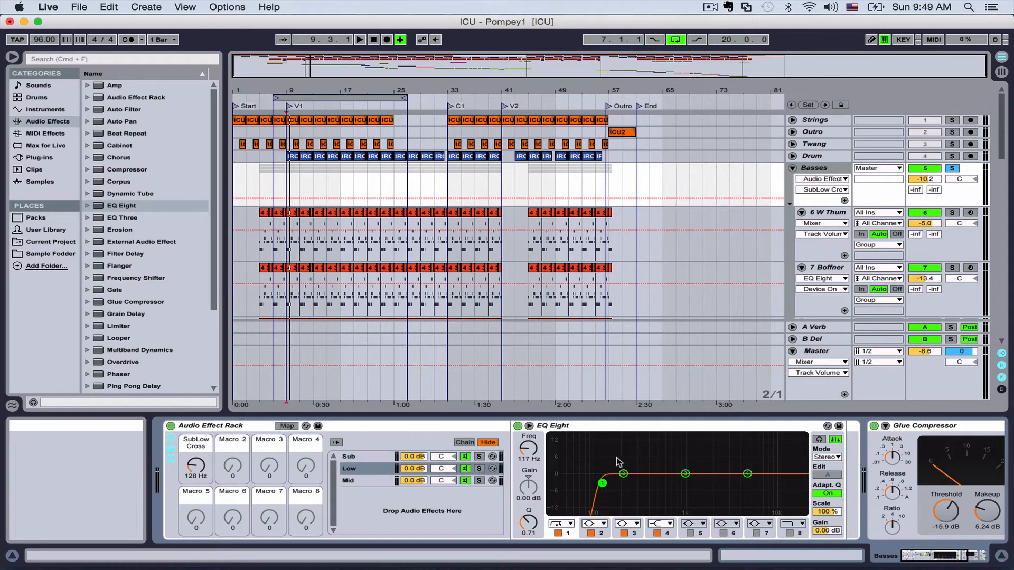
right_click(529, 448)
click(590, 378)
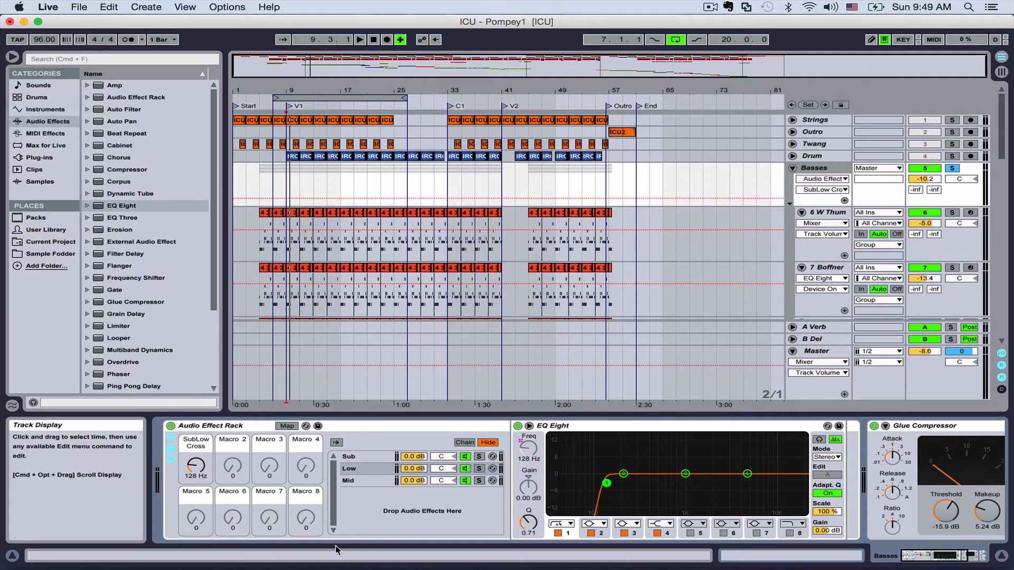
drag(191, 473, 191, 473)
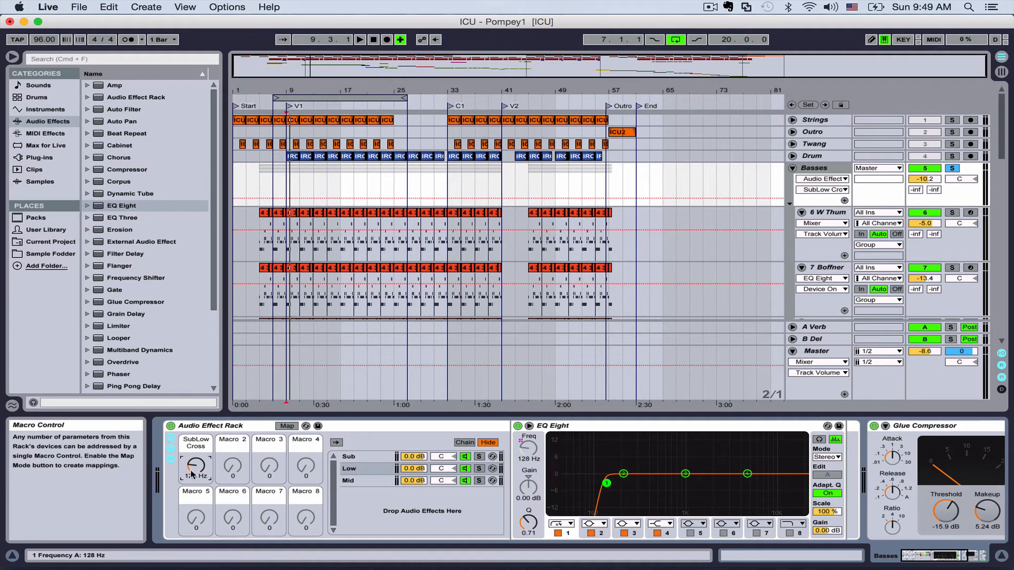
Make band 2 of the Low chain's EQ Eight a steep high cut at 623 Hz and map its frequency to Macro 2
drag(620, 478, 667, 478)
click(594, 523)
click(590, 515)
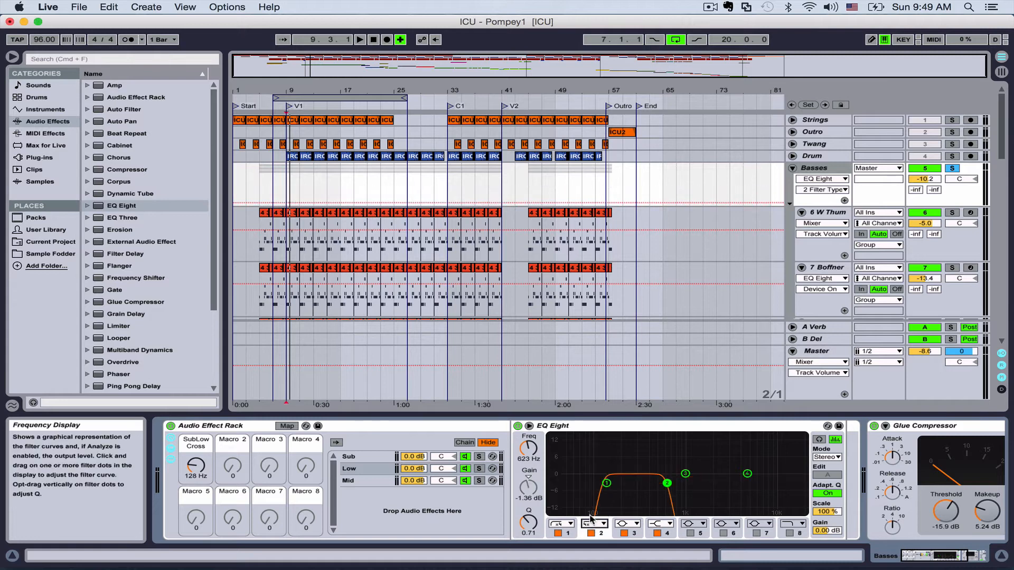
right_click(527, 449)
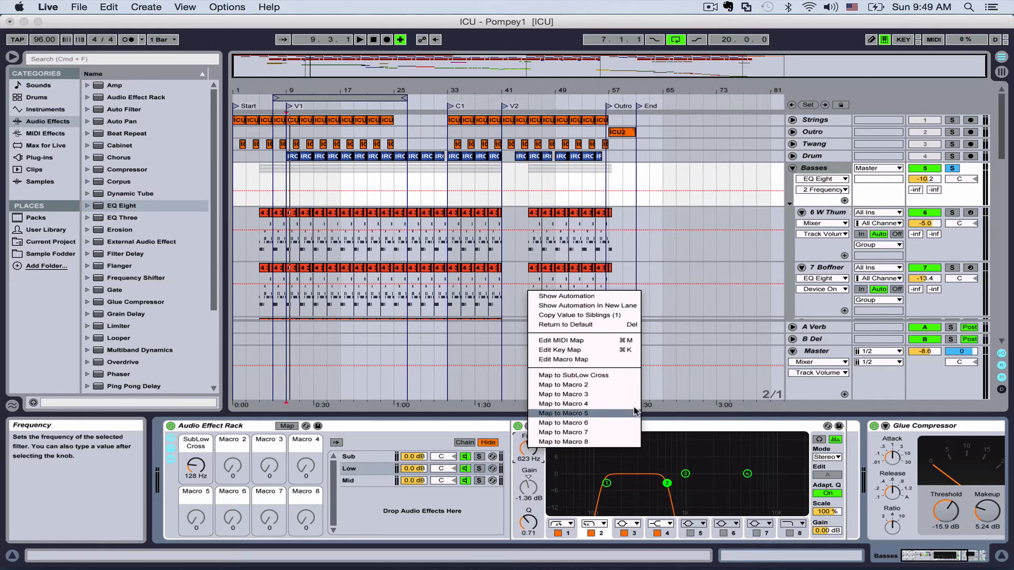
click(616, 387)
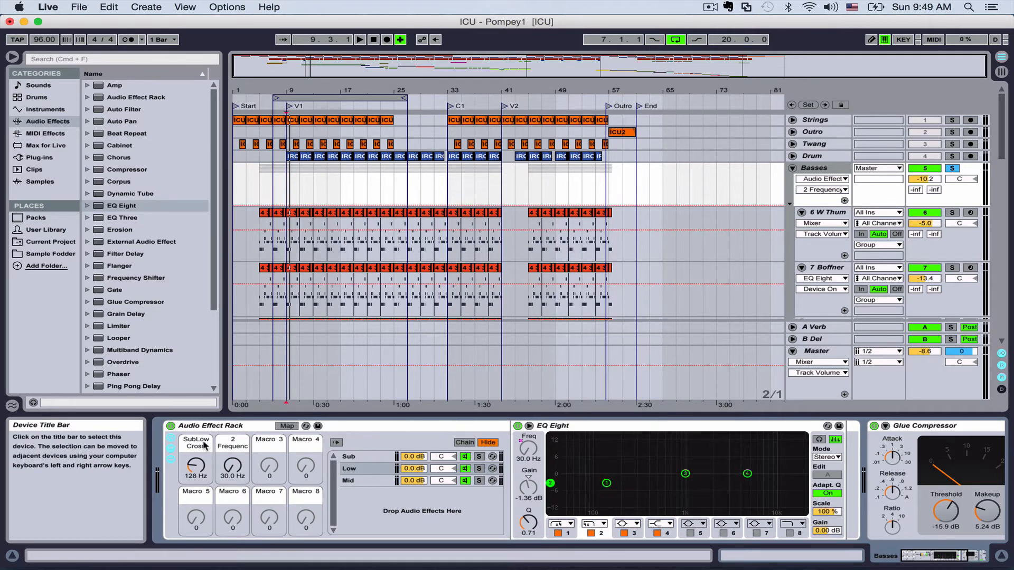
Set the second macro to 580 Hz and rename it LowMid Cross
drag(232, 466, 232, 449)
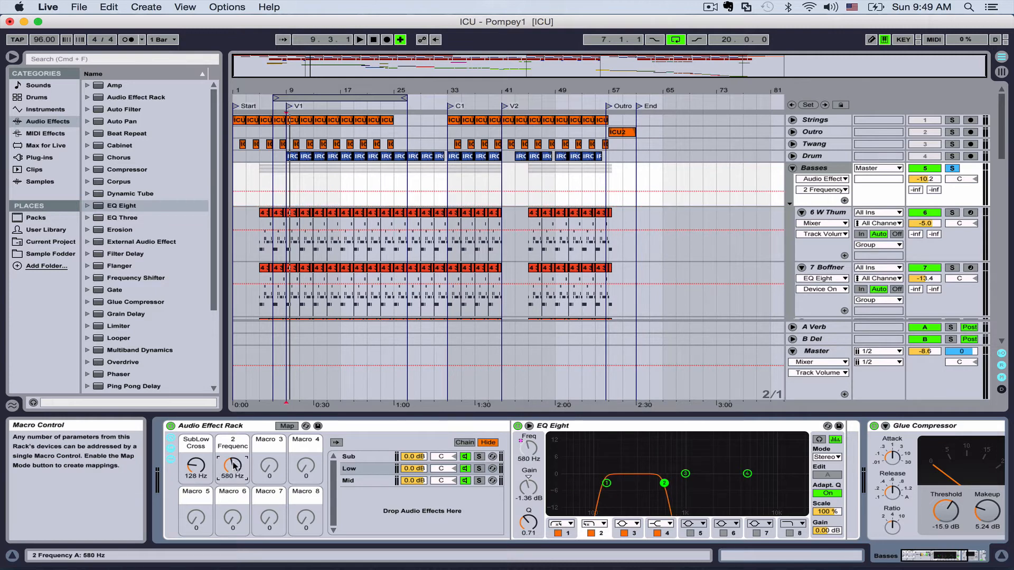
right_click(233, 448)
click(272, 358)
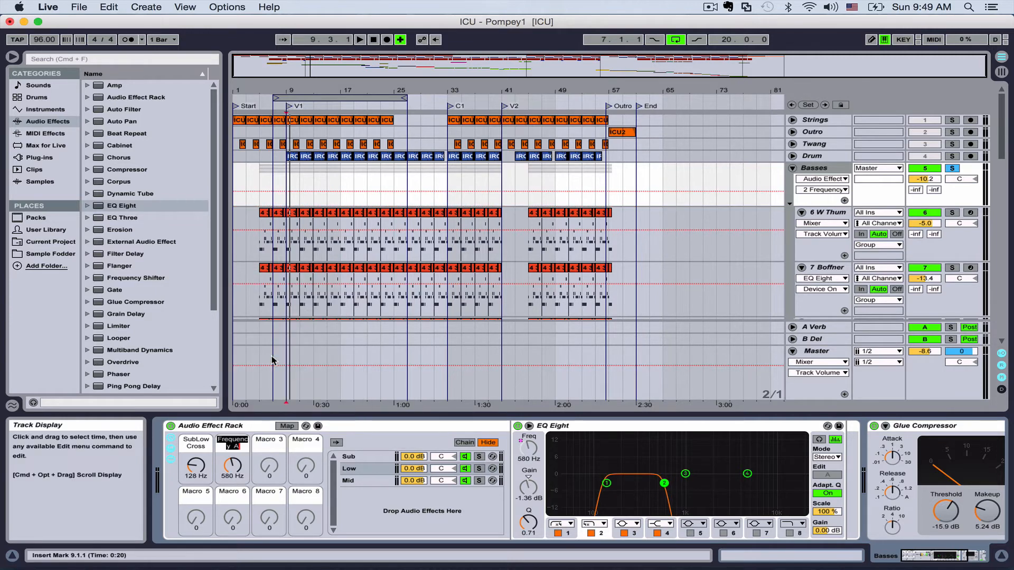
text(LowMid Cross)
key(Return)
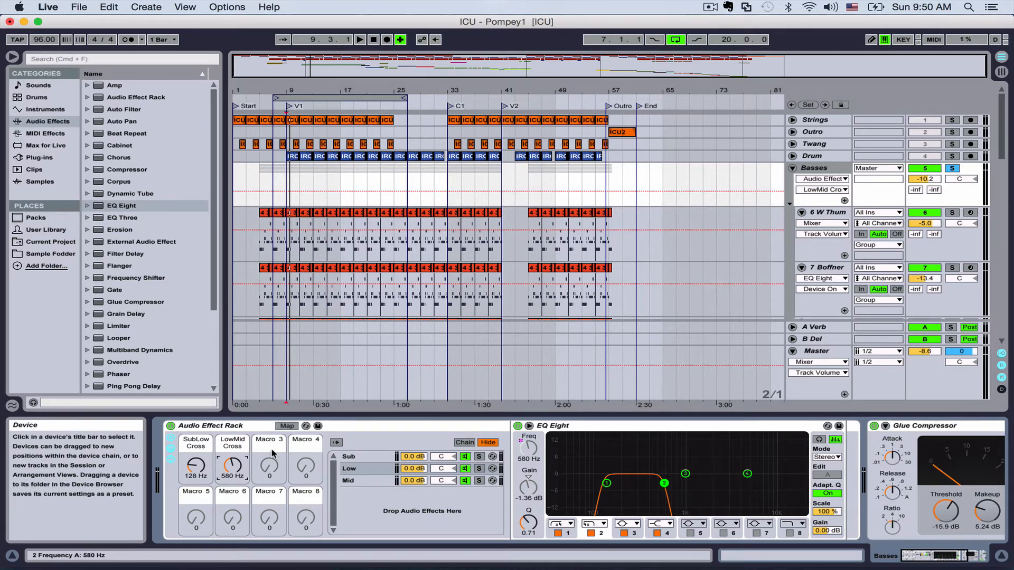
Rename the Audio Effect Rack to Bass Splitter
right_click(210, 427)
click(233, 467)
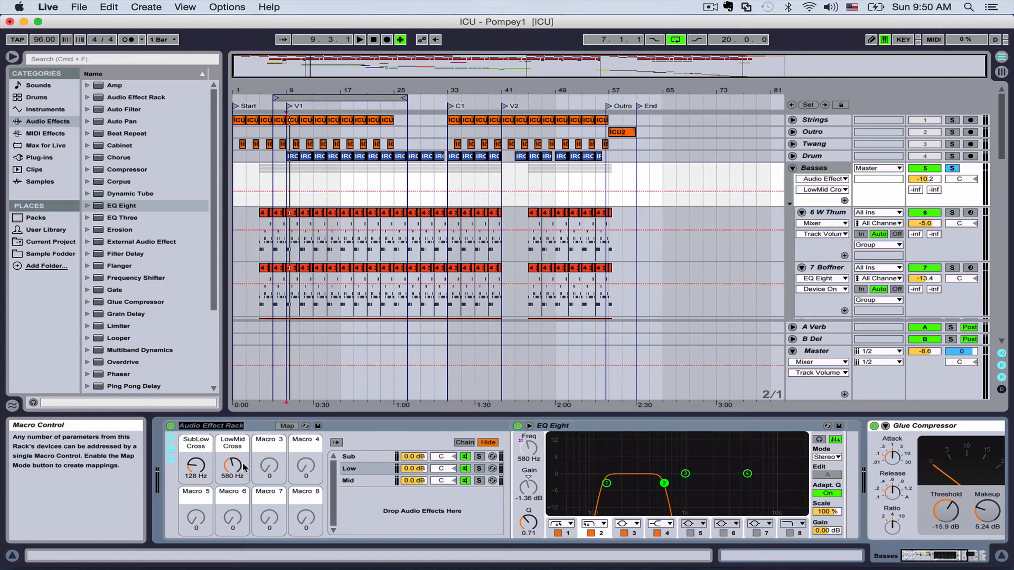
text(Splitter)
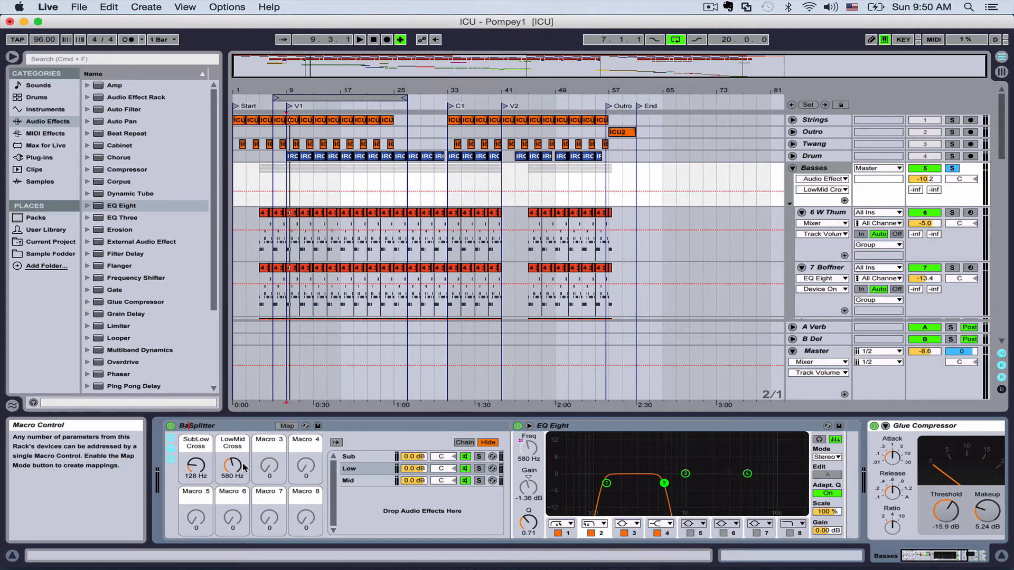
key(Return)
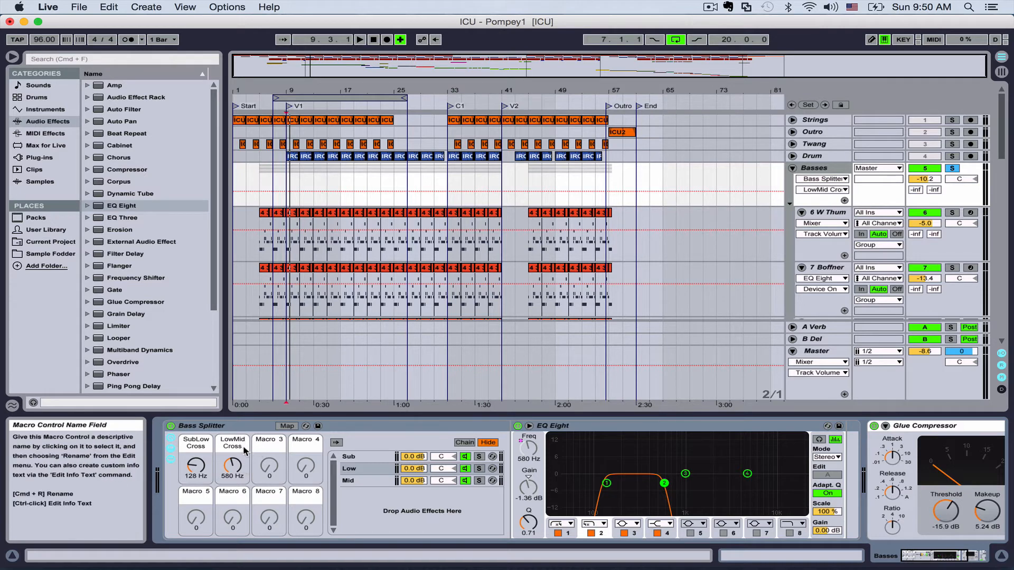
Try the LowMid Cross macro at 550 Hz and 713 Hz on the Low chain's high cut
drag(240, 468, 240, 473)
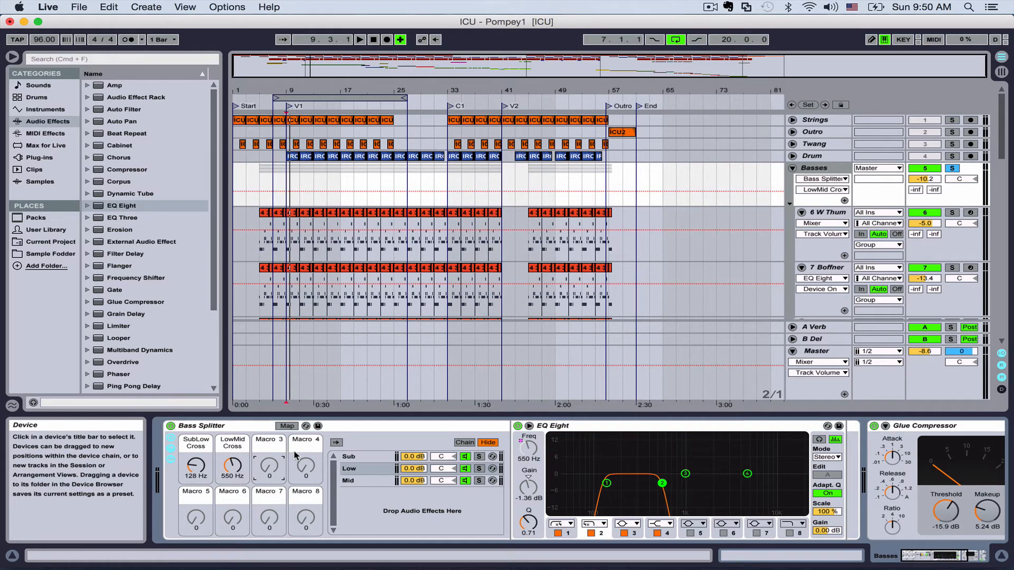
click(360, 481)
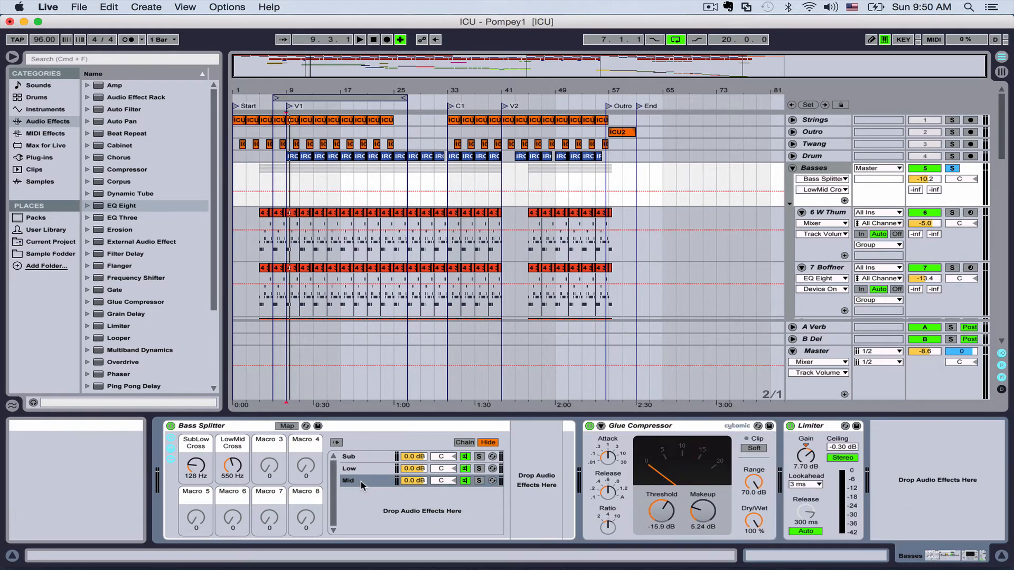
click(359, 468)
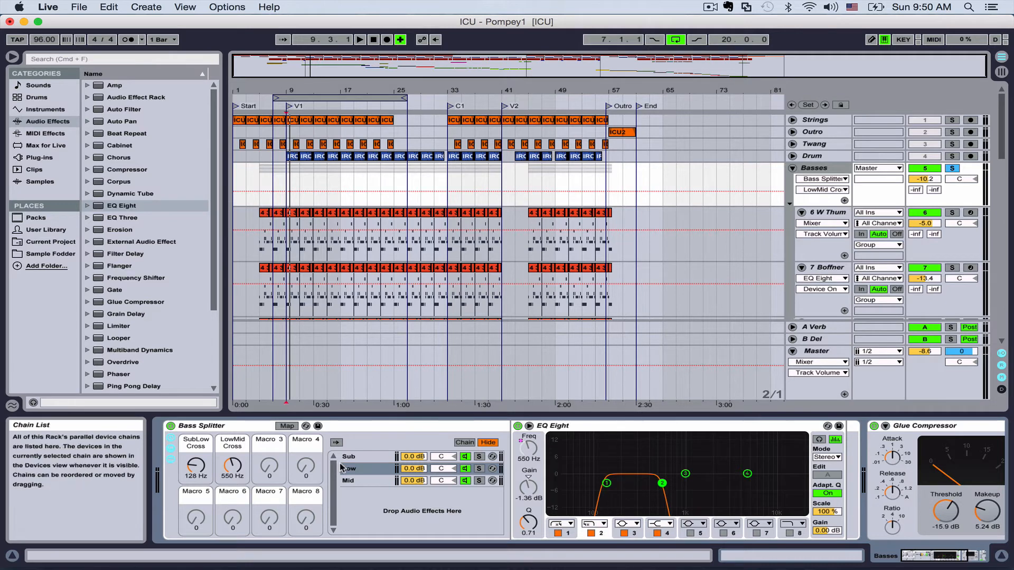
click(244, 463)
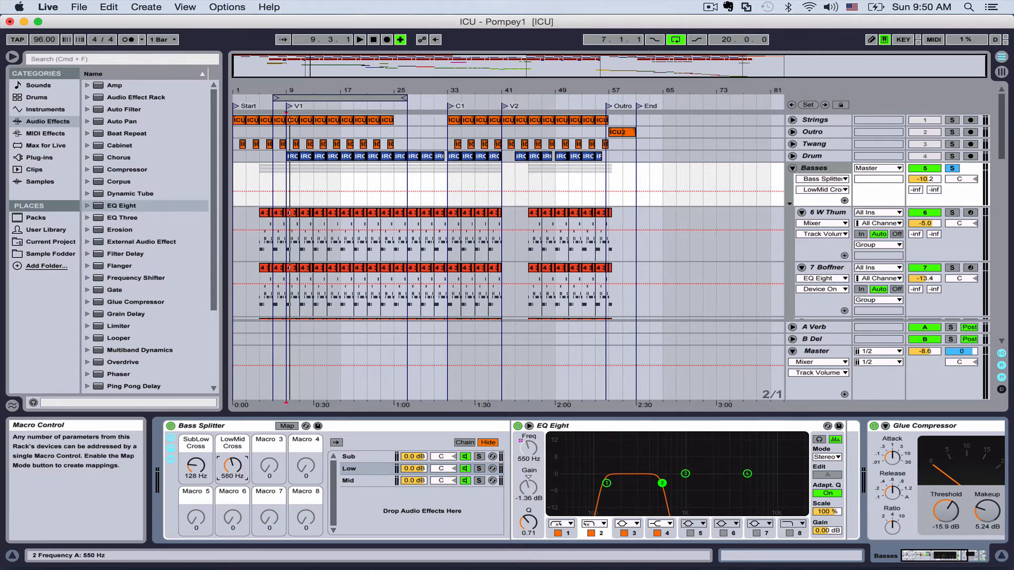
drag(232, 464, 232, 448)
Add a default EQ Eight to the empty Mid chain and change its band 1 to a steep low cut
click(392, 482)
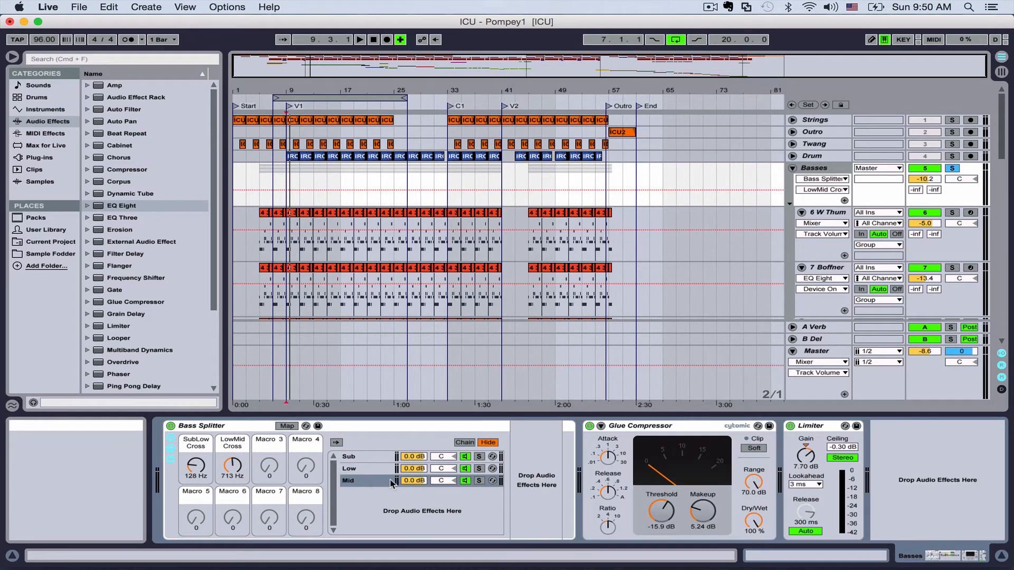
drag(124, 208, 527, 465)
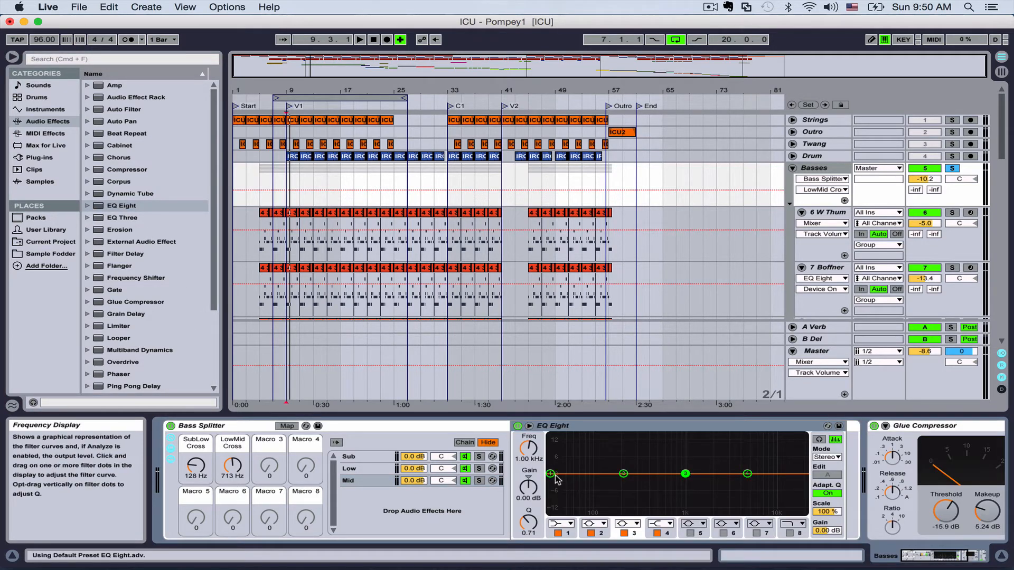
click(567, 521)
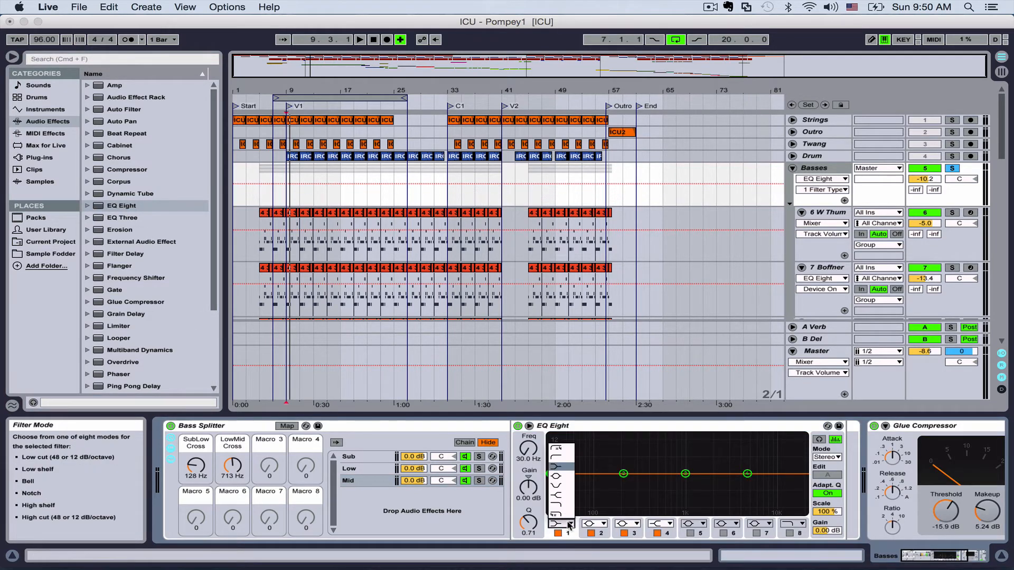
click(560, 447)
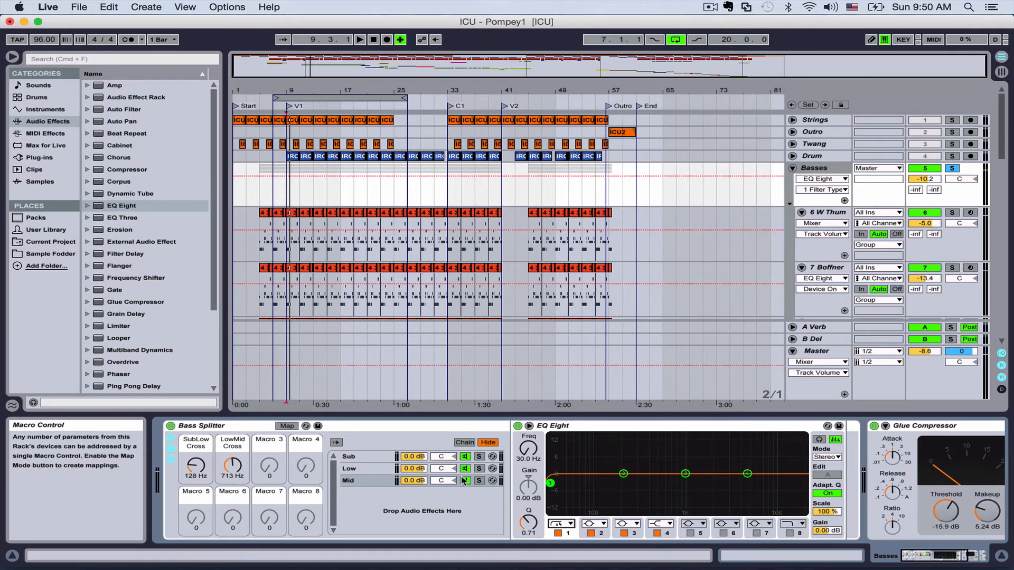
Raise the Mid chain's EQ Eight band 1 frequency to 1.30 kHz and map it to the LowMid Cross macro
drag(528, 449, 528, 404)
right_click(528, 447)
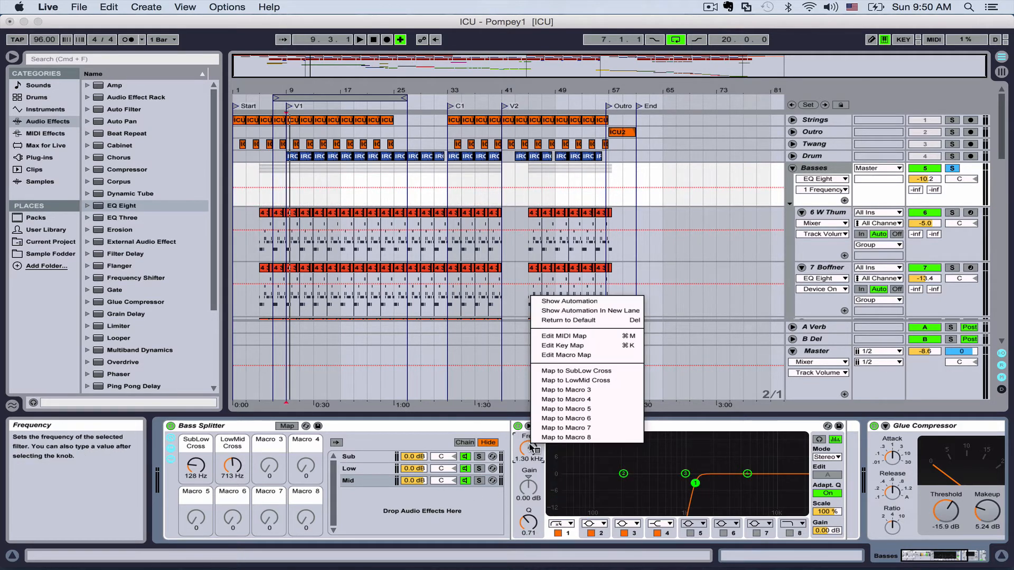
click(584, 380)
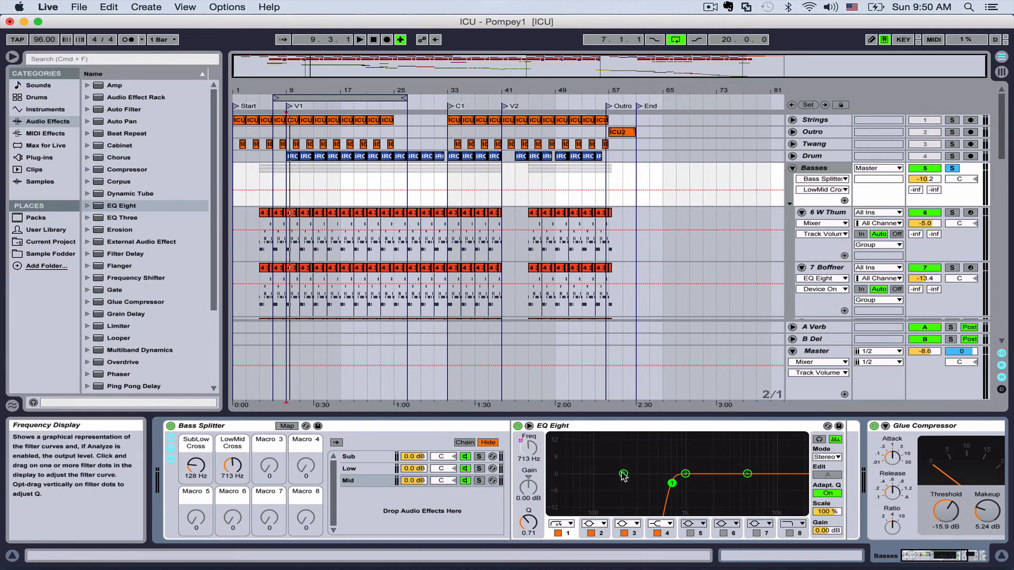
Turn off bands 2, 3 and 4 of the Mid chain's EQ Eight and lower the LowMid Cross macro to 424 Hz
click(591, 533)
click(620, 534)
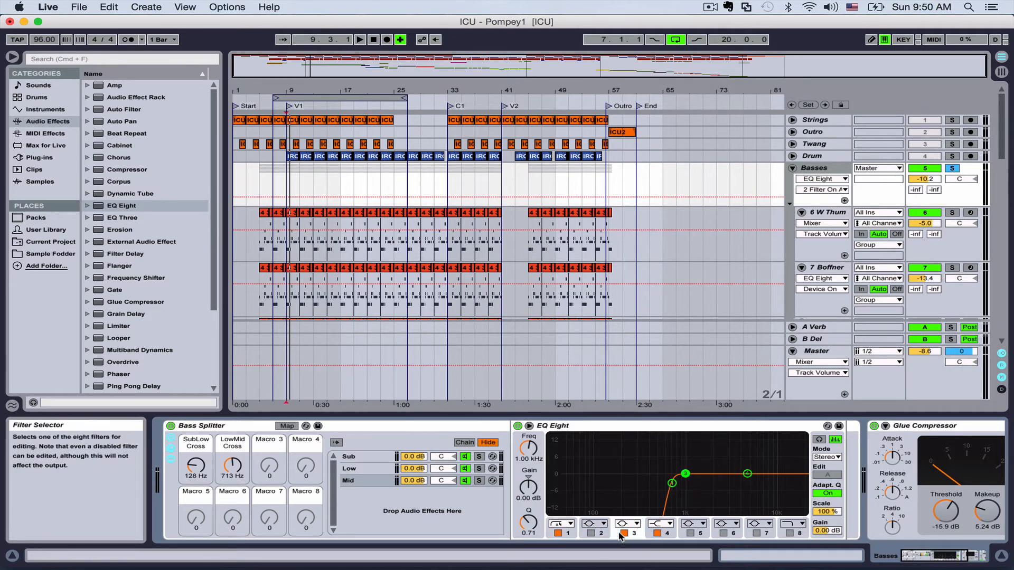
click(626, 533)
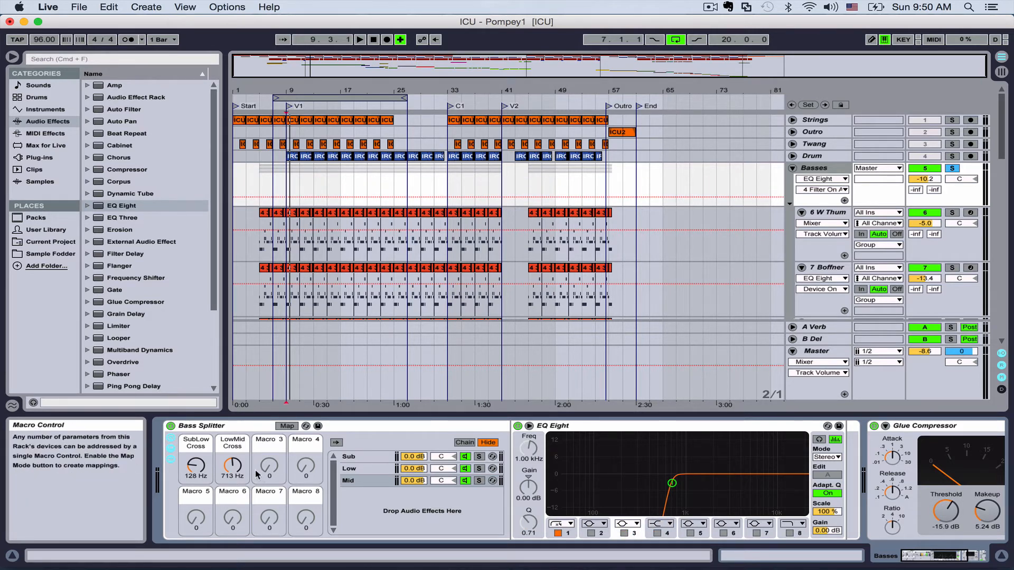
click(232, 465)
drag(233, 466, 231, 469)
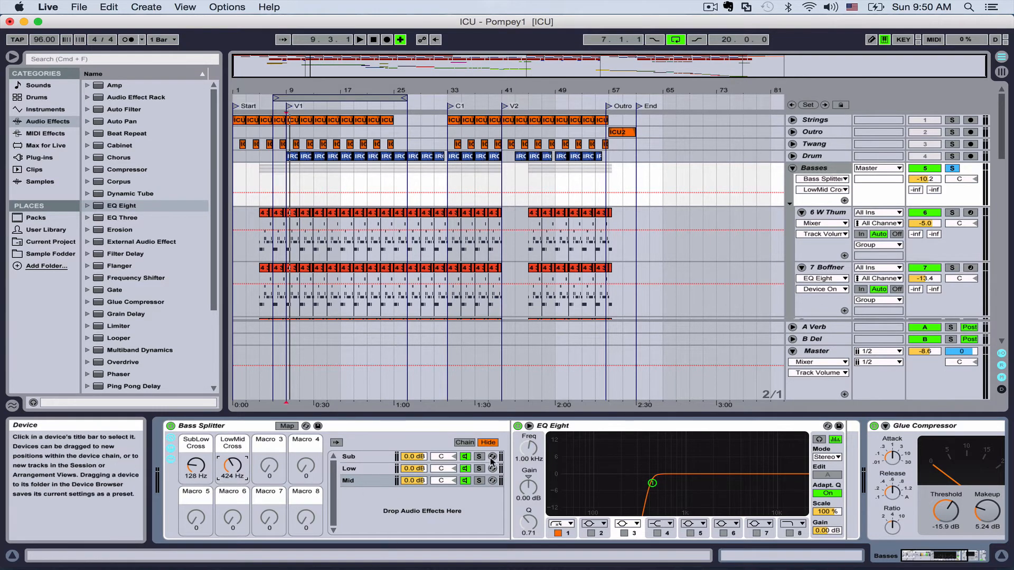
Play from V1 with the Sub and then the Low chain soloed, lowering LowMid Cross to 311 Hz and SubLow Cross to 104 Hz
double_click(291, 107)
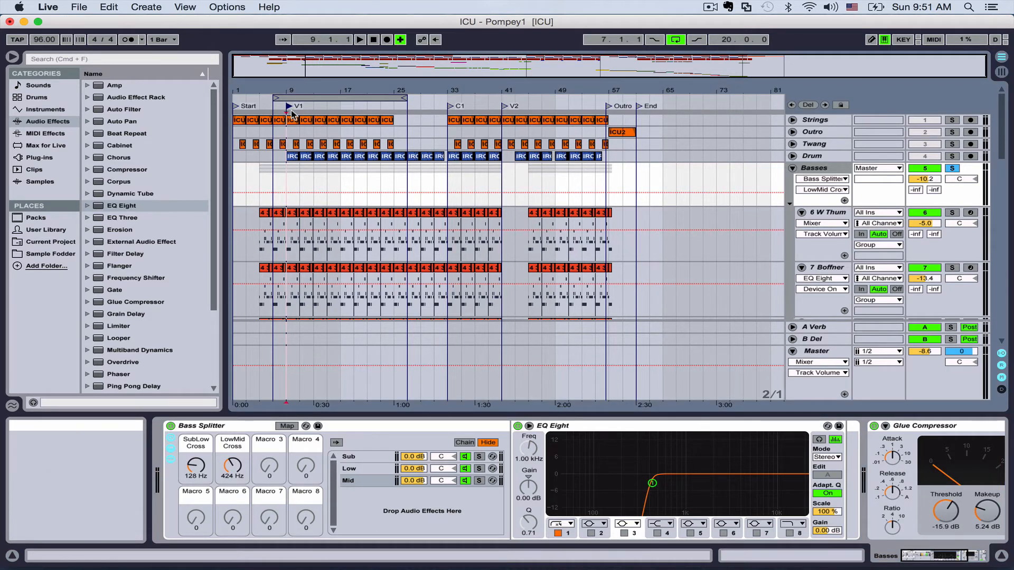
click(479, 456)
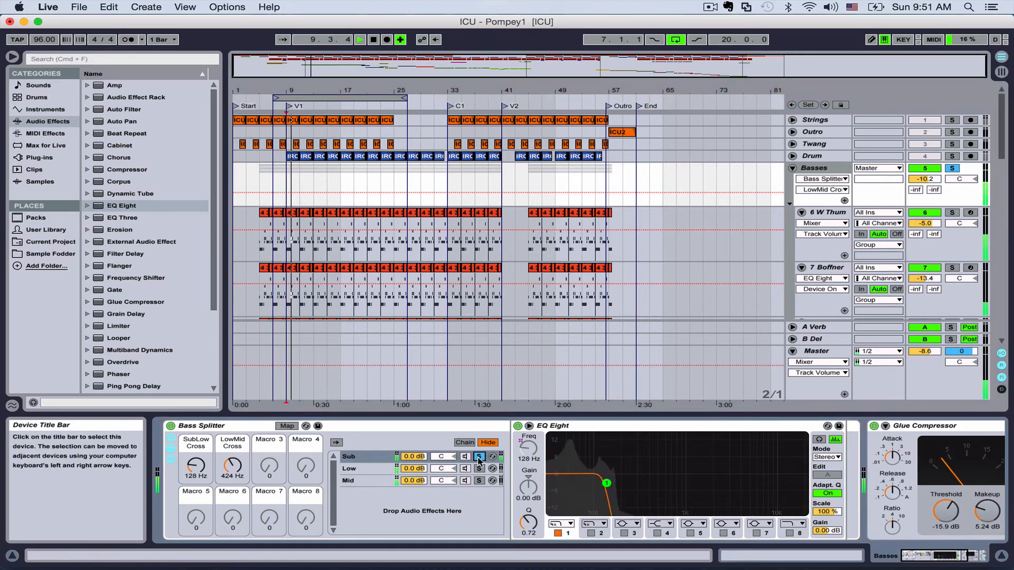
click(479, 468)
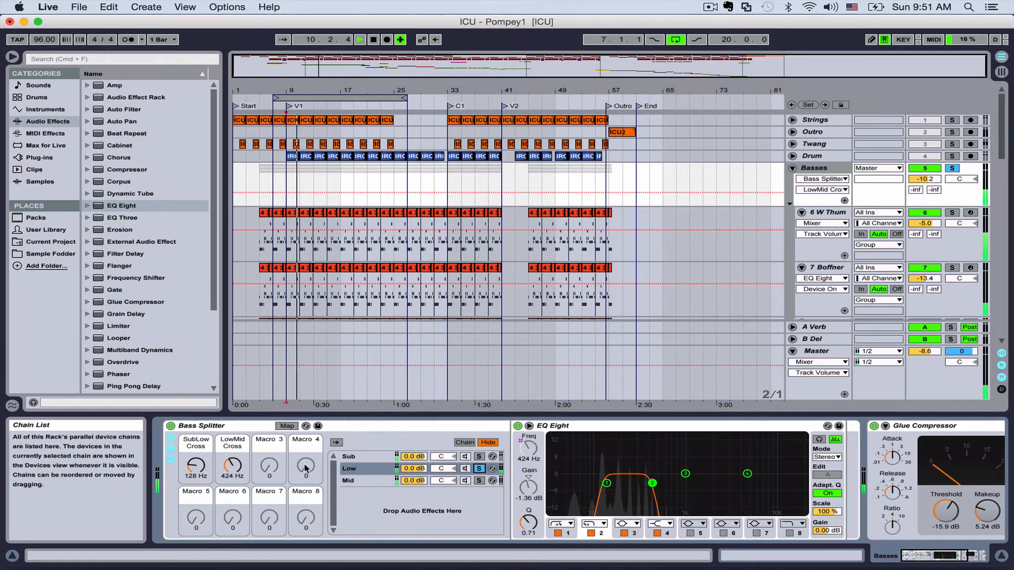
drag(232, 465, 195, 469)
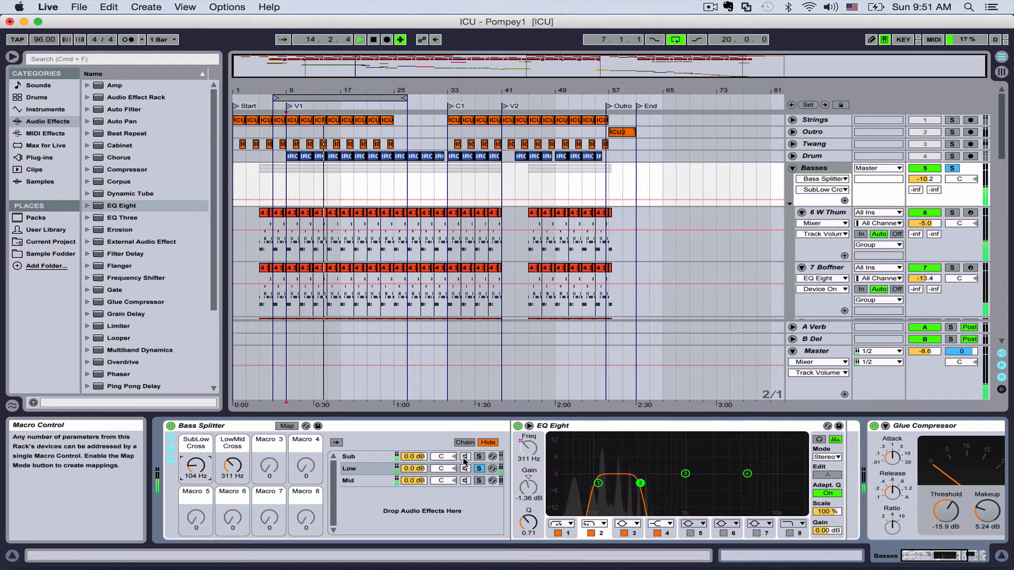
Solo the Mid chain and try LowMid Cross at 266 Hz, then solo the Low chain and set the macro to 280 Hz
click(479, 480)
mouse_move(232, 466)
mouse_down()
mouse_move(232, 453)
mouse_move(233, 468)
mouse_up()
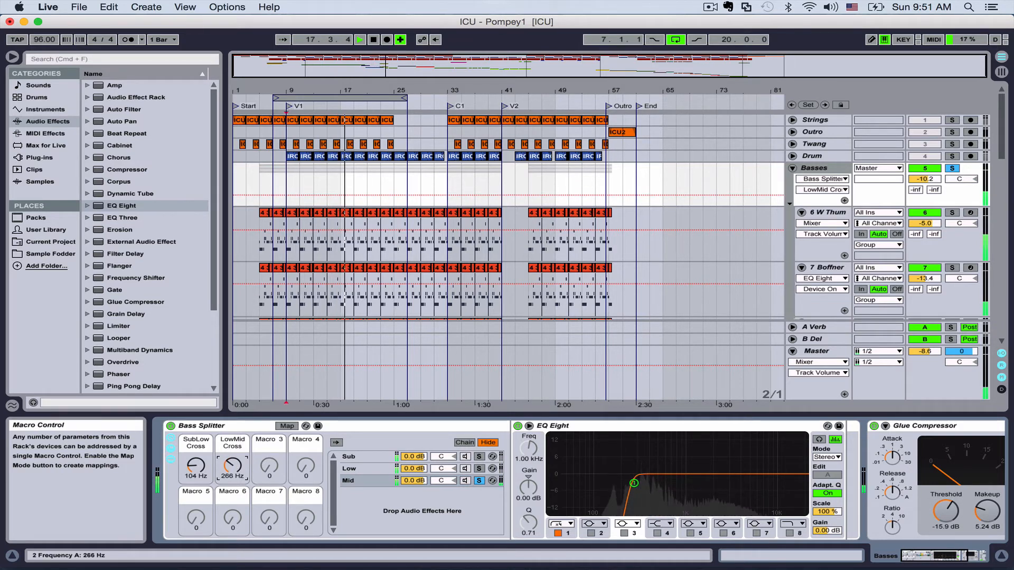
click(479, 468)
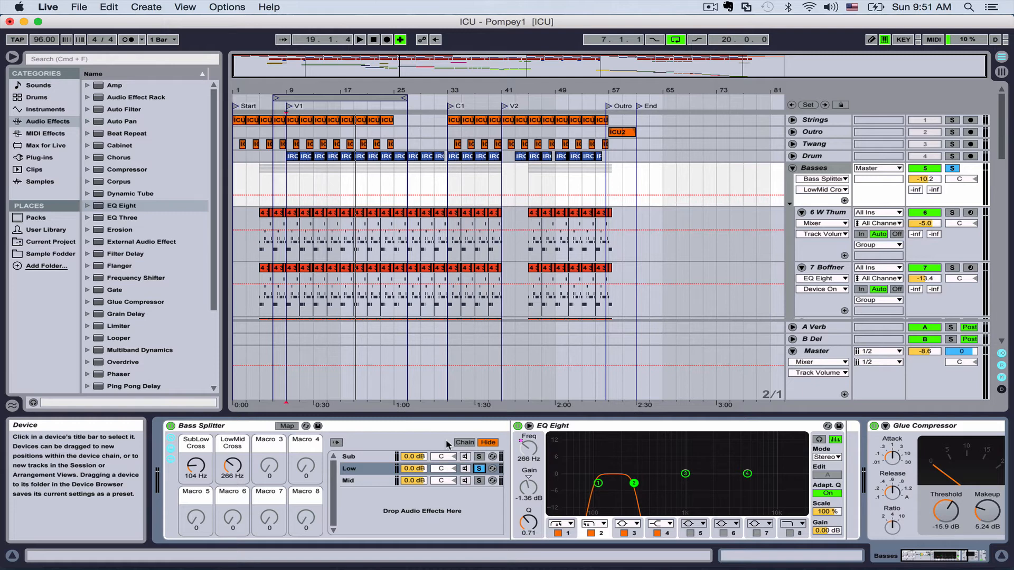
click(232, 464)
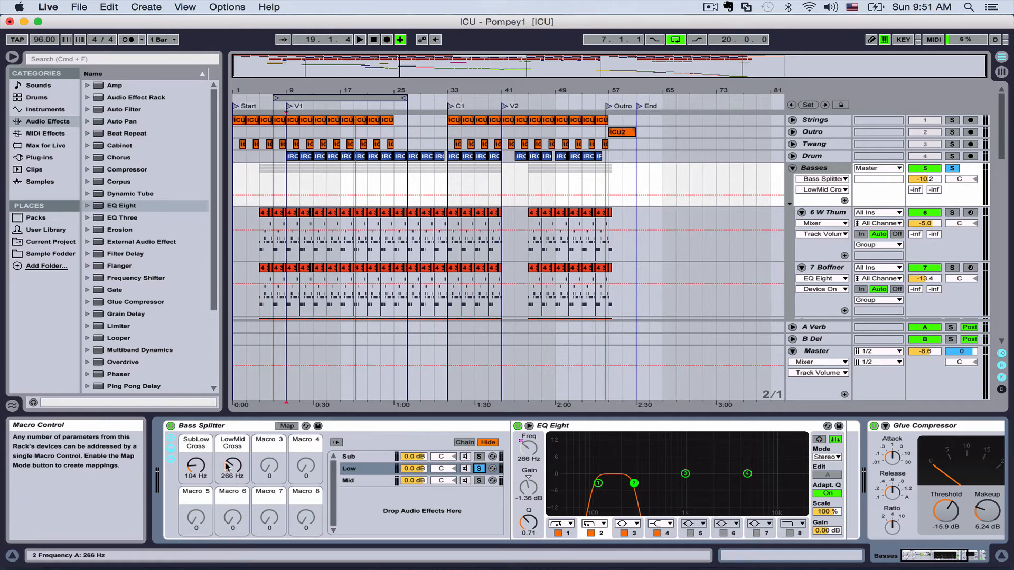
drag(233, 465, 233, 464)
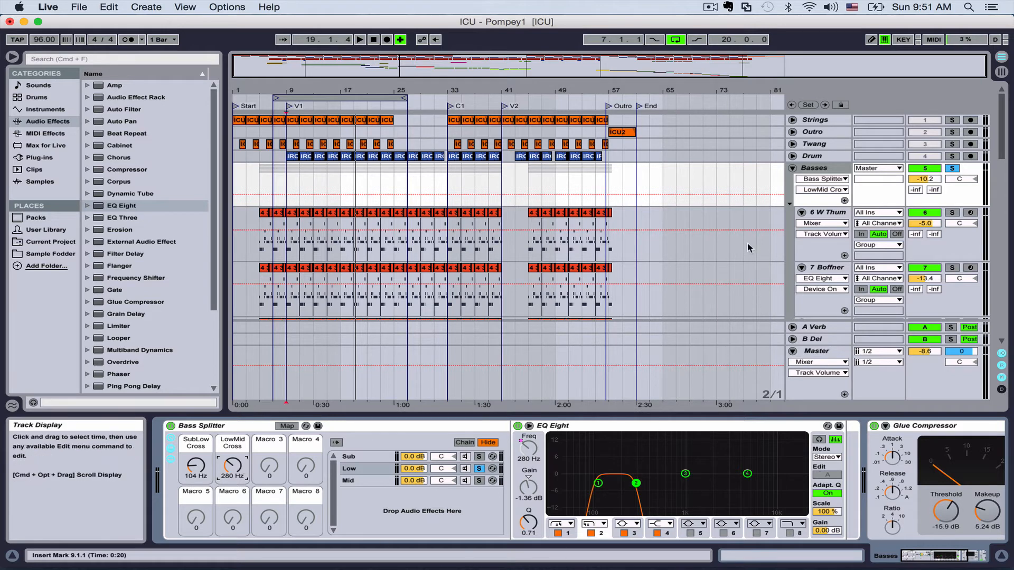
Turn off solo on the Bass Splitter's Low chain
scroll(750, 499, right, 5)
scroll(750, 499, left, 2)
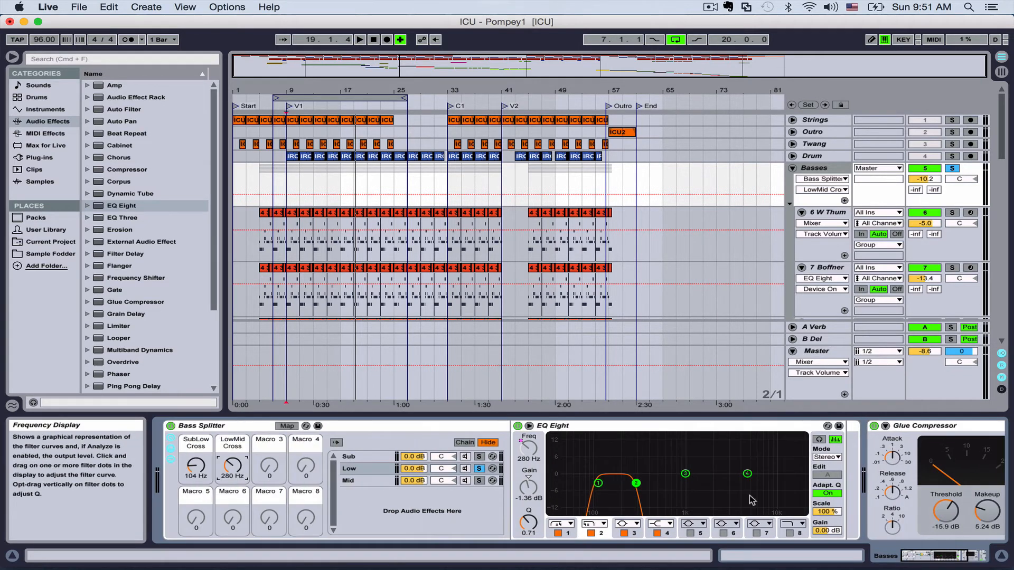
scroll(751, 498, right, 6)
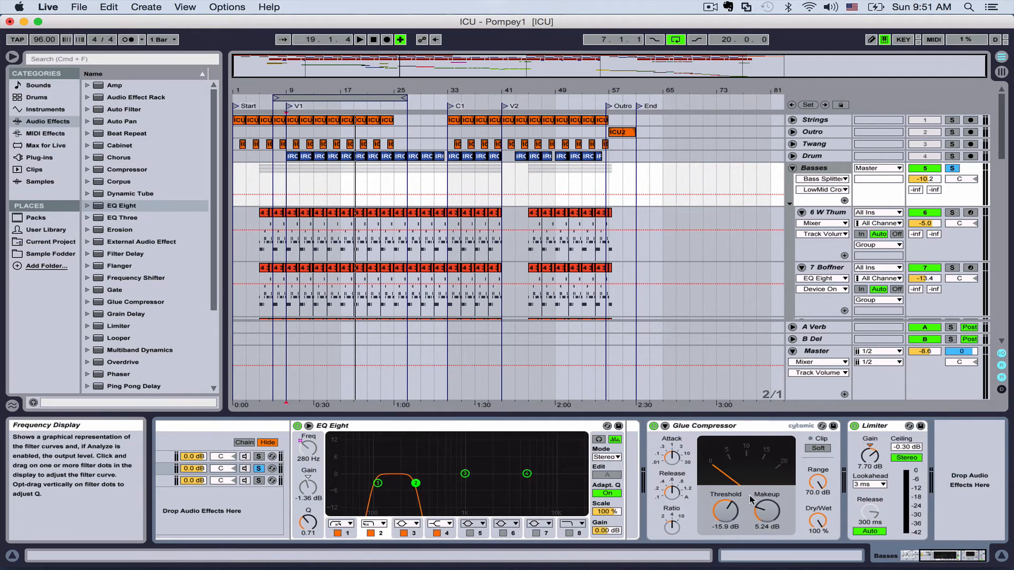
scroll(750, 498, left, 9)
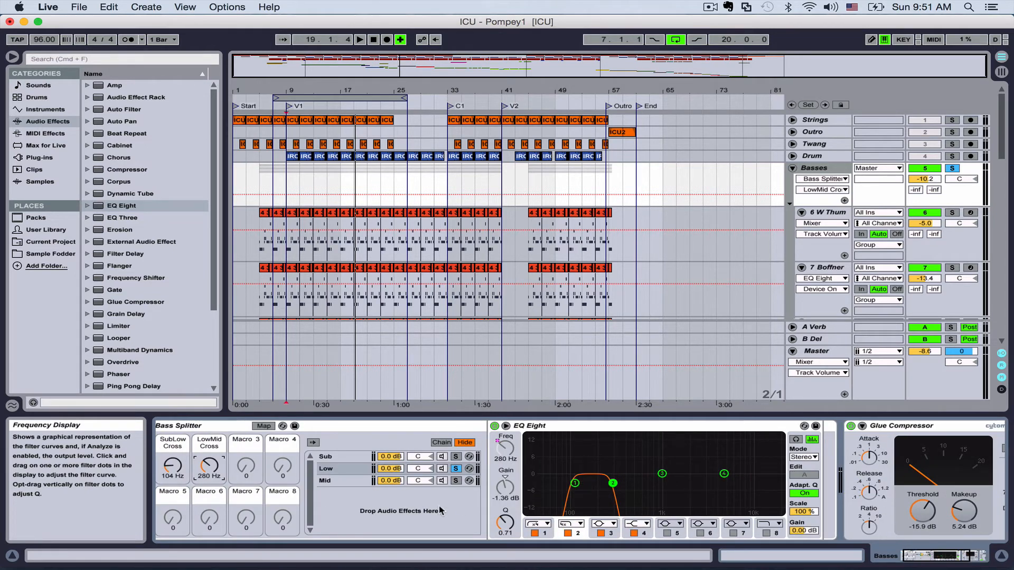
click(456, 468)
Add the Utility preset Mono.adv to the Sub chain, directly after its EQ Eight
scroll(596, 464, right, 6)
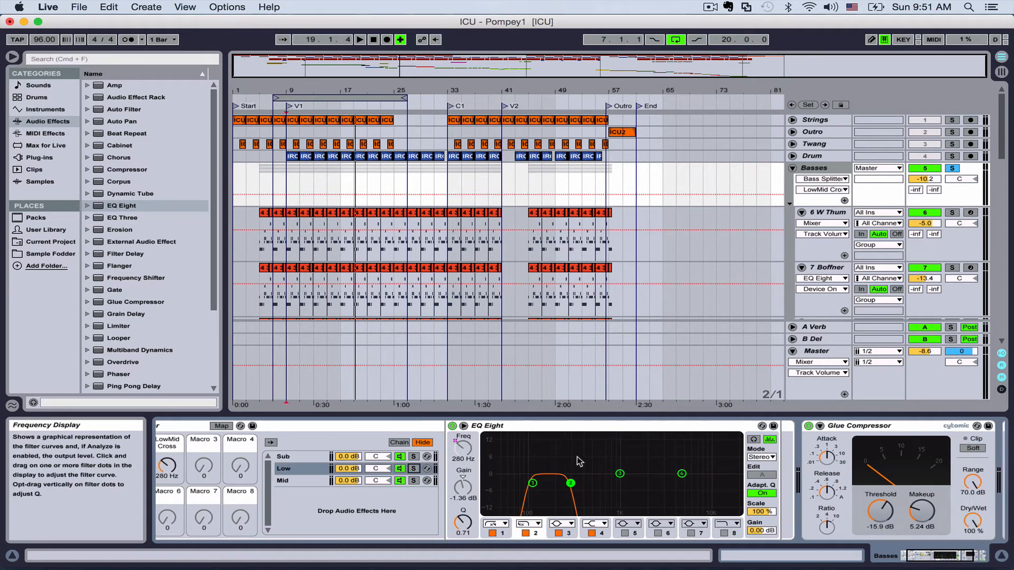
scroll(579, 461, left, 8)
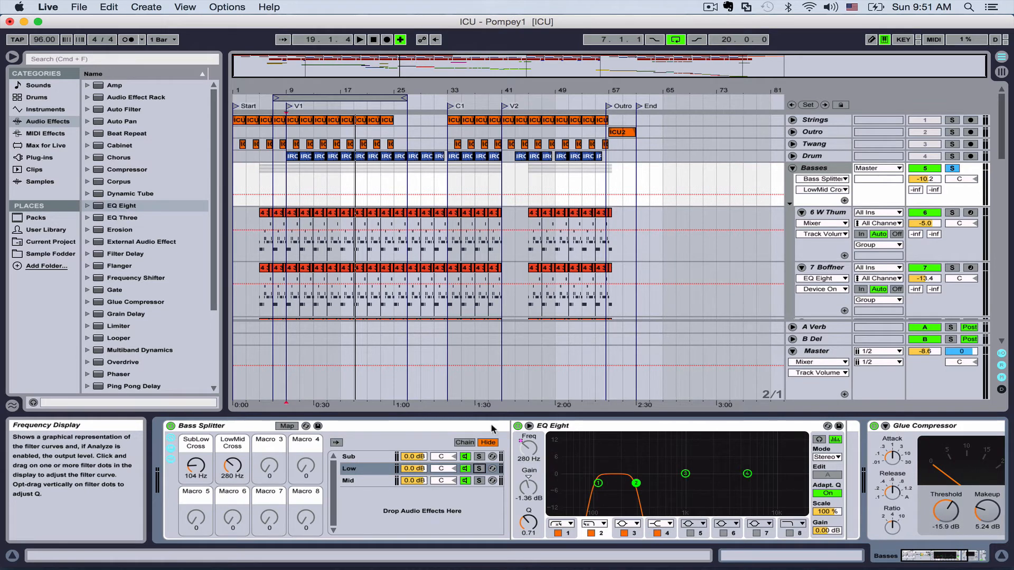
click(353, 460)
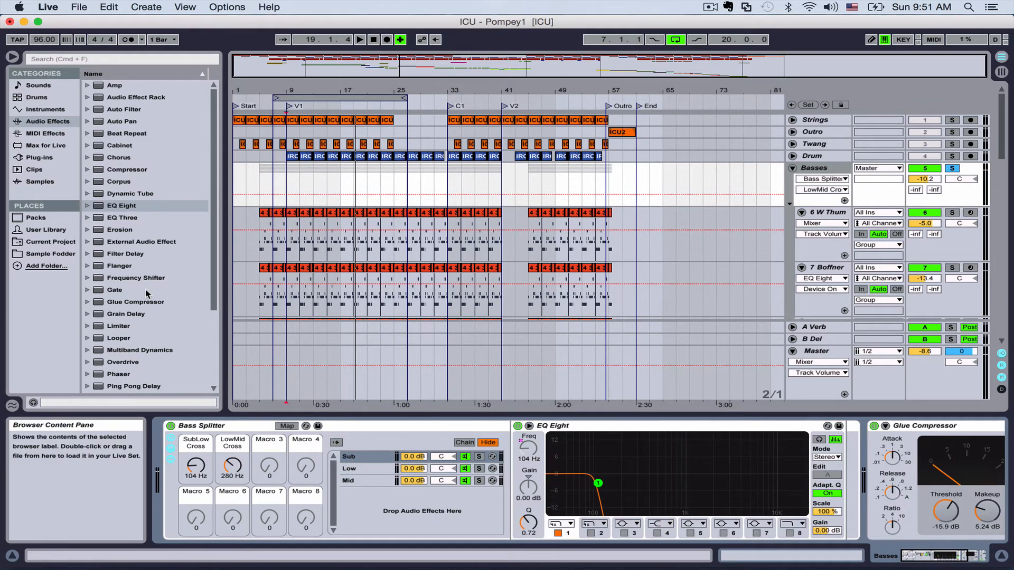
scroll(146, 294, down, 3)
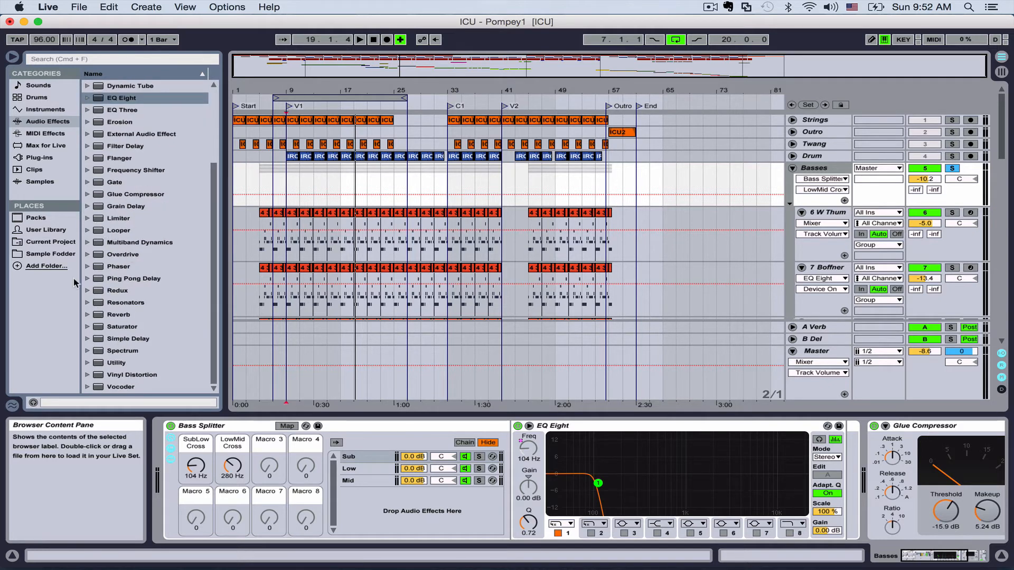
click(85, 350)
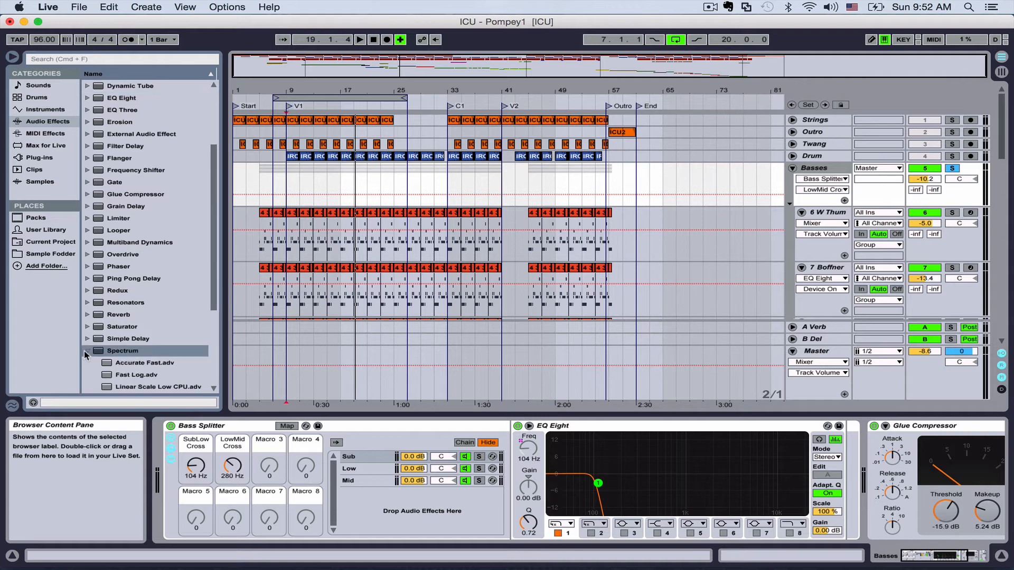
click(84, 351)
click(86, 363)
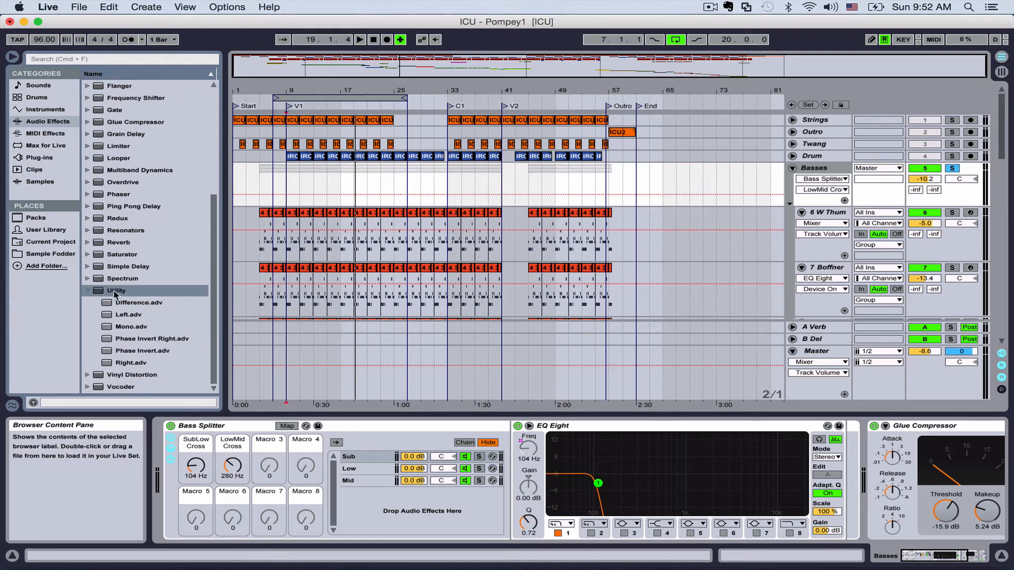
click(126, 321)
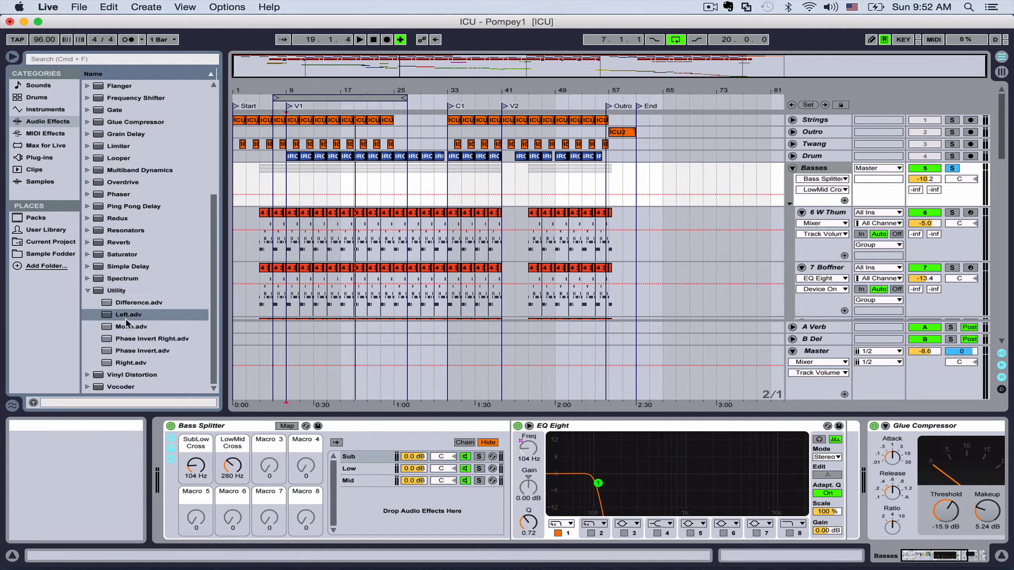
drag(126, 325, 966, 439)
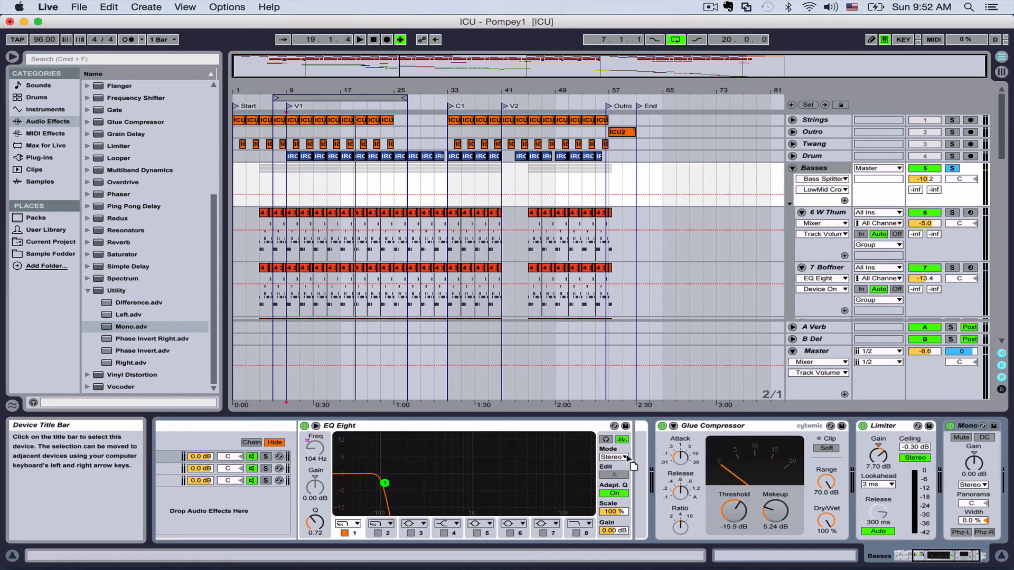
drag(631, 454, 631, 455)
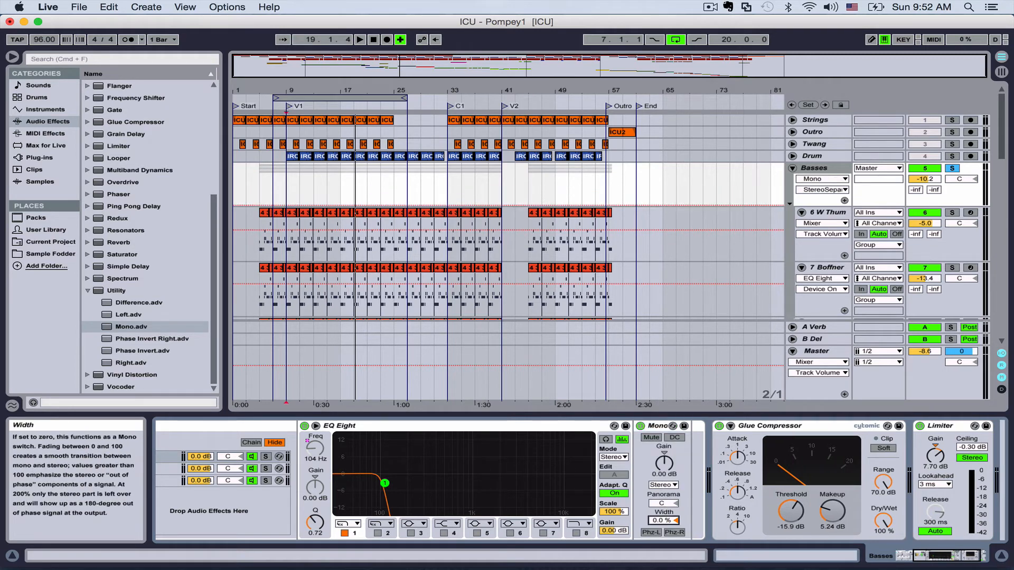
Check the devices on the Sub and Low chains and listen to the basses from V1 with the Low chain selected
scroll(613, 473, left, 4)
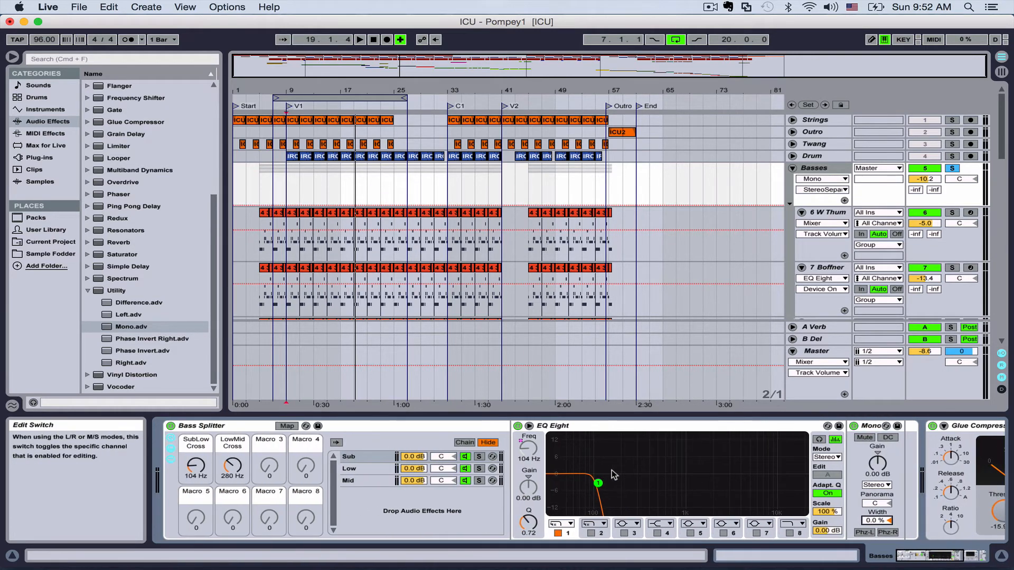
scroll(612, 473, right, 2)
scroll(717, 220, up, 3)
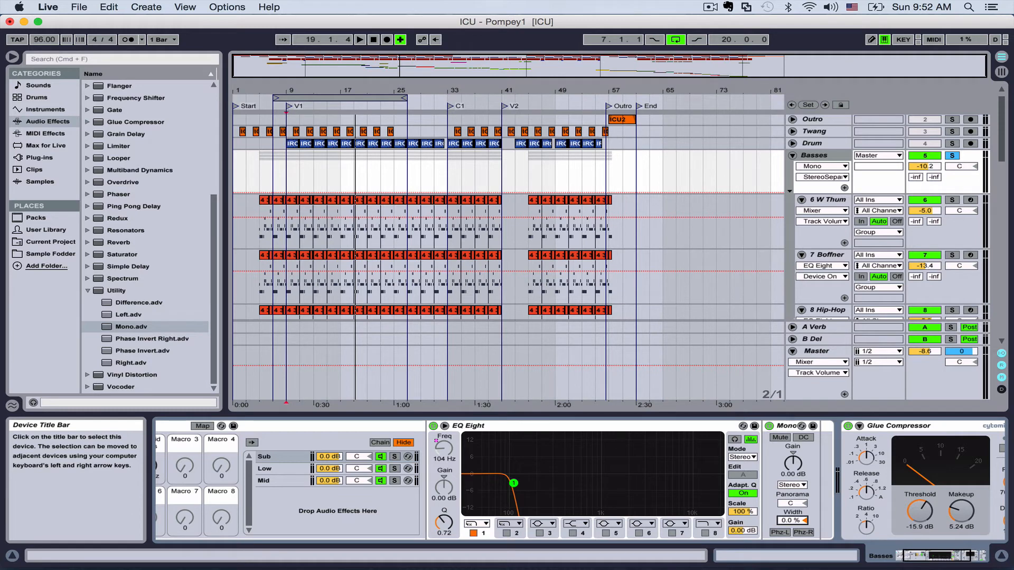
scroll(686, 470, left, 3)
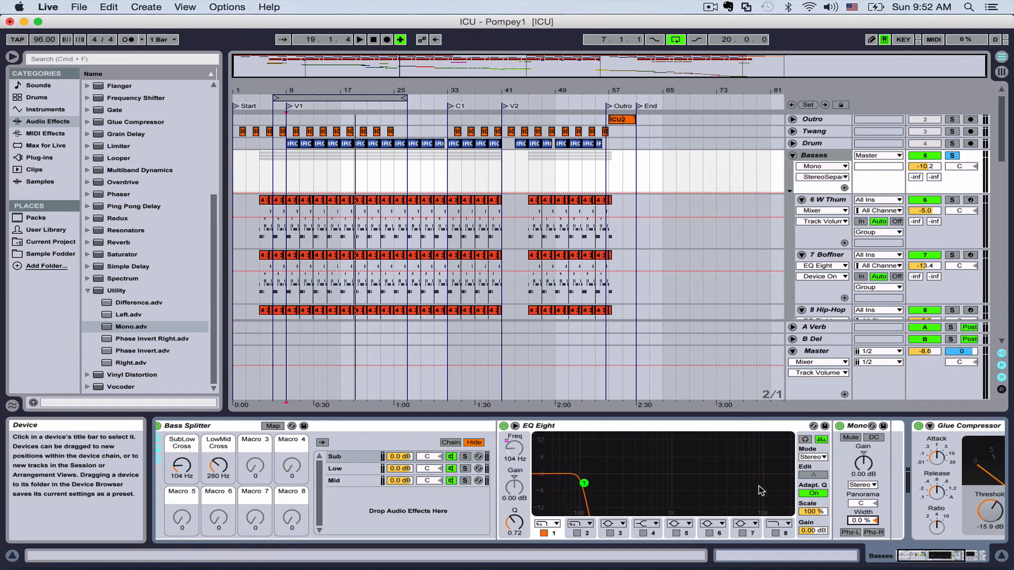
click(354, 469)
click(348, 457)
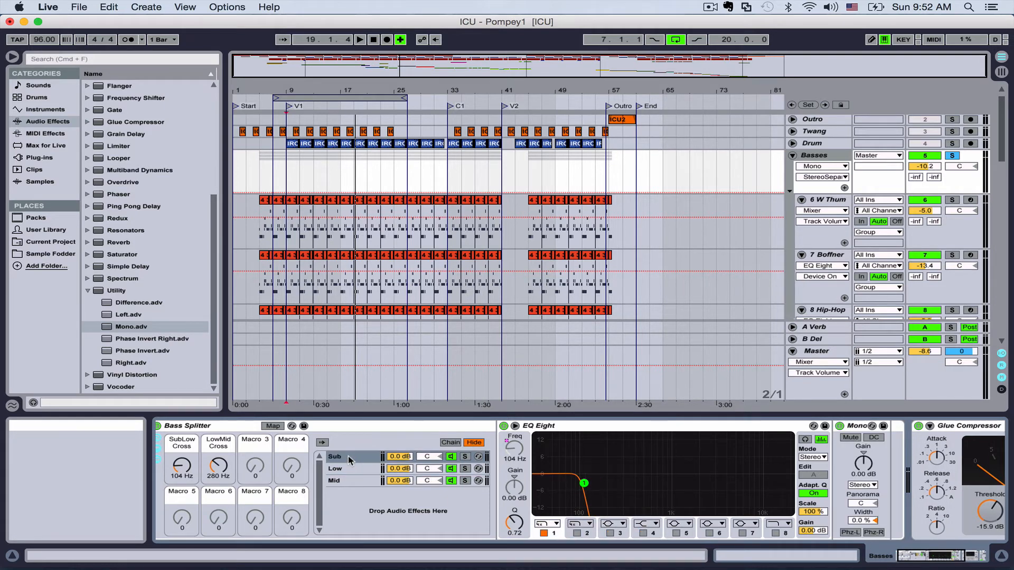
click(350, 467)
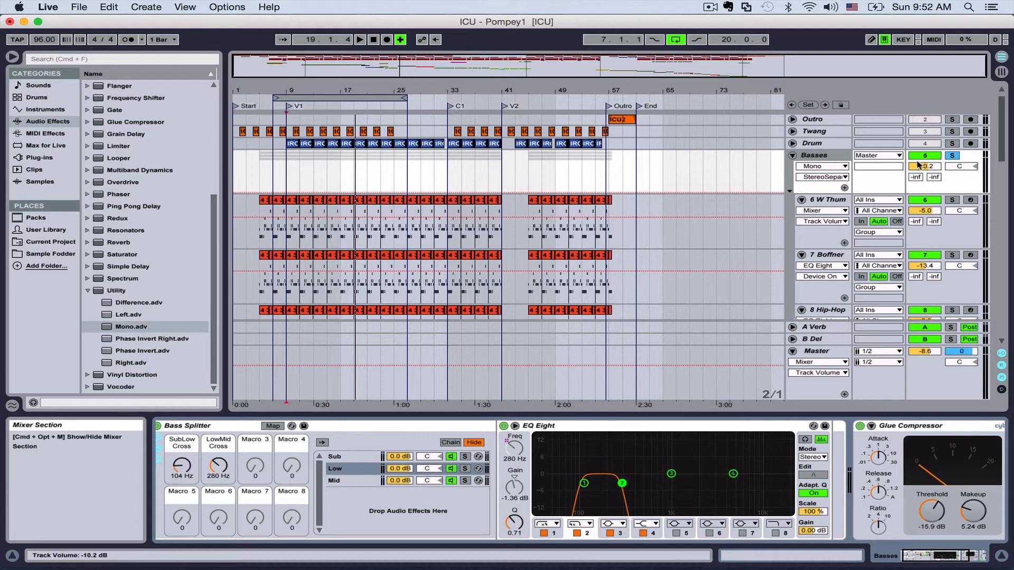
key(space)
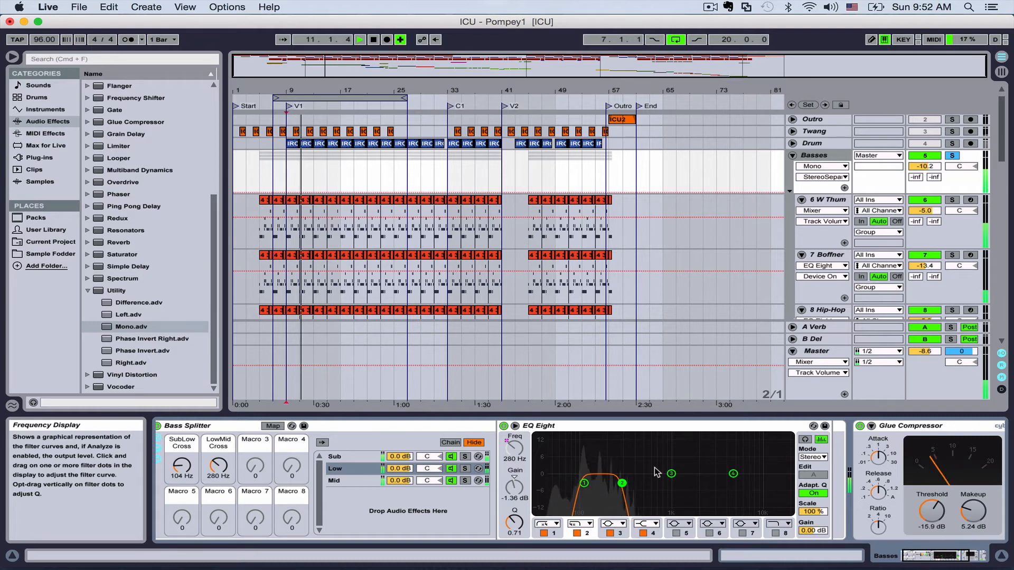
key(space)
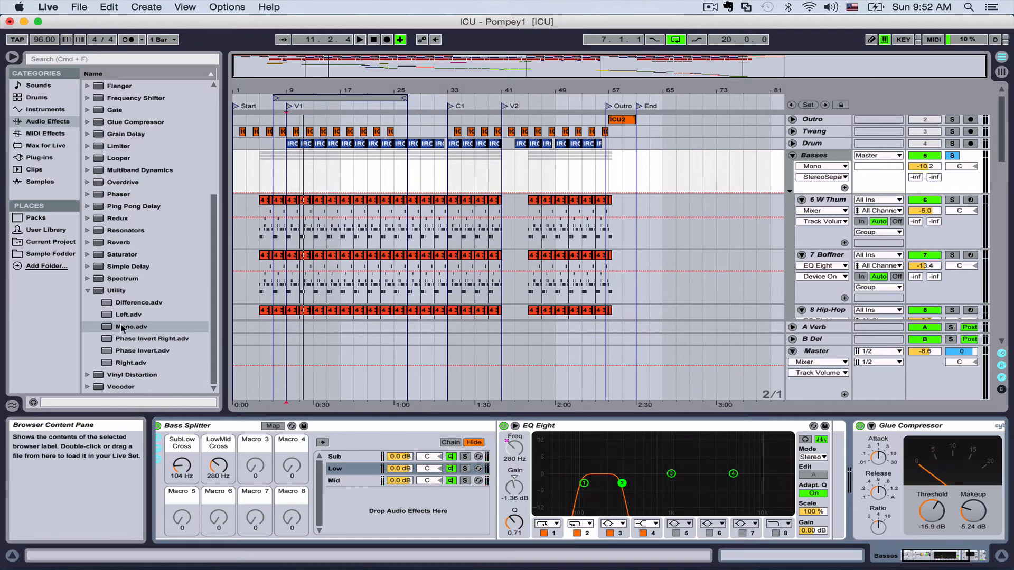
Add the Saturator preset A Bit Warmer.adv to the Low chain after its EQ Eight
click(89, 290)
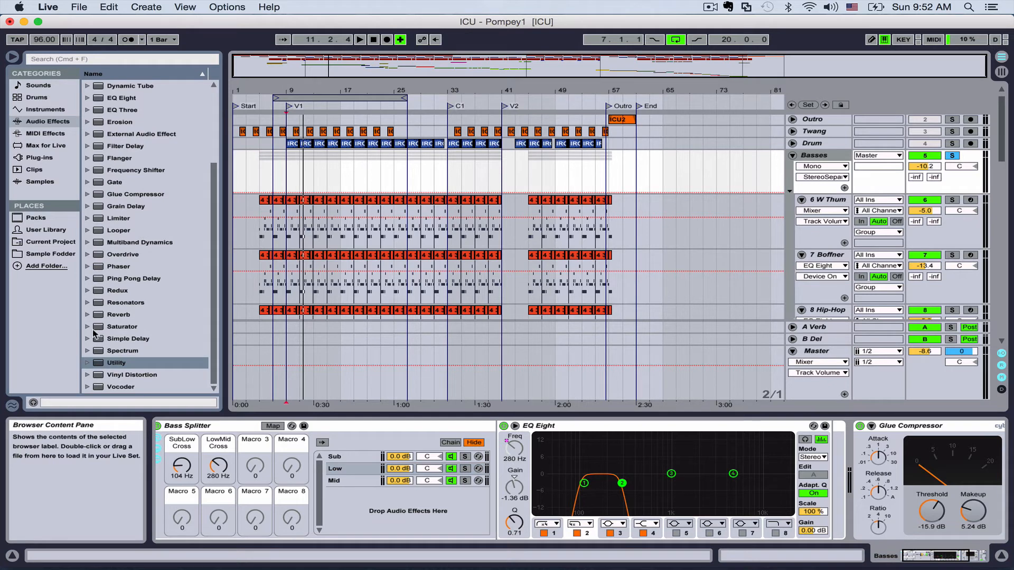
click(89, 327)
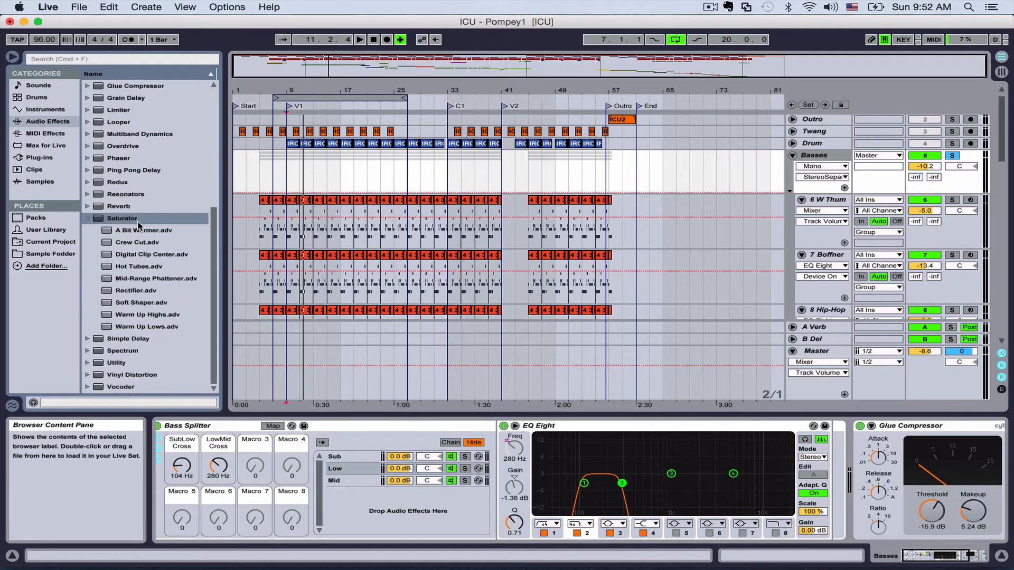
click(138, 231)
drag(529, 336, 827, 460)
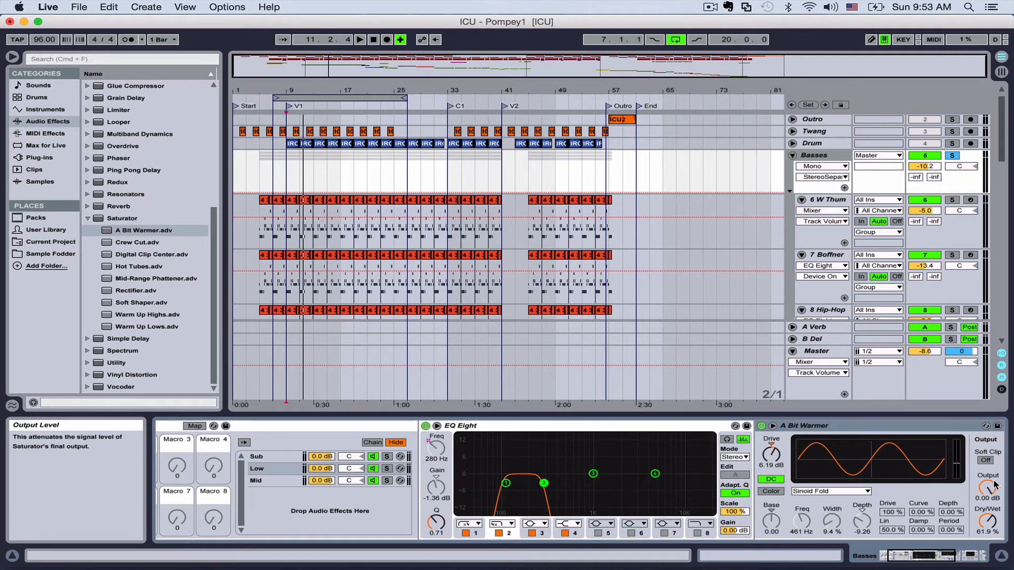
Set the A Bit Warmer saturator's Drive to 5.71 dB and its Output to -6.86 dB
scroll(993, 488, right, 3)
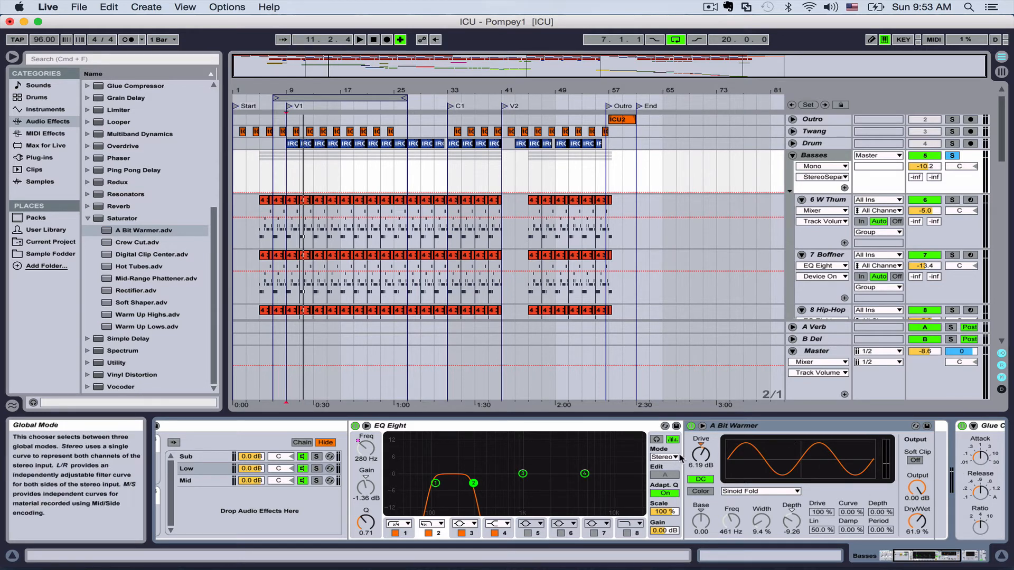
click(701, 456)
drag(701, 456, 699, 460)
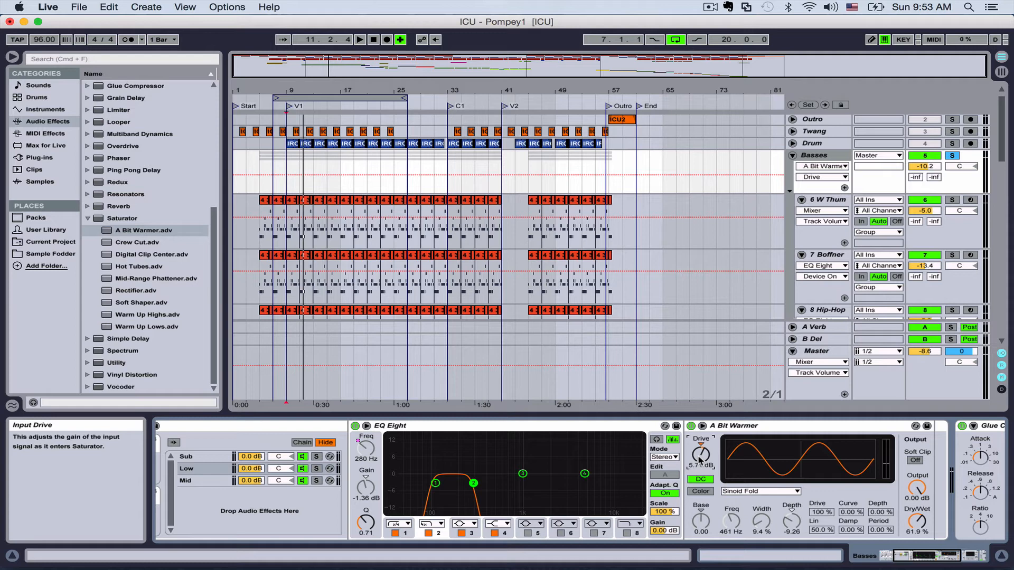
drag(917, 488, 917, 506)
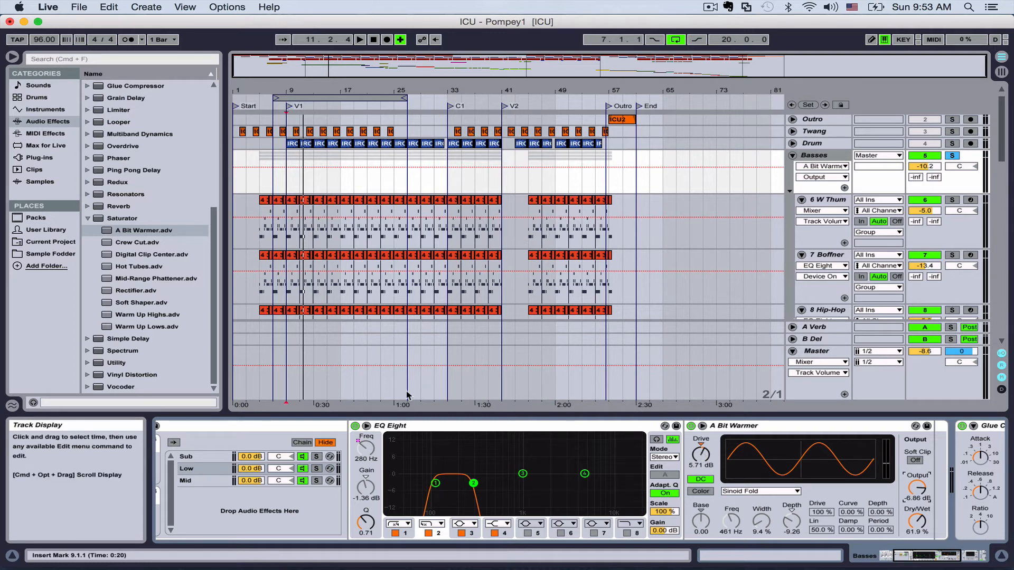
Solo the Low chain, play from V1, and set its saturator's Drive to 8.57 dB and Output to -8.29 dB, comparing against bypass
click(315, 469)
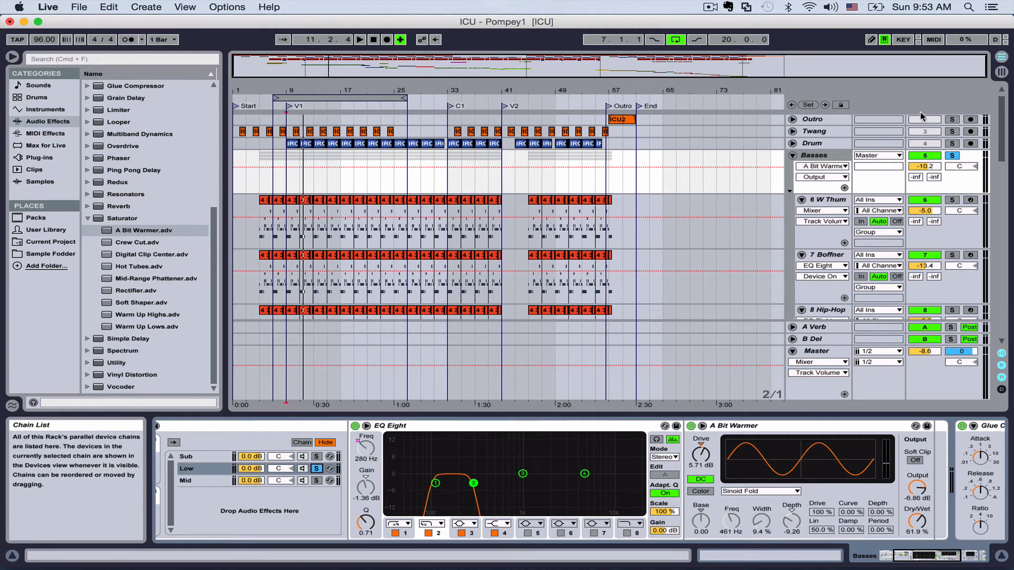
click(312, 106)
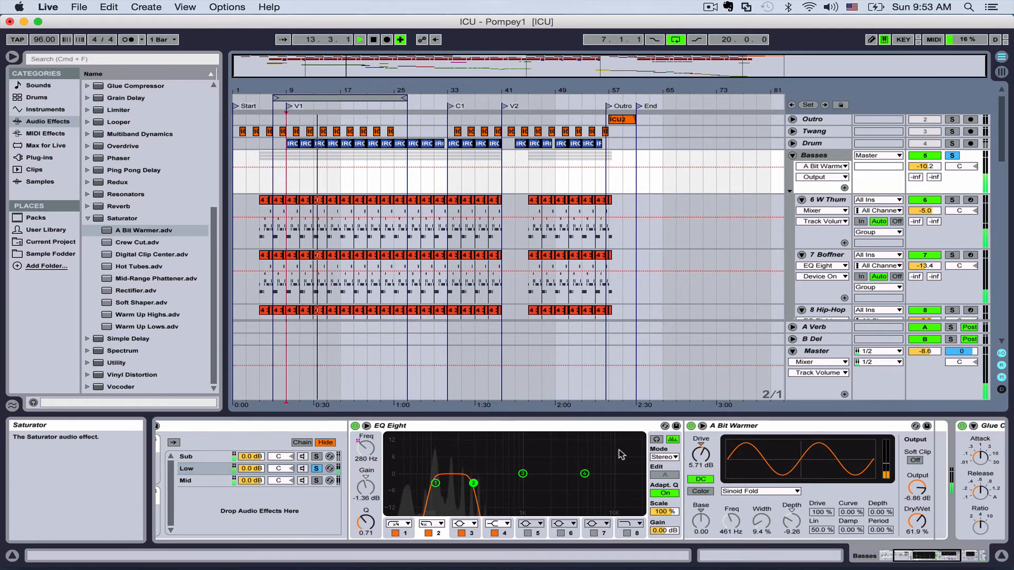
drag(701, 453, 700, 428)
drag(917, 488, 917, 495)
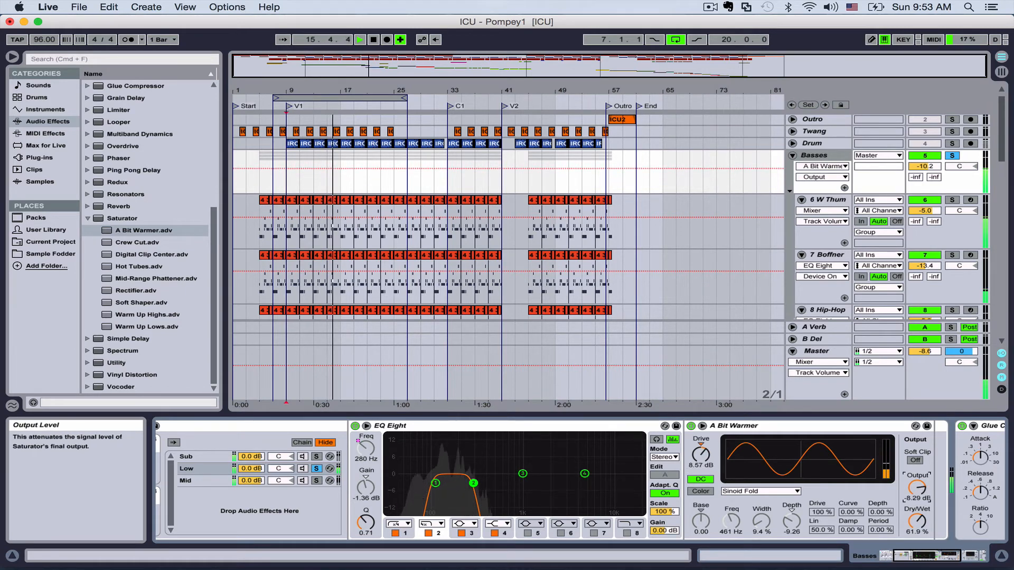
click(688, 424)
click(688, 424)
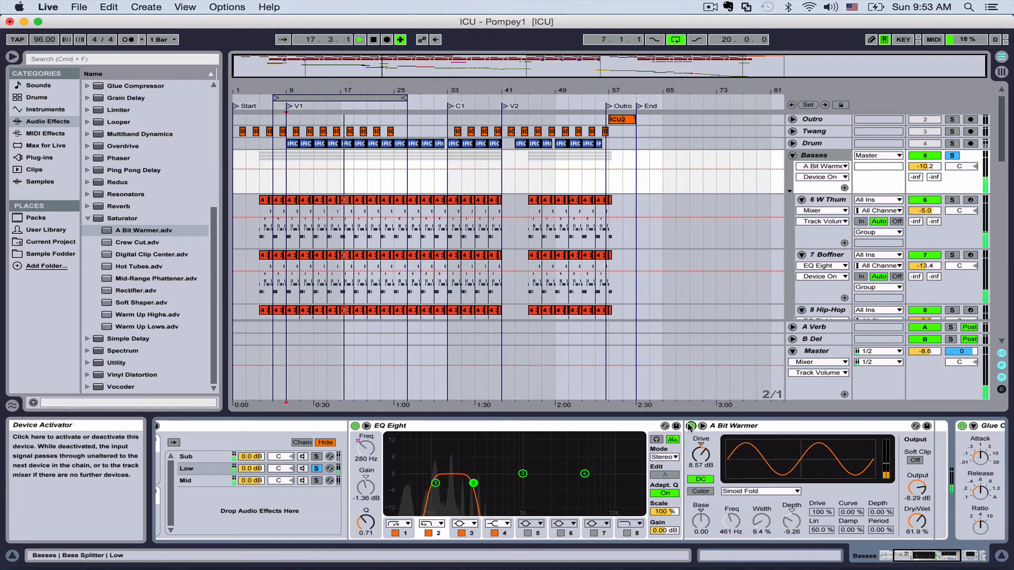
Set the Low chain saturator's Drive to 14.9 dB, Output to -14.3 dB and Dry/Wet to 54.8 % while comparing it with bypass
mouse_move(701, 454)
mouse_down()
mouse_move(700, 428)
mouse_move(700, 438)
mouse_up()
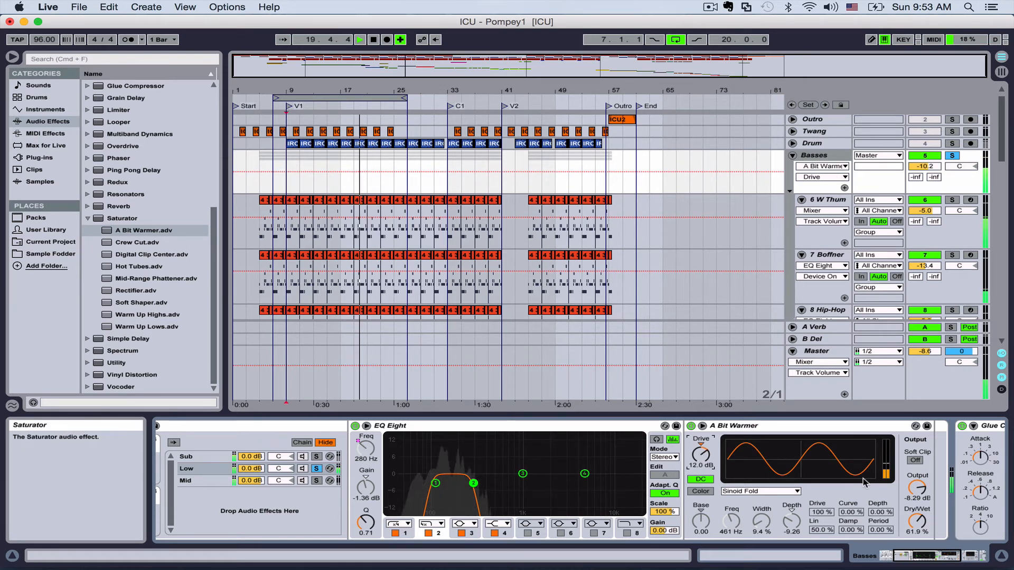
key(space)
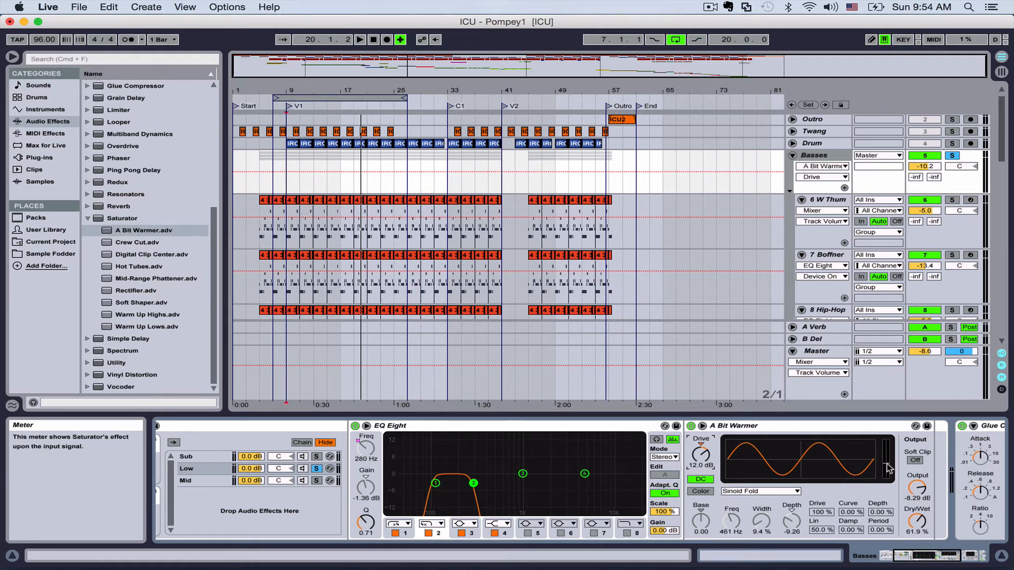
click(328, 222)
key(space)
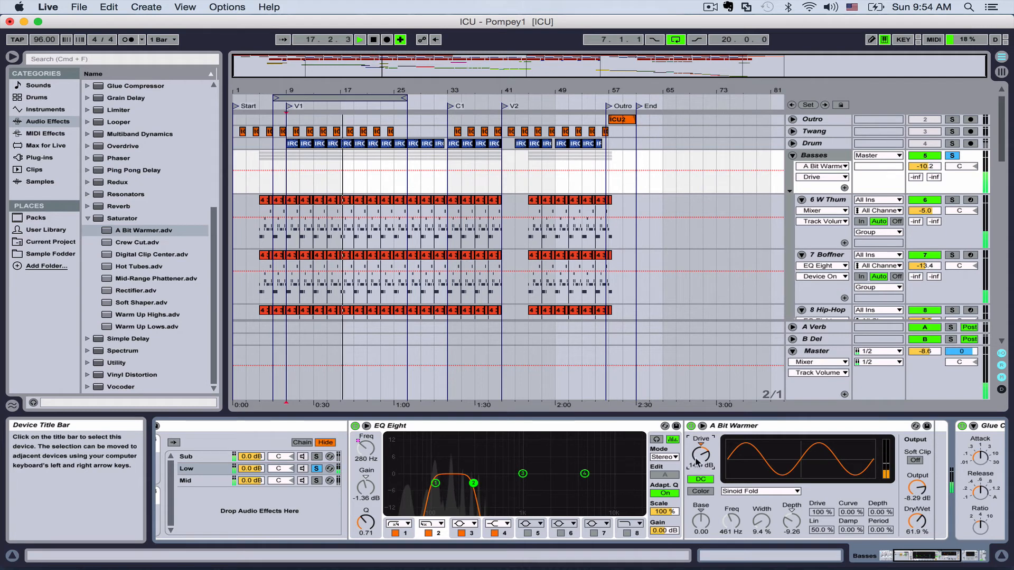
drag(916, 488, 917, 505)
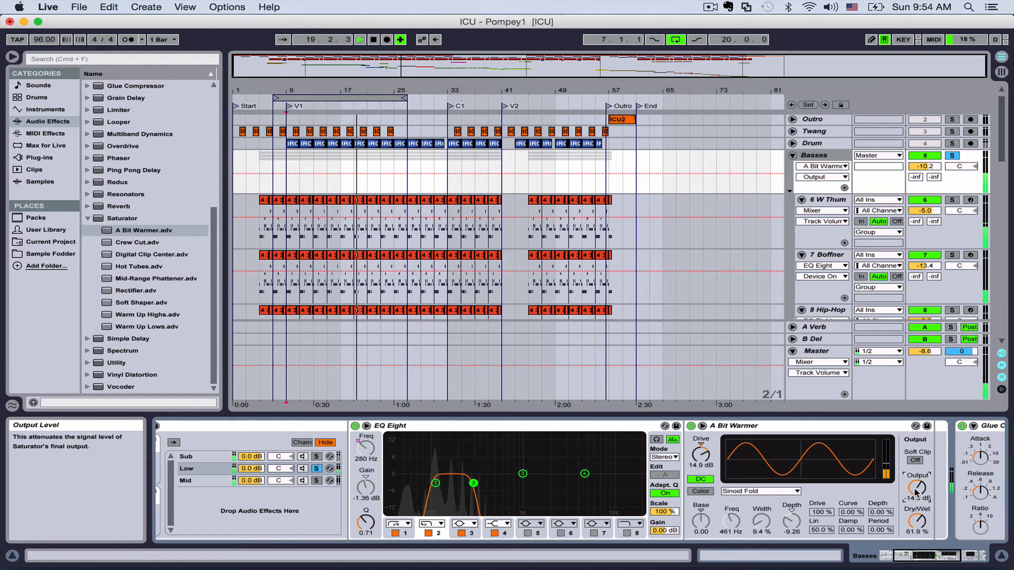
click(690, 425)
click(690, 426)
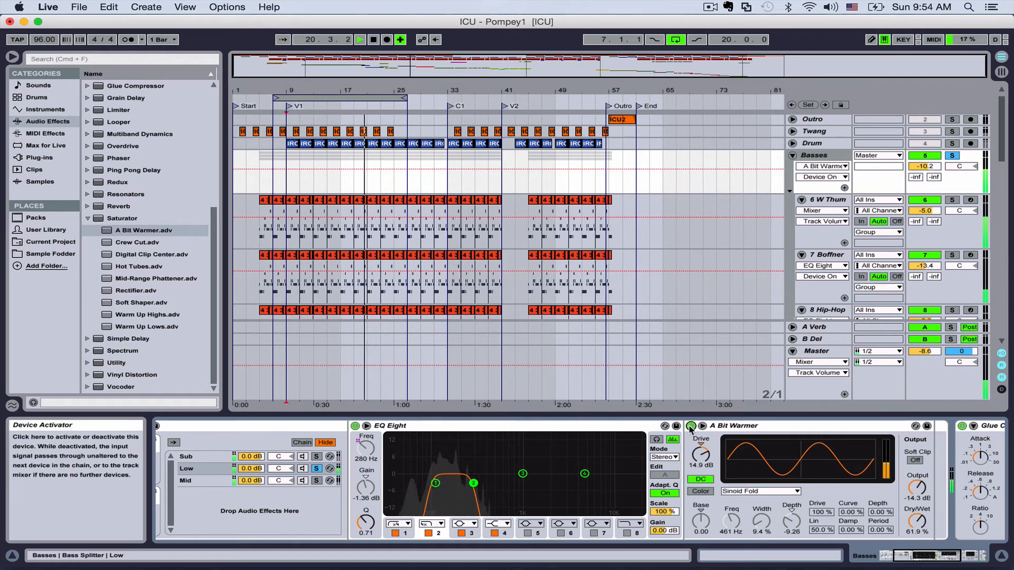
mouse_move(917, 521)
mouse_down()
mouse_move(917, 496)
mouse_move(916, 552)
mouse_move(917, 526)
mouse_up()
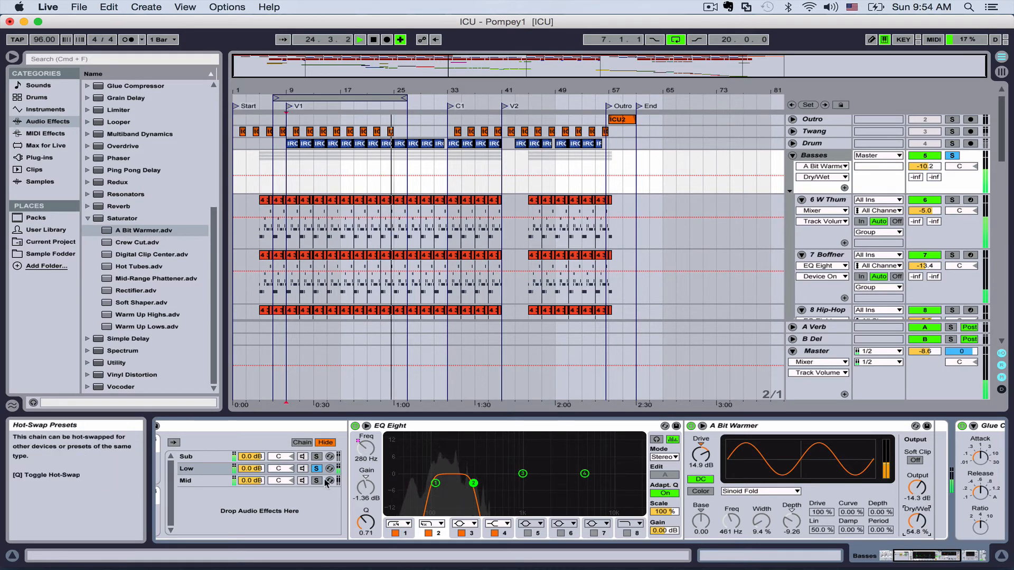
key(space)
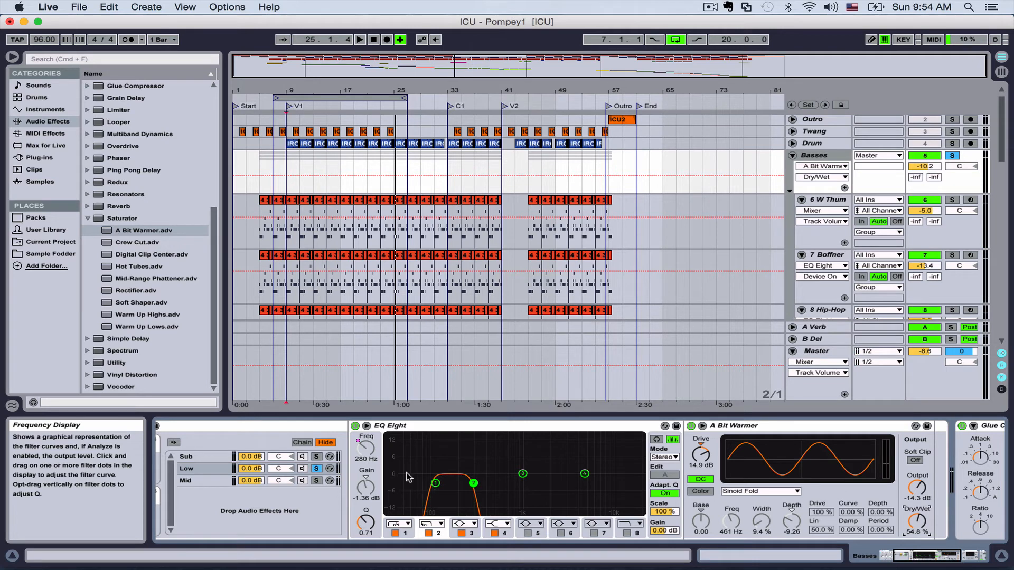
Solo the Mid chain of the Bass Splitter in place of Low and play the basses from V1
scroll(584, 467, right, 5)
scroll(551, 464, left, 7)
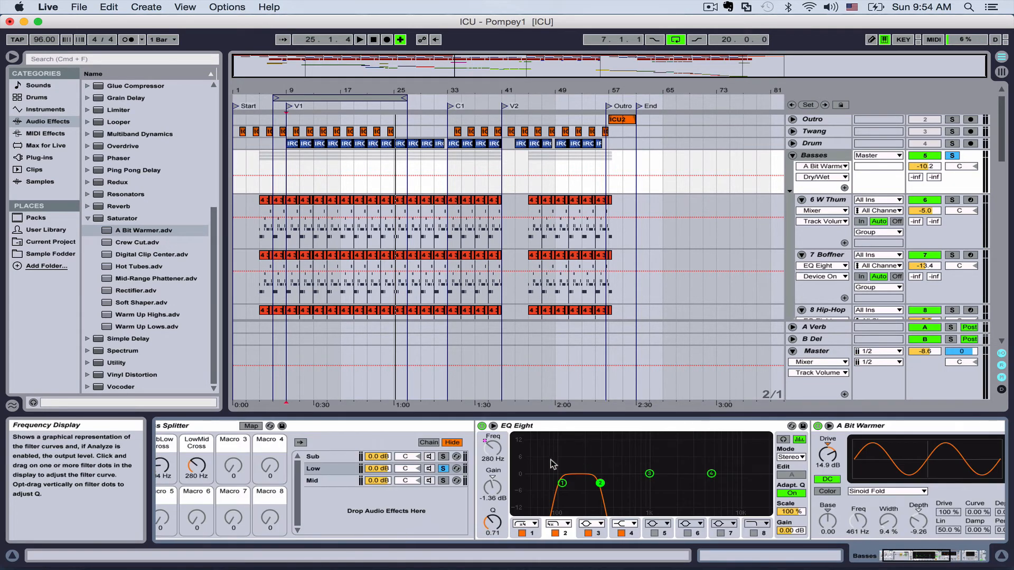
click(443, 481)
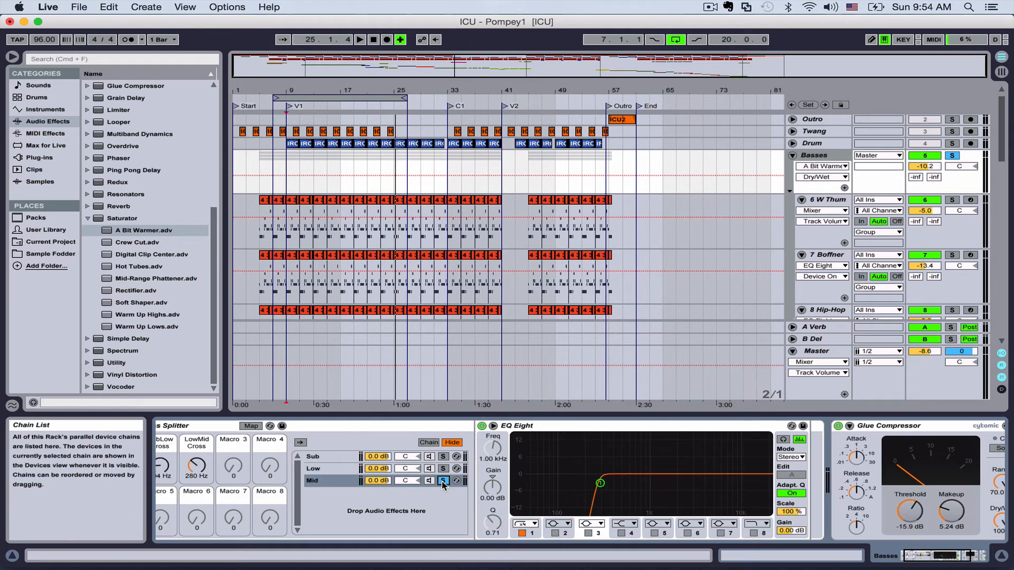
key(space)
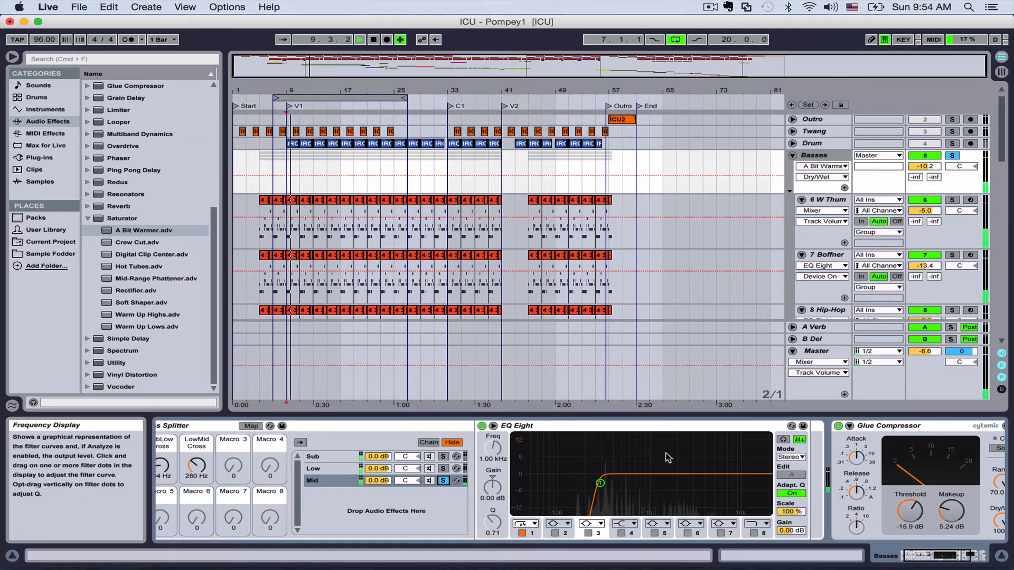
Add the Saturator preset A Bit Warmer.adv to the Mid chain after its EQ Eight and start playback
scroll(677, 448, right, 3)
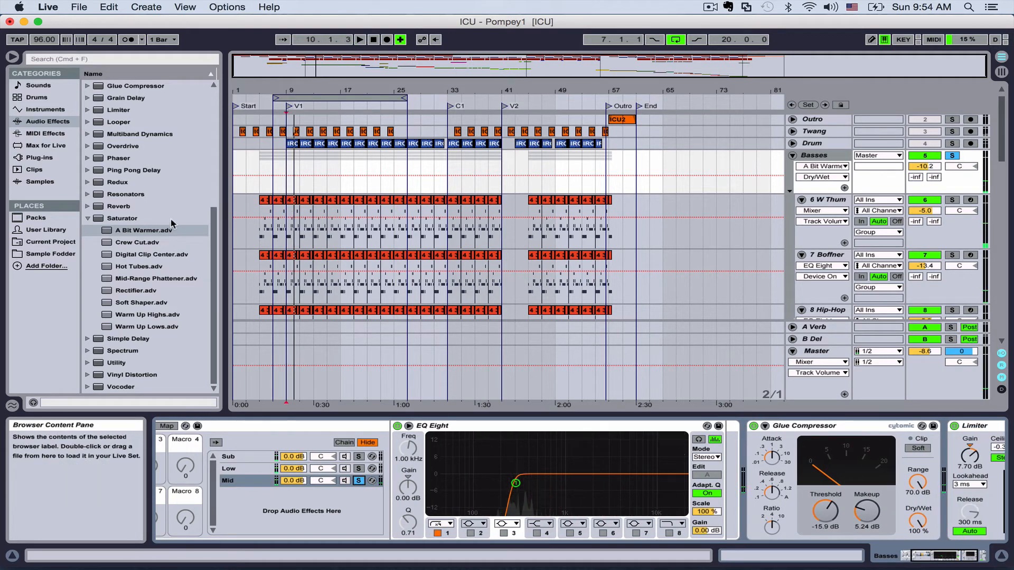
mouse_move(145, 233)
mouse_down()
mouse_move(757, 439)
mouse_move(721, 456)
mouse_up()
key(space)
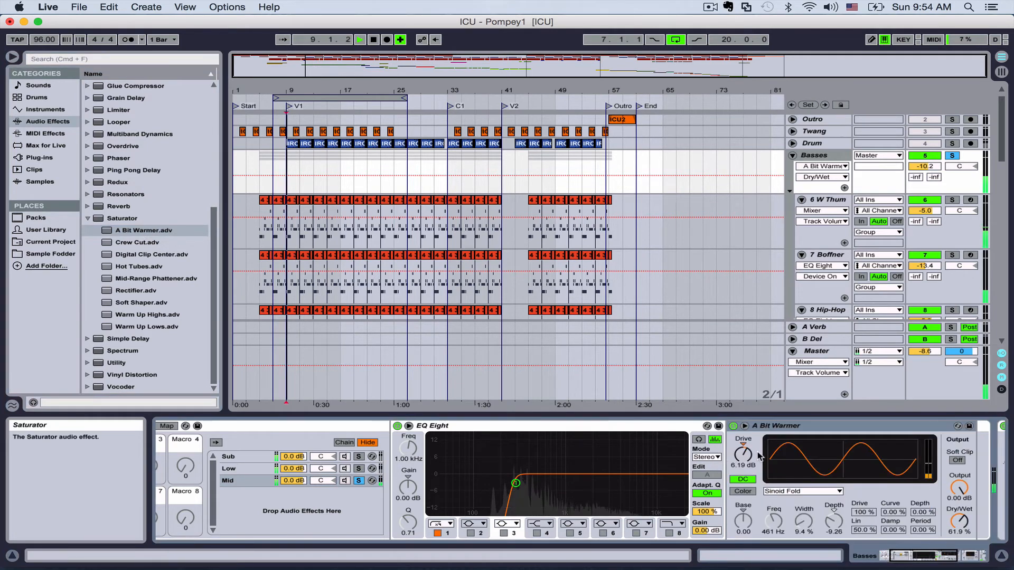
Set the Mid chain saturator's Output to -7.14 dB, Dry/Wet to 64.3 % and Drive to 6.86 dB during playback
drag(959, 487, 959, 519)
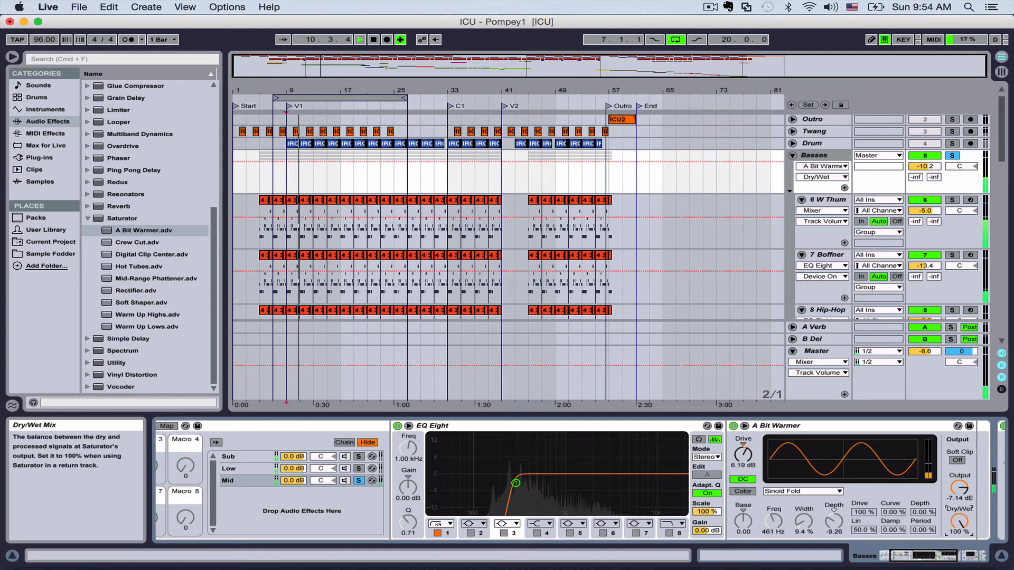
drag(743, 454, 743, 460)
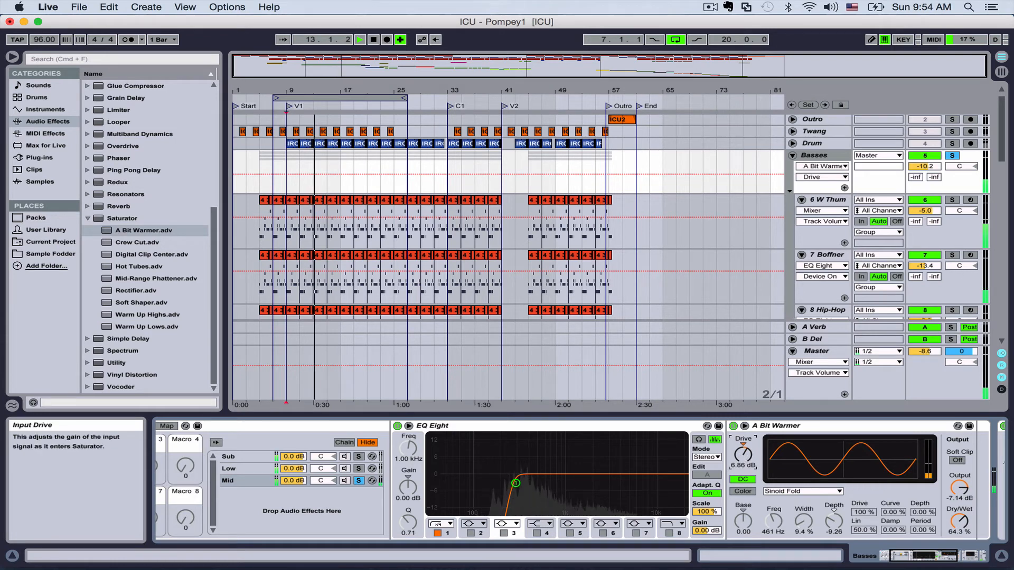
key(space)
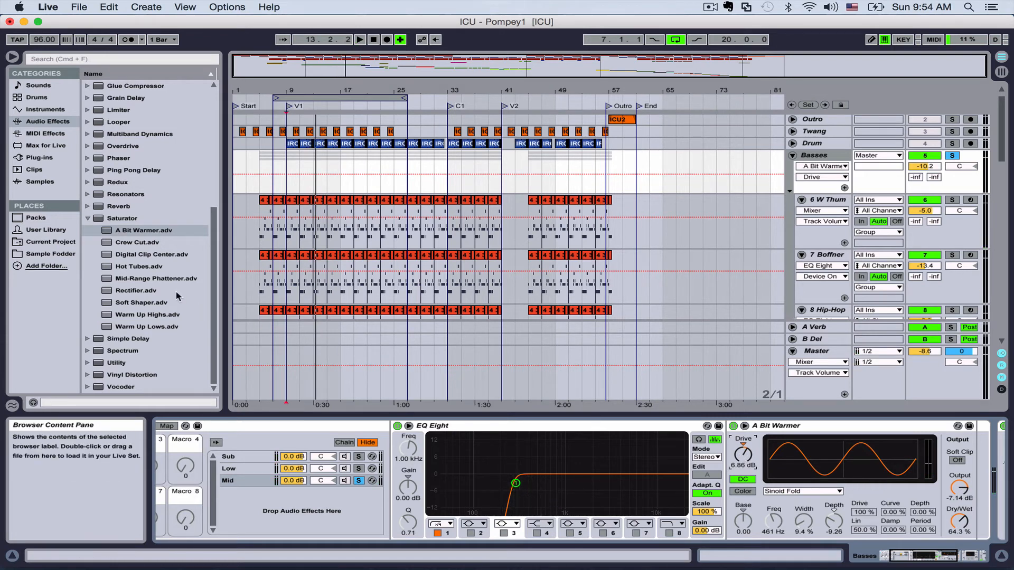
Add the preset Chorus.adv after the Mid chain's saturator and set its Dry/Wet to 56 %
click(89, 218)
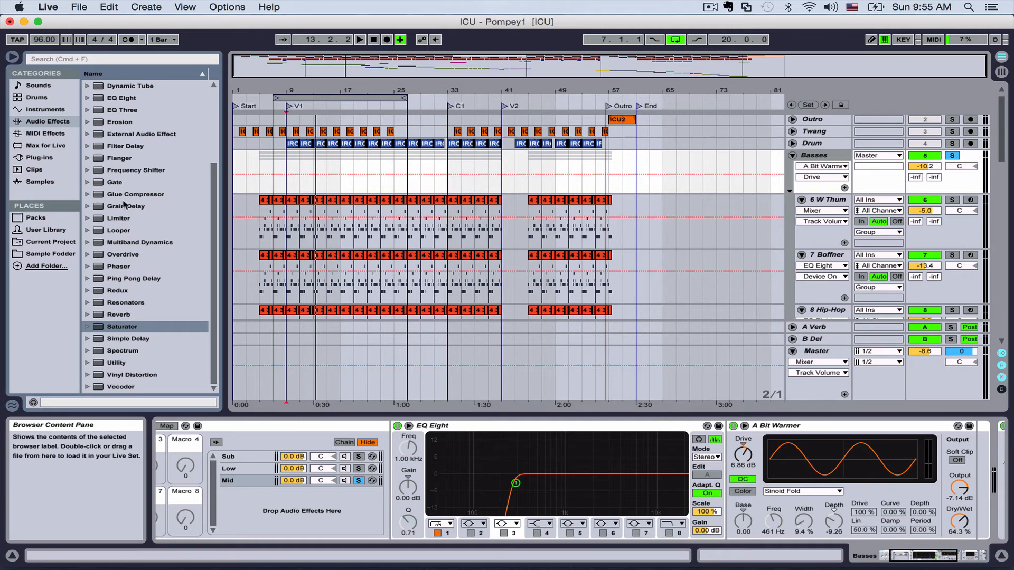
scroll(124, 205, up, 5)
click(88, 157)
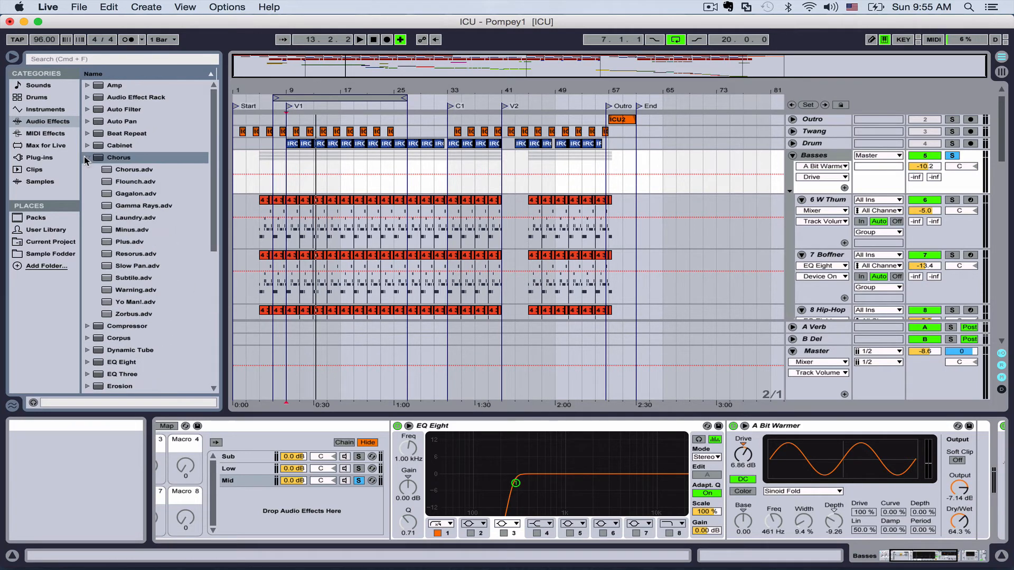
click(129, 171)
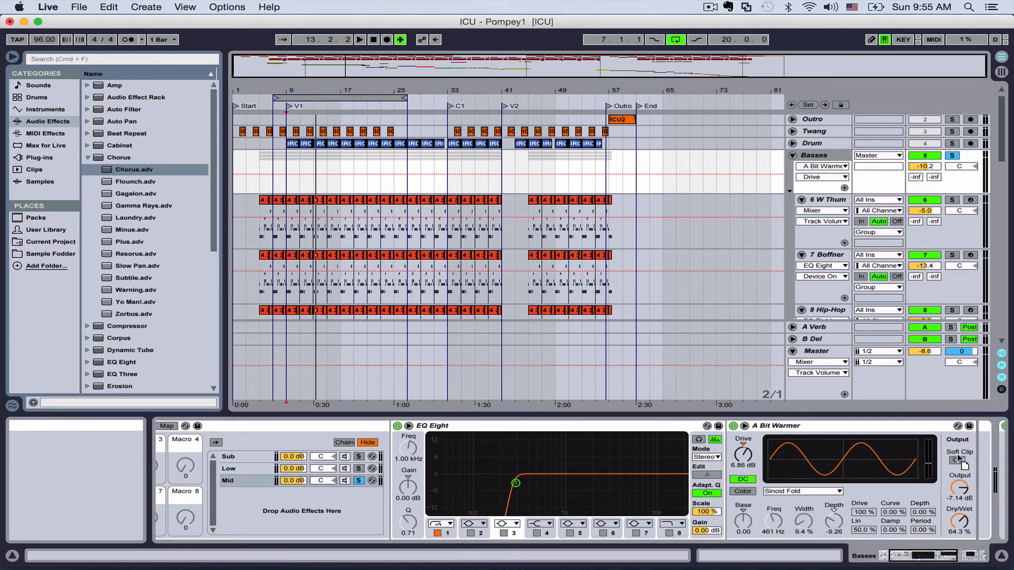
drag(967, 455, 971, 454)
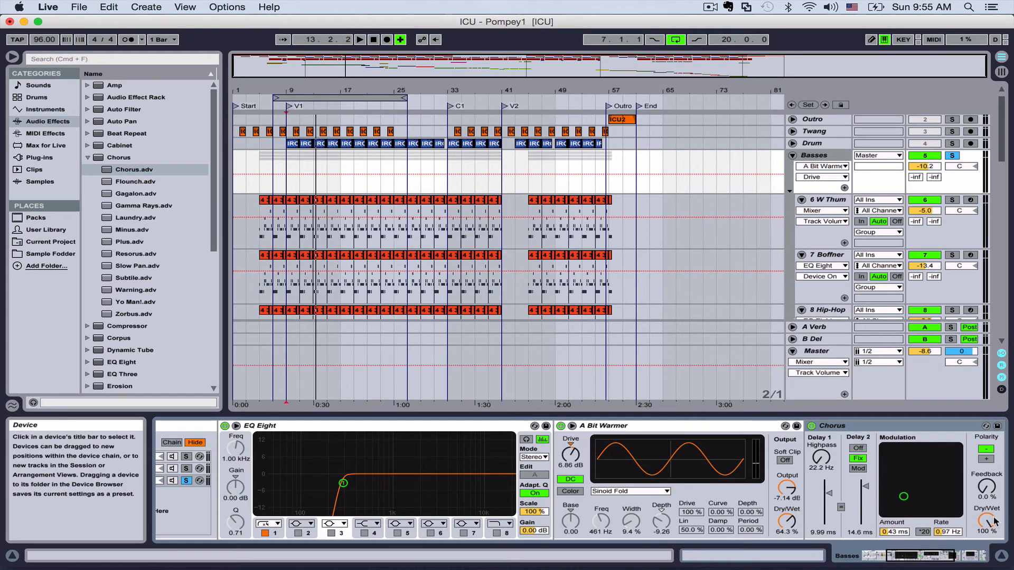
drag(986, 520, 986, 543)
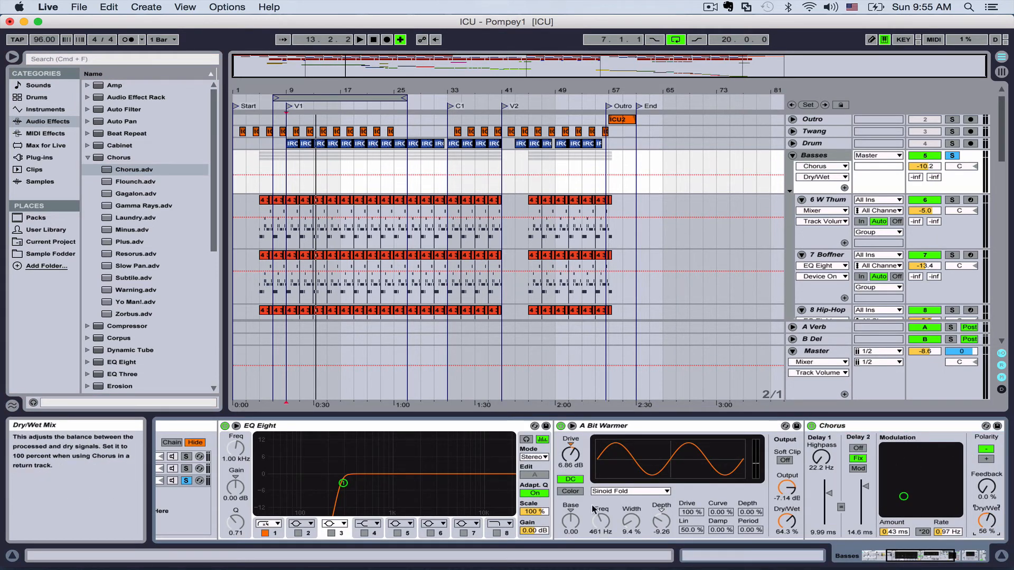
Review the Basses device chain from the Bass Splitter through the Mid chain's effects to the Glue Compressor and Limiter
scroll(593, 508, left, 5)
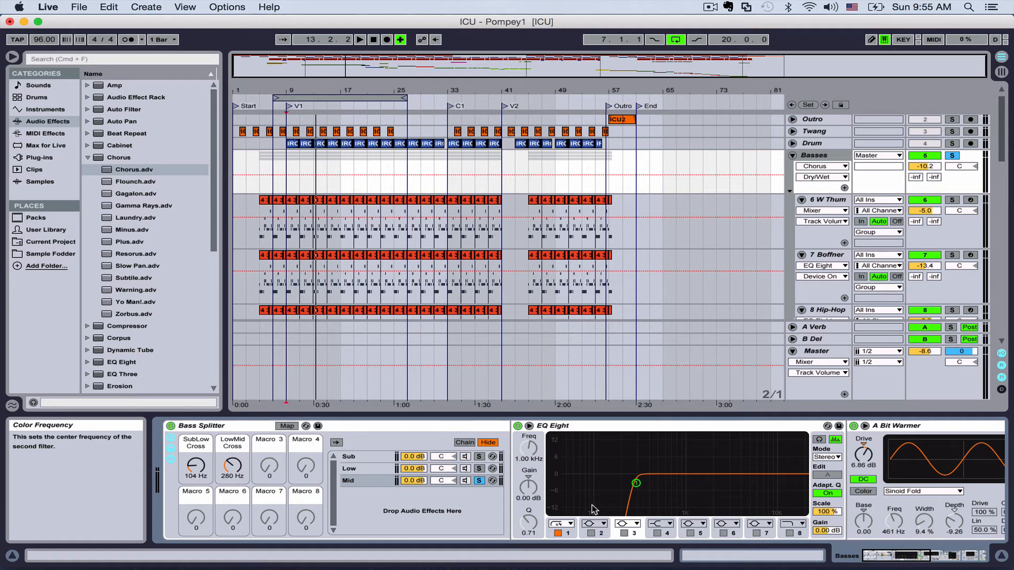
scroll(587, 445, right, 10)
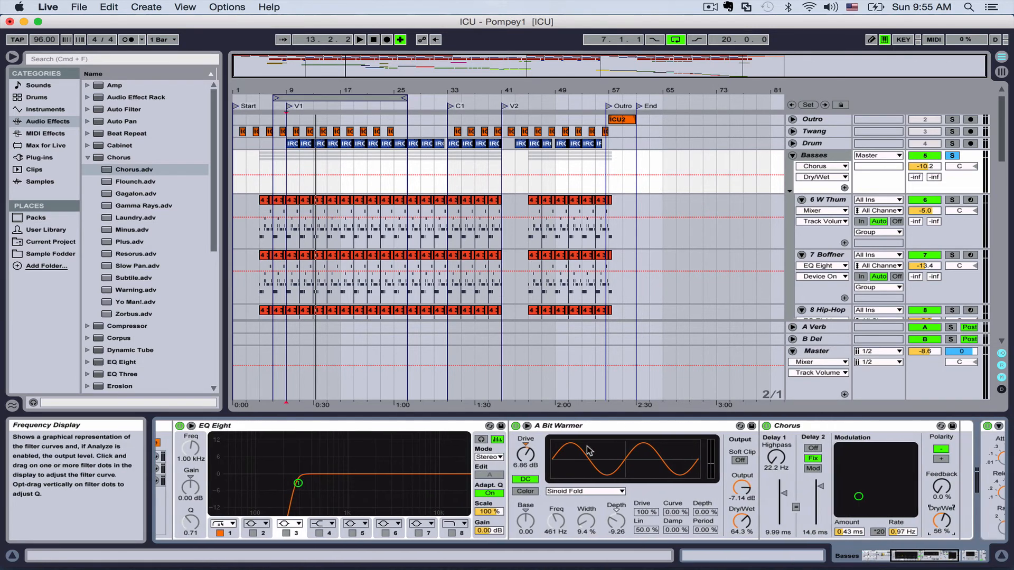
scroll(587, 446, right, 2)
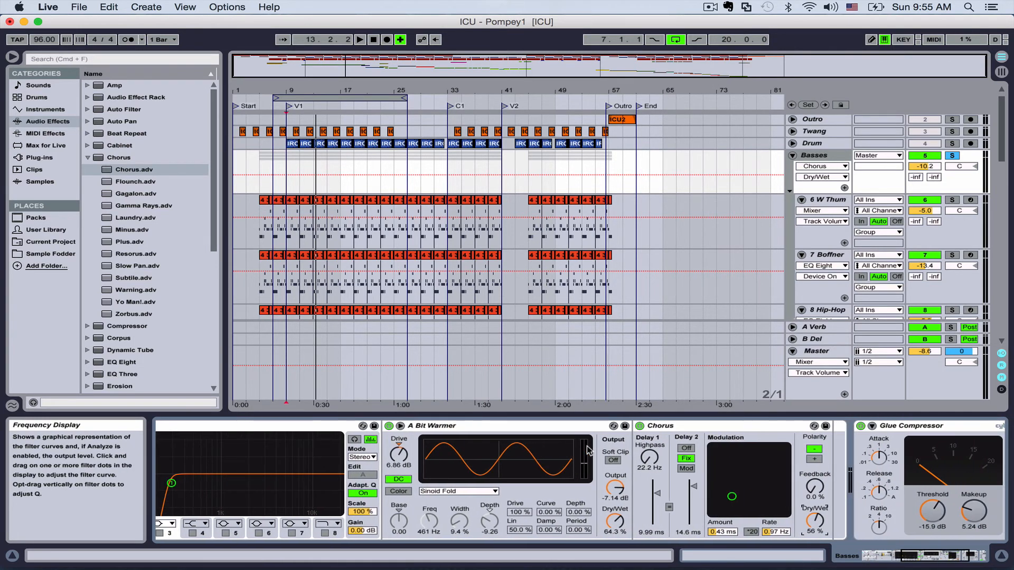
scroll(729, 472, right, 6)
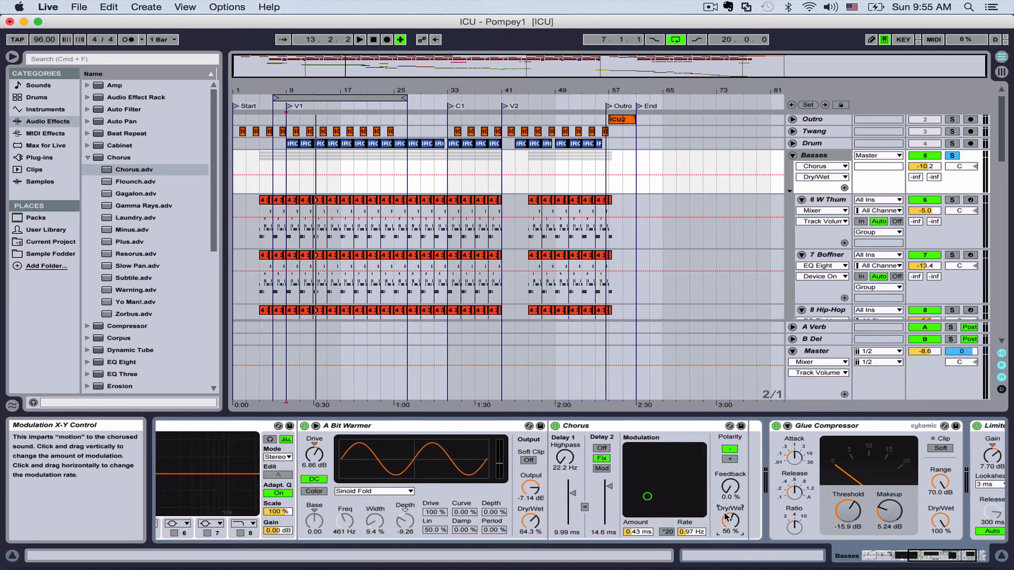
scroll(539, 479, left, 20)
scroll(539, 480, right, 20)
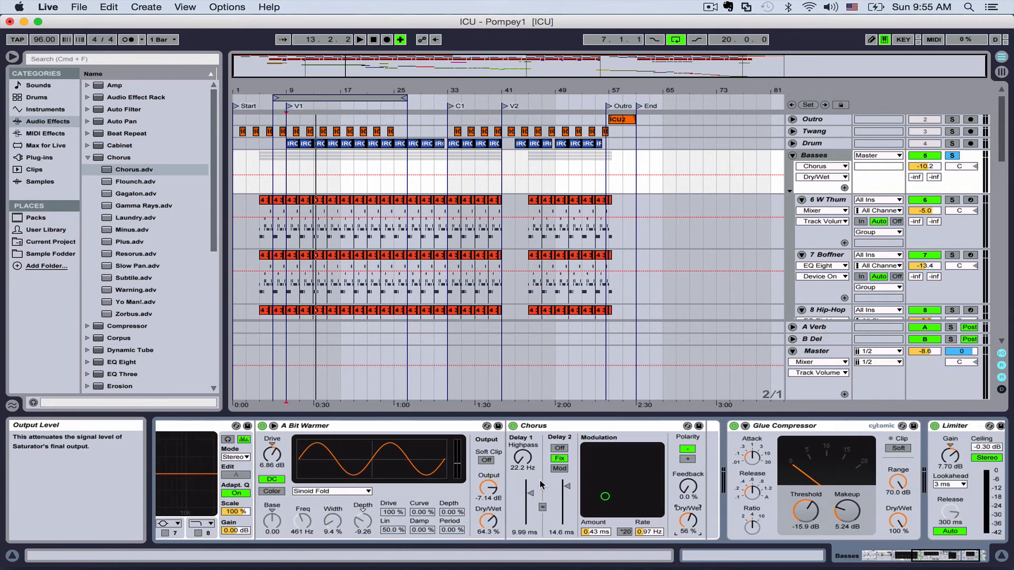
scroll(540, 483, right, 6)
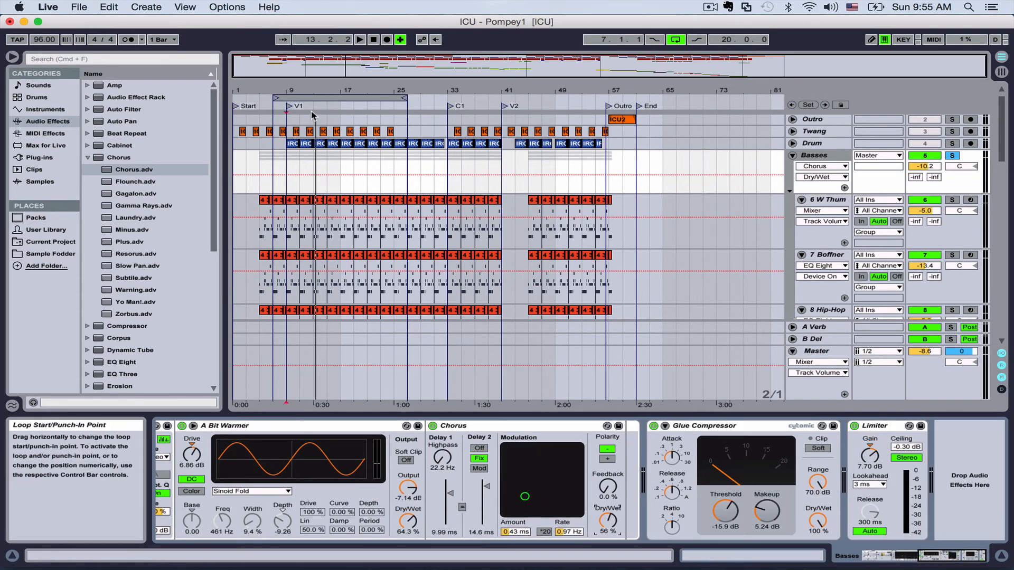
While listening to the soloed Mid chain, set the Chorus modulation Amount to 0.36 ms and its Dry/Wet to 71 %
key(space)
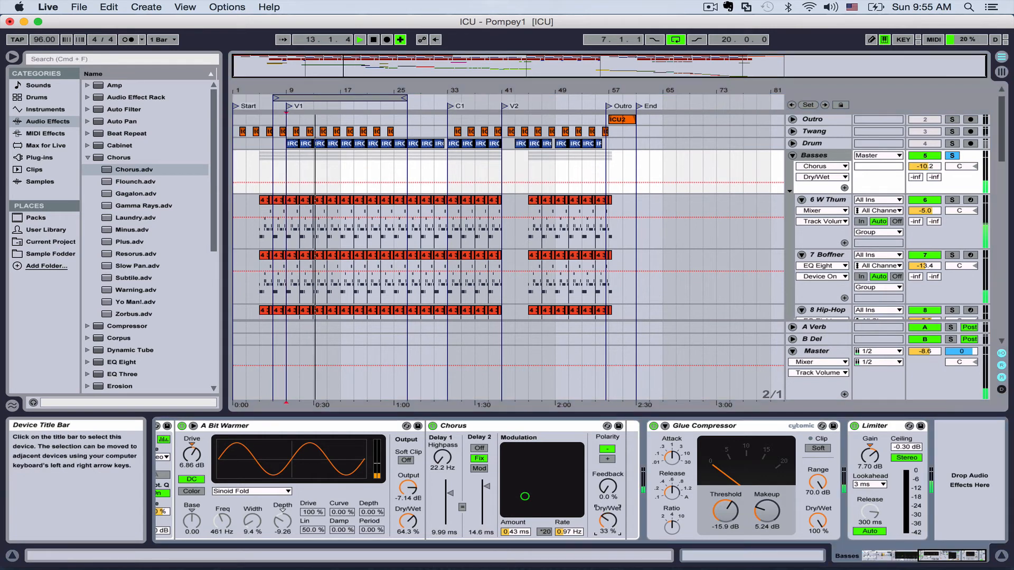
drag(524, 497, 522, 497)
mouse_move(525, 500)
mouse_down()
mouse_move(563, 492)
mouse_move(523, 500)
mouse_up()
drag(608, 520, 607, 498)
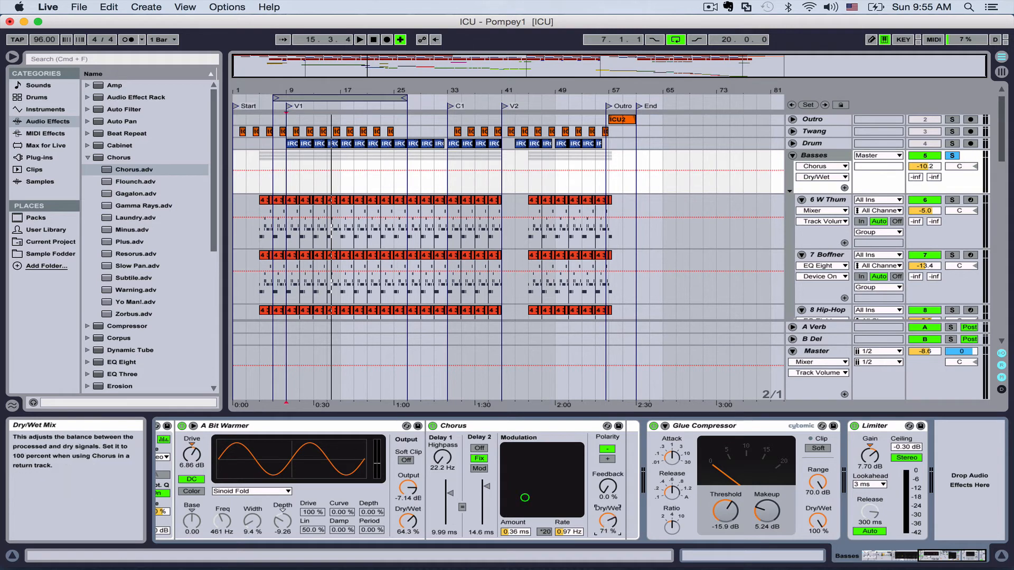
Turn off the Mid chain's solo and play all three bands together from V1 while viewing the chain's devices
scroll(595, 442, left, 10)
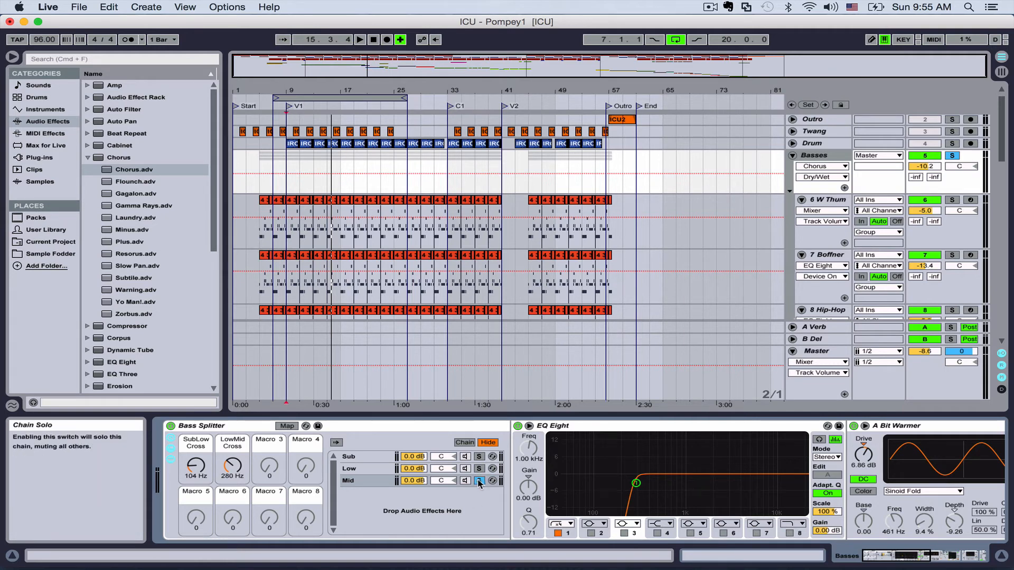
key(space)
scroll(589, 469, right, 6)
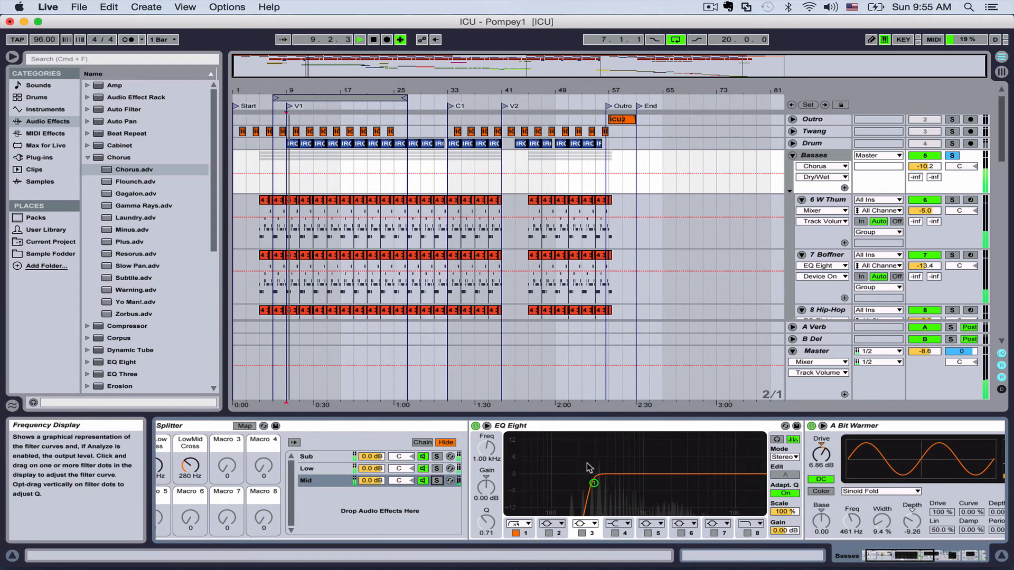
scroll(866, 492, right, 4)
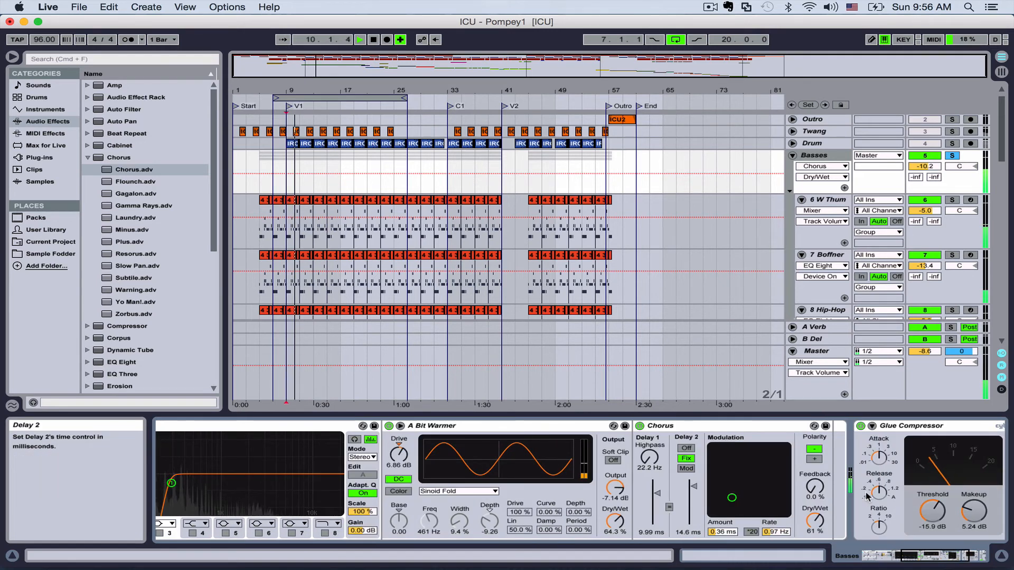
While listening to the combined bass bands, set the Mid chain's Chorus Dry/Wet to 29 %
key(space)
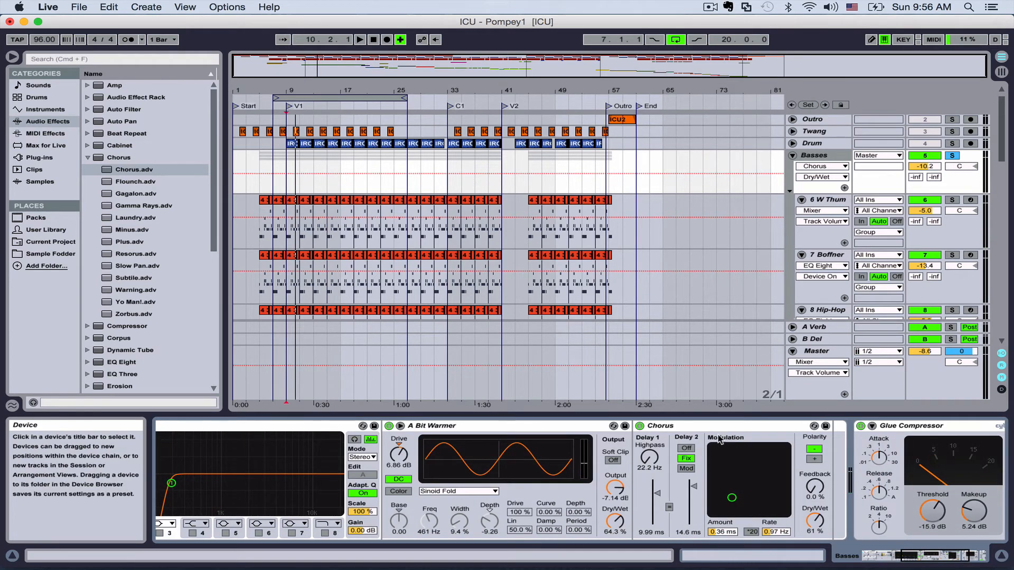
key(space)
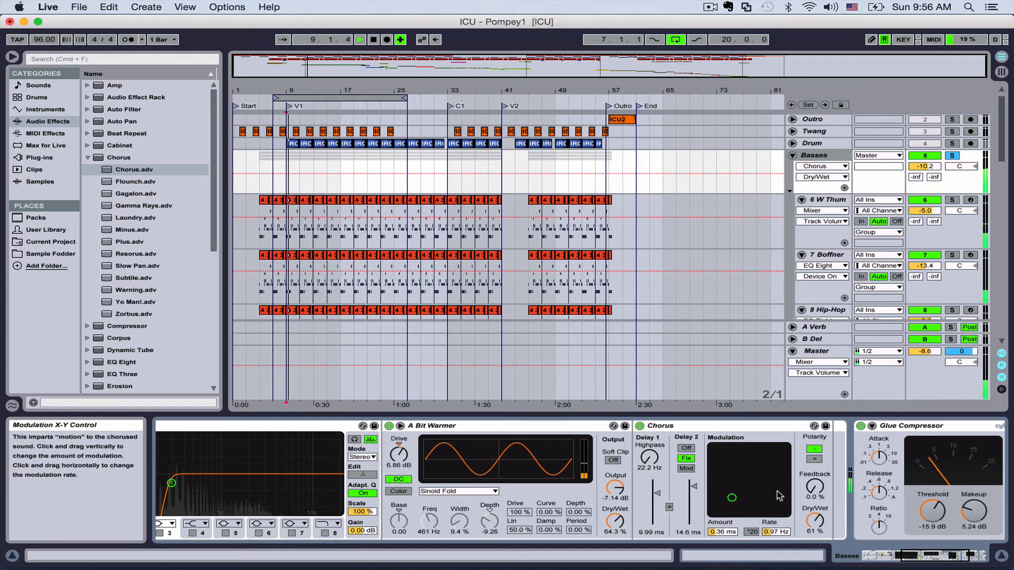
drag(814, 521, 815, 537)
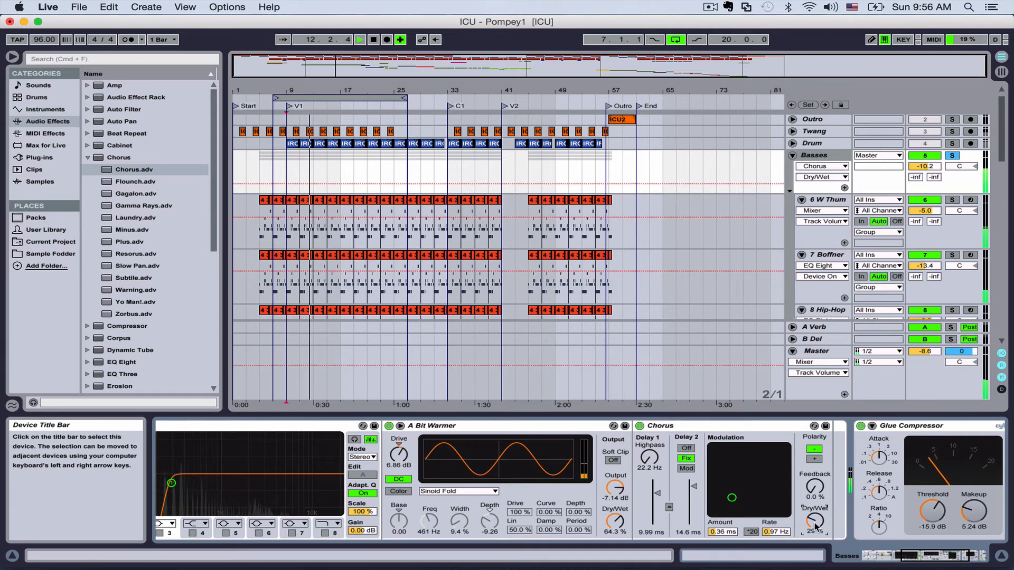
key(space)
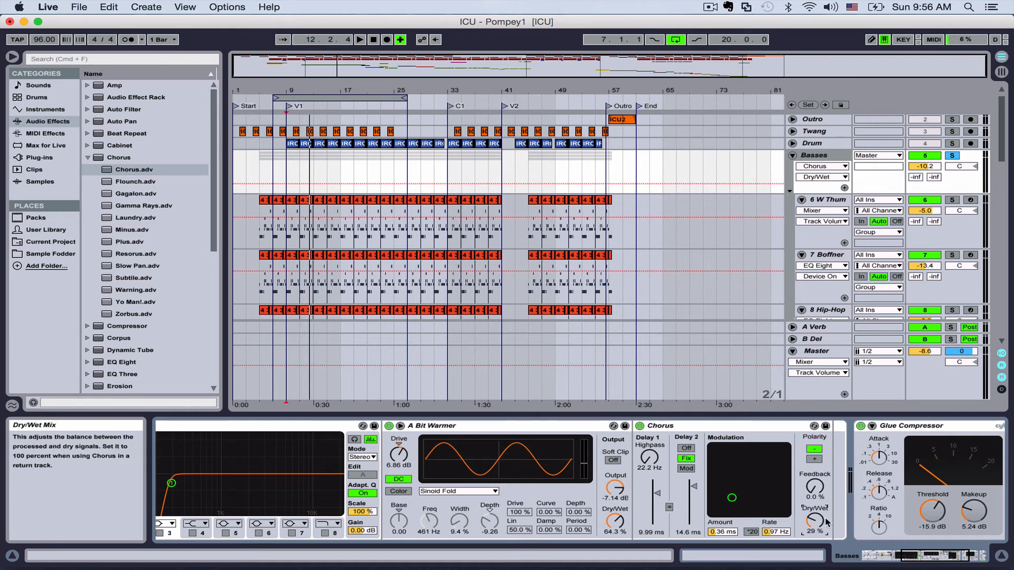
Review the effects in the Sub, Low and Mid chains of the Bass Splitter and the devices following the rack
scroll(813, 521, right, 5)
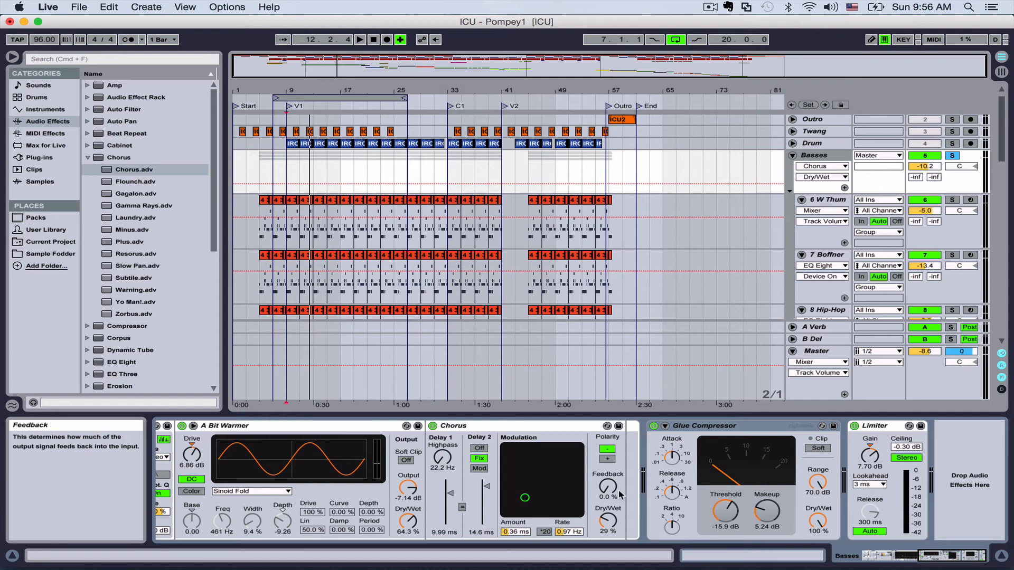
scroll(618, 490, left, 10)
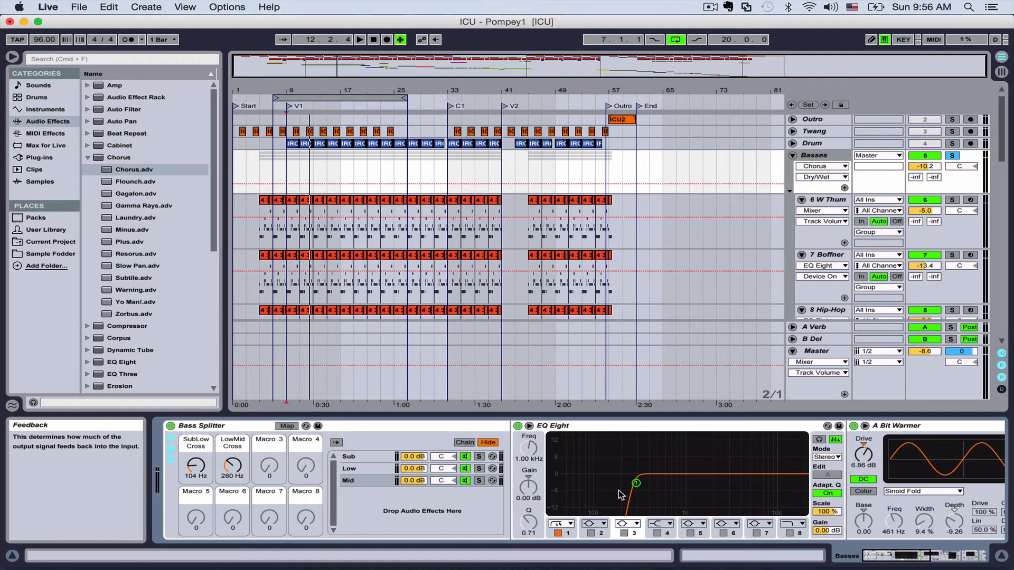
click(370, 457)
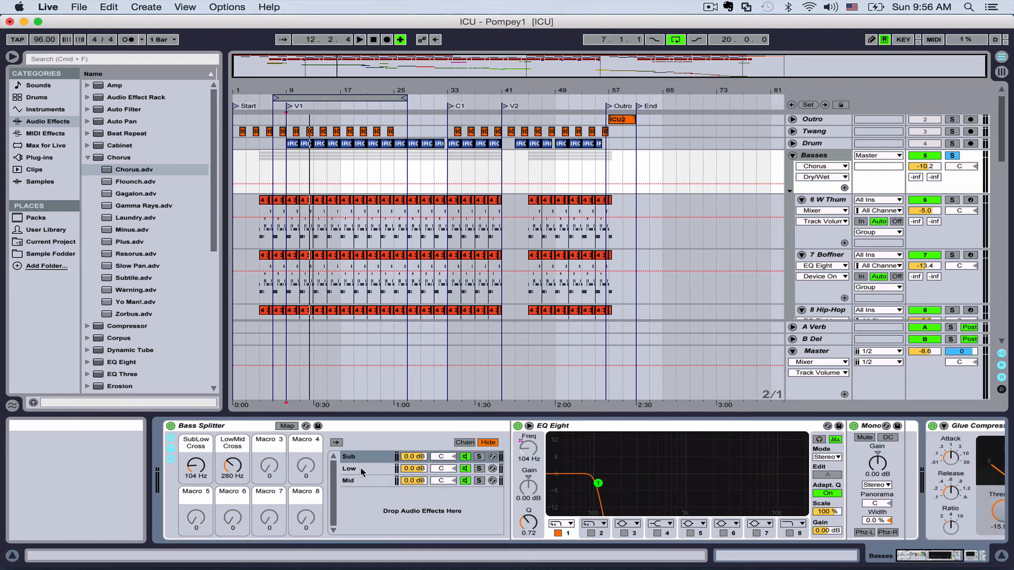
click(360, 468)
click(363, 481)
click(358, 469)
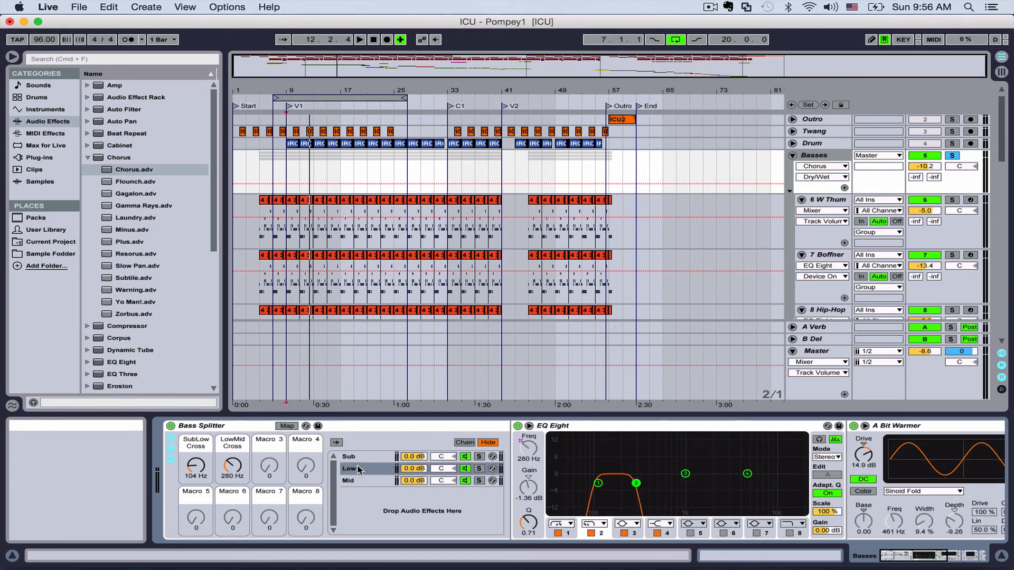
scroll(625, 473, right, 5)
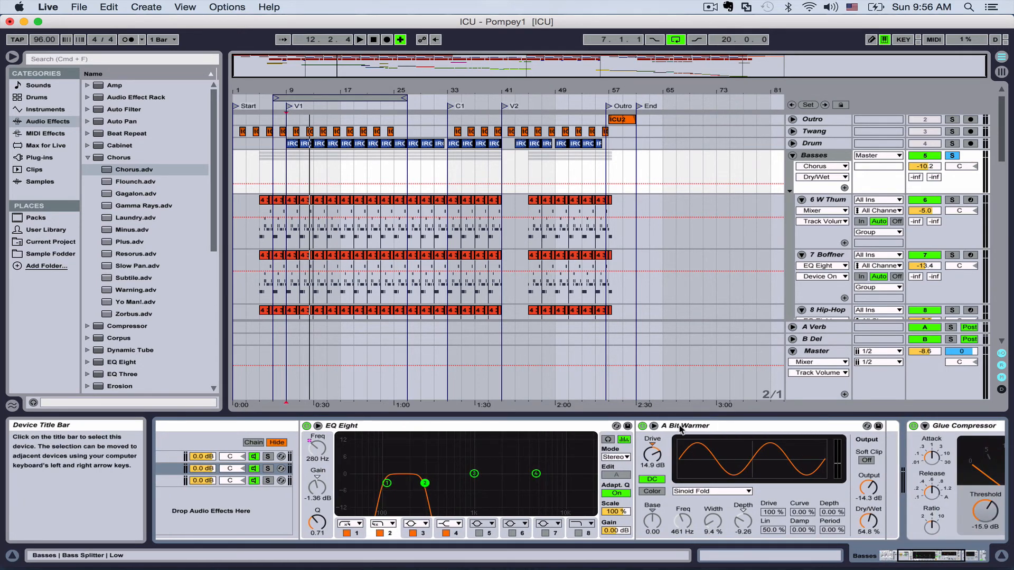
Move the A Bit Warmer saturator ahead of the EQ Eight in the Bass Splitter's Mid chain
click(169, 480)
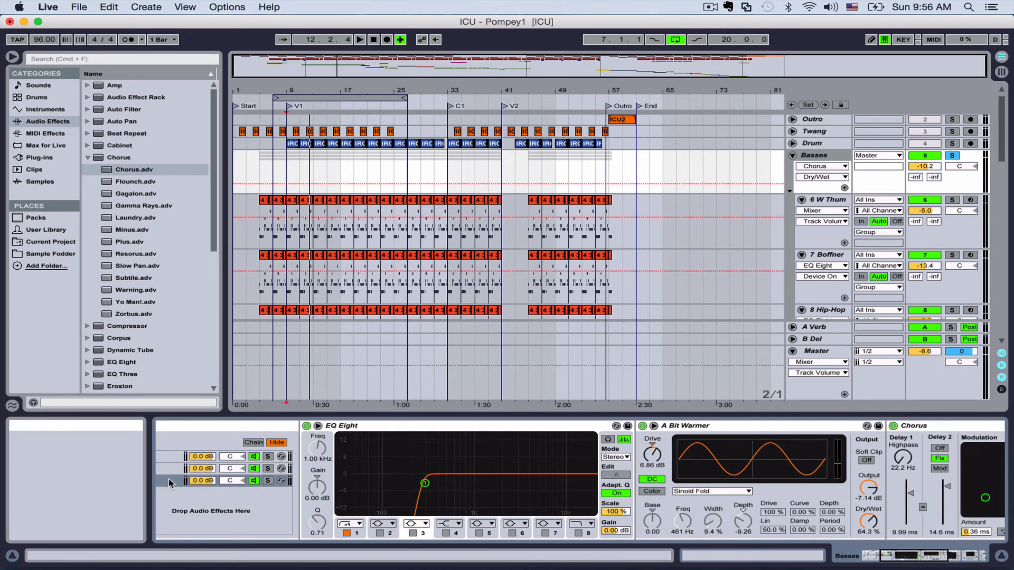
drag(698, 429, 433, 448)
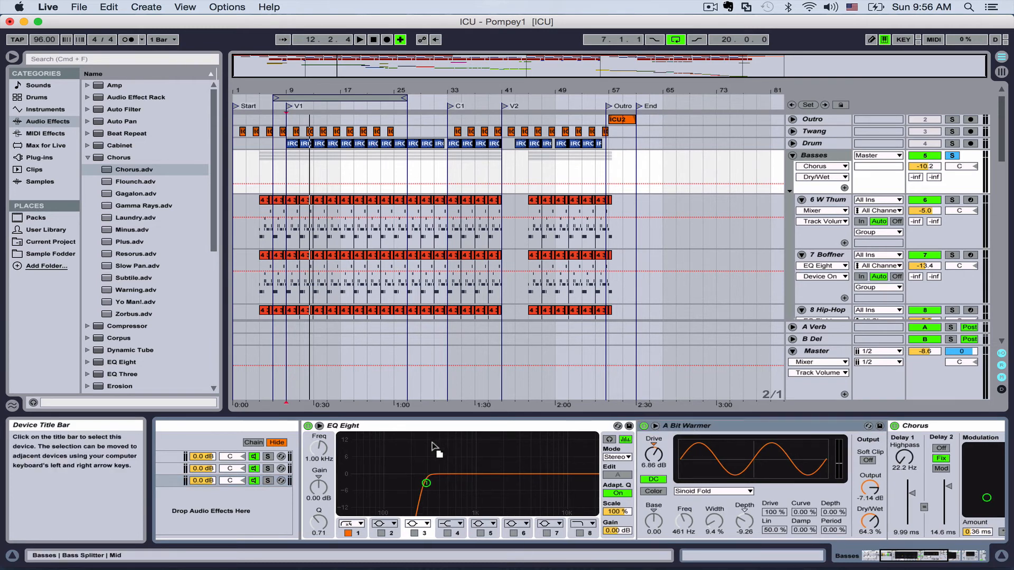
drag(303, 453, 305, 450)
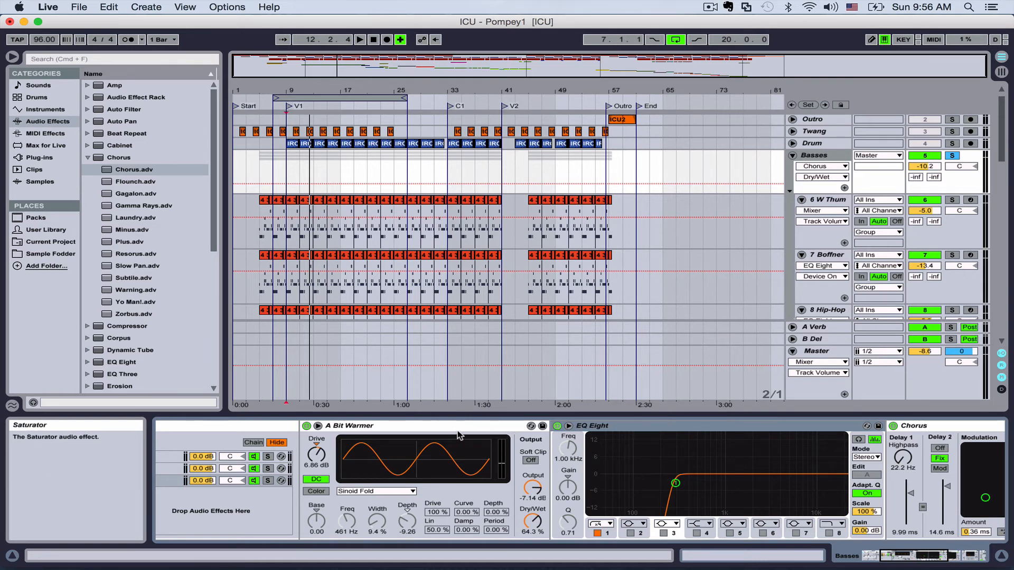
scroll(710, 471, right, 10)
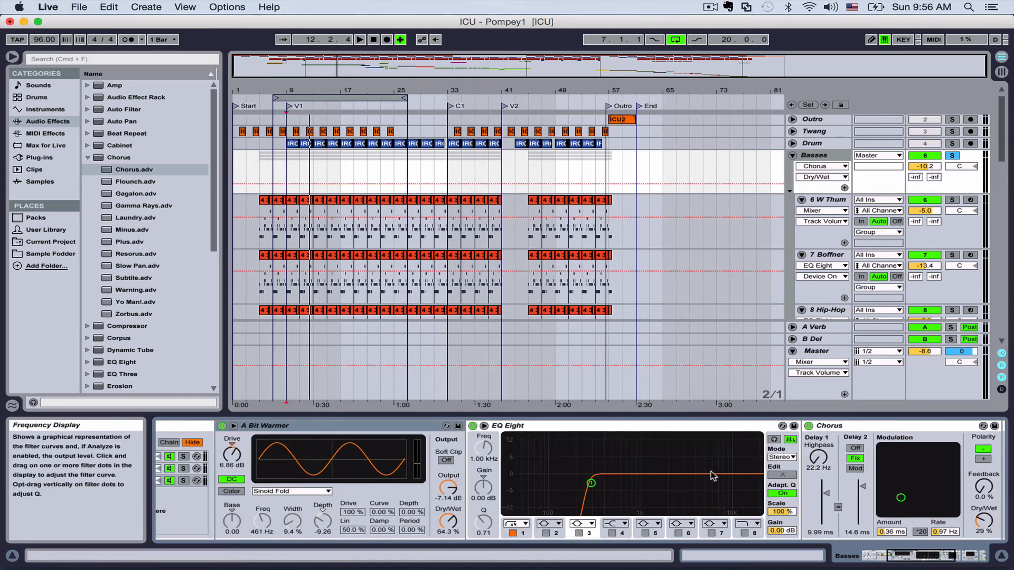
scroll(711, 471, left, 15)
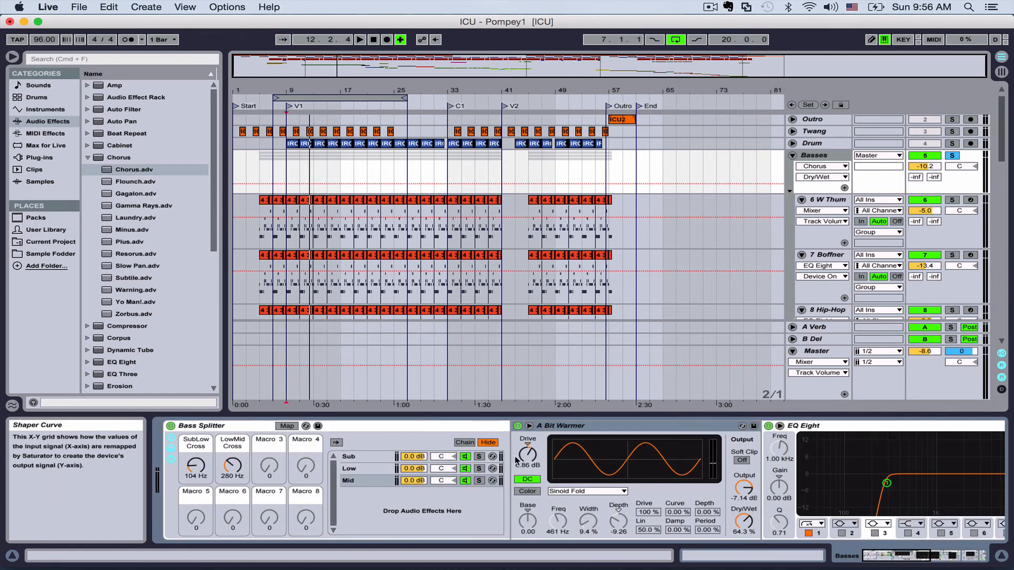
Move the A Bit Warmer saturator ahead of the EQ Eight in the Bass Splitter's Low chain
click(356, 467)
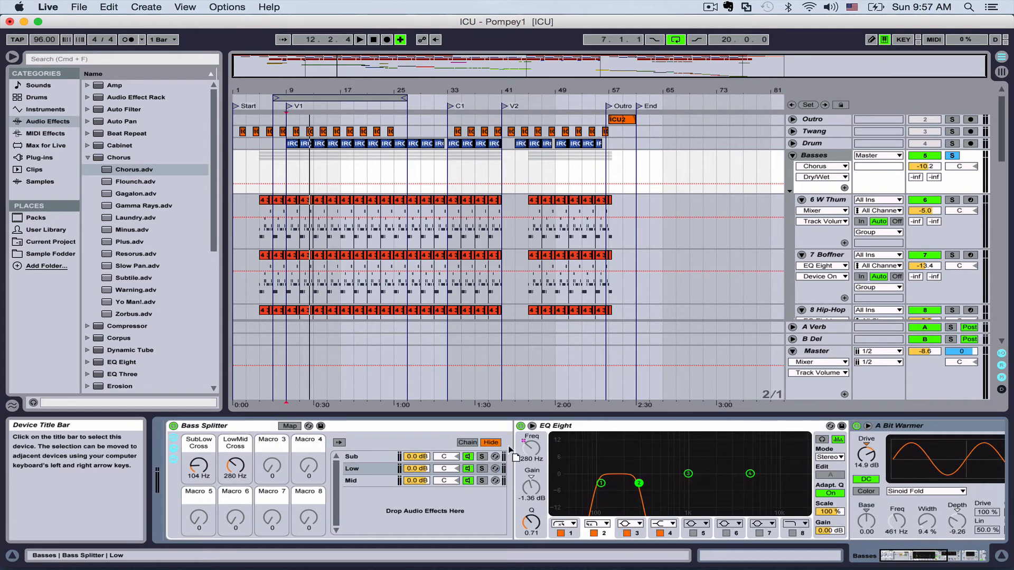
drag(898, 425, 554, 433)
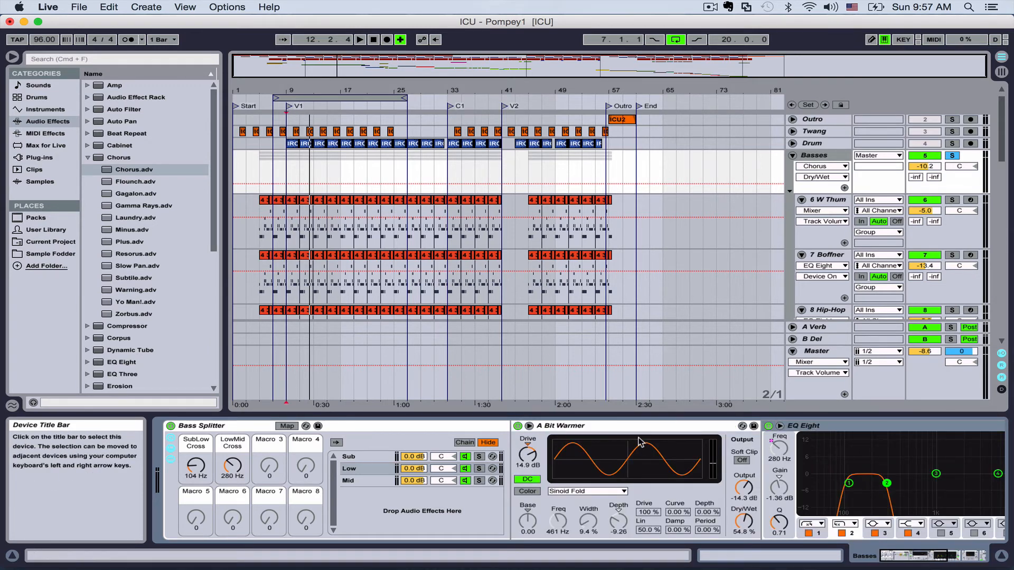
click(861, 427)
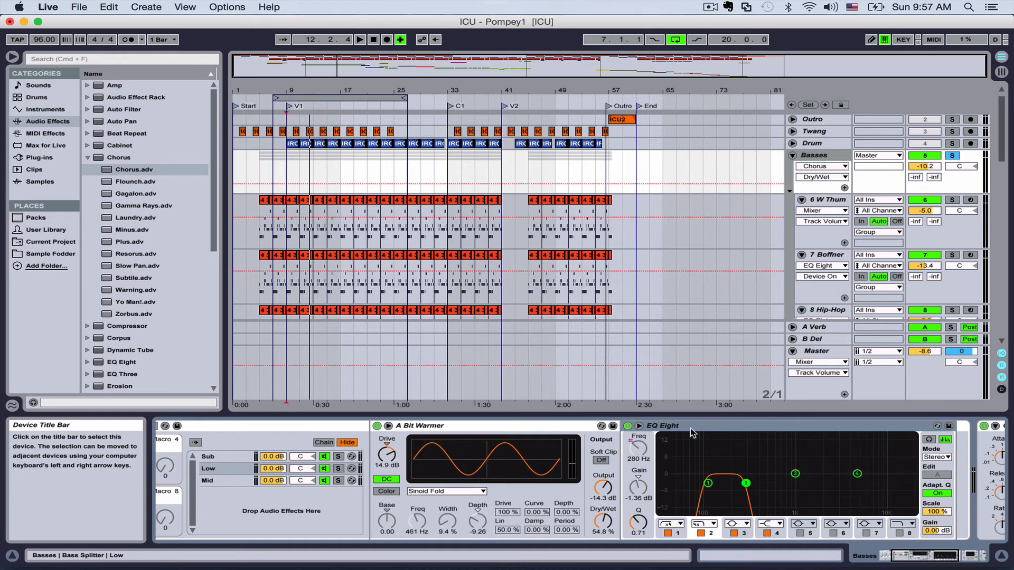
Play the Basses group while checking the Low chain's reordered devices, the Glue Compressor and the Limiter
scroll(596, 425, left, 5)
key(space)
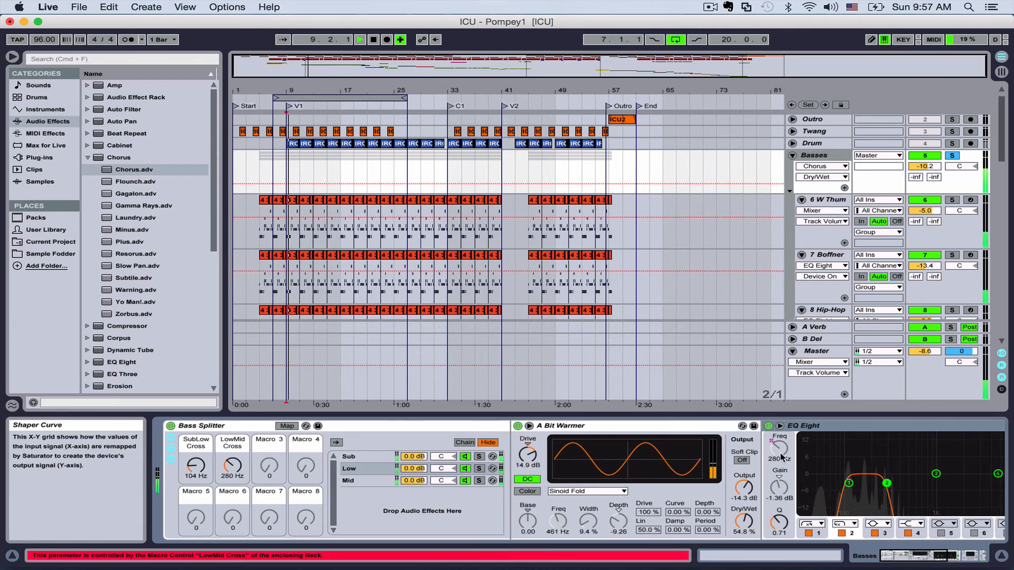
scroll(710, 463, right, 5)
scroll(708, 463, right, 5)
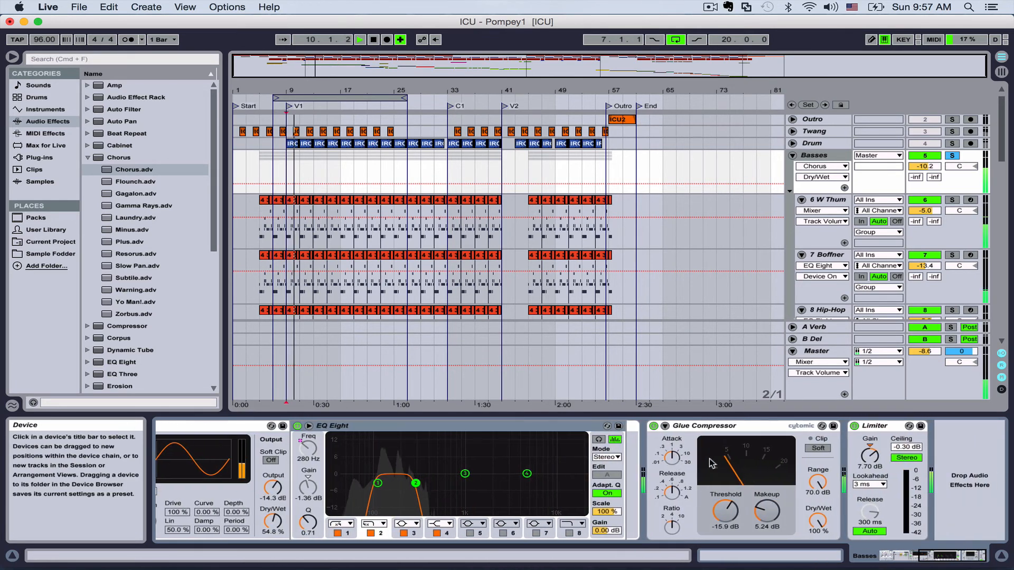
key(space)
scroll(711, 462, left, 5)
scroll(710, 461, right, 4)
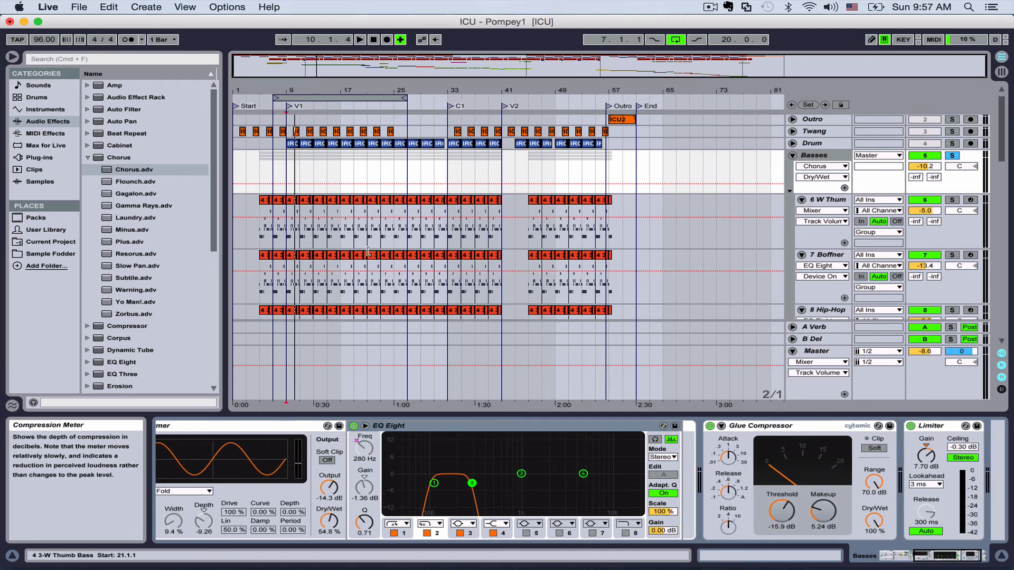
Add an EQ Eight to the Basses group between the Bass Splitter rack and the Glue Compressor
click(88, 157)
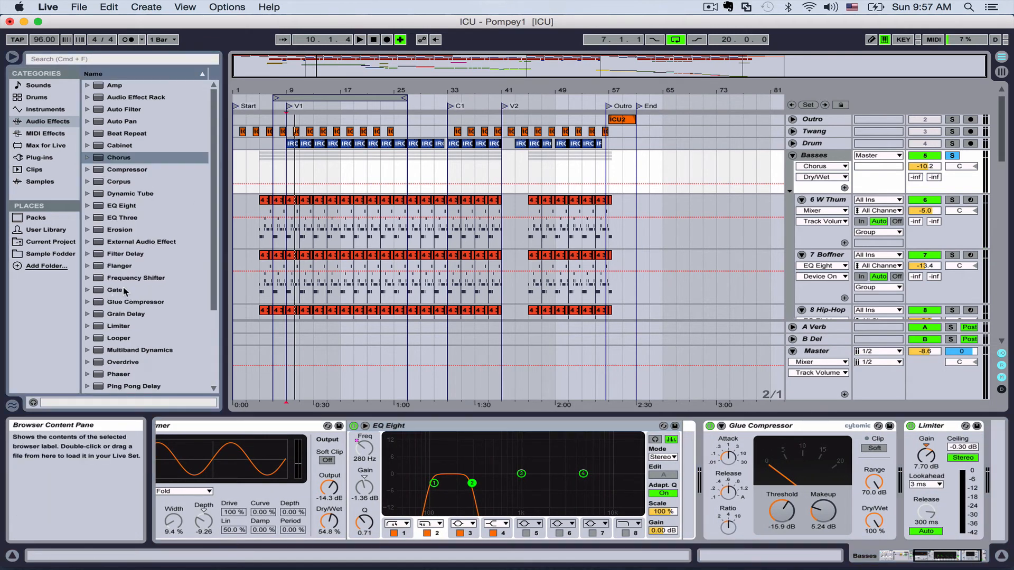
double_click(112, 205)
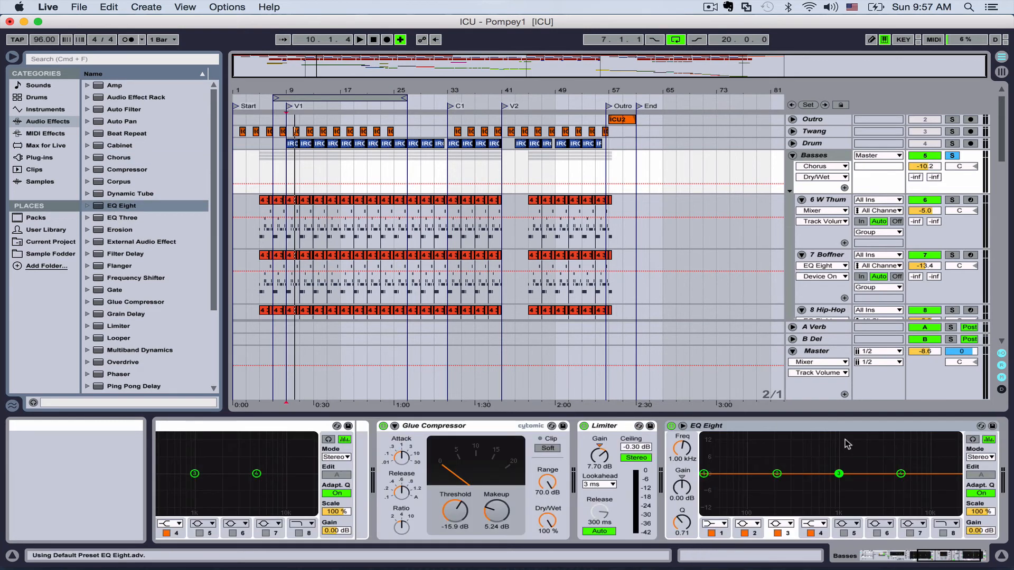
scroll(380, 452, right, 5)
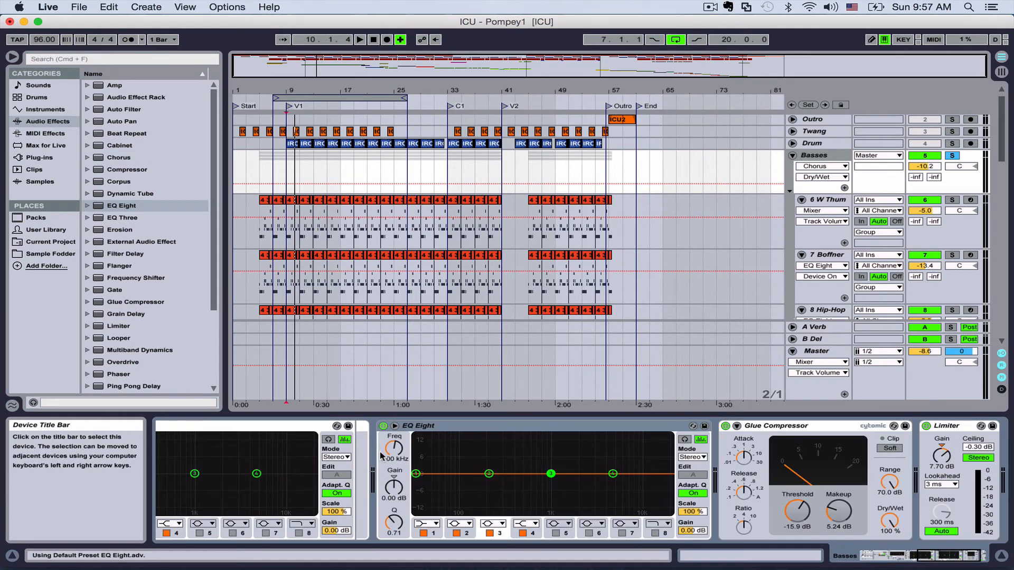
click(417, 474)
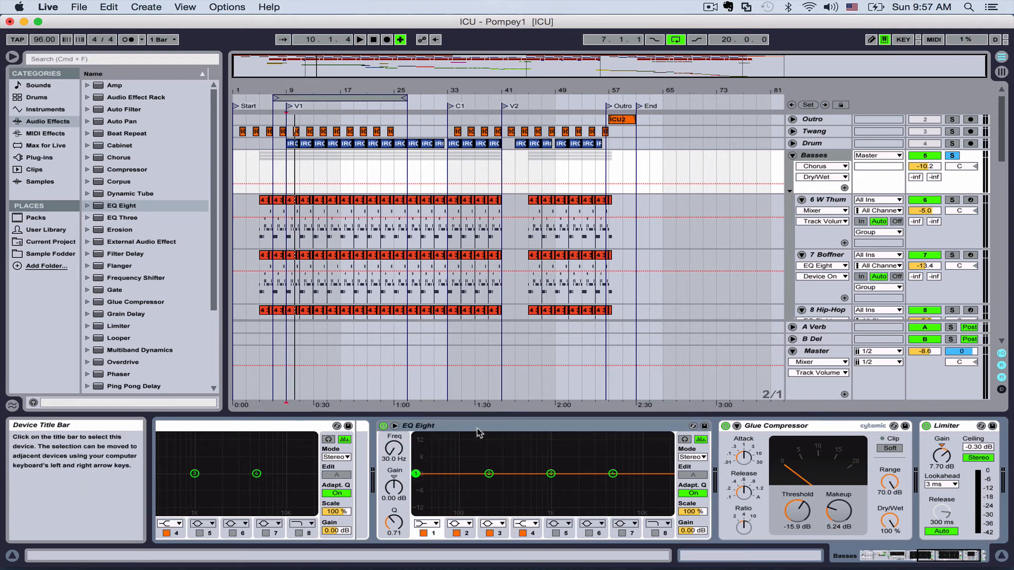
Expand the new EQ Eight's display and play the Basses group to examine its frequency spectrum
click(394, 427)
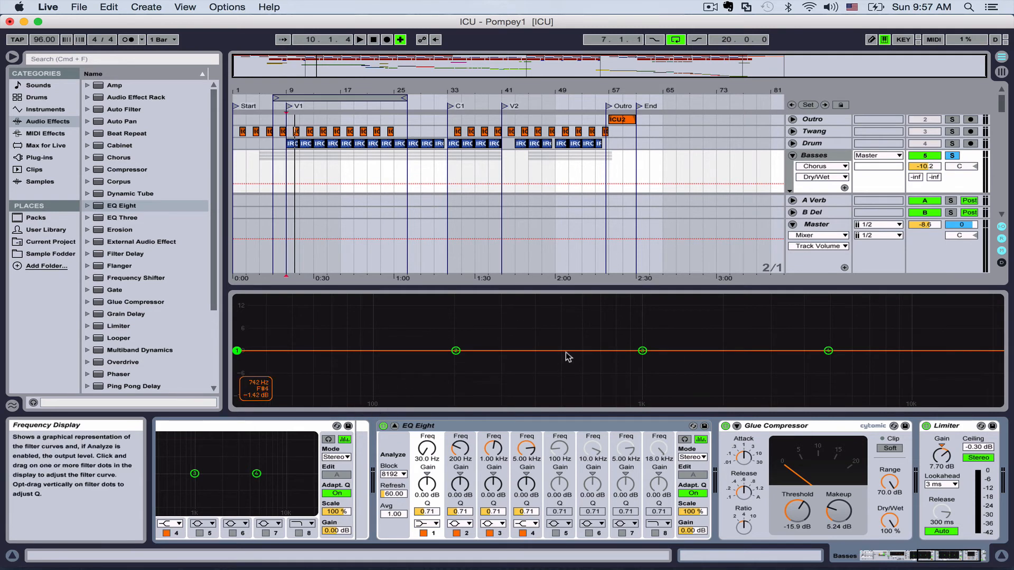
key(space)
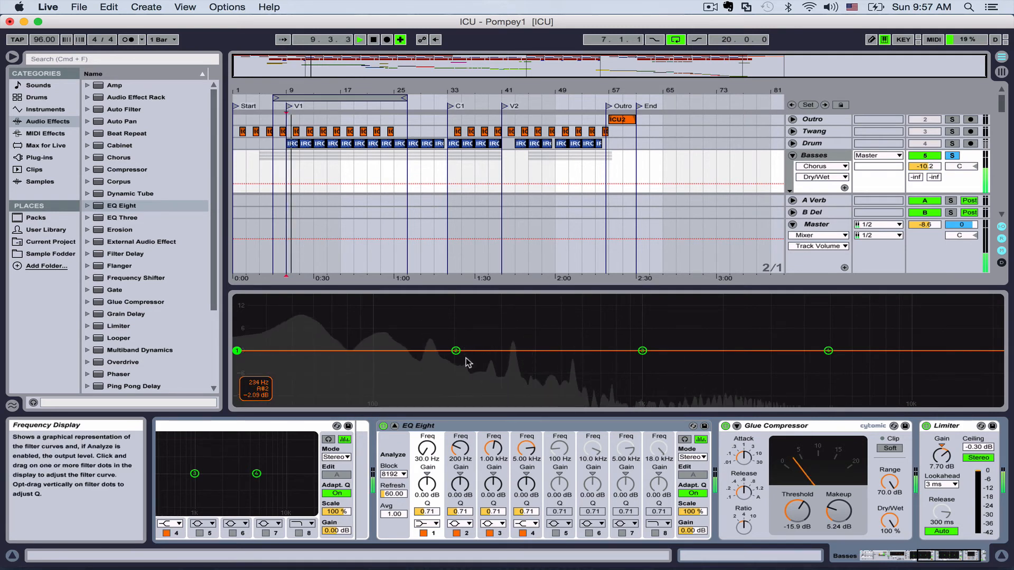
click(642, 351)
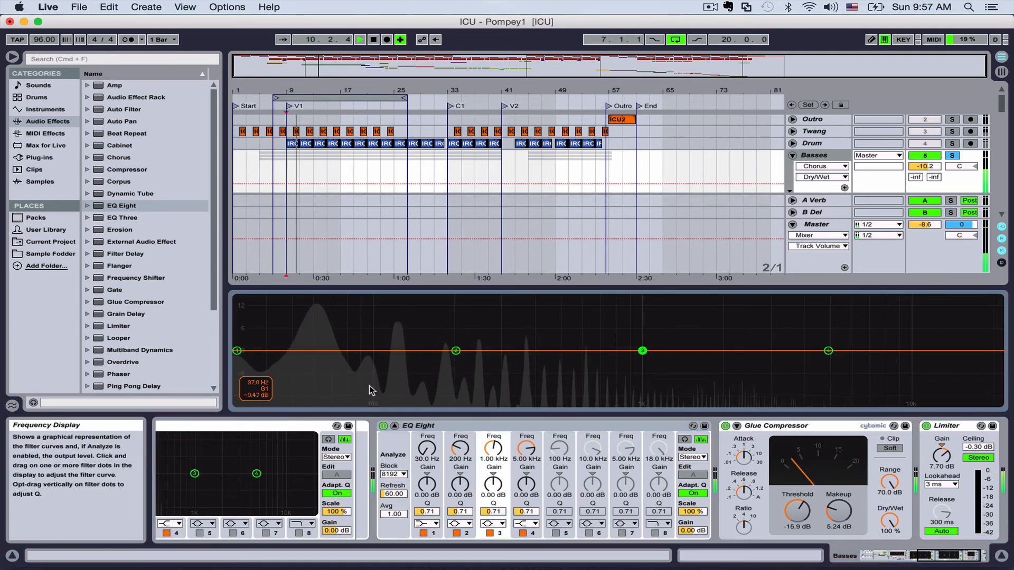
key(space)
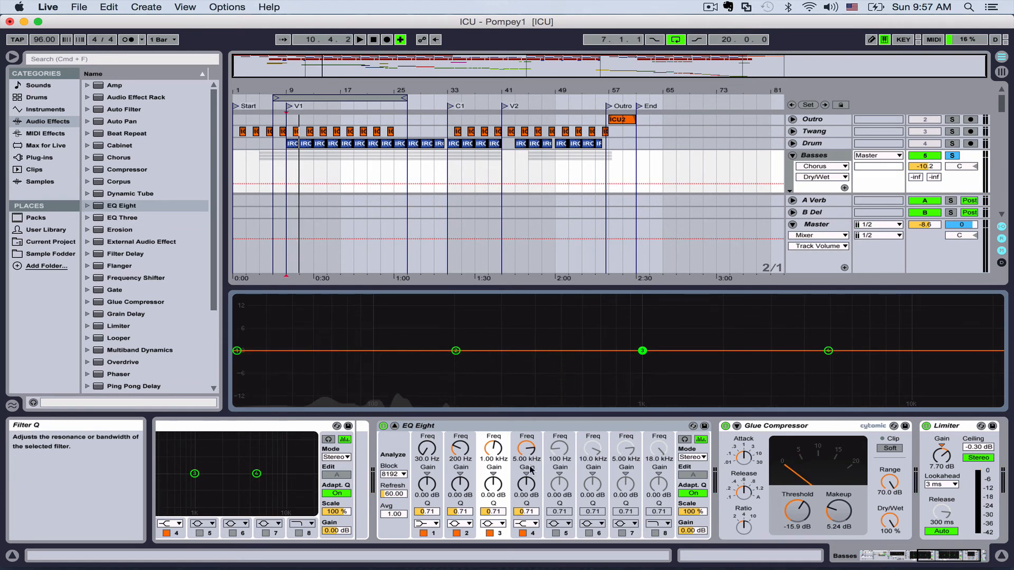
Make EQ band 4 a gentle high-cut filter at 2.37 kHz with a Q of 0.44 while listening to the basses
click(527, 523)
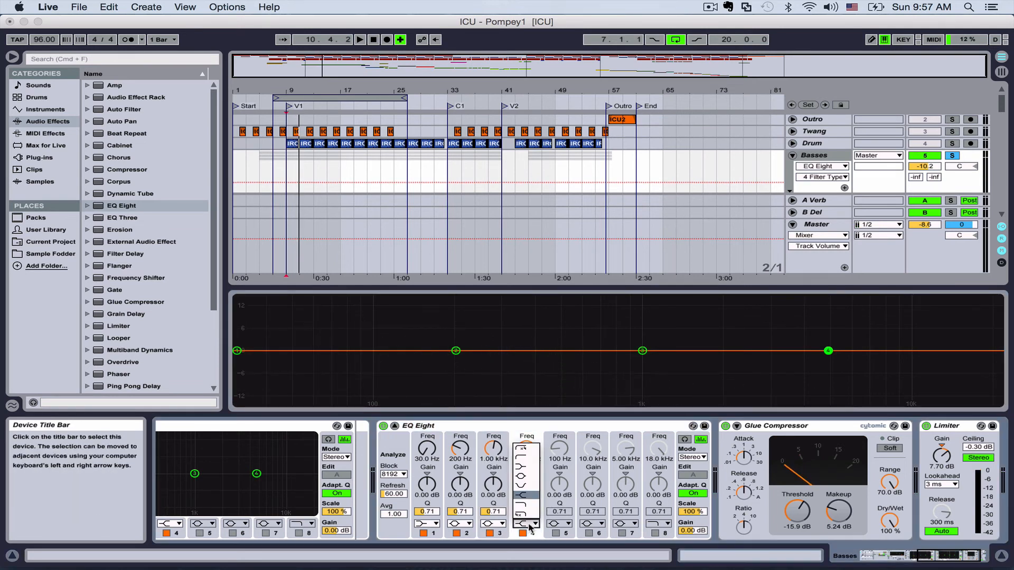
click(526, 507)
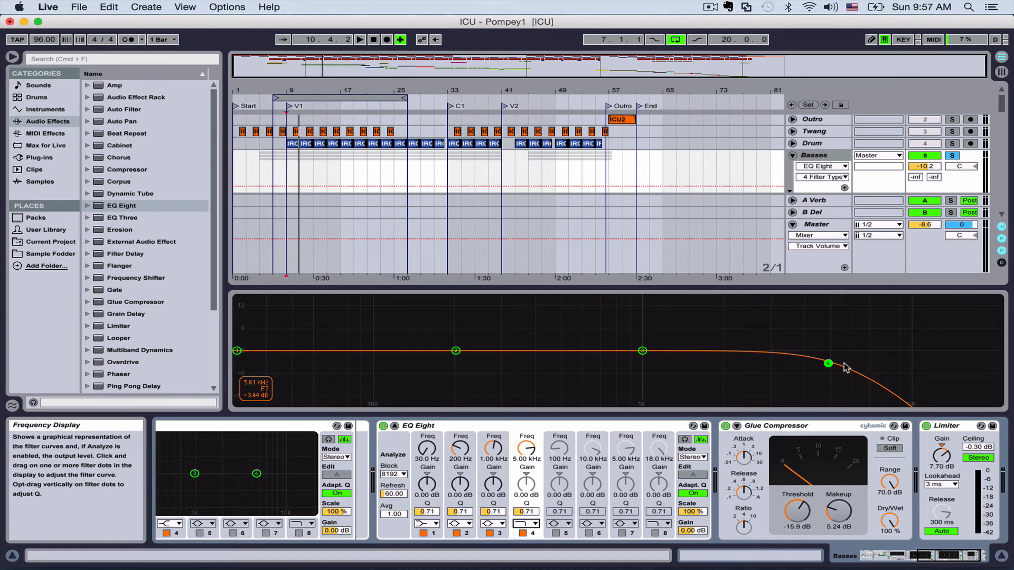
key(space)
drag(827, 363, 741, 373)
key(space)
key(space)
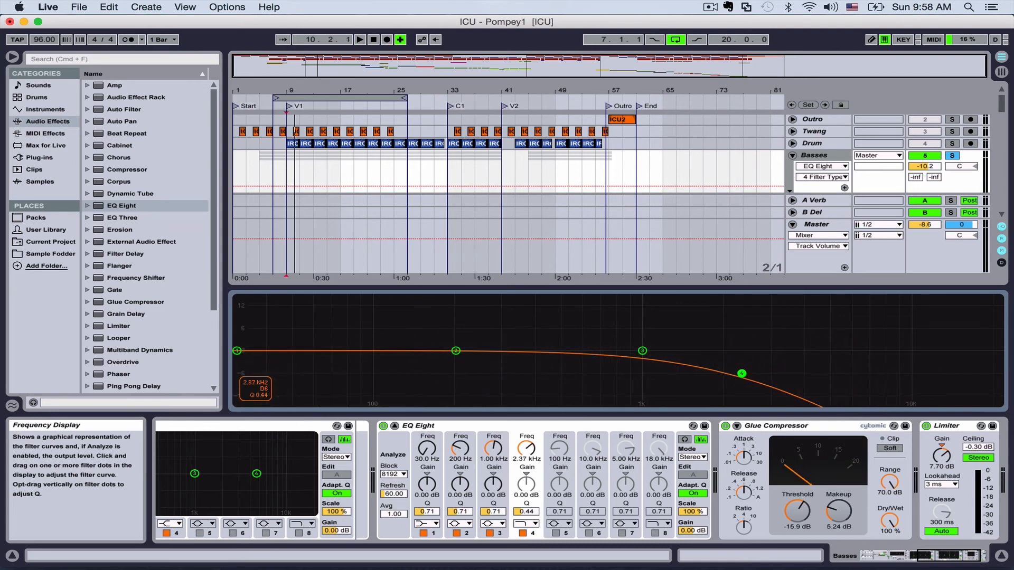
Solo the Strings and Drum tracks together with the Basses group and play them from V1
drag(898, 193, 897, 183)
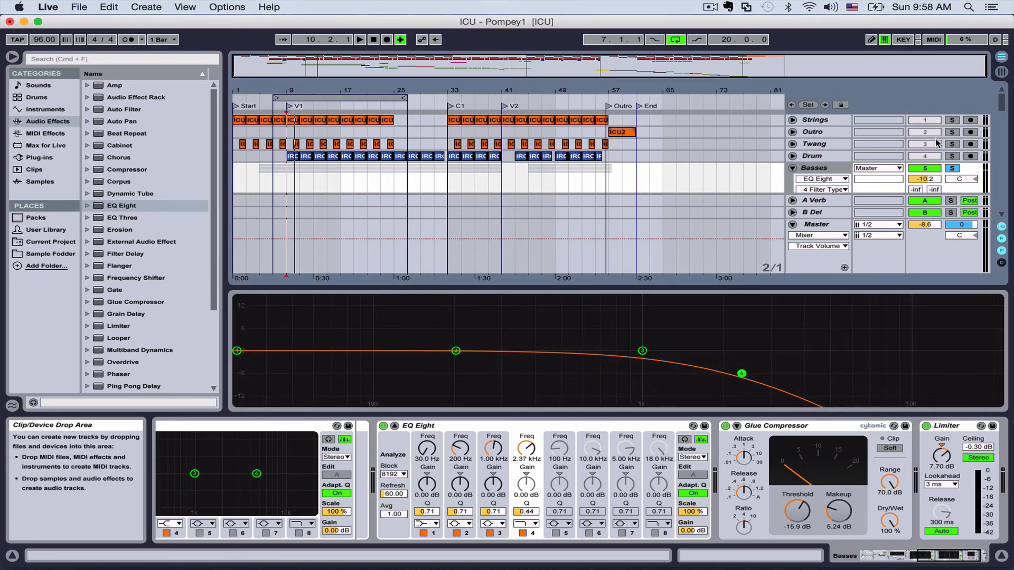
click(952, 120)
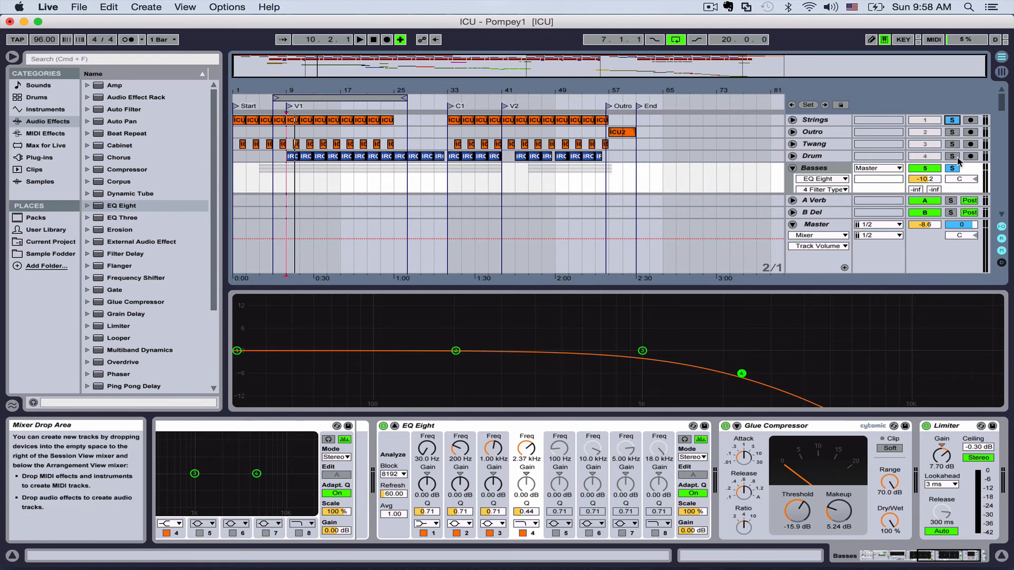
click(951, 156)
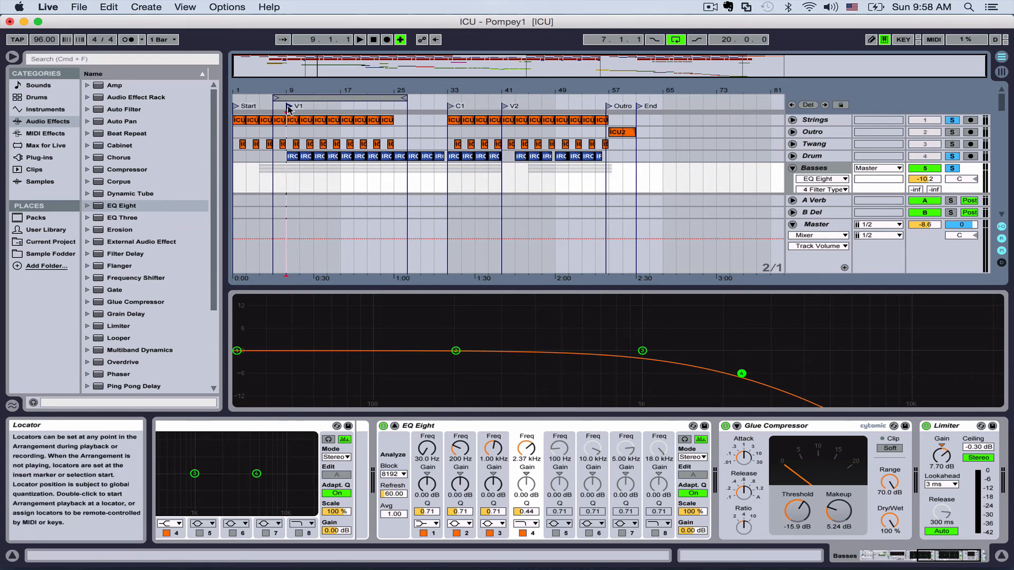
double_click(288, 108)
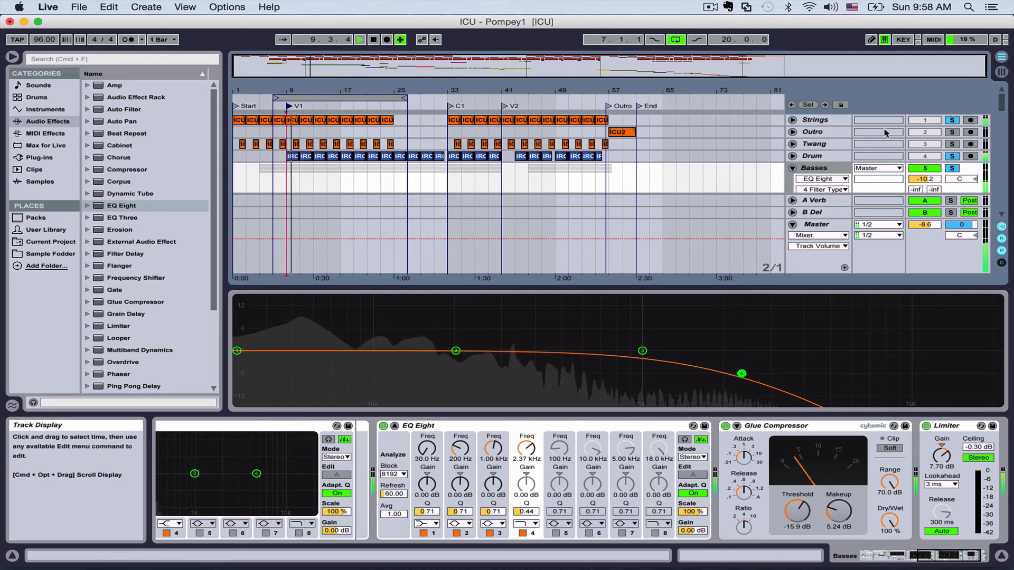
Expand the Strings track and lower its volume to -10.6 dB
click(792, 120)
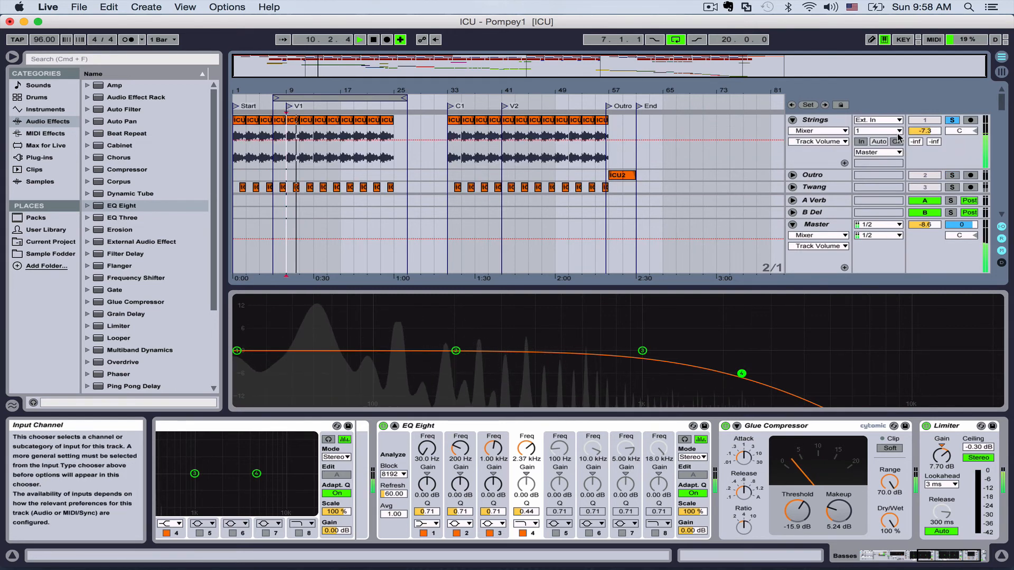
drag(924, 131, 924, 160)
Move the Basses group's EQ band 4 high cut to 12.2 kHz with a Q of 0.92 and set the group's volume to -6.0 dB
mouse_move(741, 373)
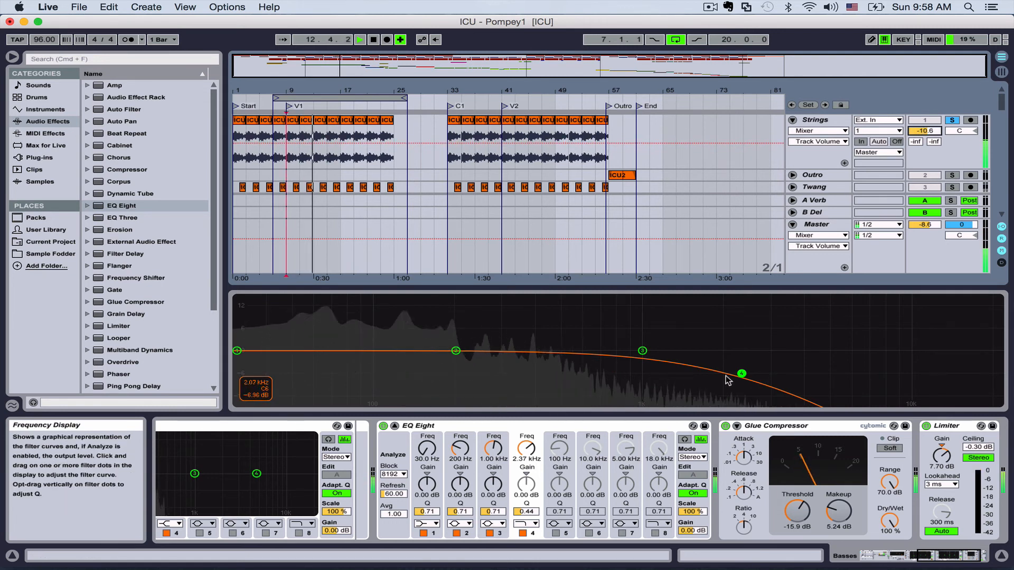
drag(762, 371, 931, 359)
scroll(723, 138, down, 3)
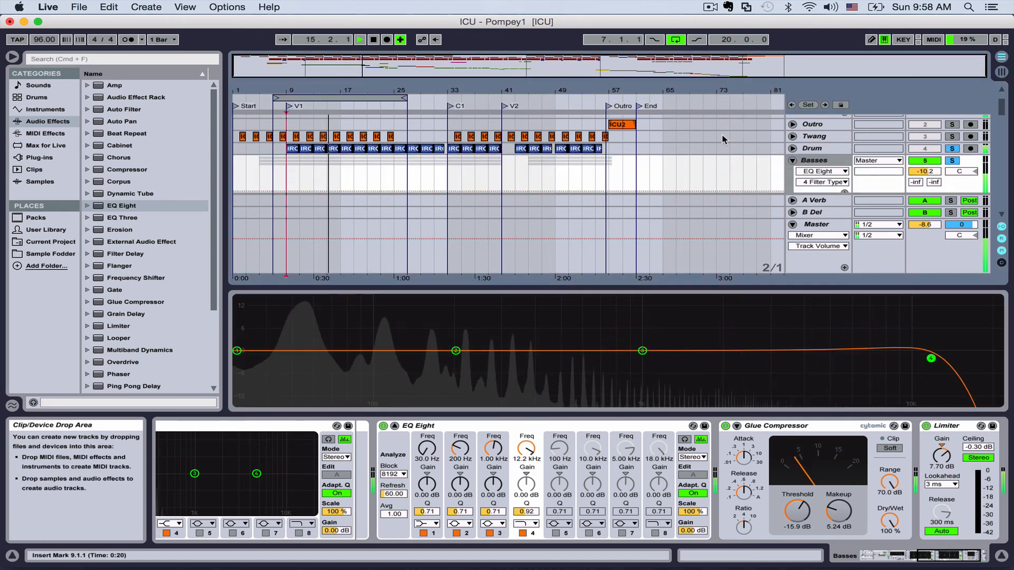
drag(925, 173, 925, 152)
Stop playback, set EQ band 3 to a 0.90 dB boost at 2.84 kHz and move band 2 to 174 Hz
drag(642, 350, 782, 339)
key(space)
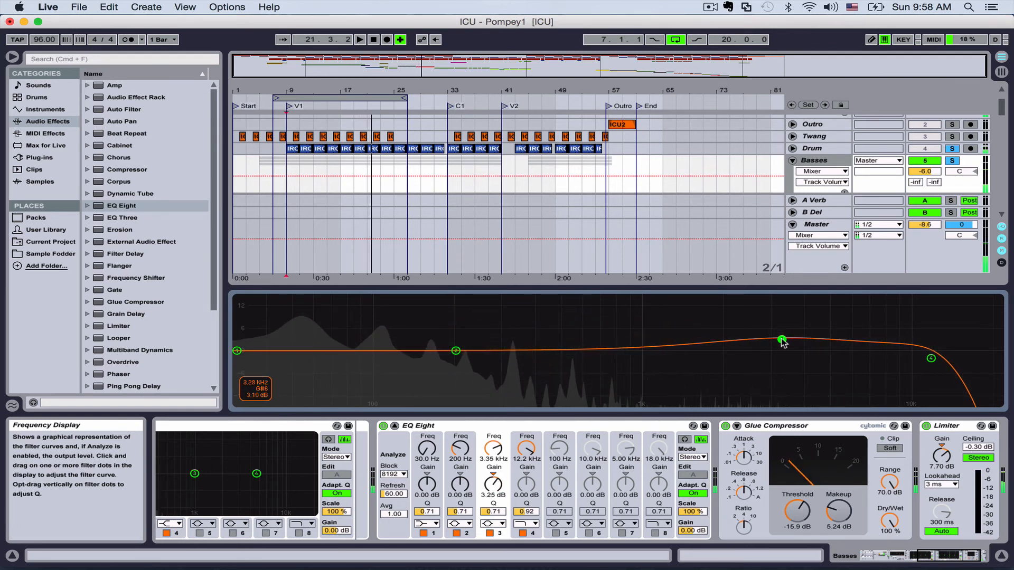
drag(782, 341, 762, 347)
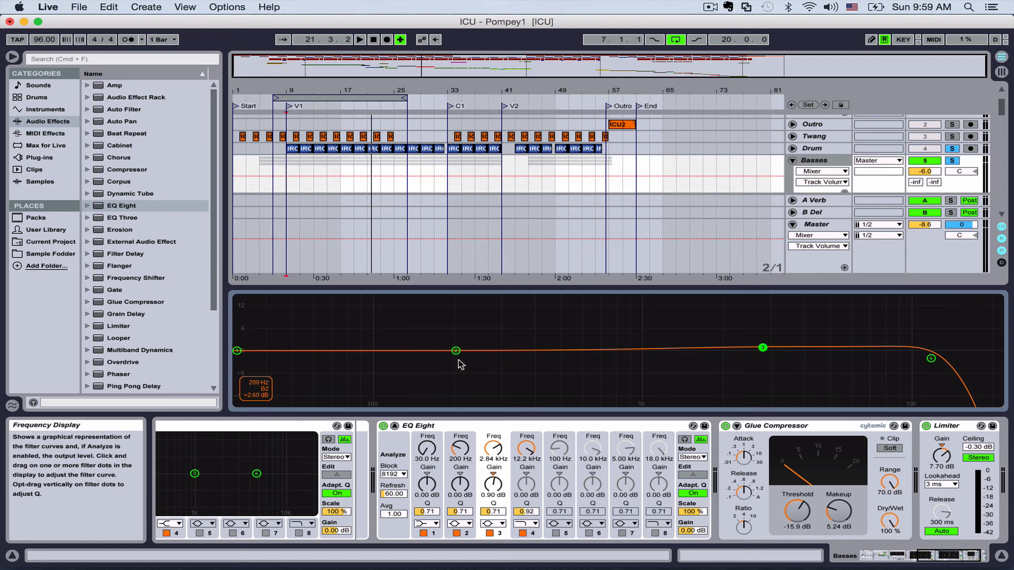
mouse_move(456, 351)
mouse_down()
mouse_move(401, 303)
mouse_move(441, 351)
mouse_up()
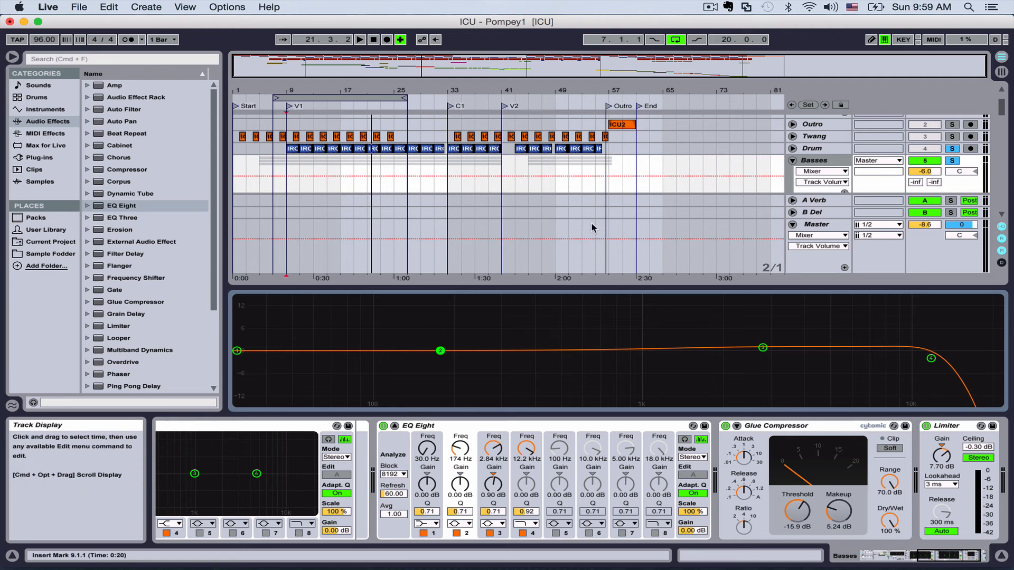
Unsolo the Drum track and shape EQ band 3 into a 5.60 dB boost at 1.36 kHz with a Q of 3.15 during playback
click(953, 149)
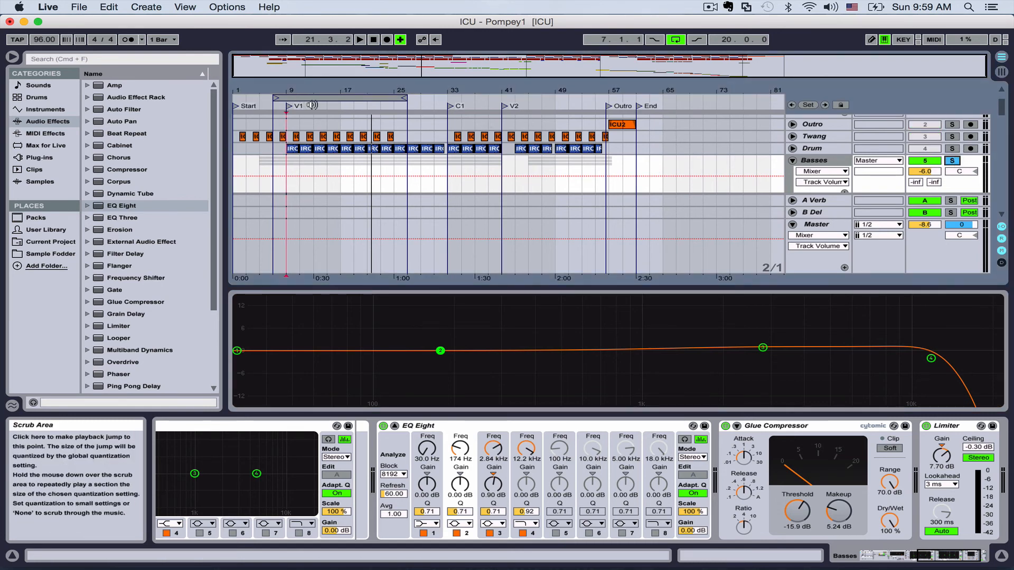
click(312, 105)
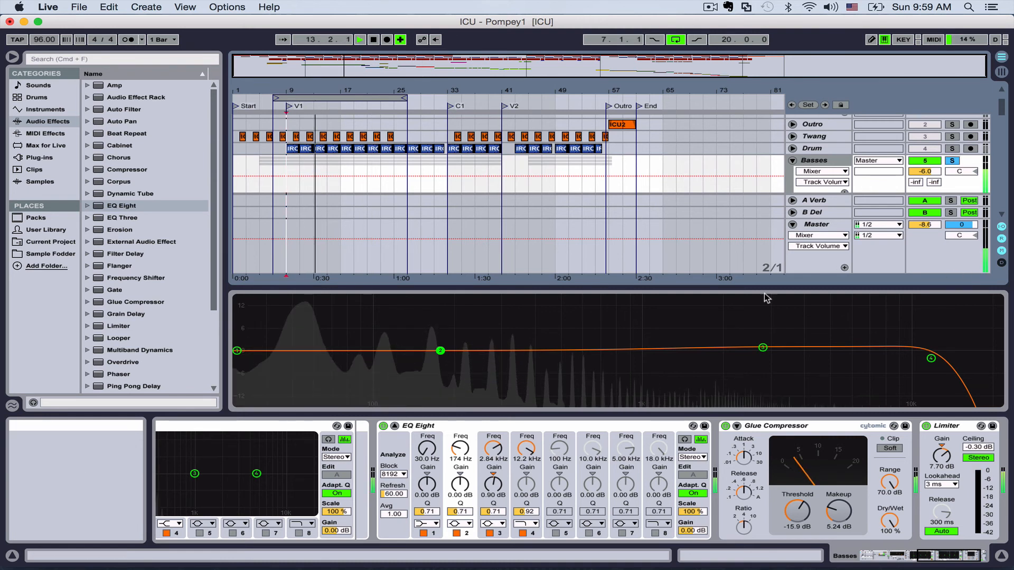
drag(763, 348, 716, 329)
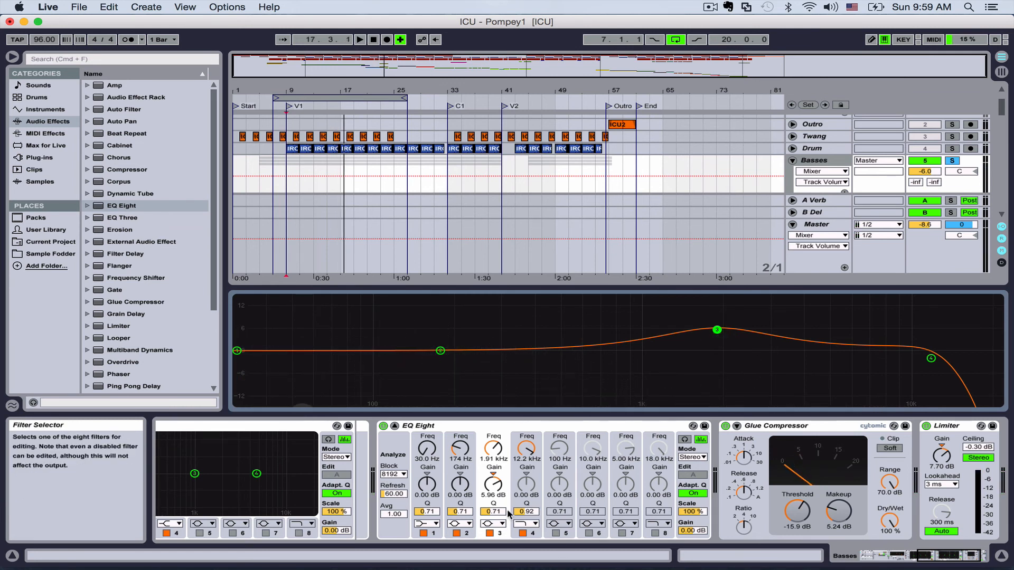
drag(493, 511, 493, 448)
key(space)
drag(716, 329, 693, 319)
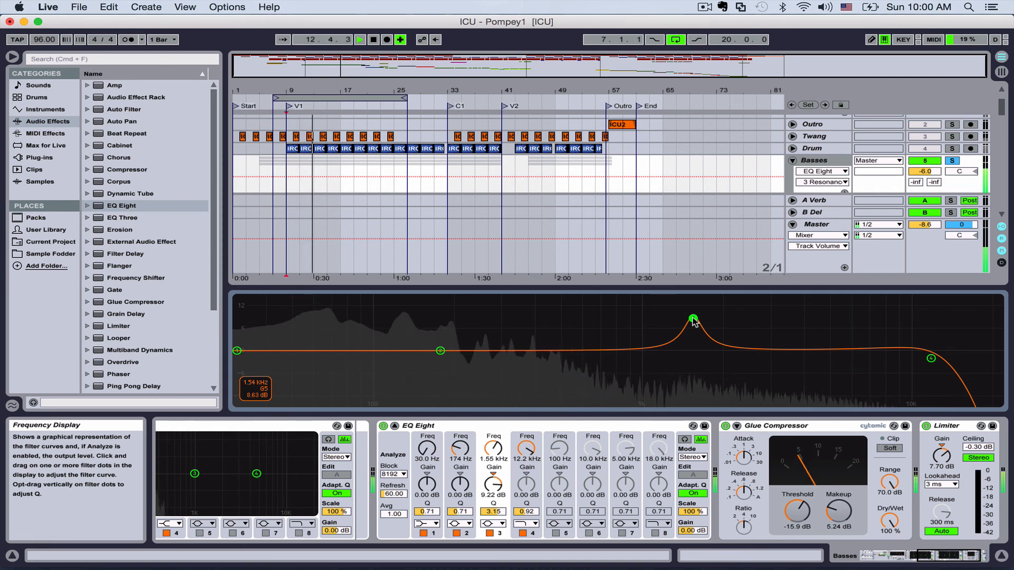
mouse_move(693, 320)
mouse_down()
mouse_move(625, 323)
mouse_move(767, 317)
mouse_move(656, 327)
mouse_move(677, 331)
mouse_up()
key(space)
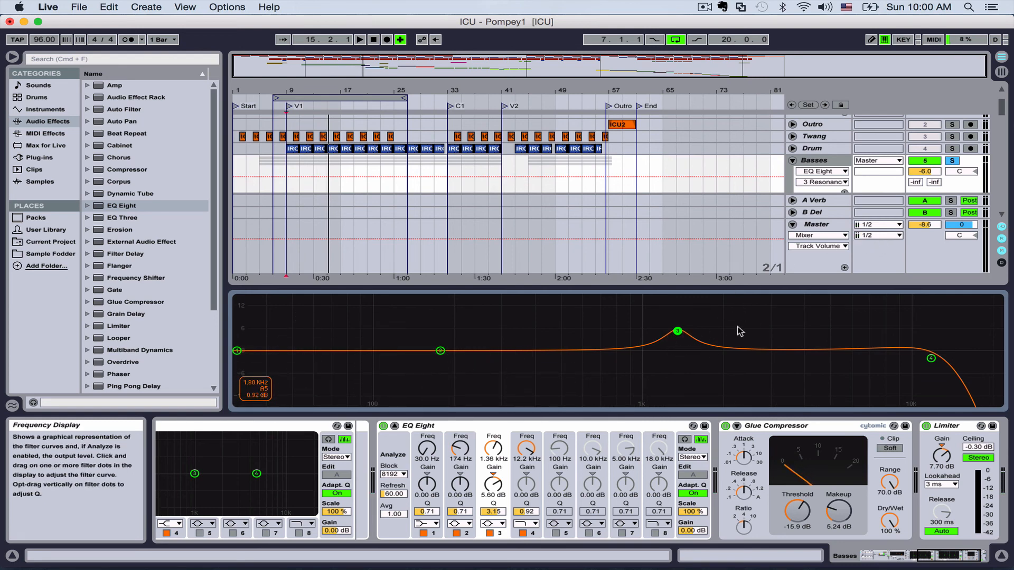
Restart playback from V1 and add the Twang and Drum tracks to the soloed tracks
scroll(803, 148, up, 1)
scroll(804, 149, up, 3)
scroll(803, 149, down, 3)
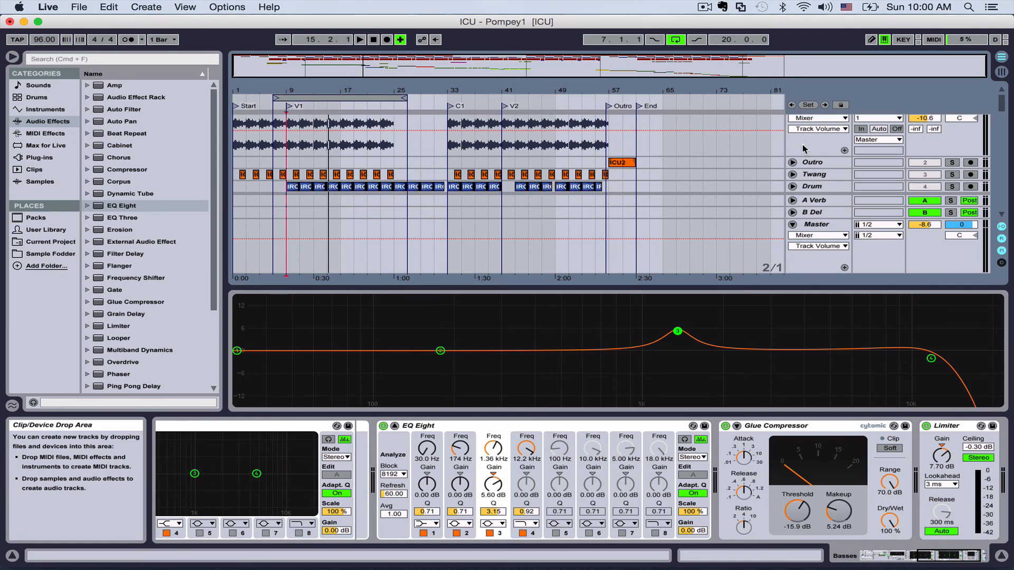
key(space)
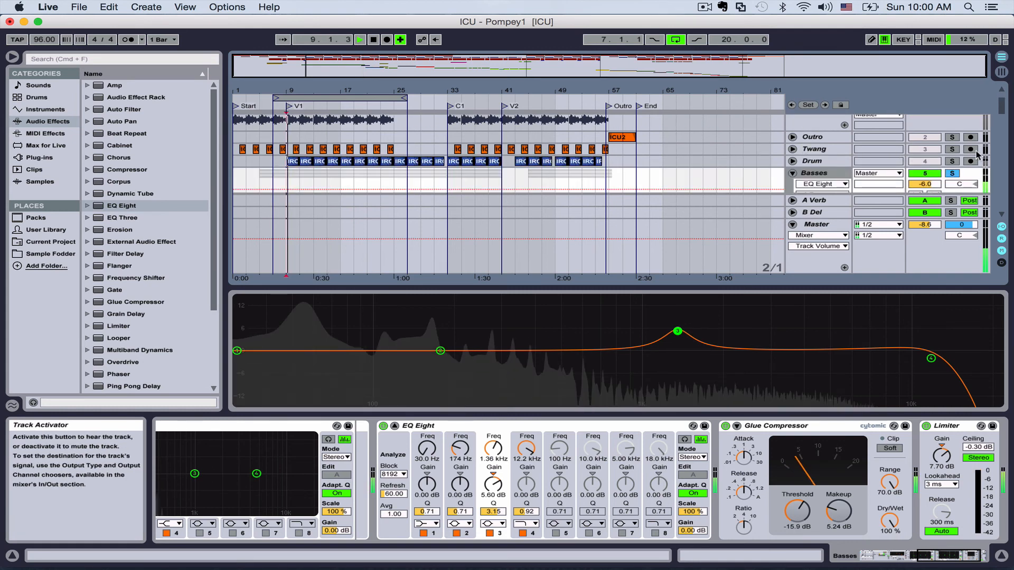
scroll(972, 155, up, 3)
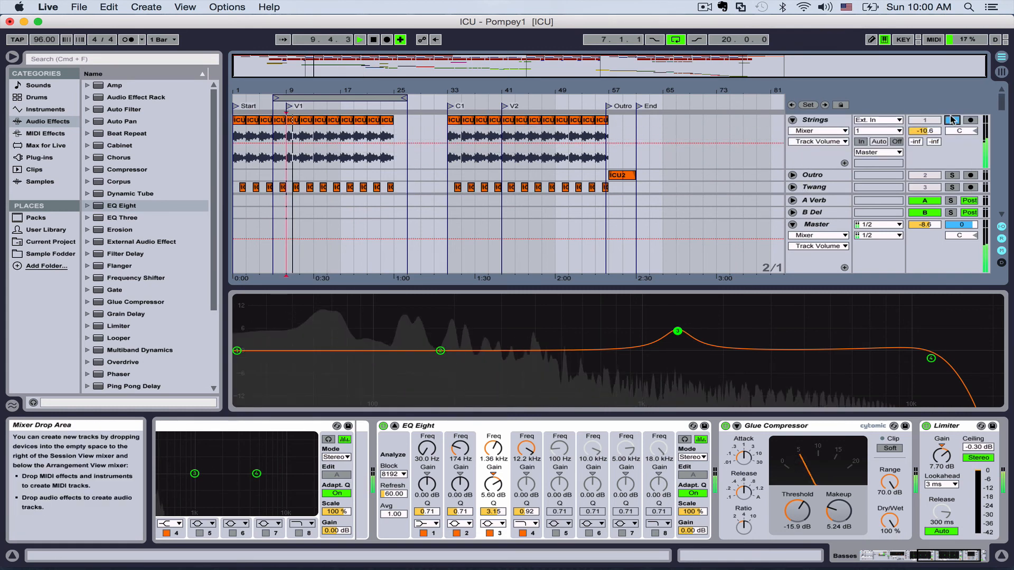
scroll(950, 147, down, 1)
click(950, 174)
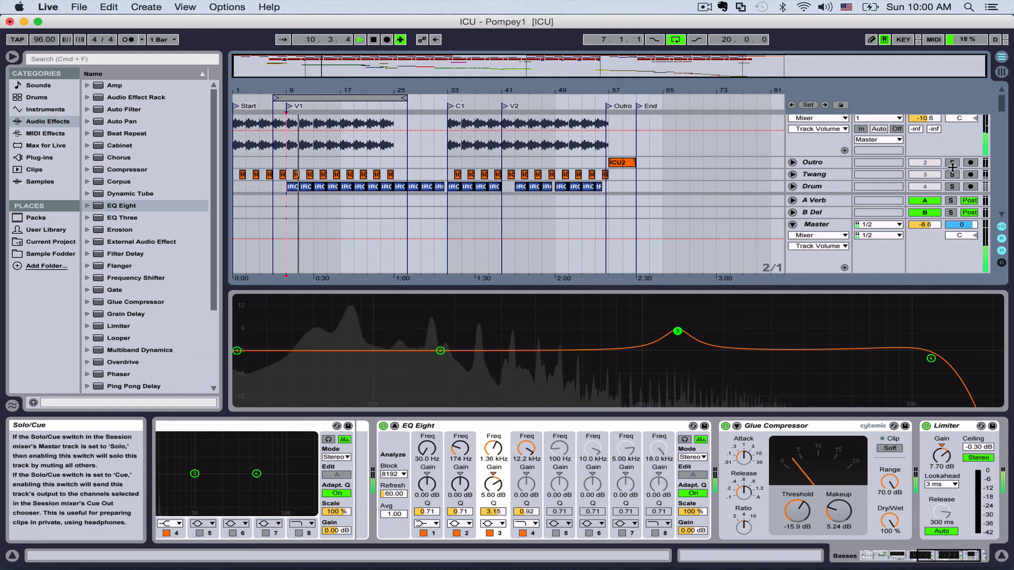
click(952, 187)
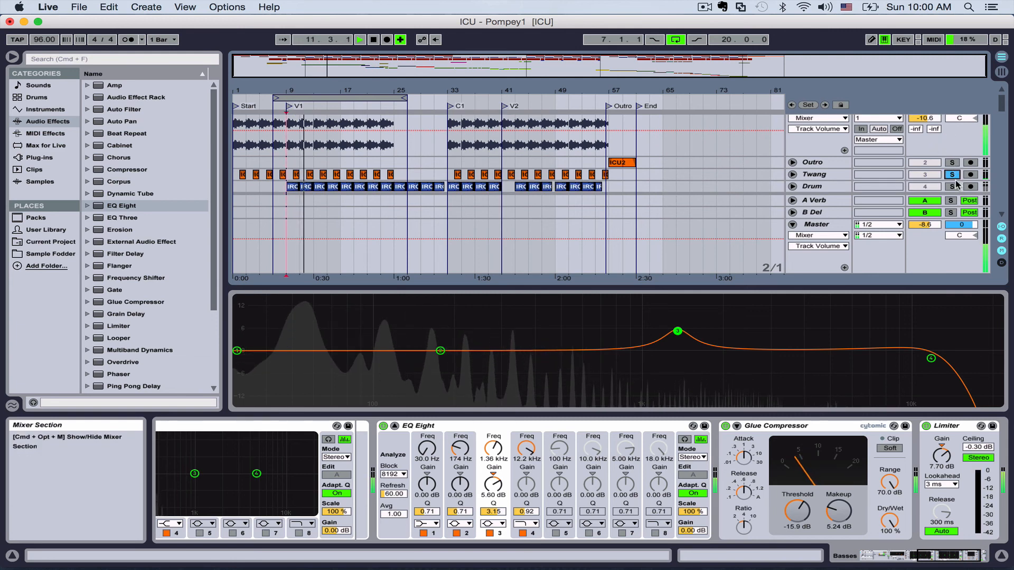
Expand the Drum track, set its volume to -6.7 dB and stop playback
click(792, 187)
drag(924, 155, 924, 161)
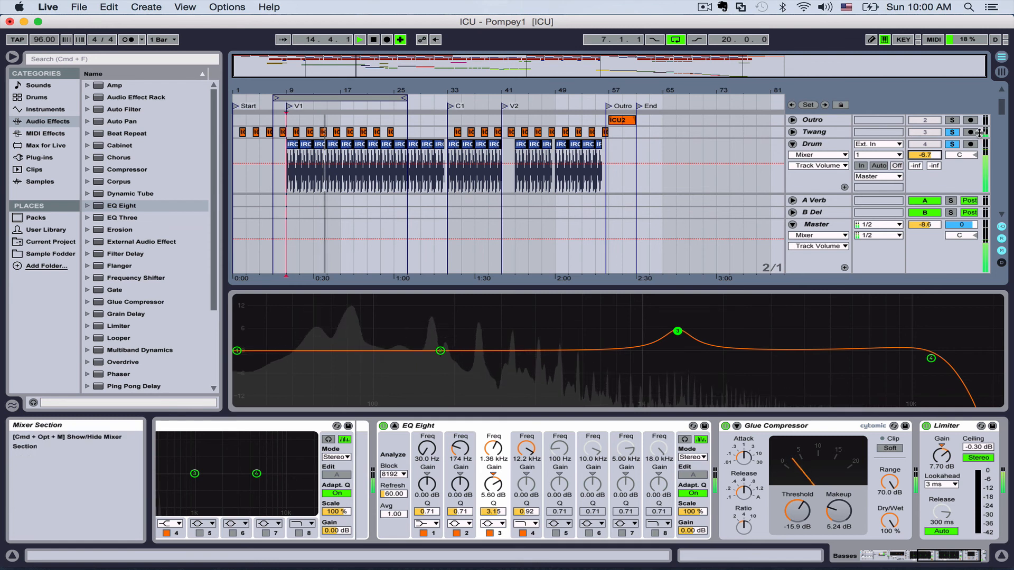
key(space)
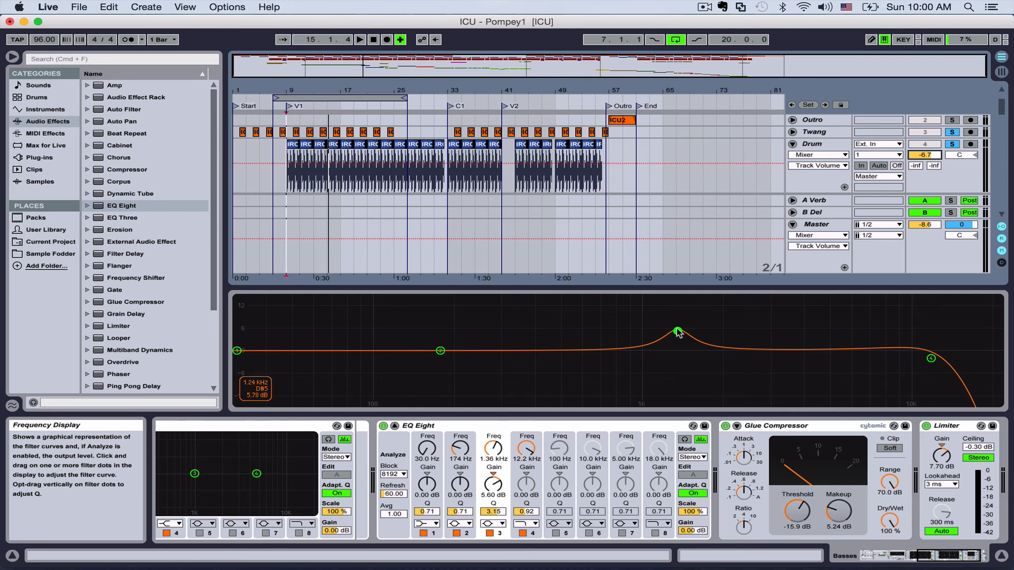
Reduce EQ band 3 on the Basses group to a 3.80 dB boost at 1.38 kHz
drag(677, 331, 677, 333)
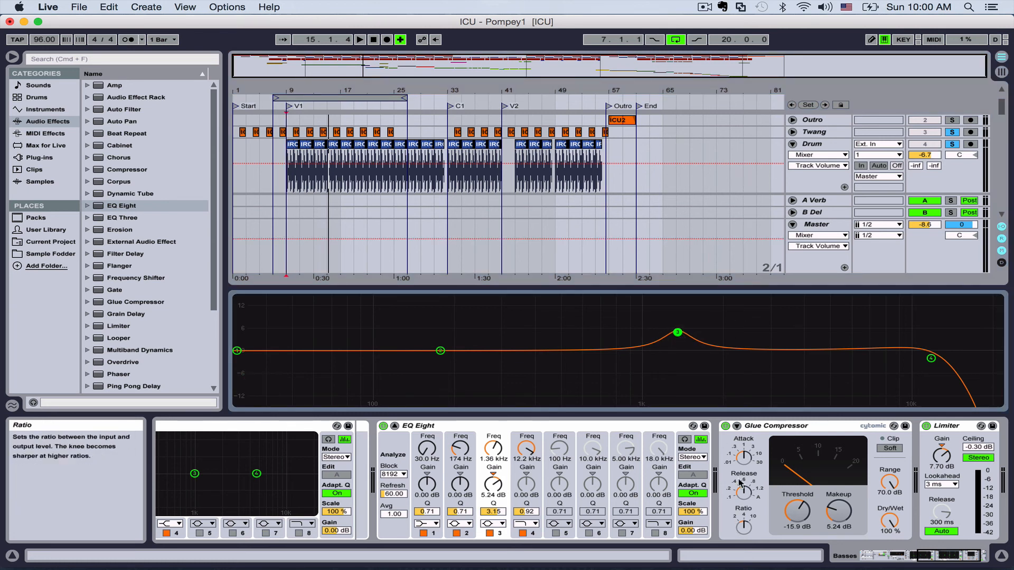
scroll(732, 497, right, 3)
scroll(732, 498, left, 15)
scroll(732, 497, right, 10)
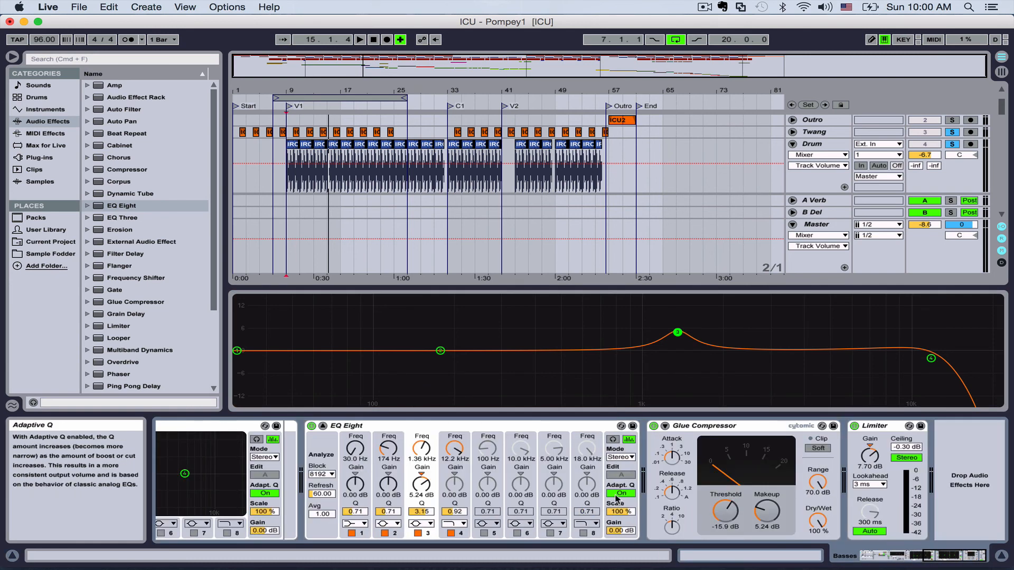
scroll(617, 499, left, 3)
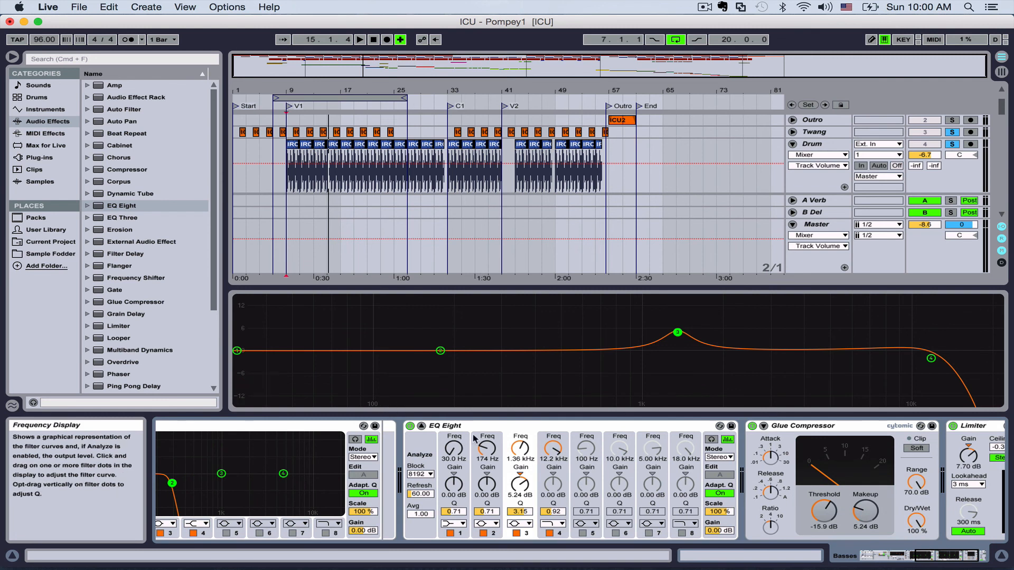
click(558, 425)
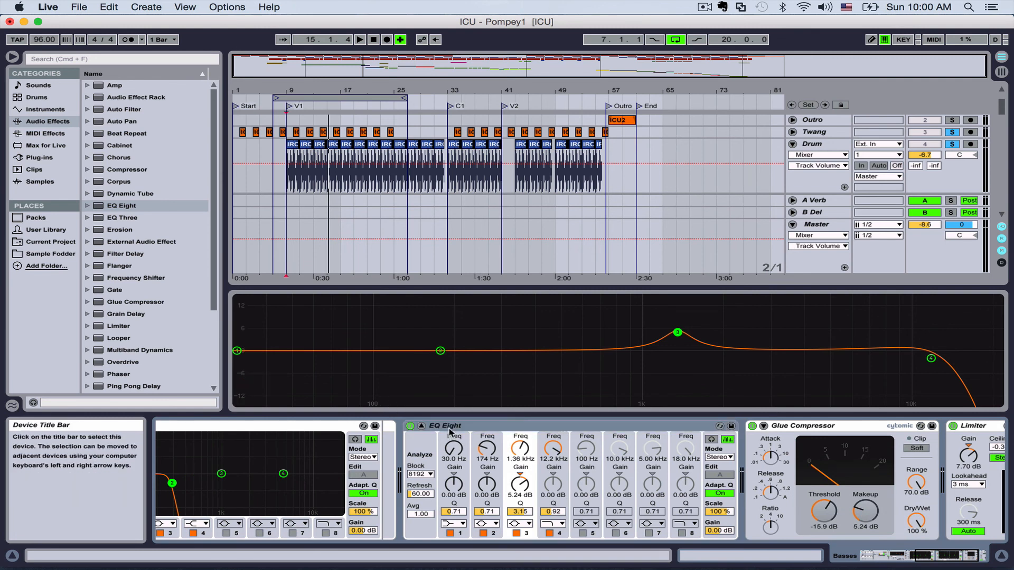
drag(677, 333, 679, 337)
scroll(826, 467, right, 3)
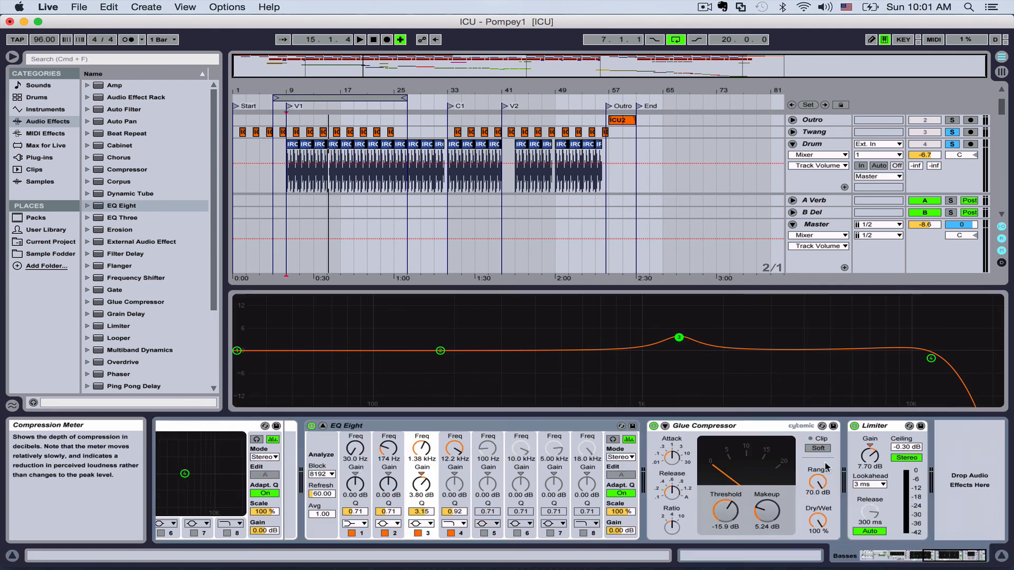
click(702, 429)
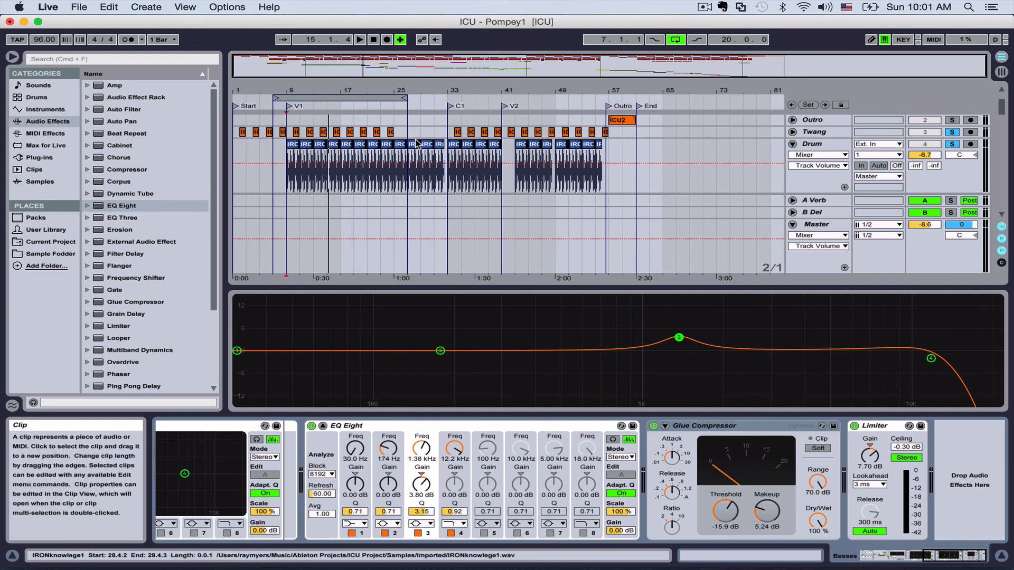
scroll(442, 169, up, 2)
scroll(442, 169, down, 5)
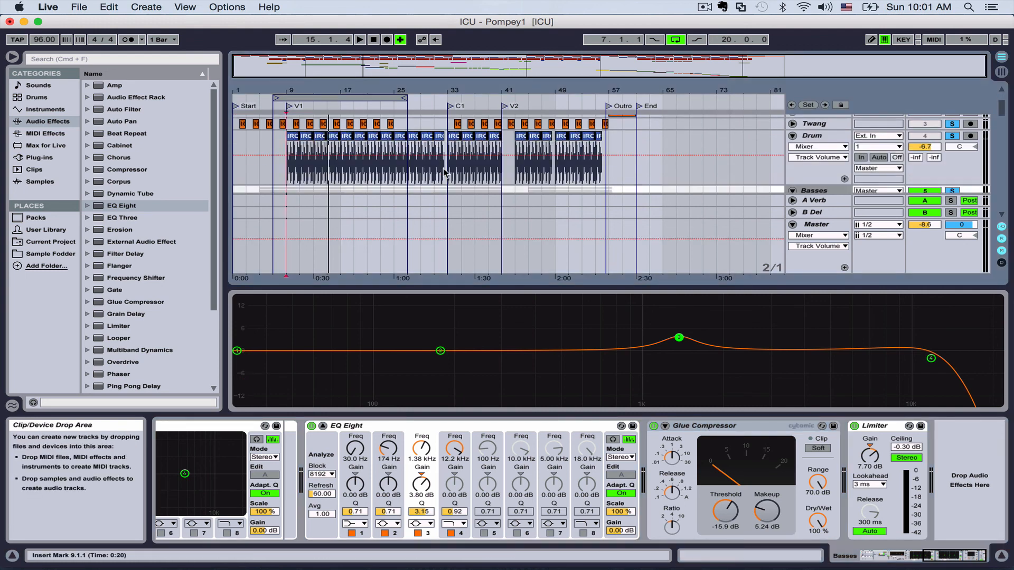
scroll(443, 172, down, 2)
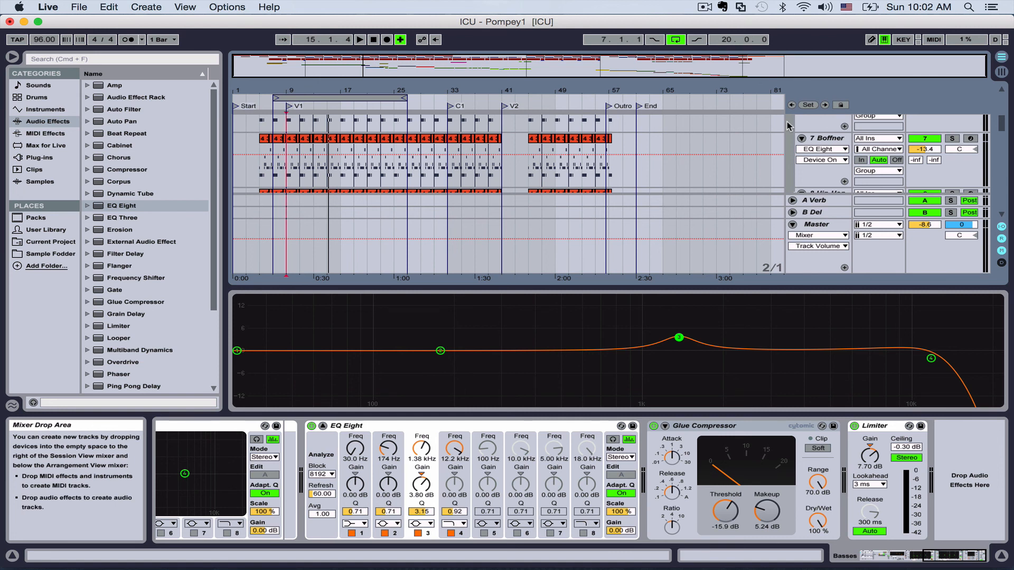
scroll(770, 155, up, 2)
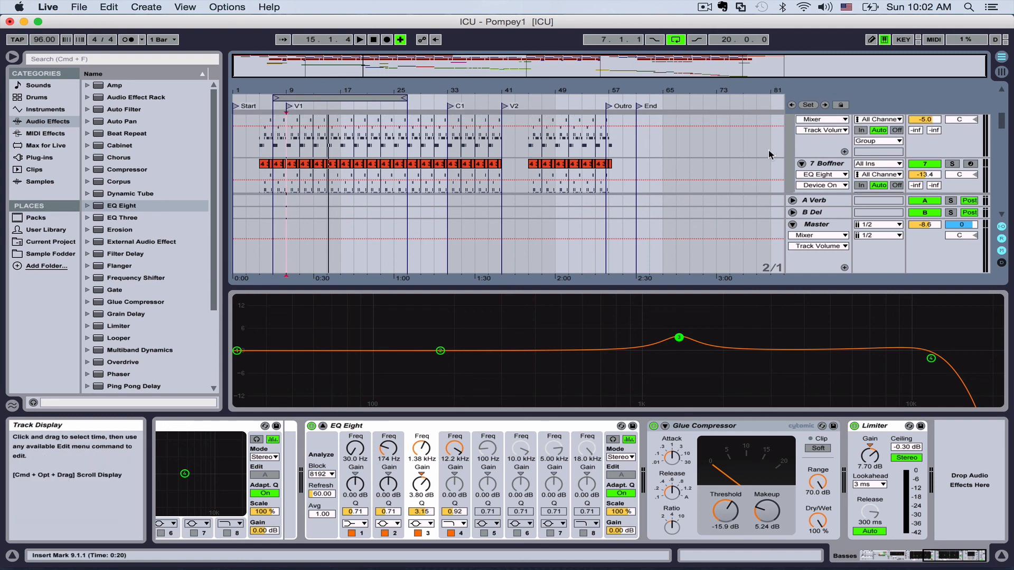
scroll(770, 154, up, 2)
right_click(770, 153)
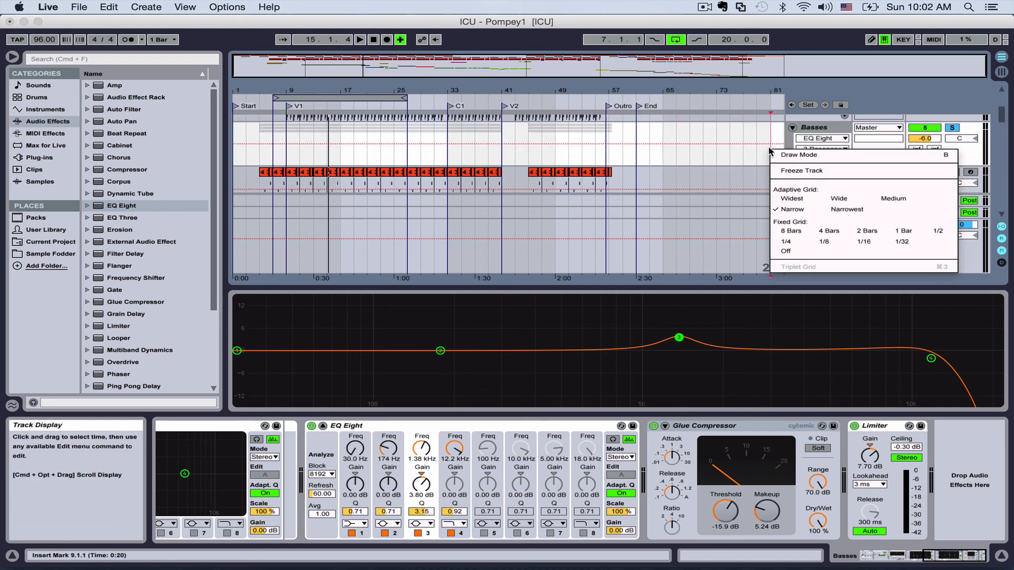
Play the basses from within V1, solo the 7 Boffner track and set its volume to -14.3 dB
click(341, 106)
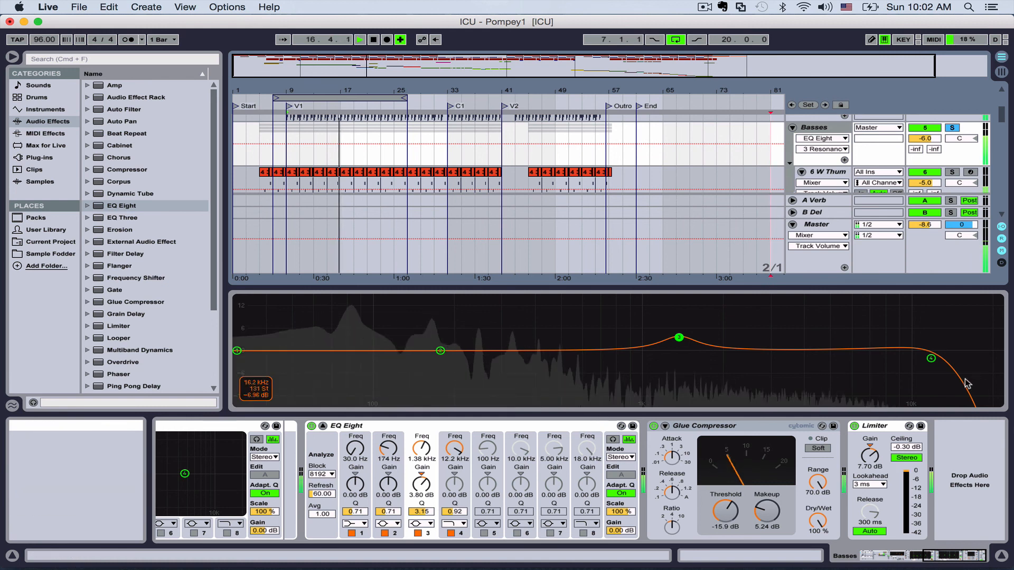
click(953, 128)
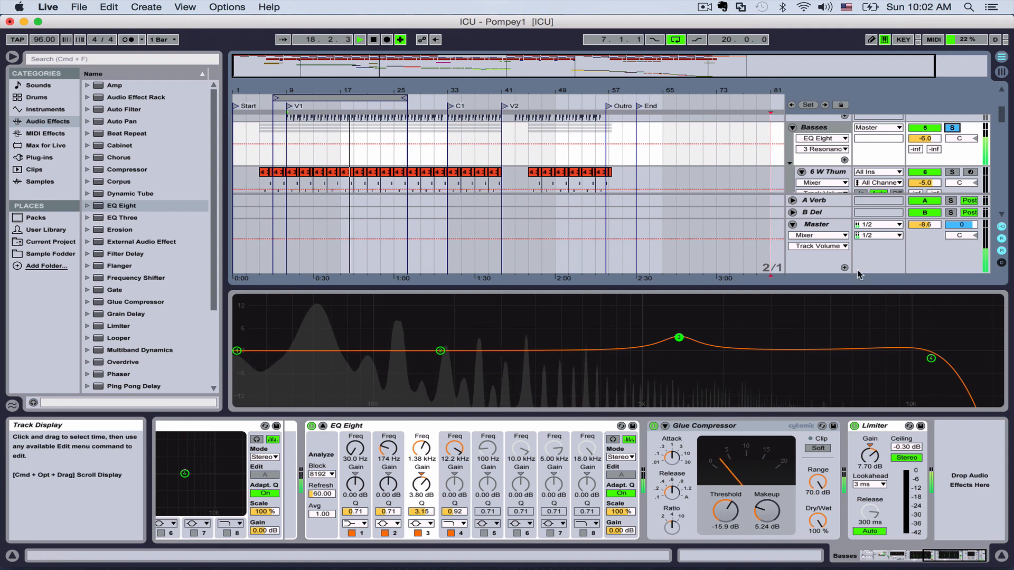
scroll(843, 164, down, 3)
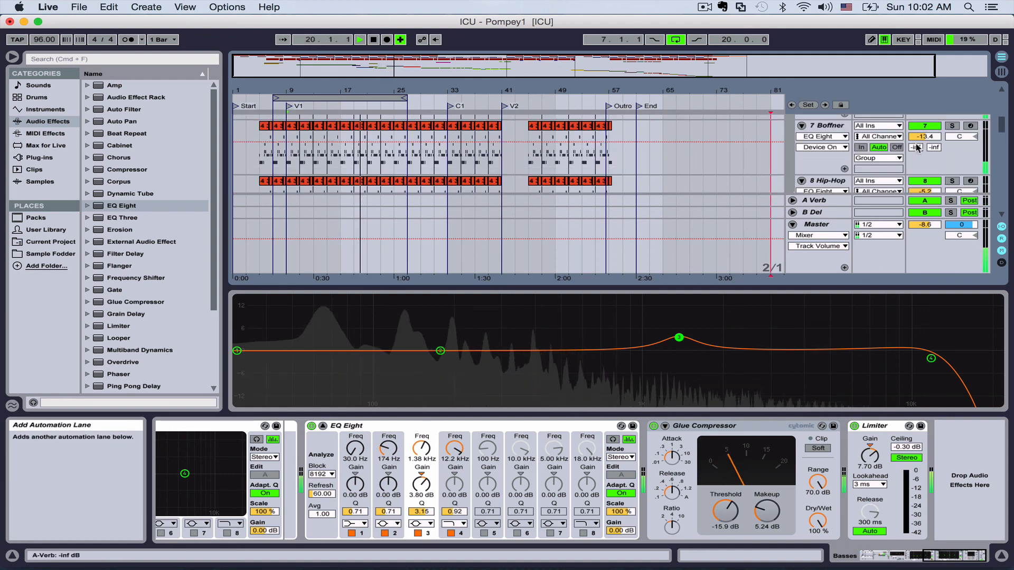
click(951, 125)
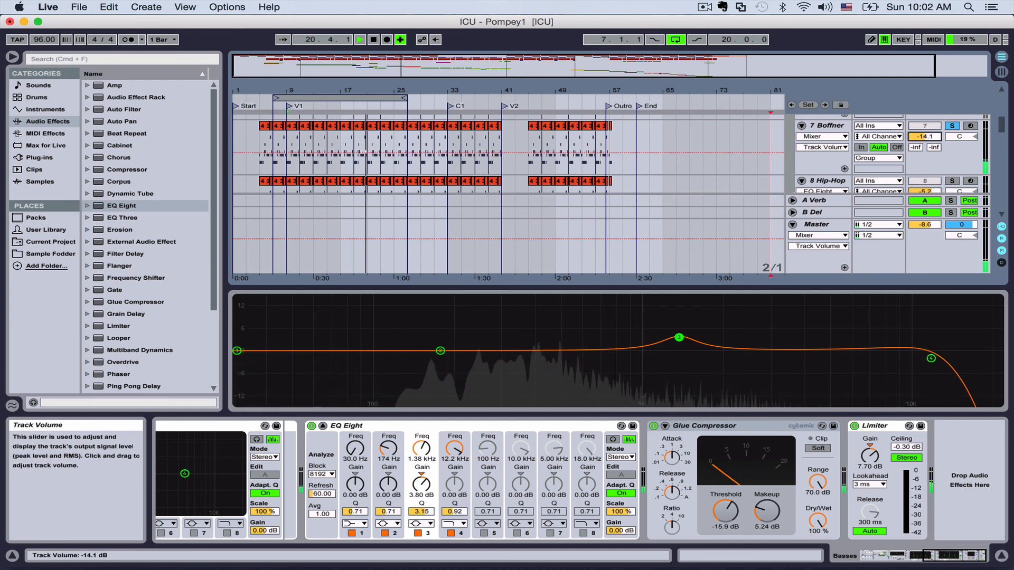
drag(930, 137, 931, 141)
Solo the 6-W Thumb Bass track and raise its volume to -3.7 dB during playback
scroll(940, 139, up, 5)
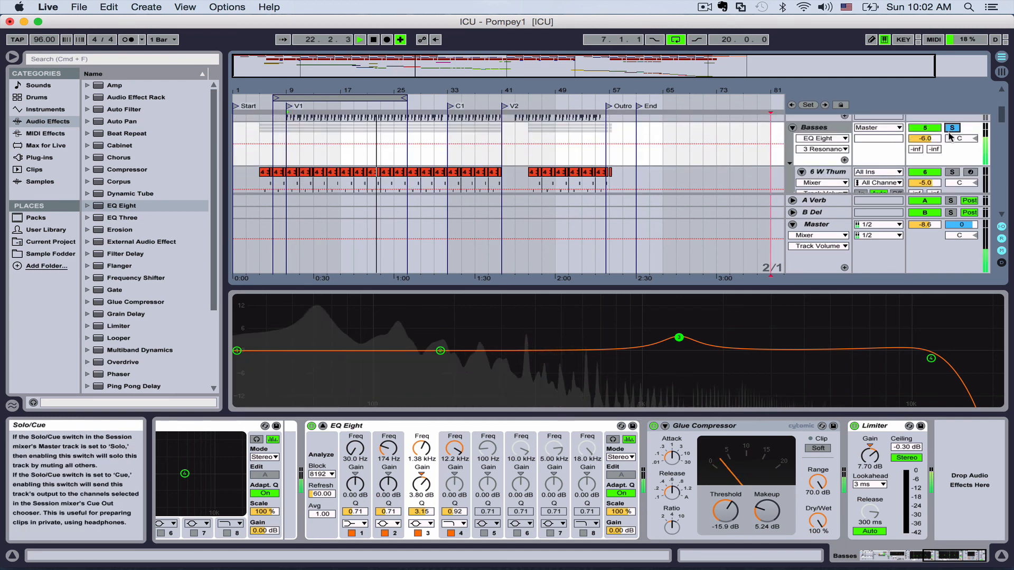
scroll(945, 142, down, 3)
click(940, 157)
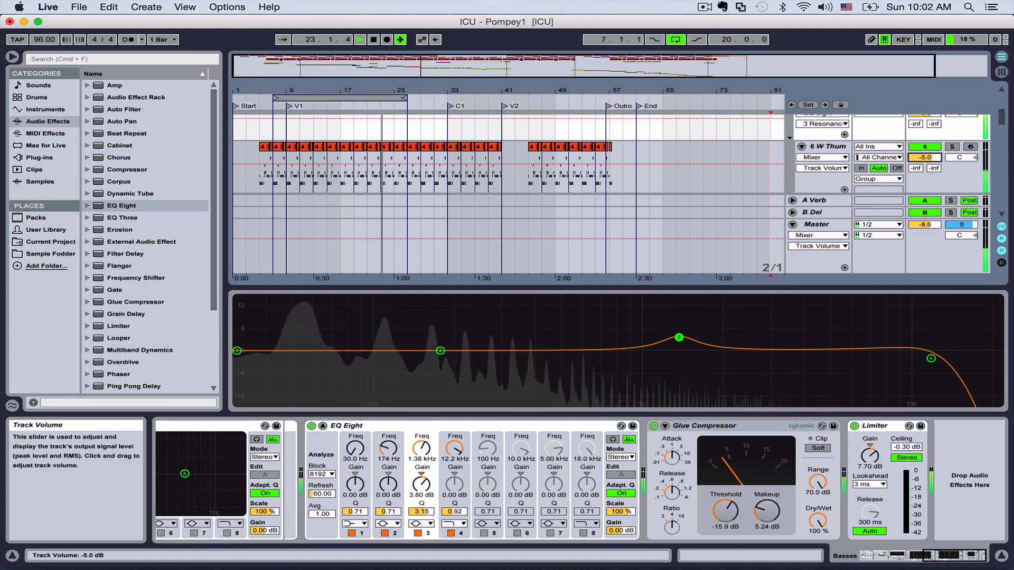
click(950, 148)
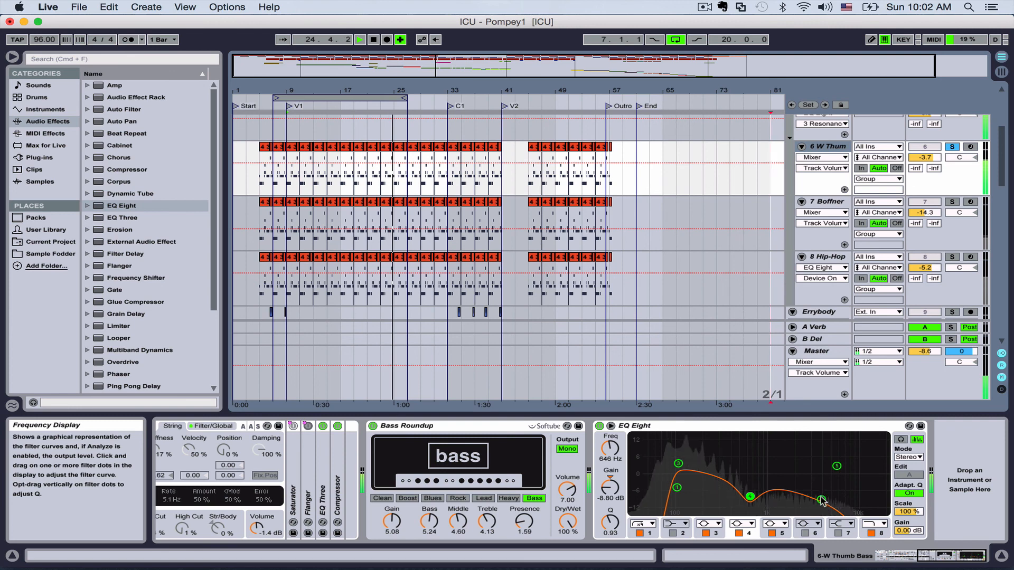
Lower the high cut of EQ band 8 on the 6-W Thumb Bass track to 2.16 kHz and solo the Basses group
drag(821, 500, 815, 493)
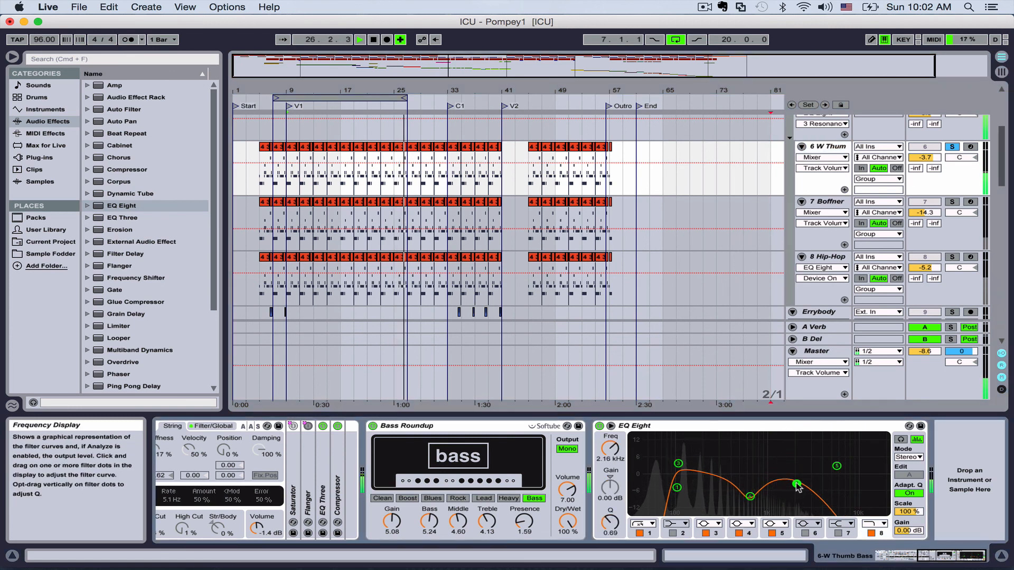
scroll(950, 174, up, 3)
click(952, 167)
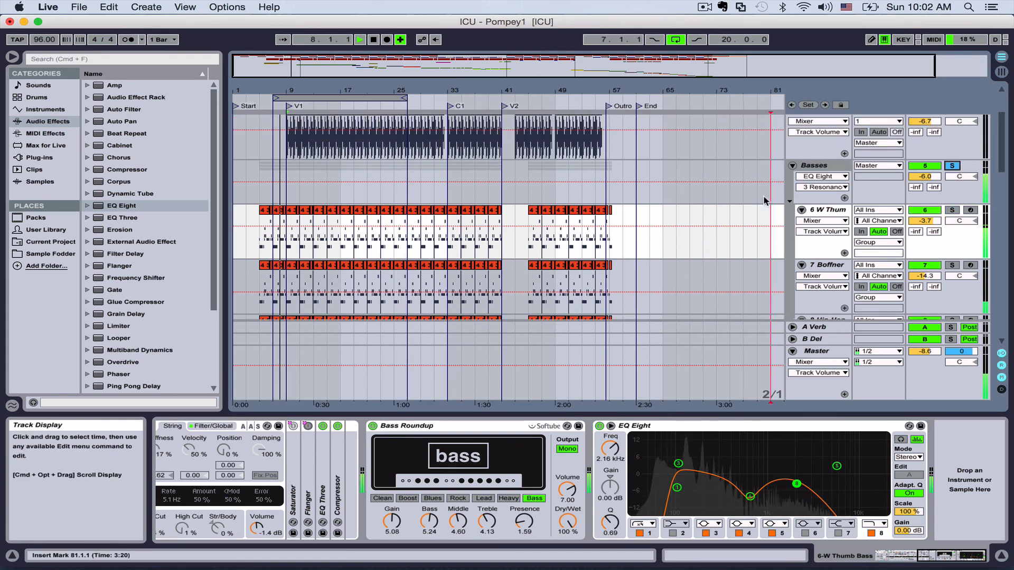
Examine the Basses group's device chain, from the Bass Splitter rack and A Bit Warmer through EQ Eight and Glue Compressor to the Limiter
click(820, 166)
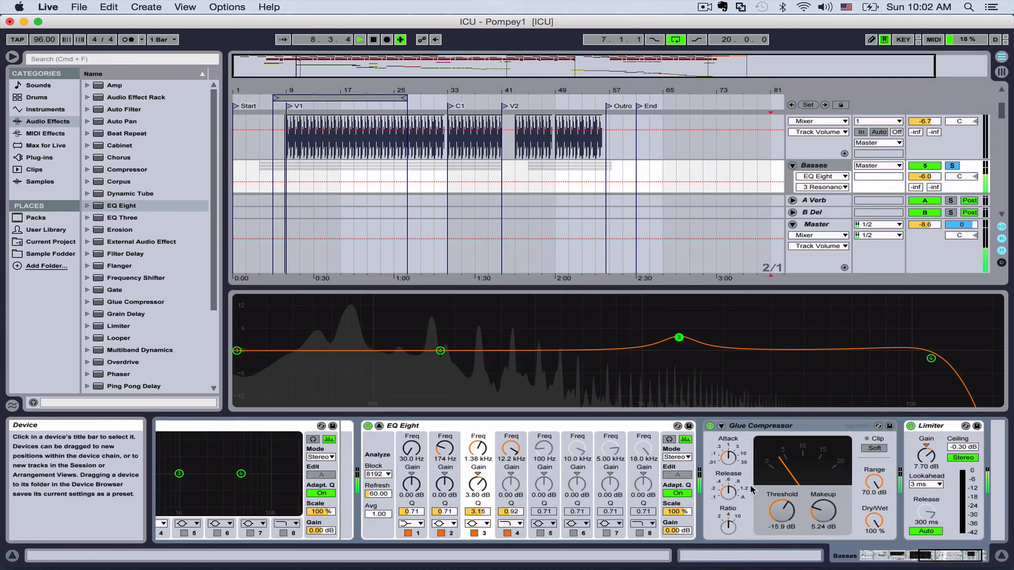
scroll(751, 490, left, 10)
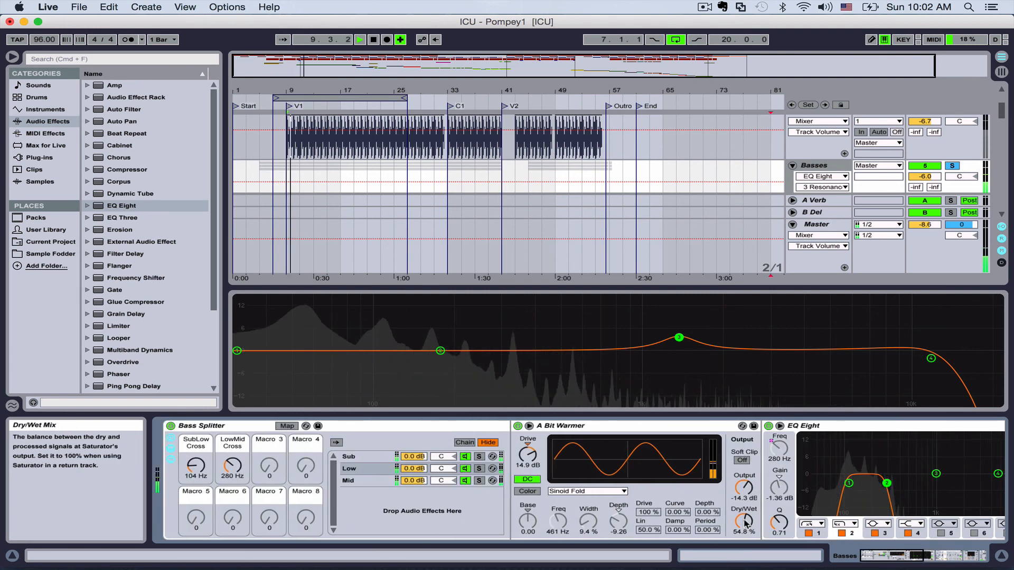
scroll(932, 455, right, 5)
scroll(844, 465, right, 10)
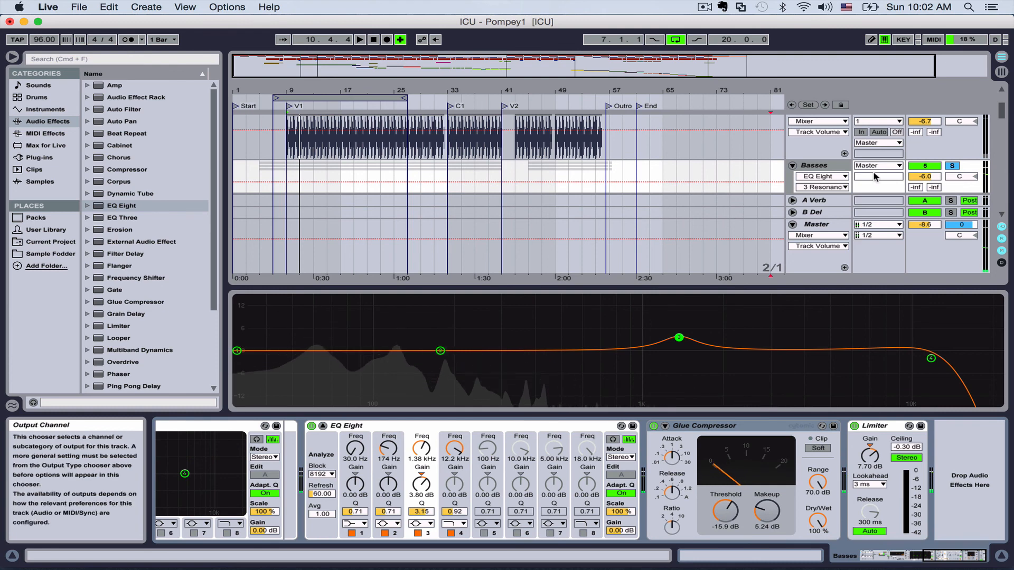
scroll(974, 151, up, 3)
scroll(974, 151, down, 2)
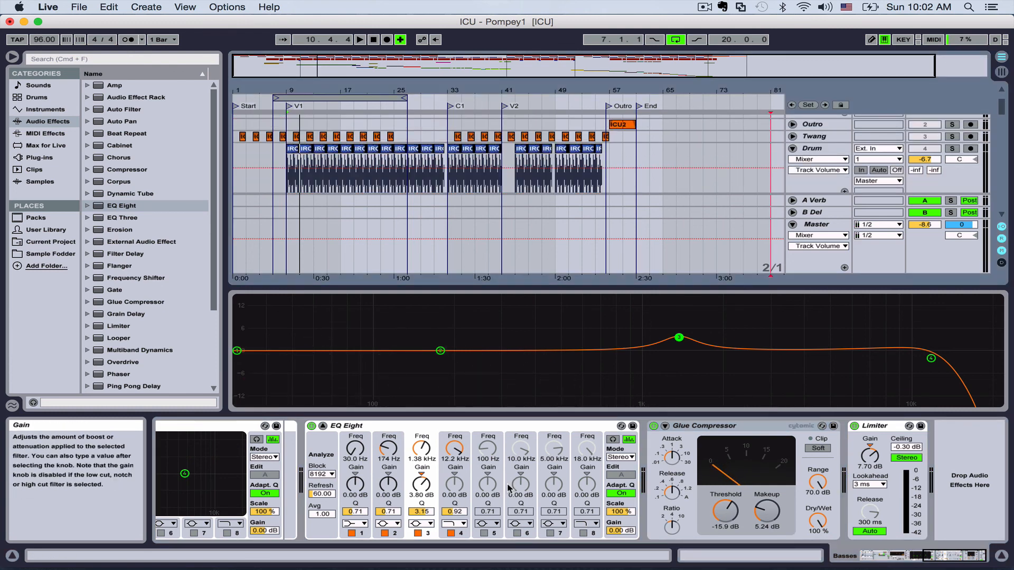
scroll(508, 488, left, 10)
scroll(508, 488, left, 3)
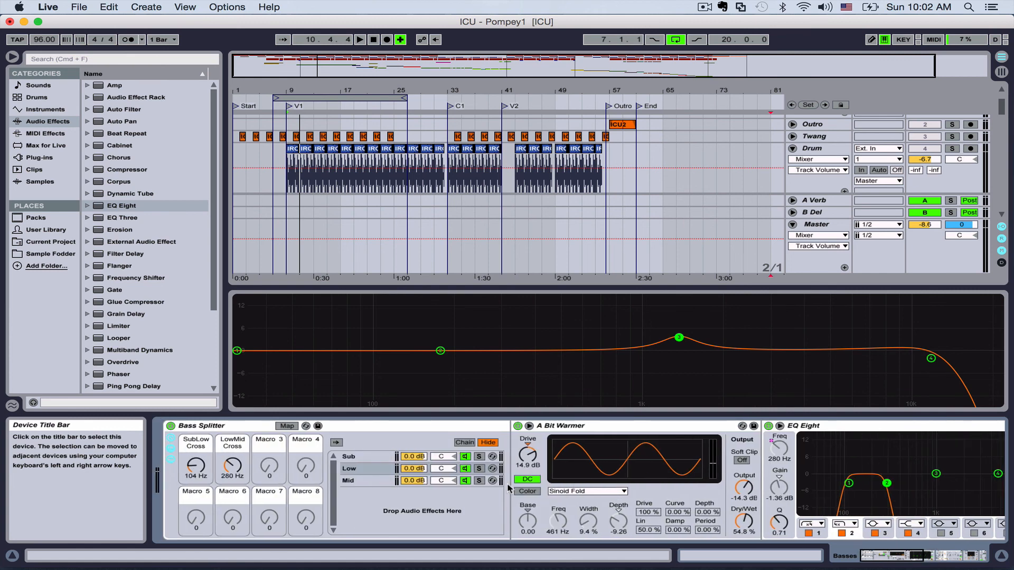